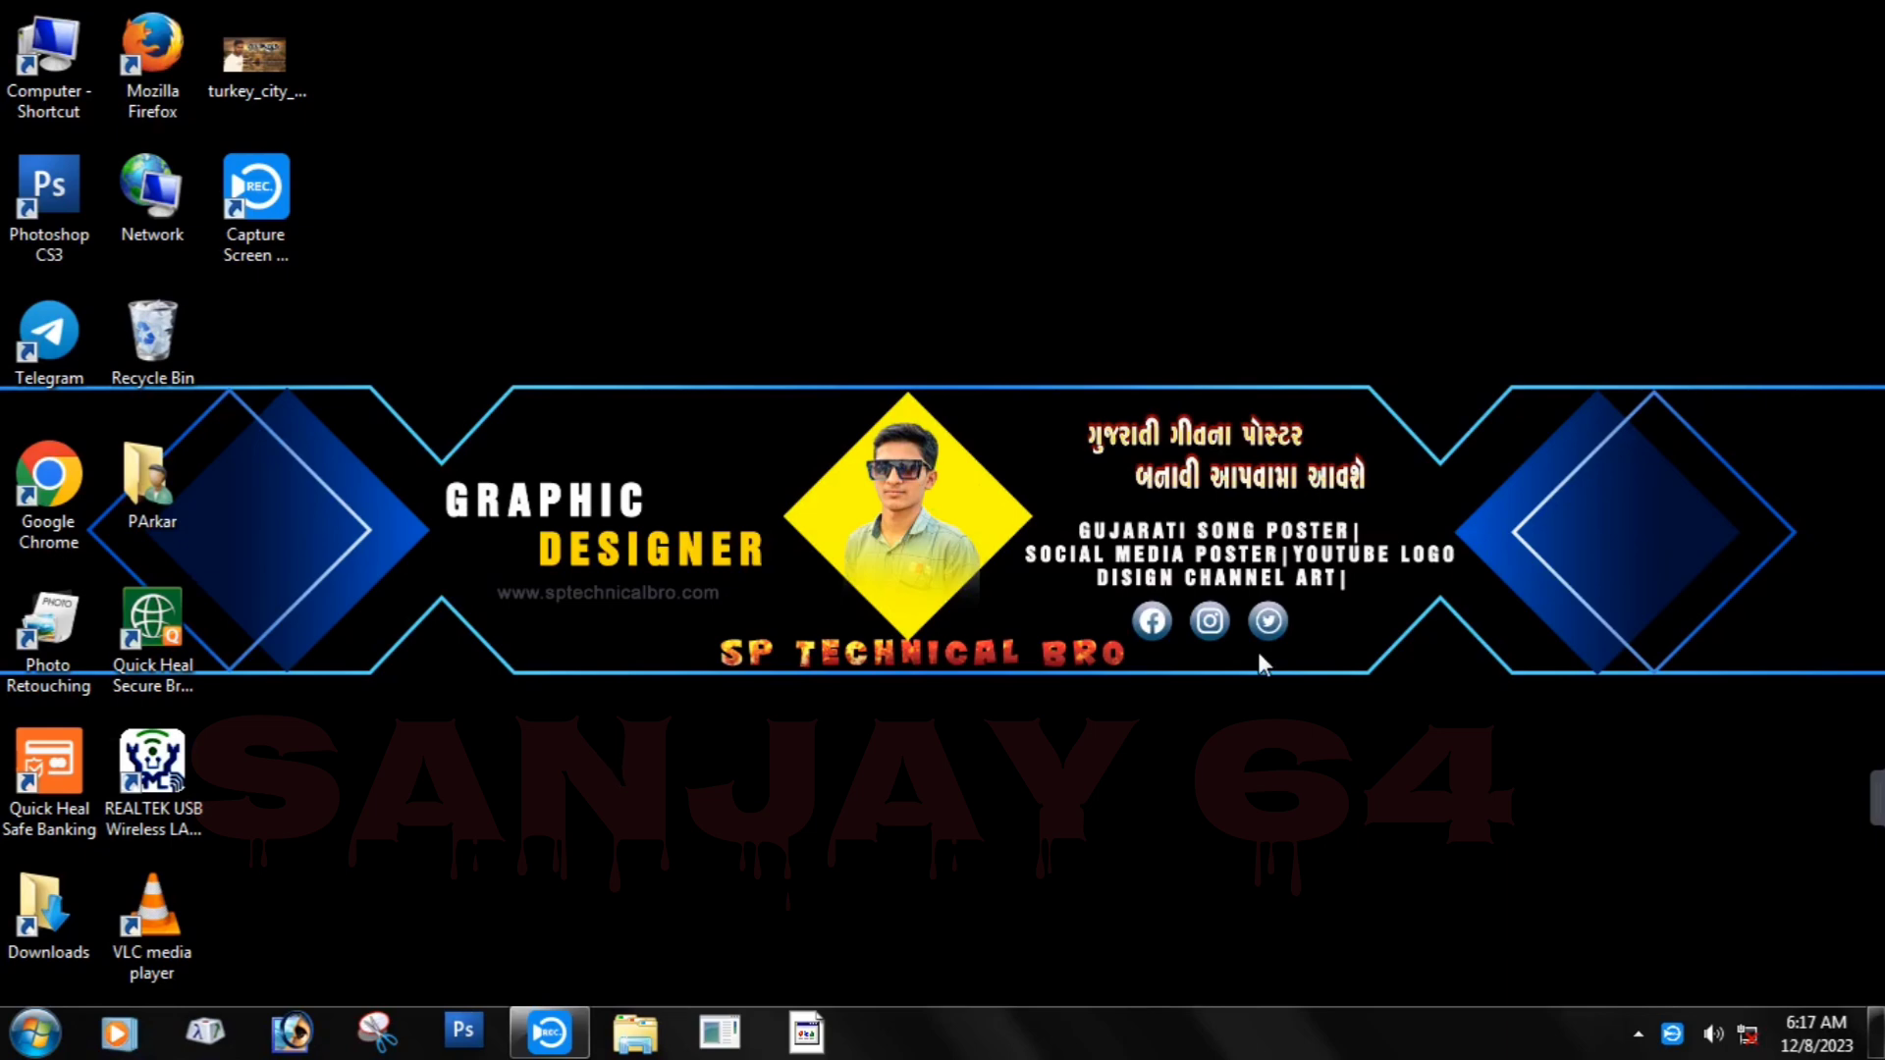
# Open the Character Map and dismiss its help window.
pyautogui.click(207, 1033)
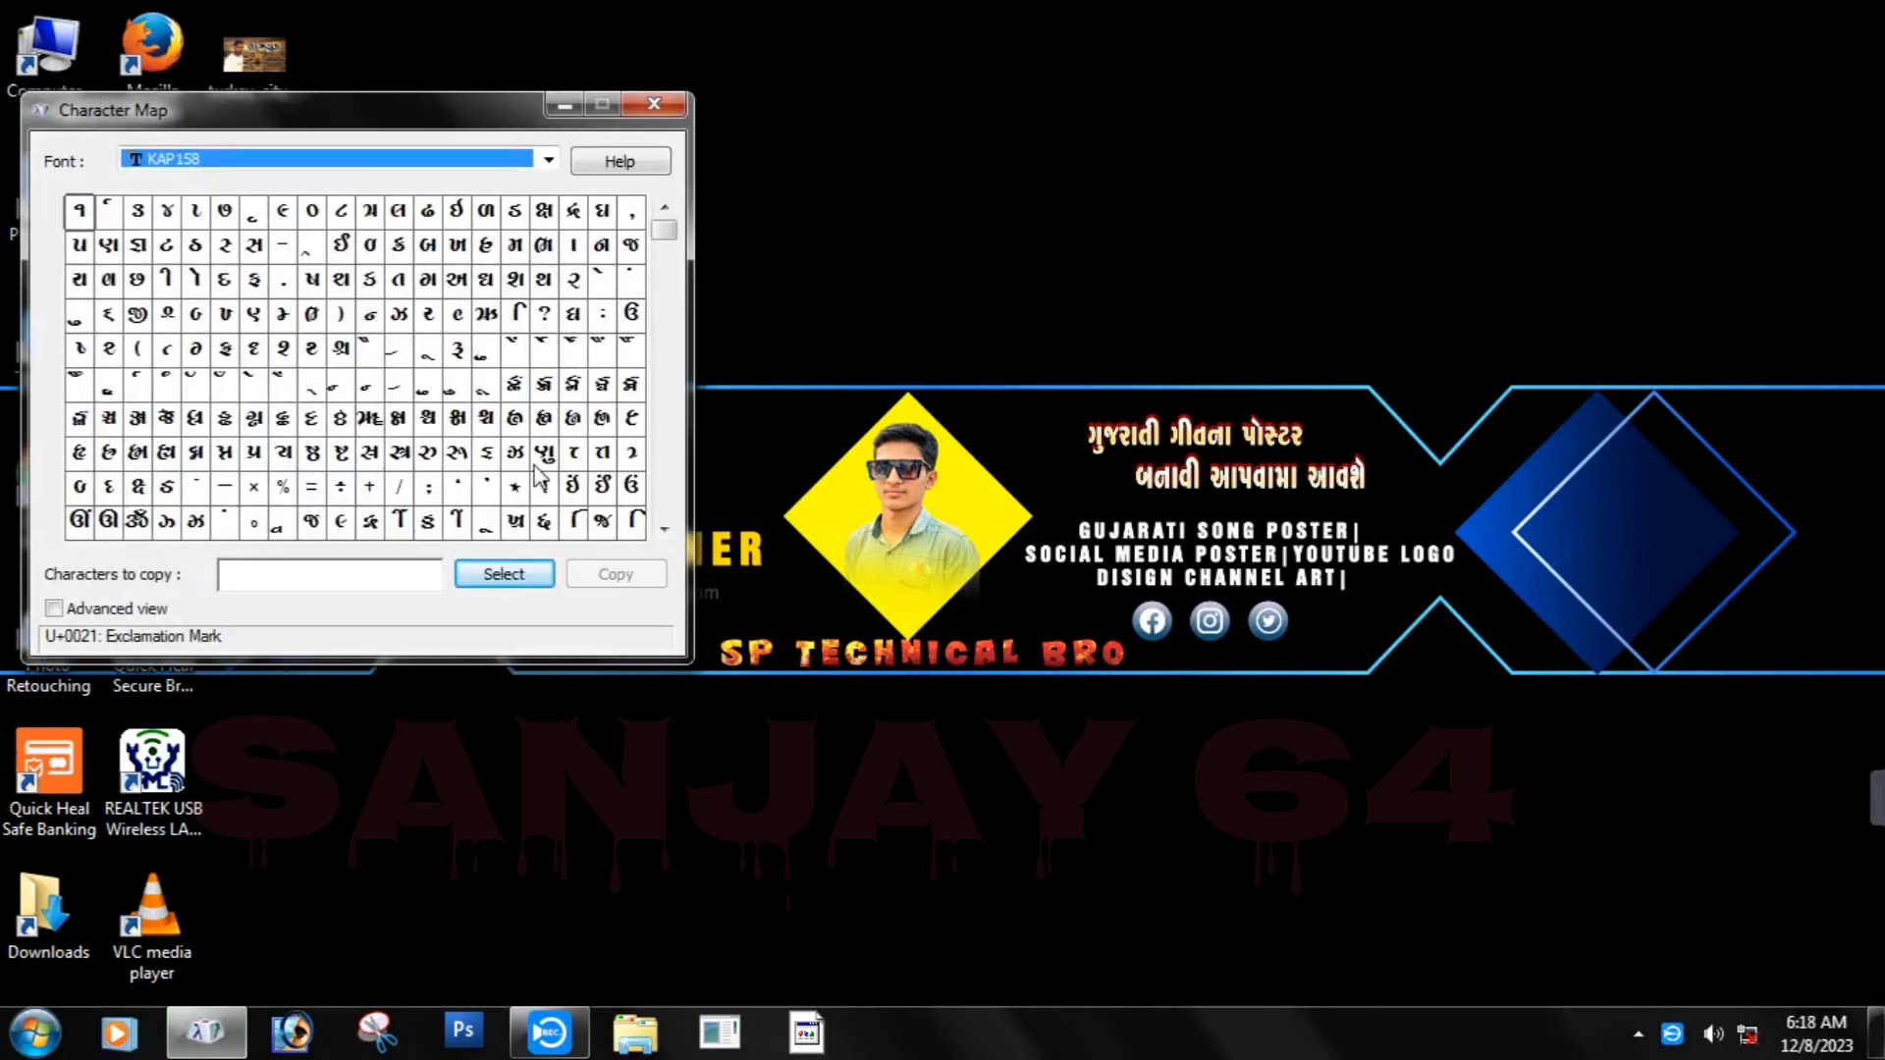
pyautogui.press('F1')
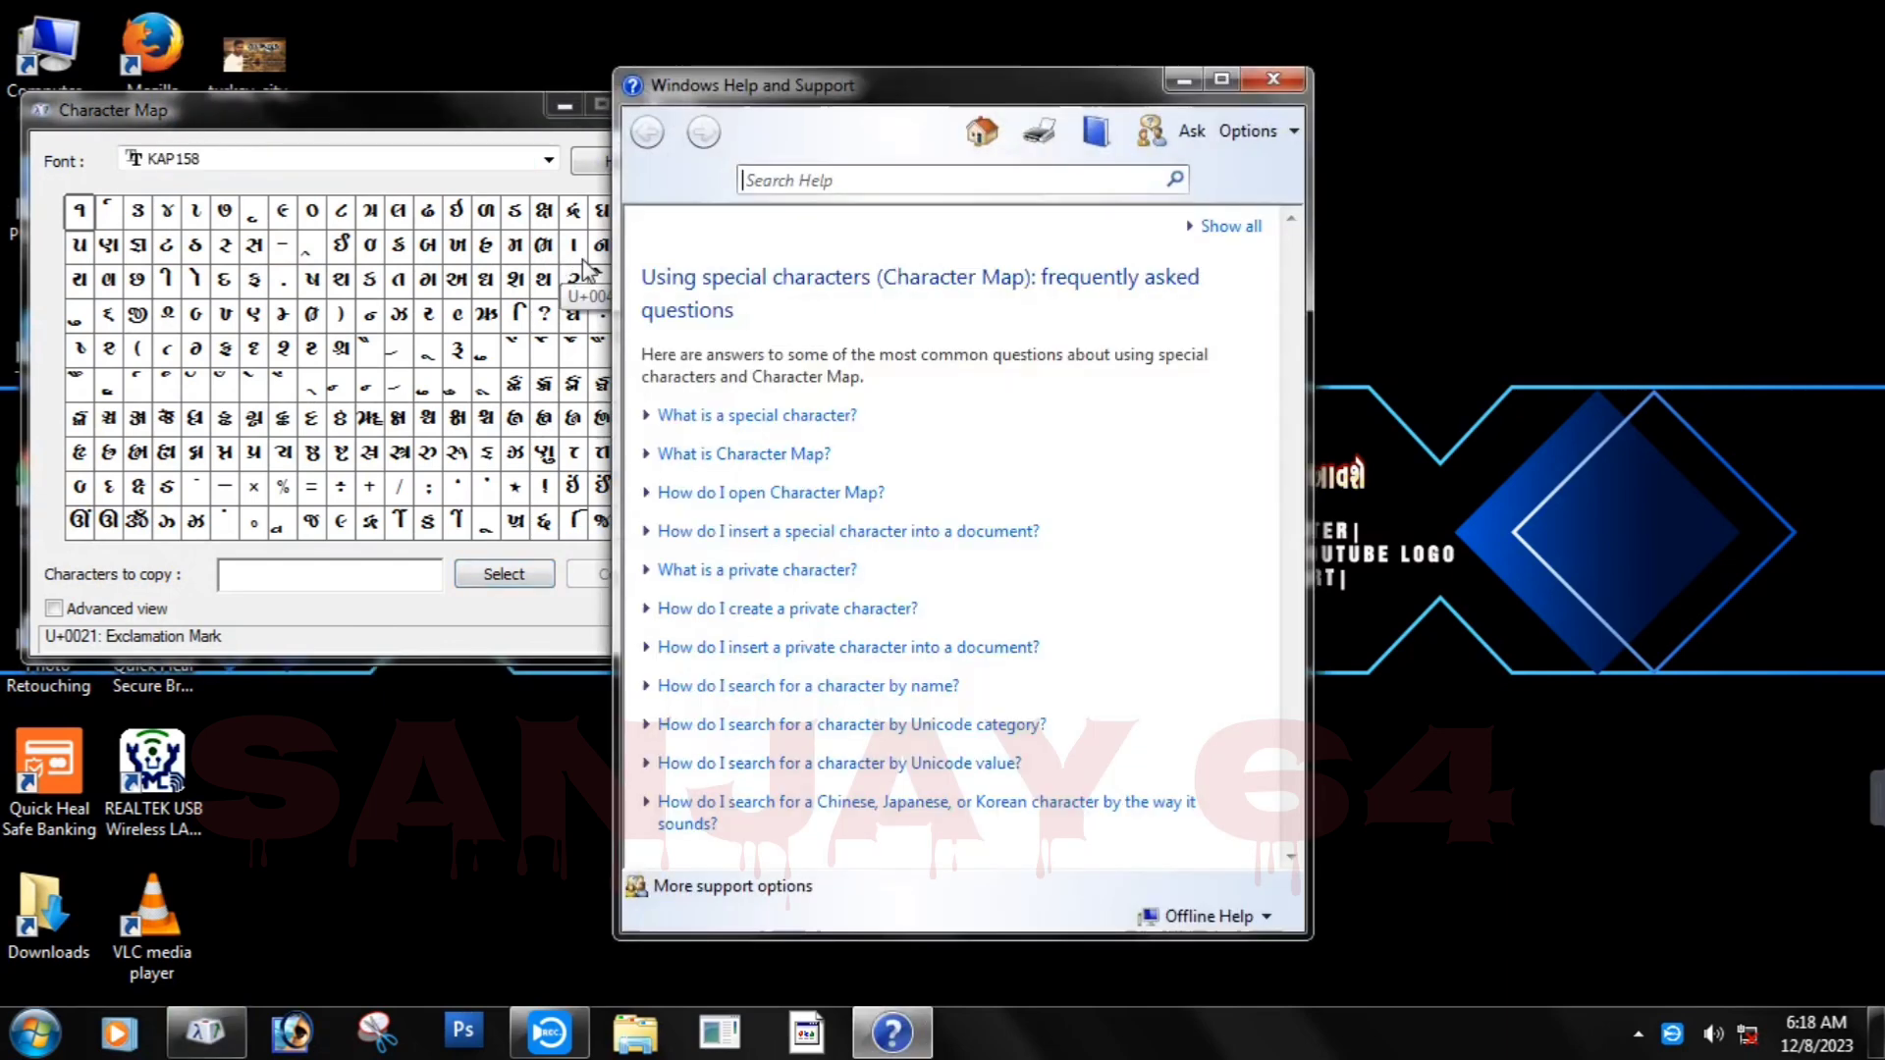
pyautogui.click(1305, 71)
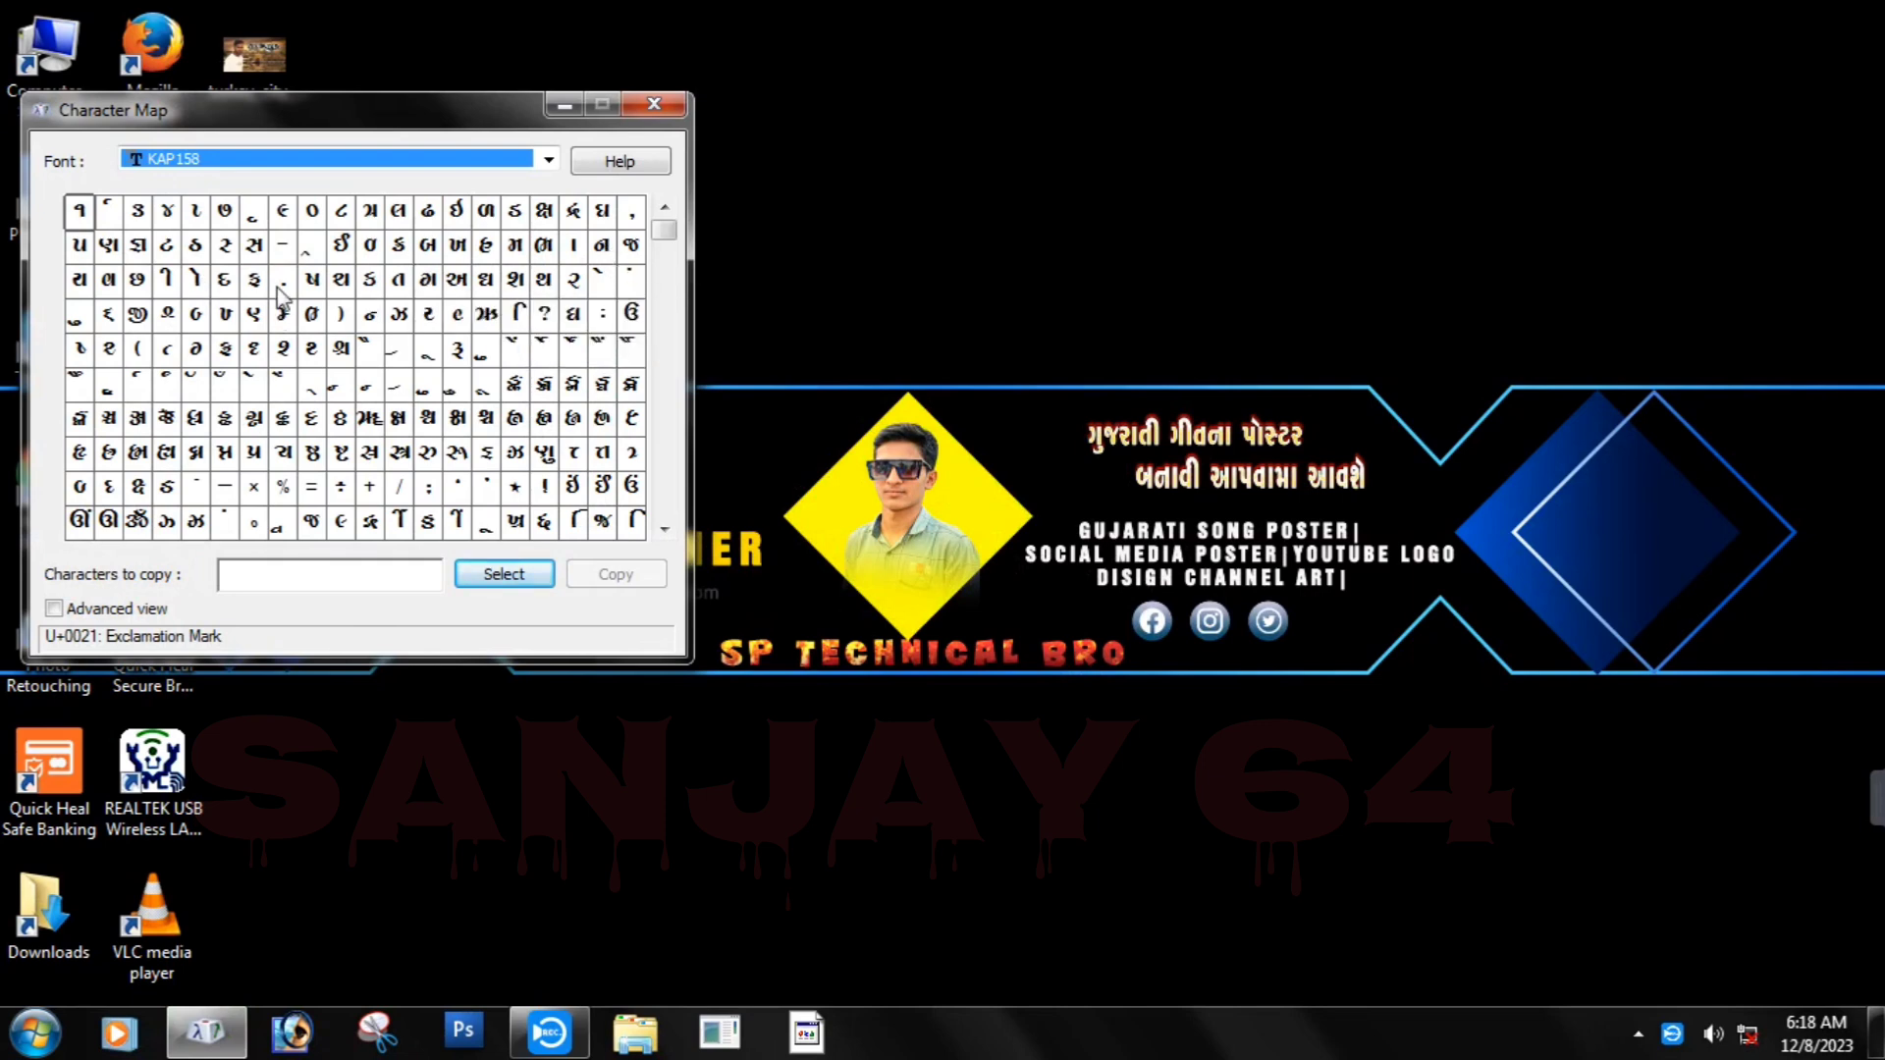
# Compose the Gujarati phrase "વાયરા વિયોગના વાયા" from KAP158 characters and copy it.
pyautogui.click(107, 287)
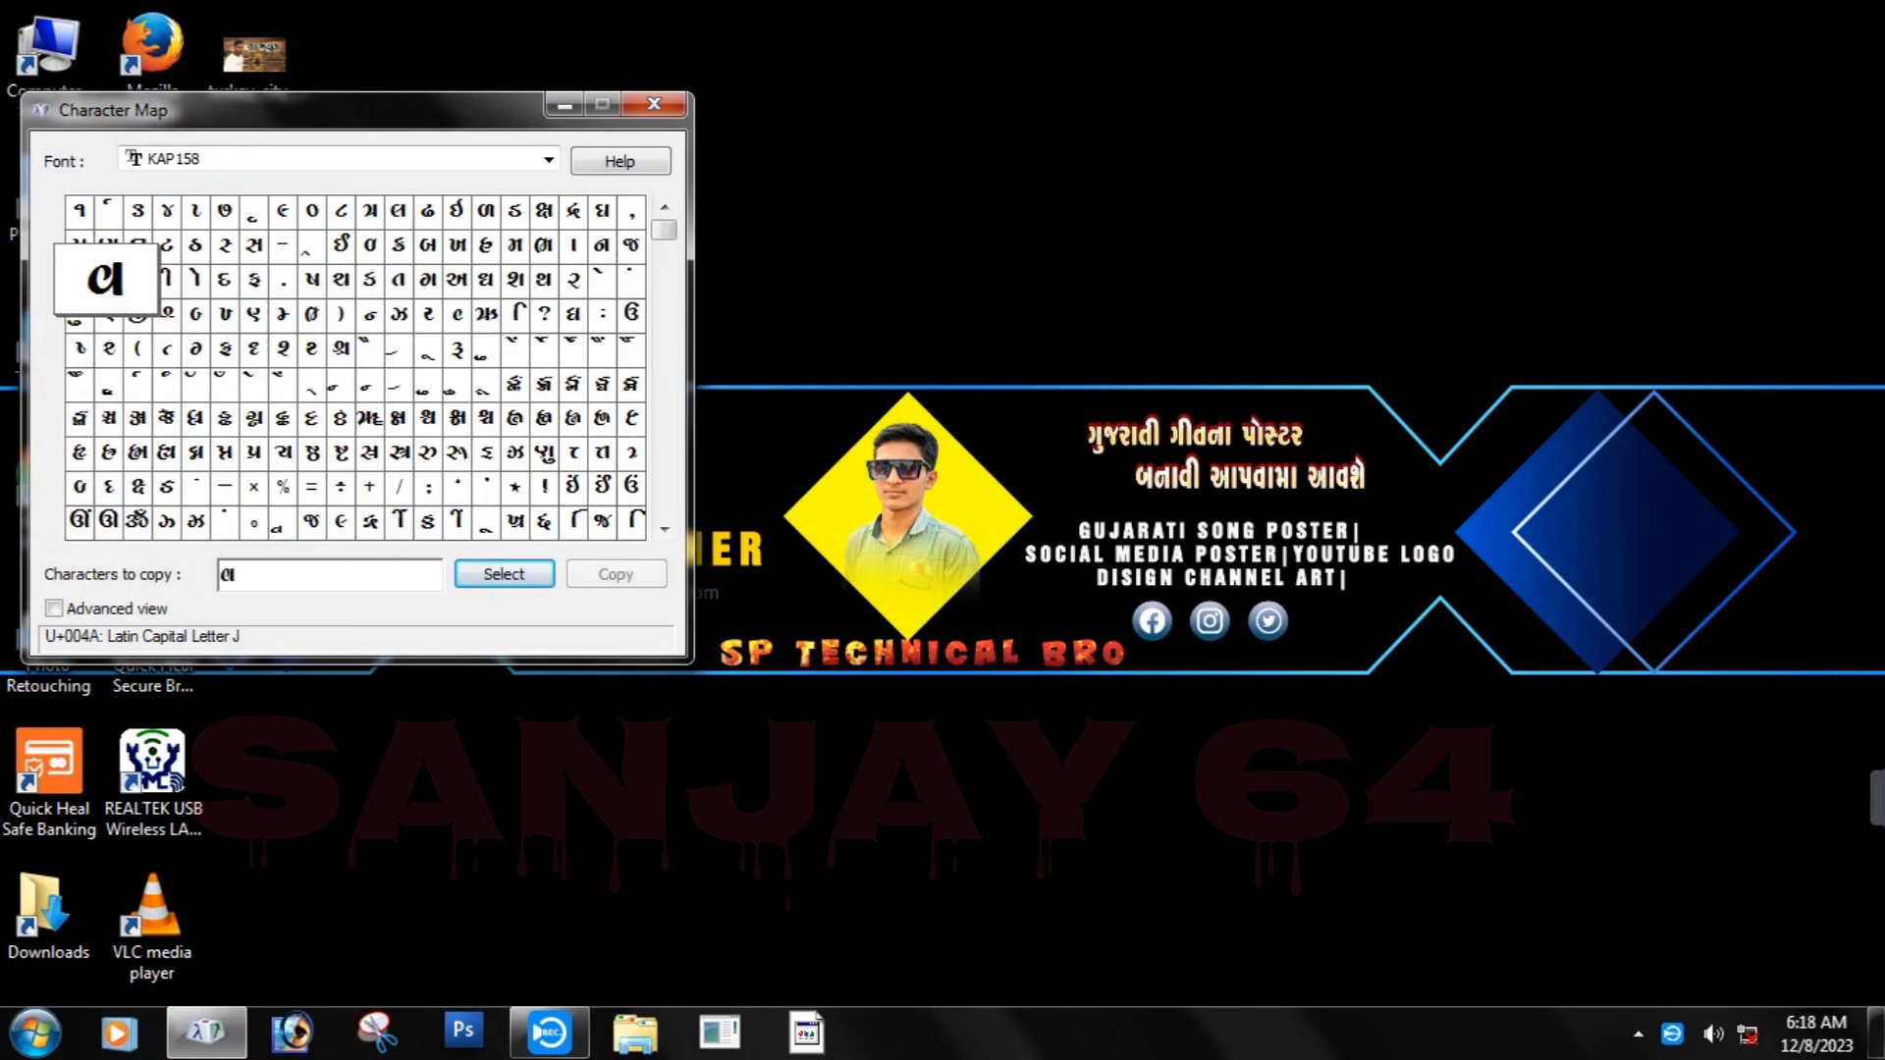
pyautogui.doubleClick(573, 244)
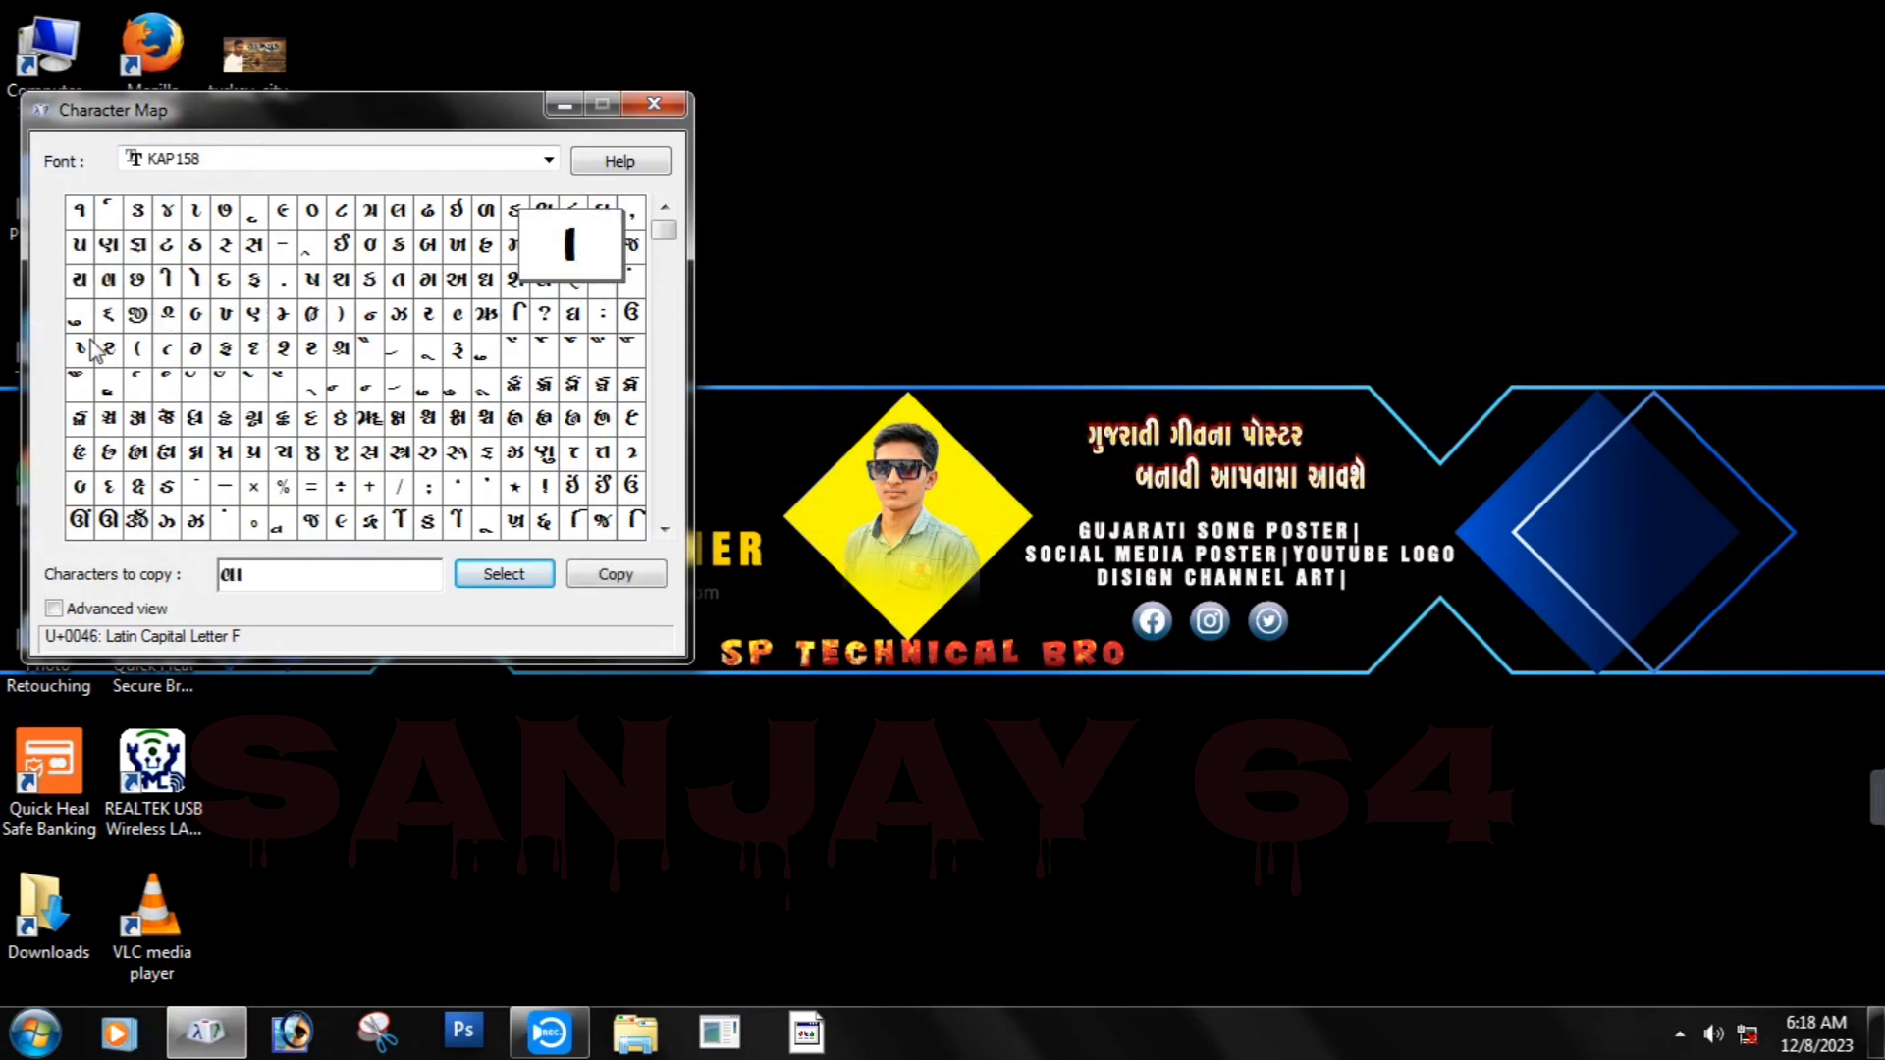
pyautogui.doubleClick(90, 276)
pyautogui.doubleClick(571, 285)
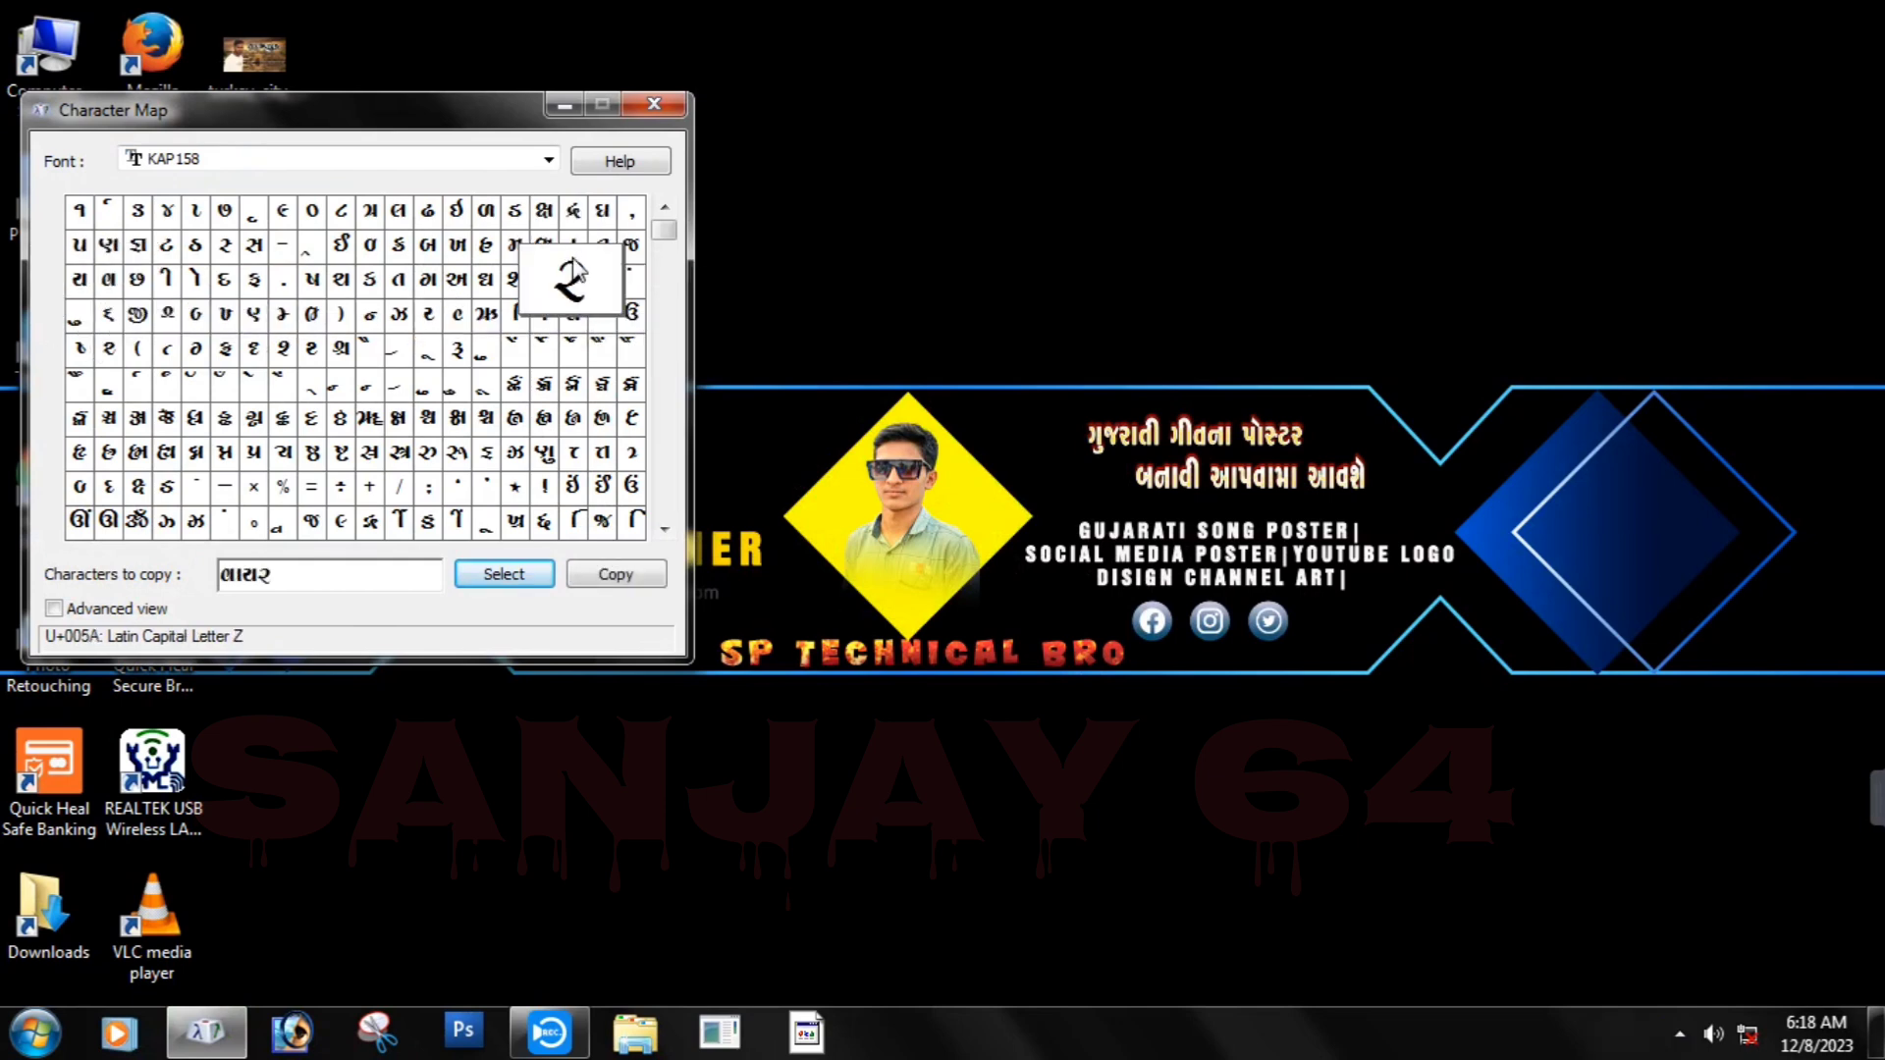
pyautogui.click(576, 246)
pyautogui.moveTo(1568, 818)
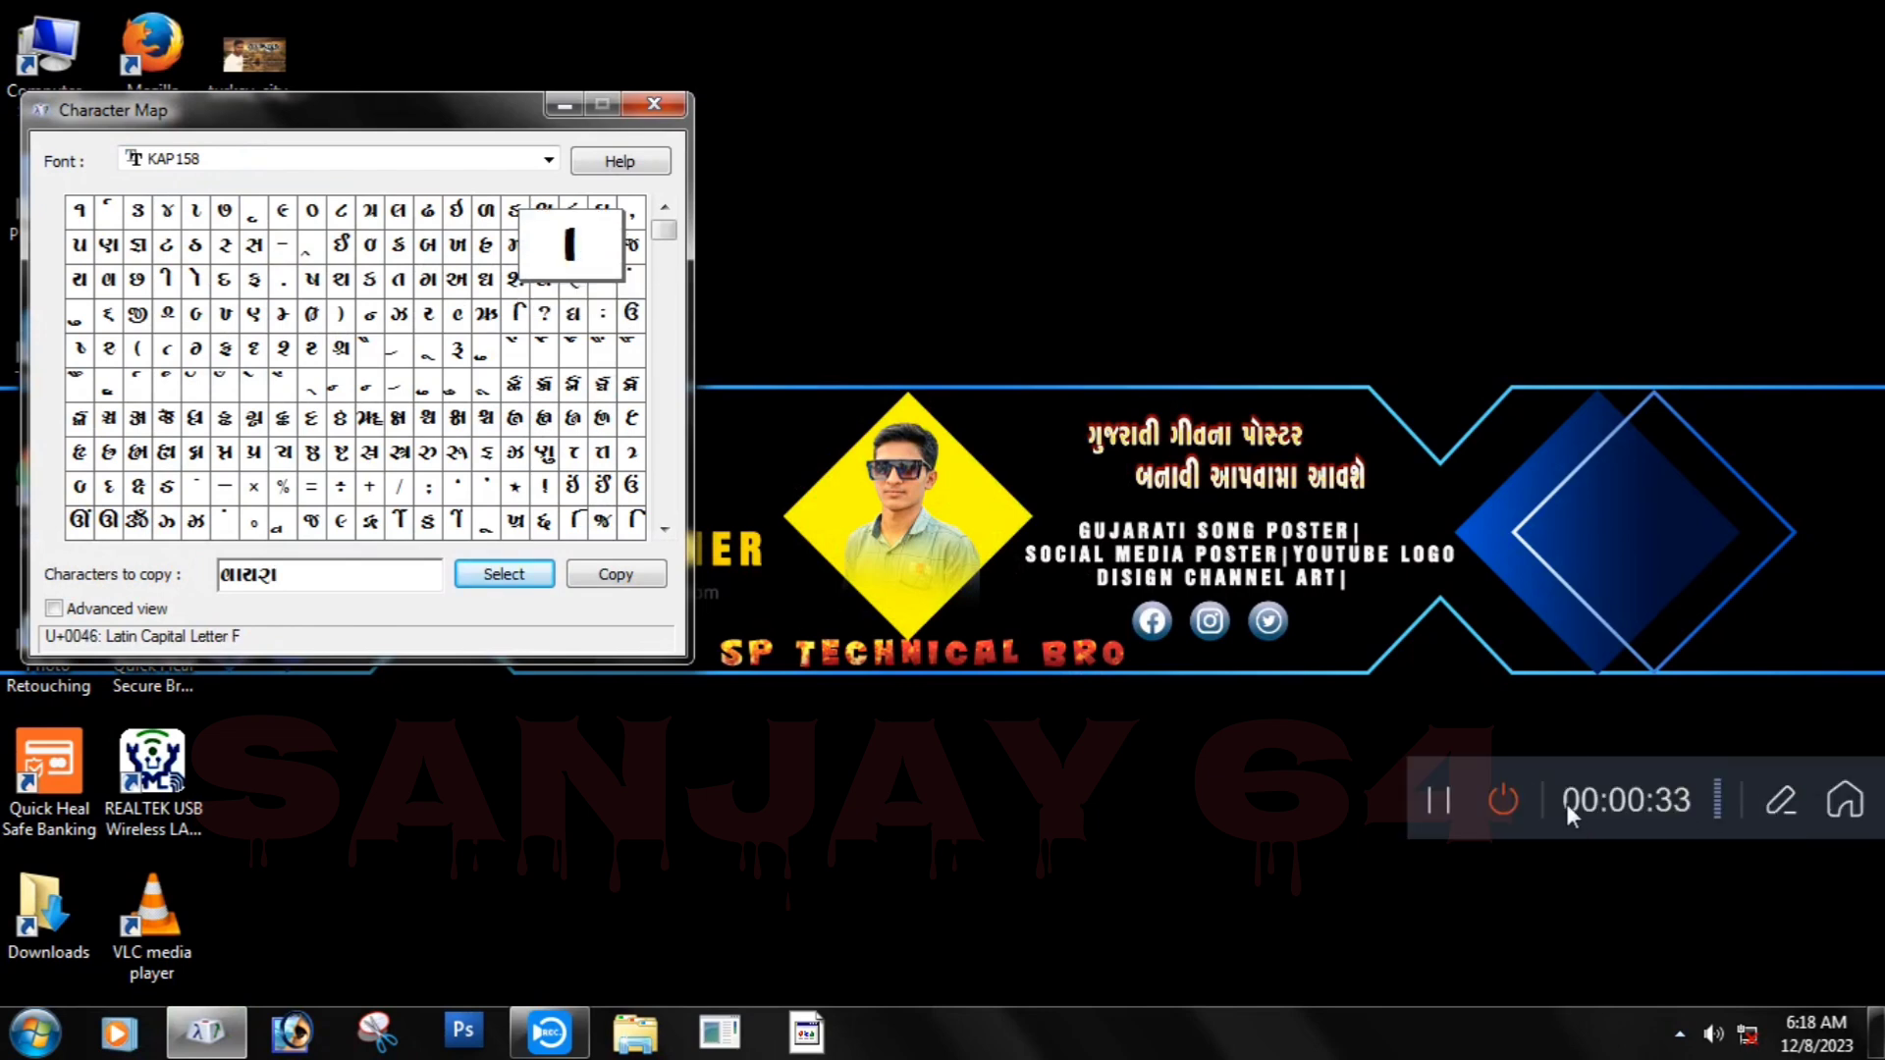
pyautogui.click(1441, 800)
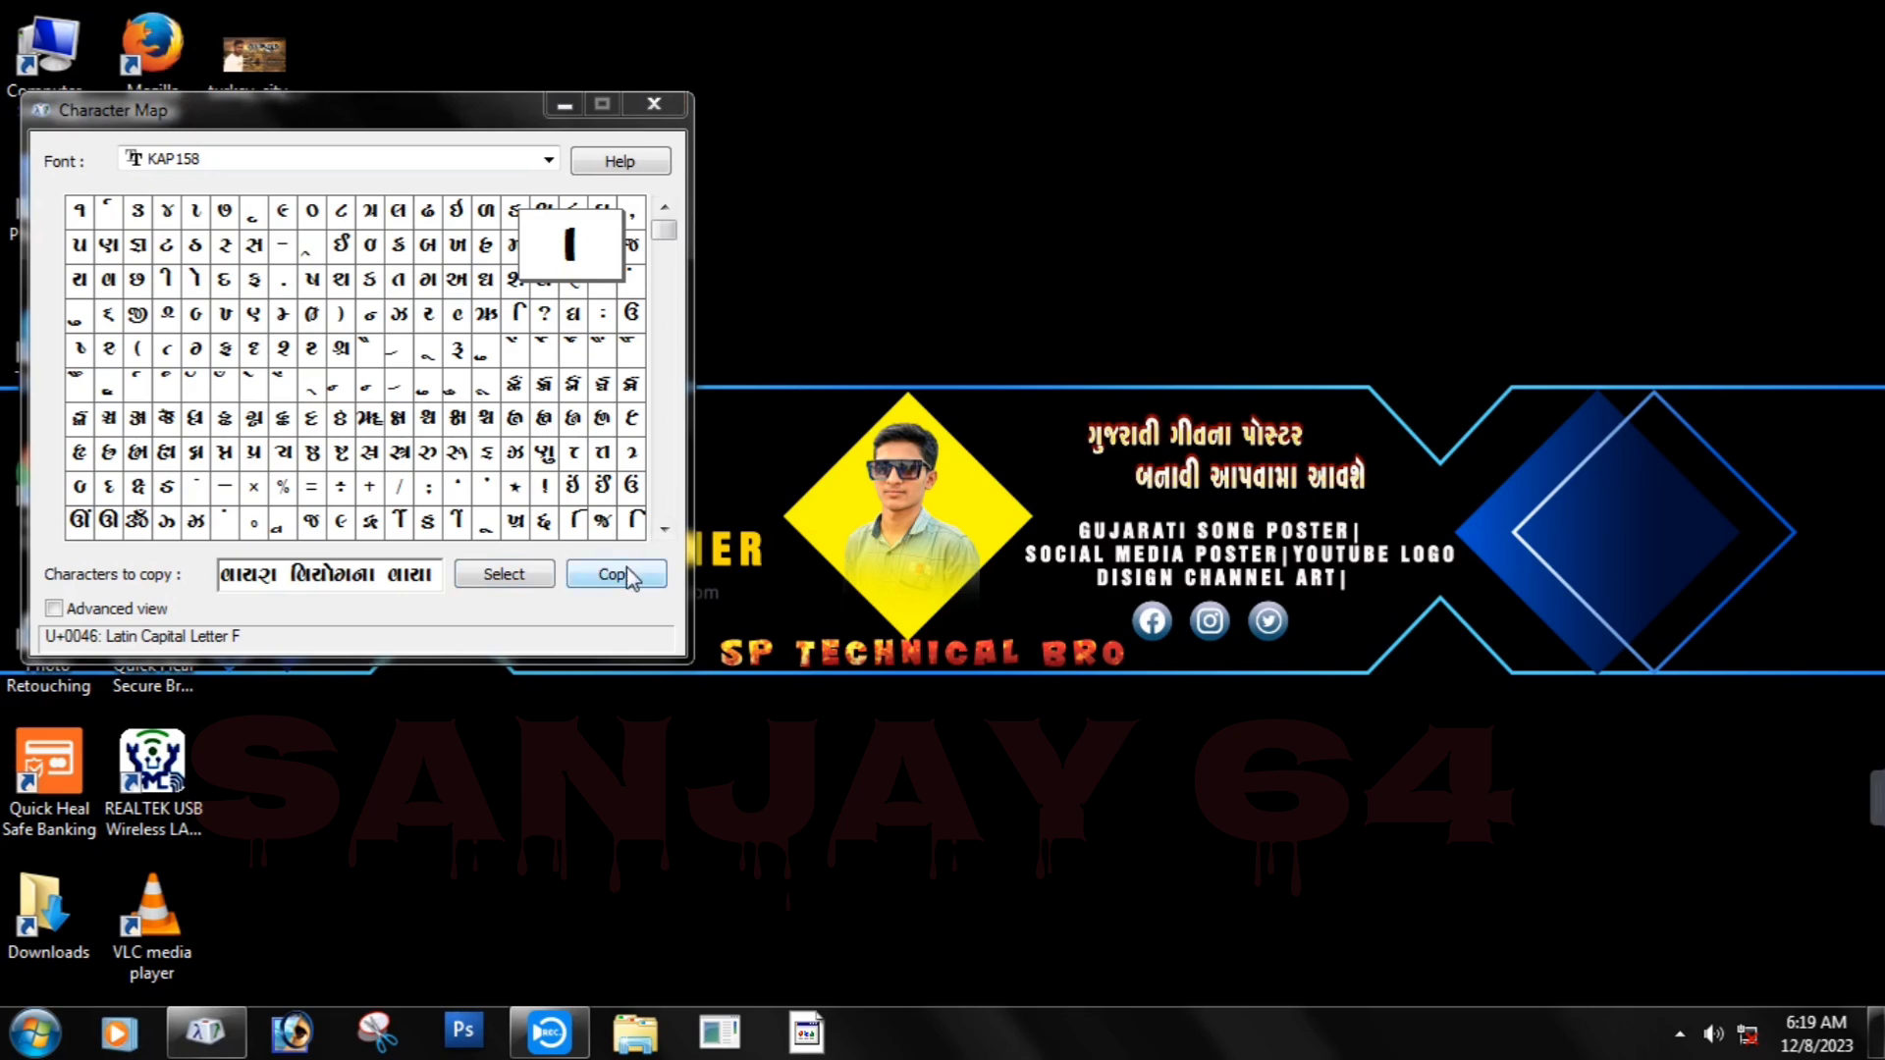
pyautogui.click(629, 575)
# Switch to CorelDRAW X3, create a new graphic, and place the copied phrase as artistic text enlarged to about 100.9 pt.
pyautogui.click(720, 1031)
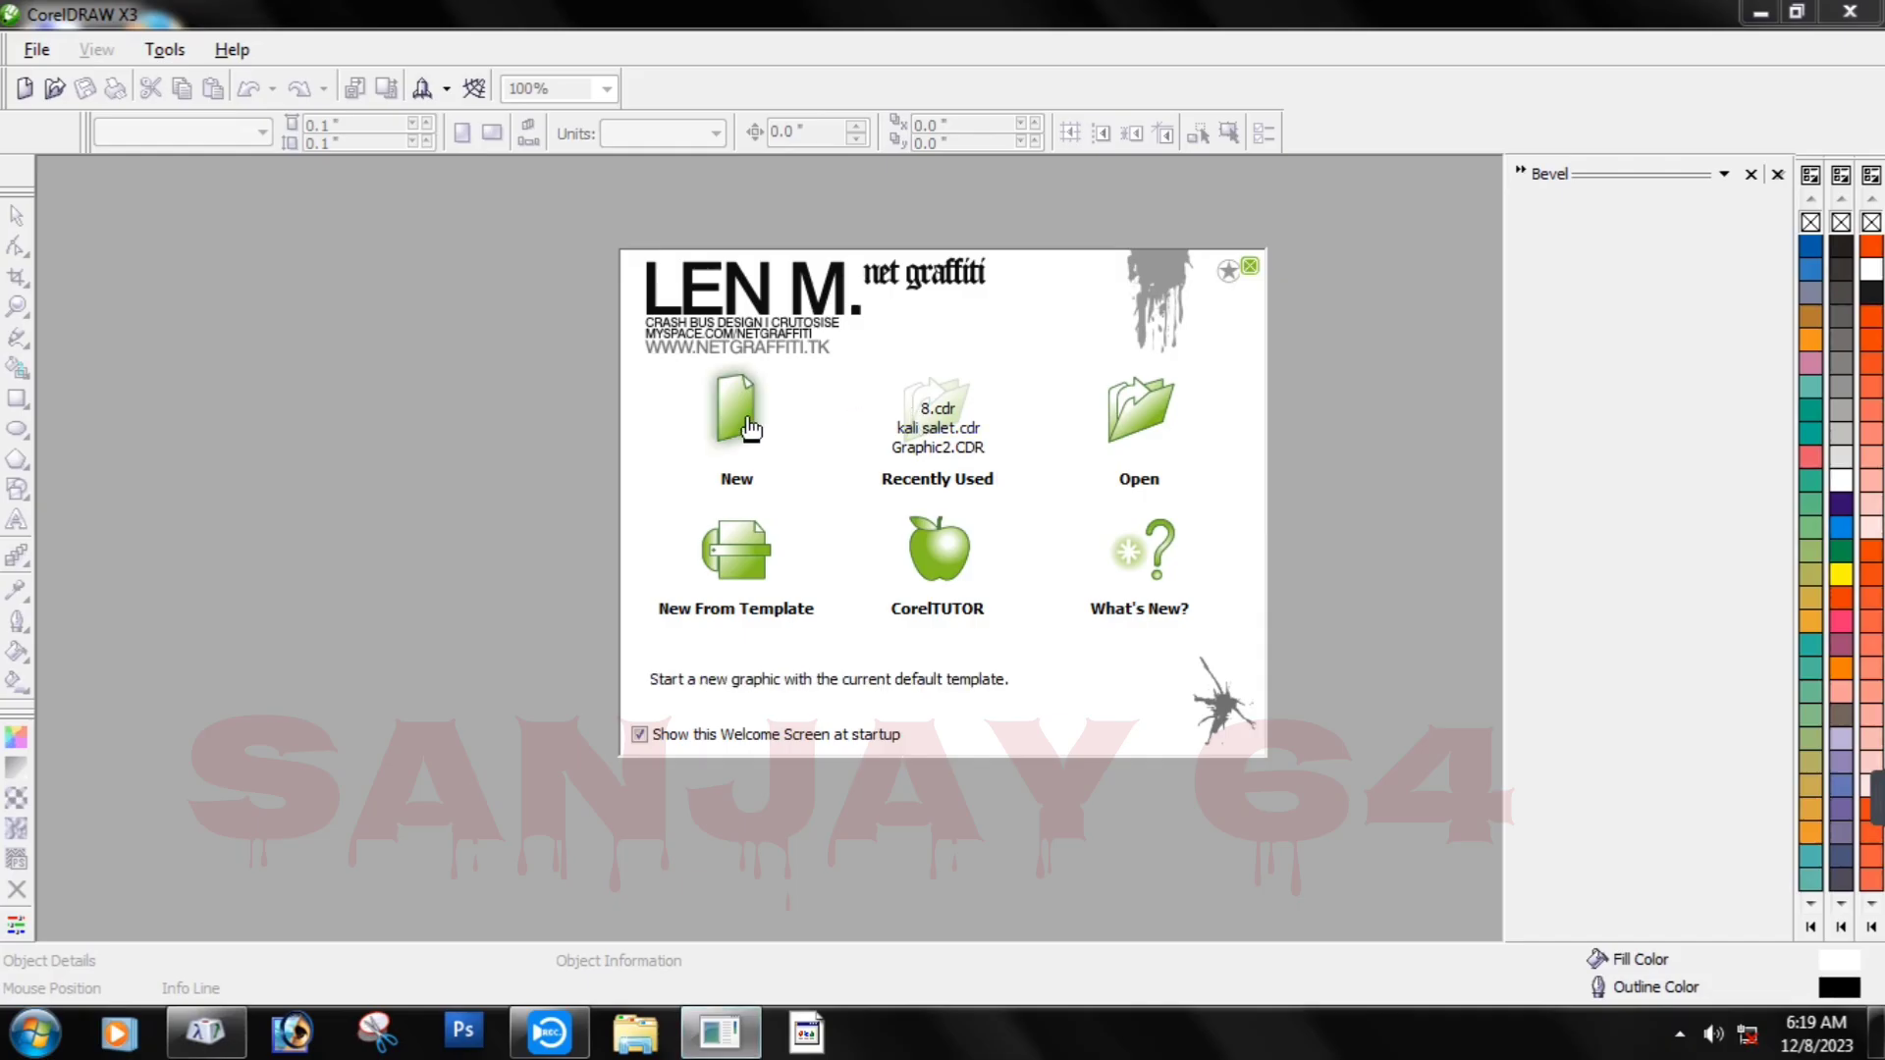
pyautogui.click(751, 429)
pyautogui.click(17, 520)
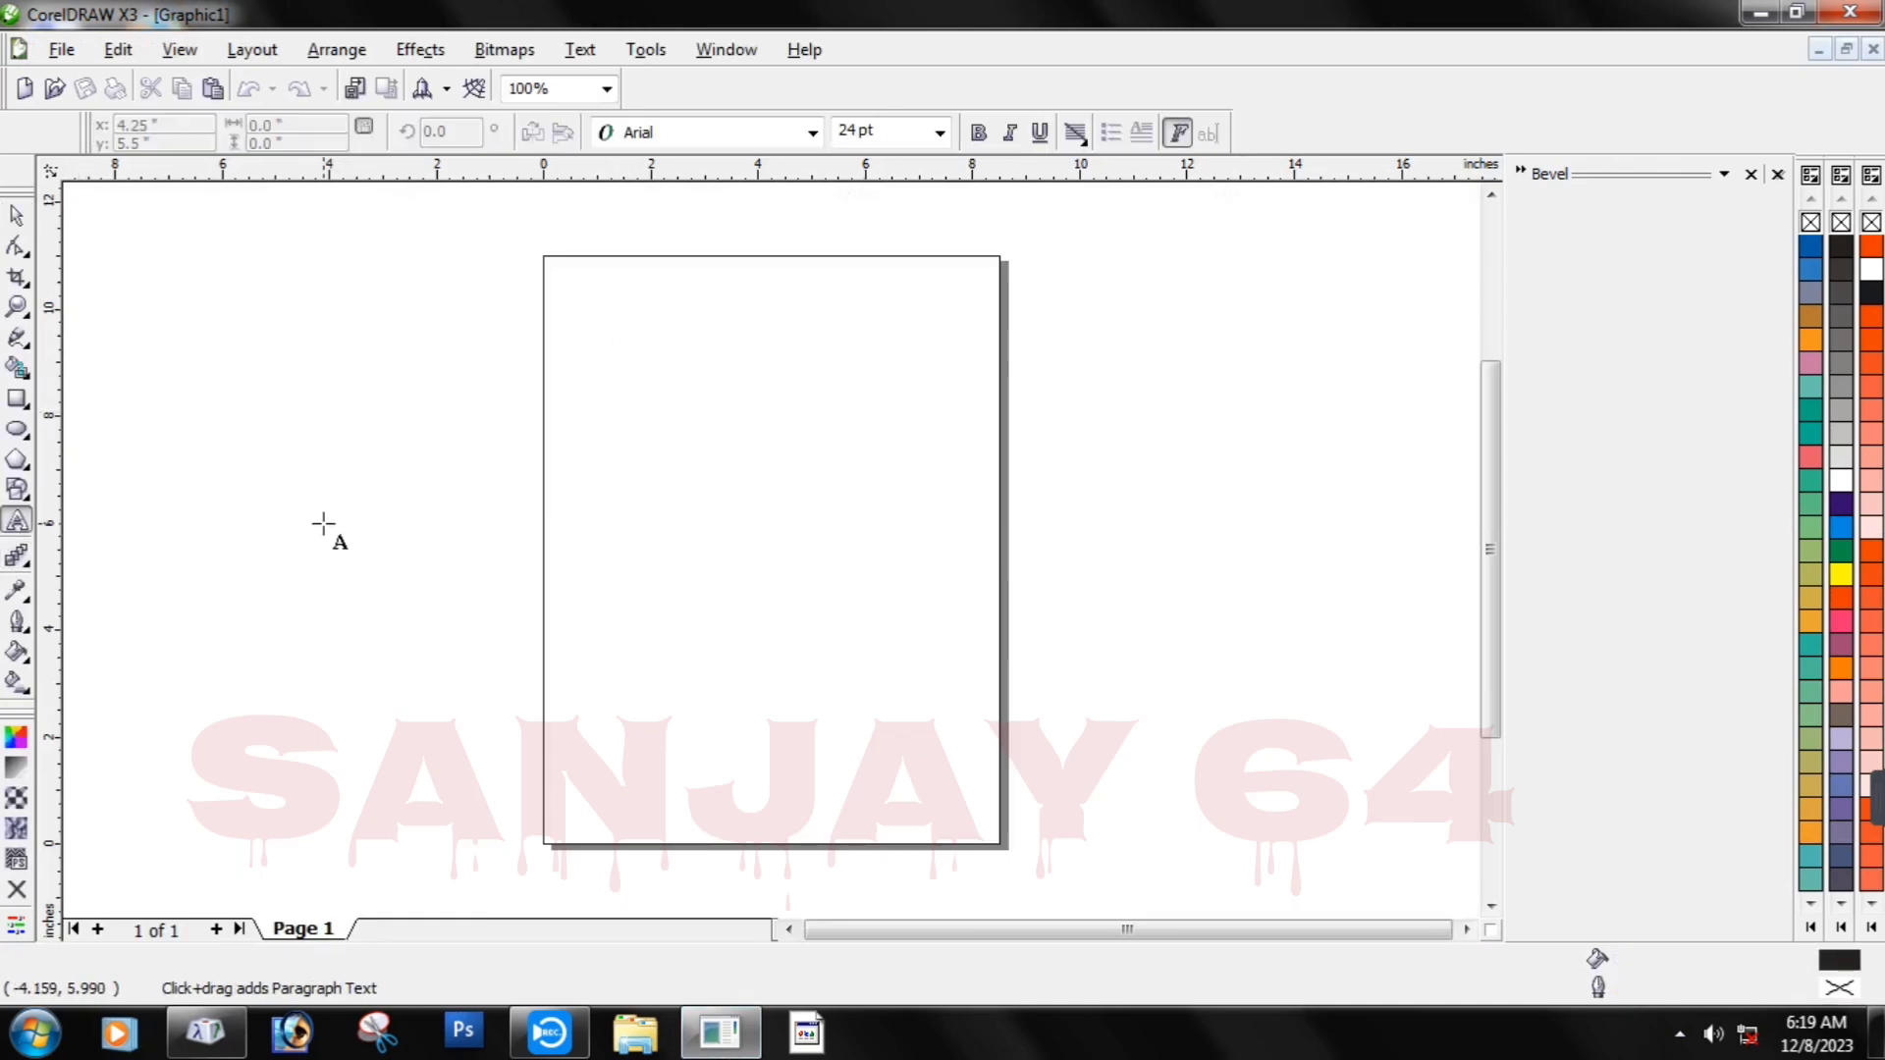
pyautogui.click(725, 548)
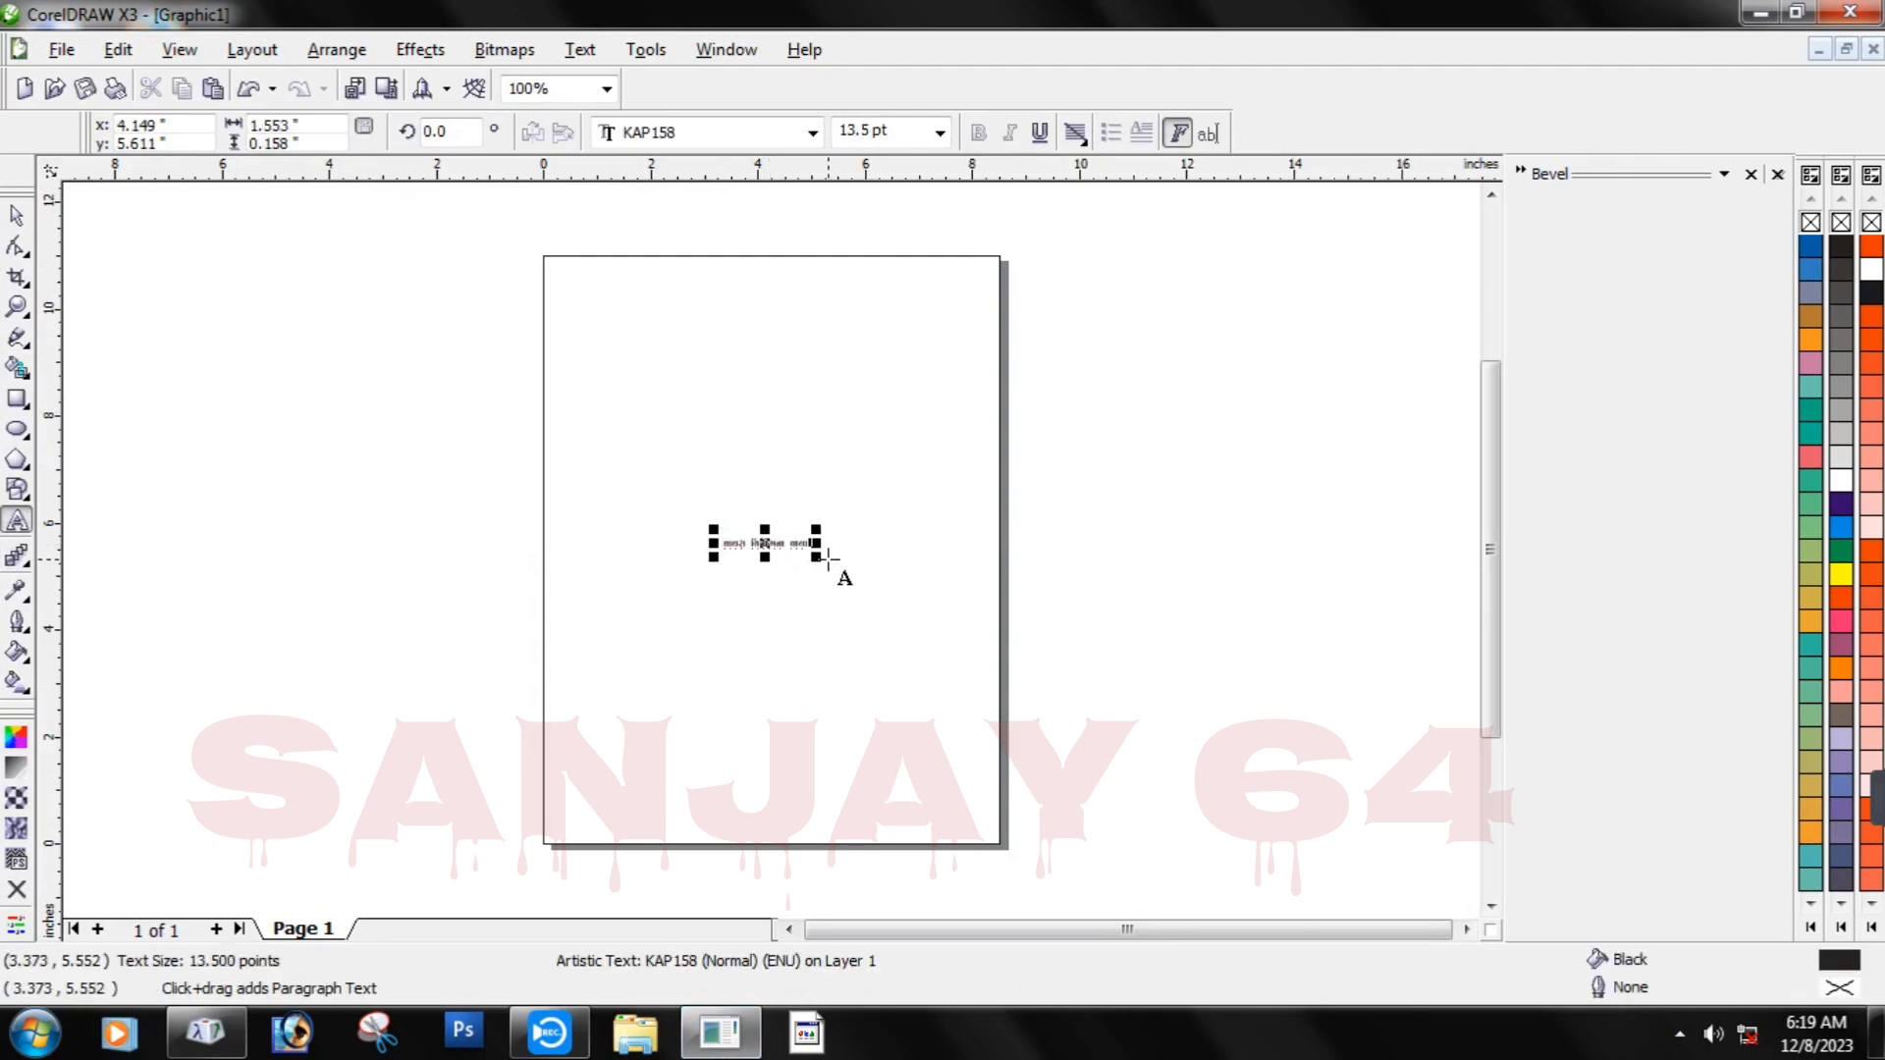
pyautogui.moveTo(821, 561); pyautogui.dragTo(1089, 716)
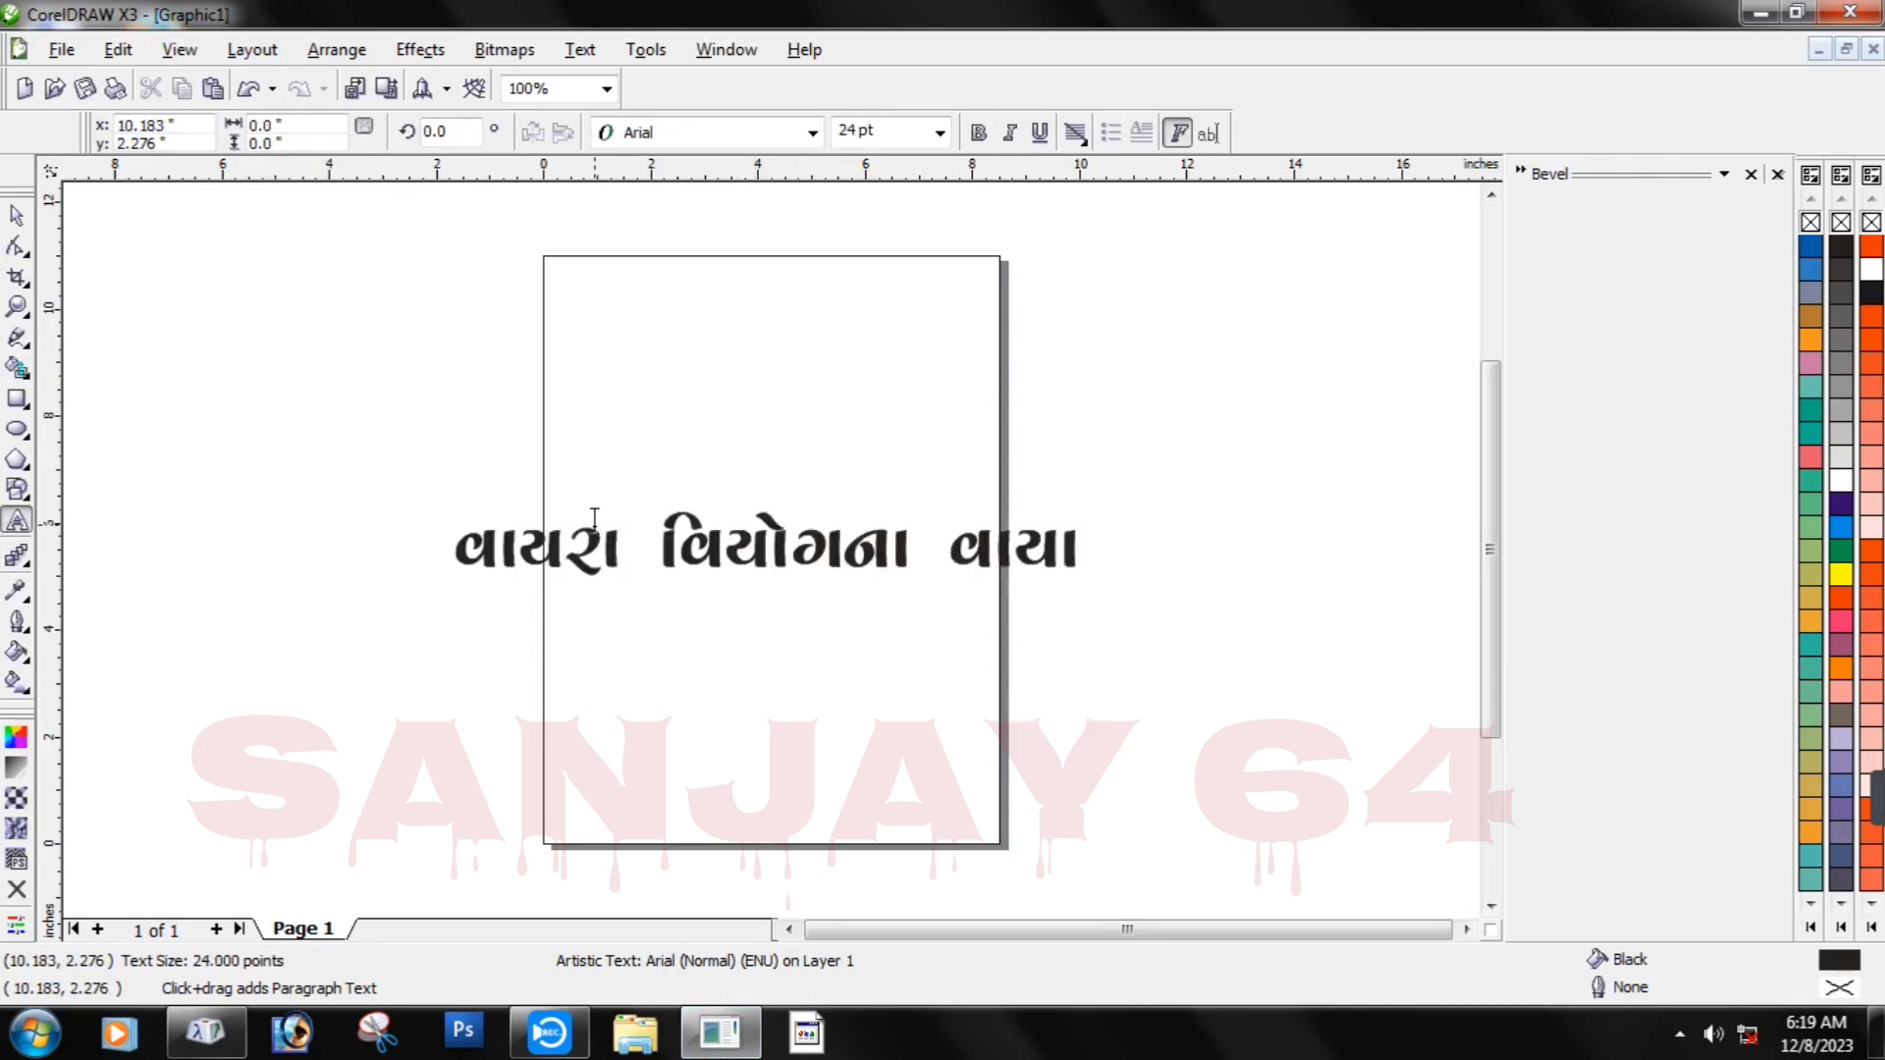
# Delete the words after "વાયરા" and move the remaining word to the top centre of the page.
pyautogui.moveTo(662, 548); pyautogui.dragTo(1030, 594)
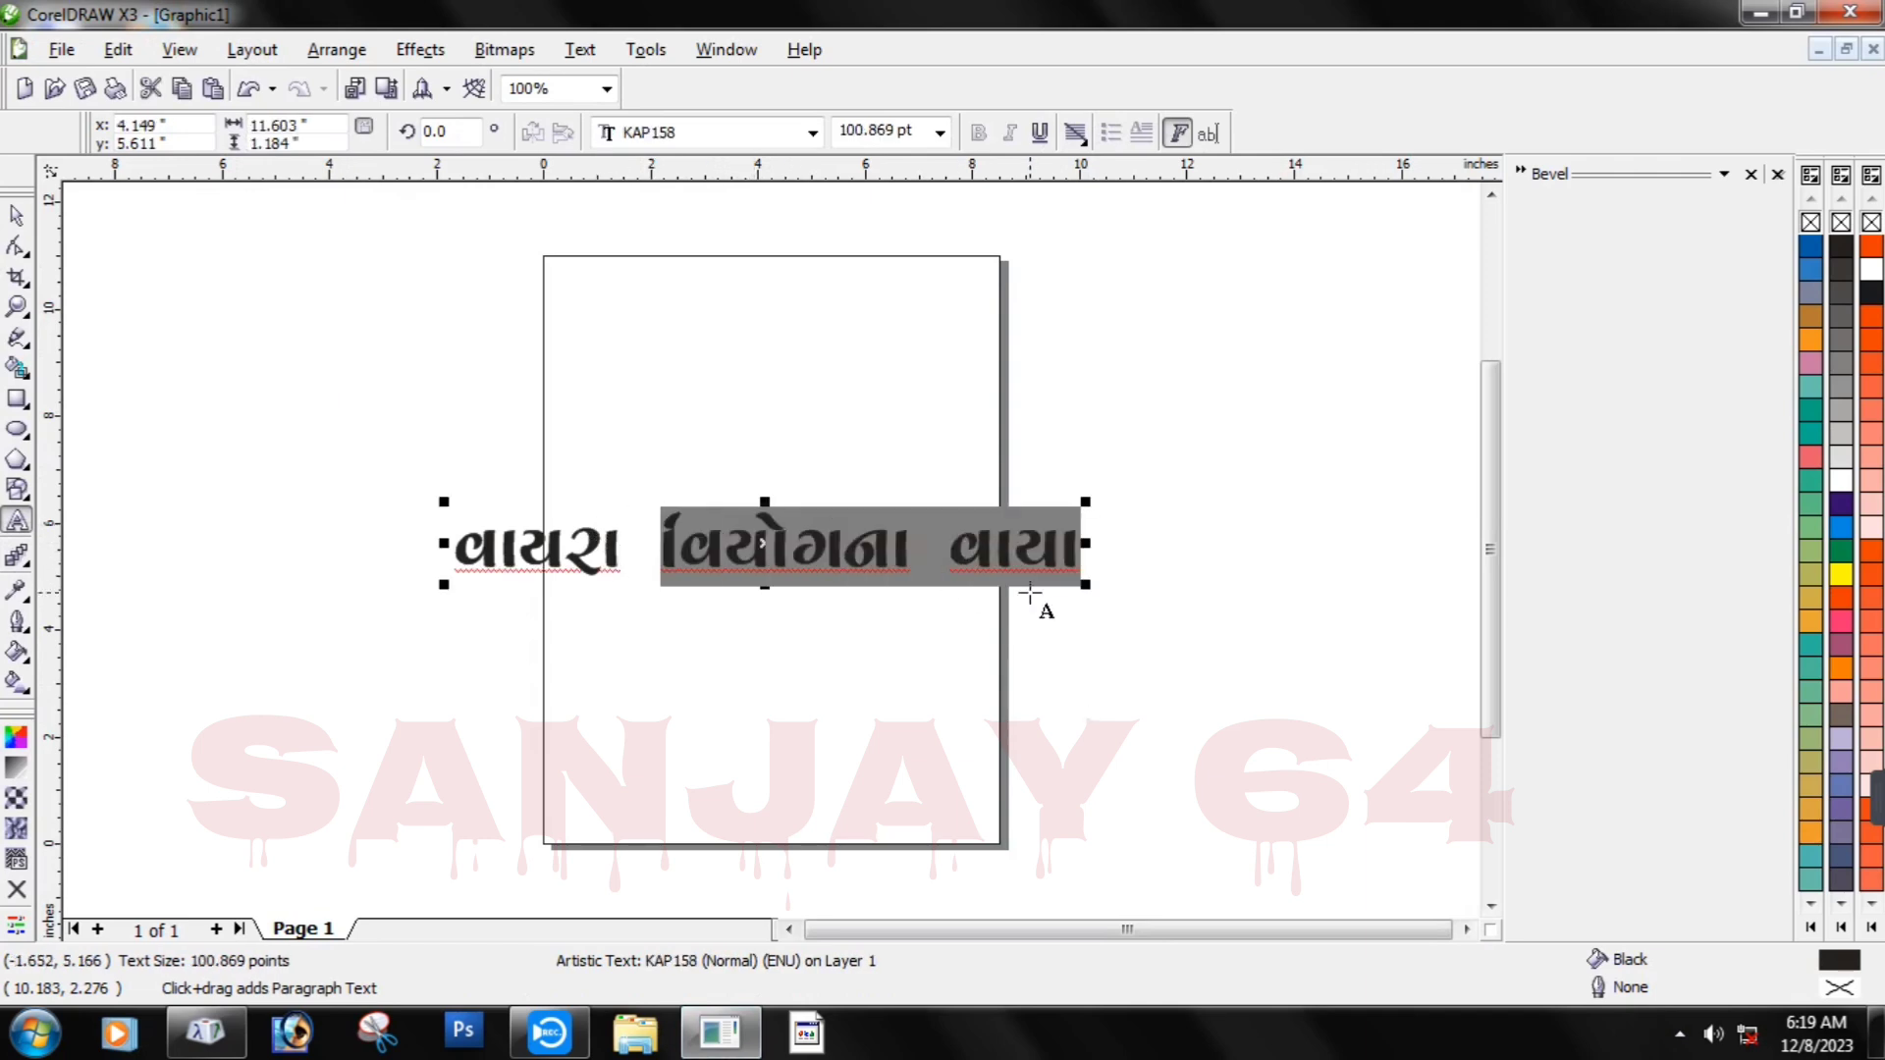
pyautogui.press('Delete')
pyautogui.moveTo(537, 547); pyautogui.dragTo(766, 306)
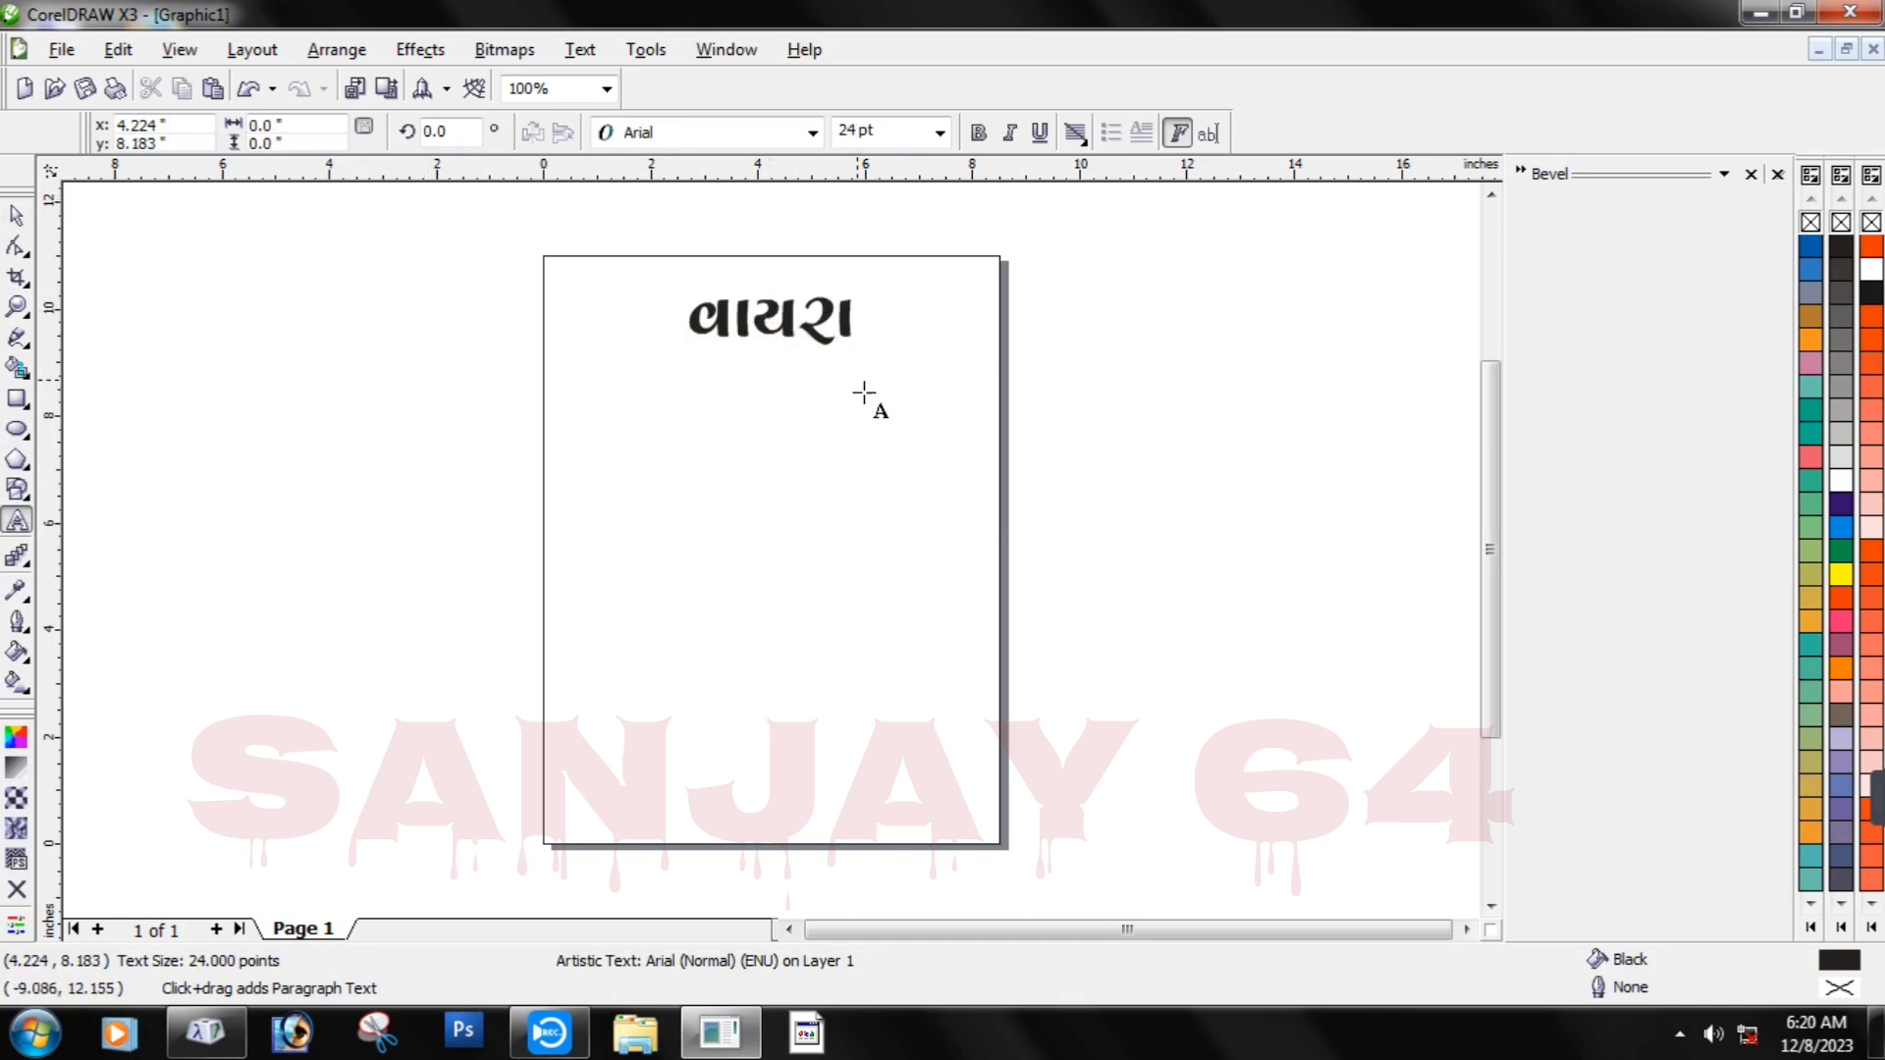
pyautogui.click(1758, 14)
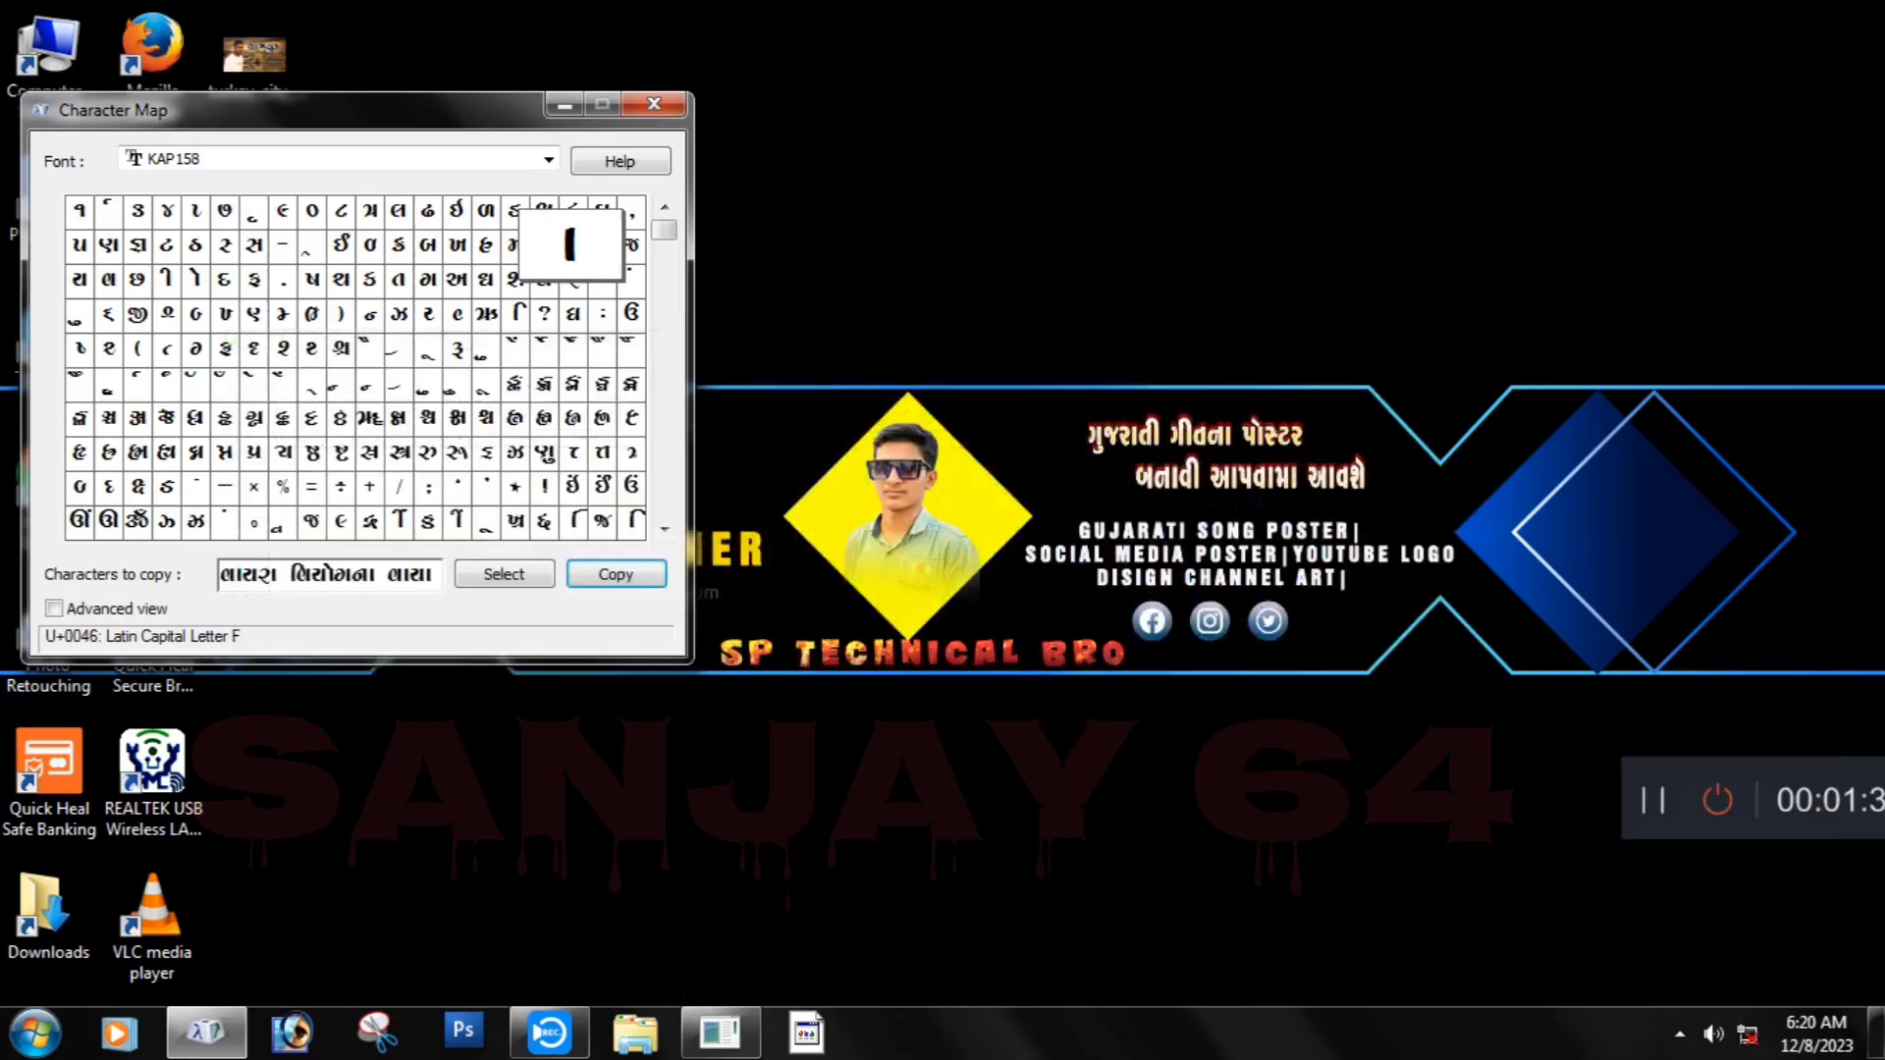
pyautogui.click(1435, 803)
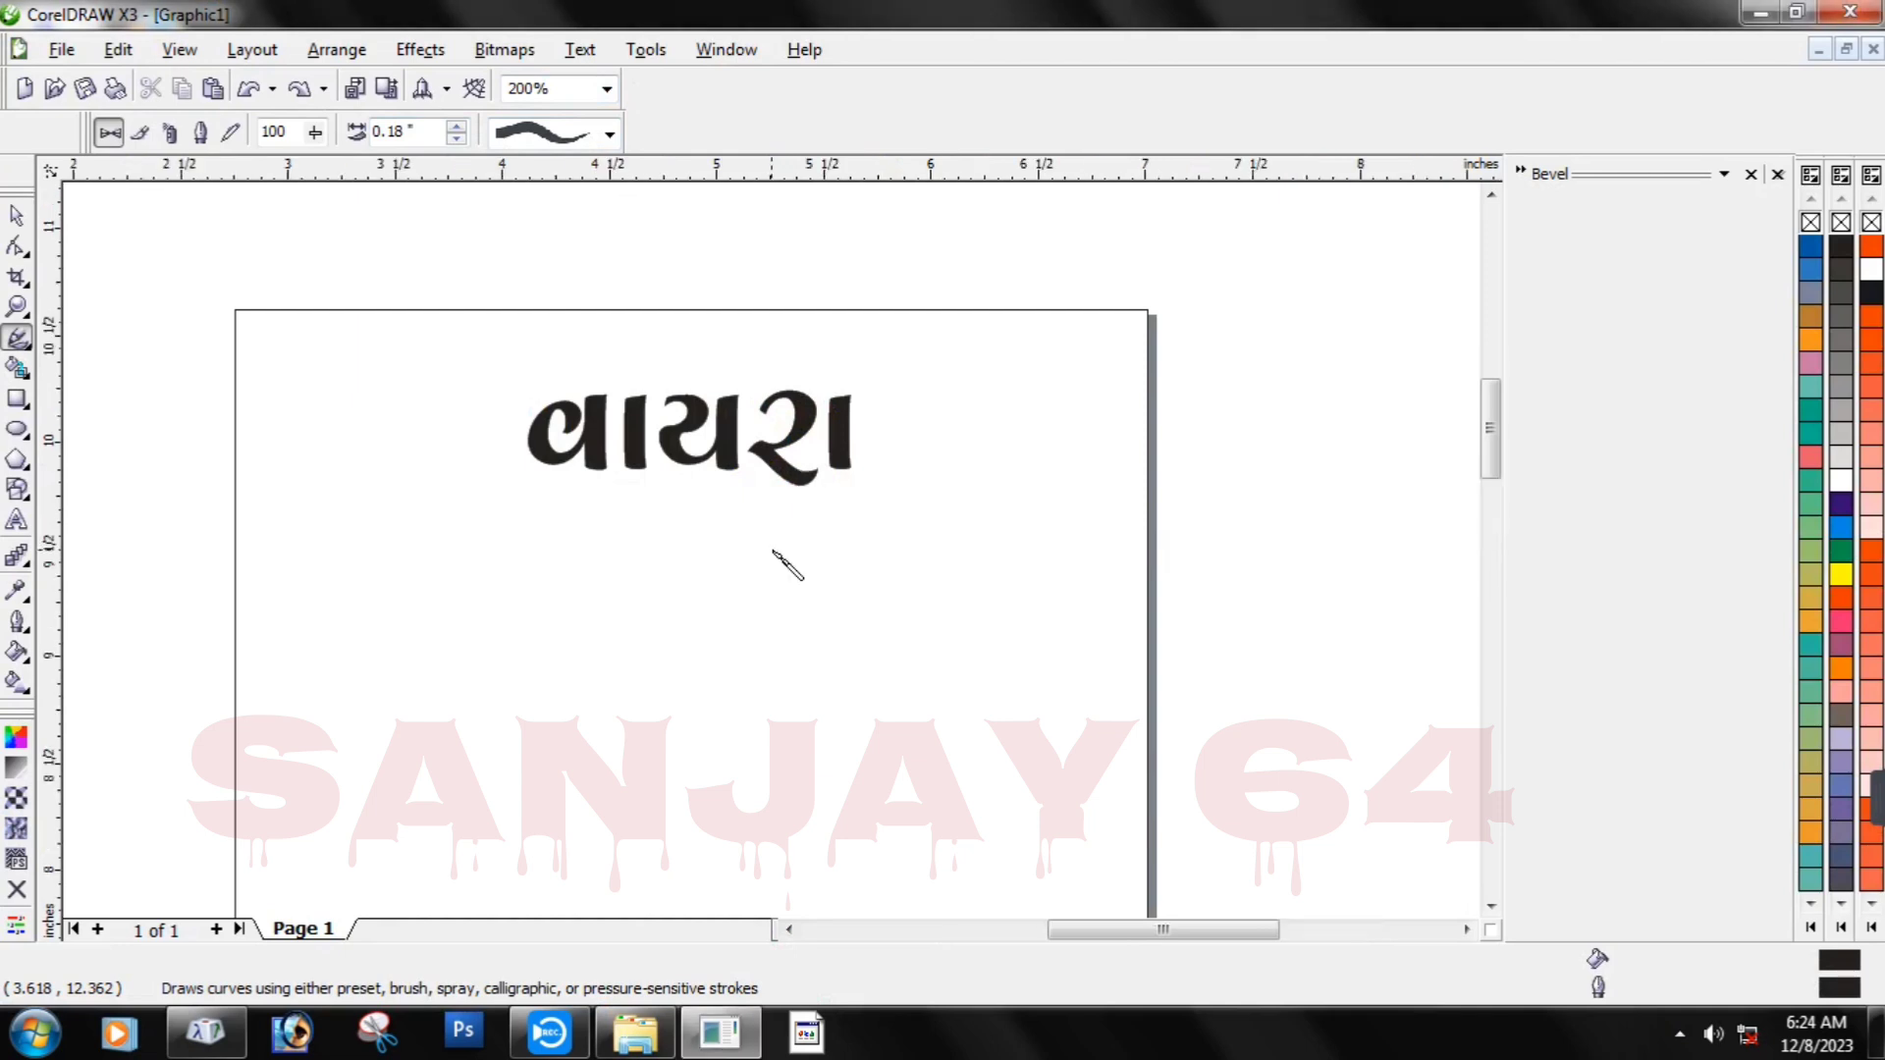
pyautogui.scroll(2, 783, 560)
pyautogui.scroll(-1, 876, 681)
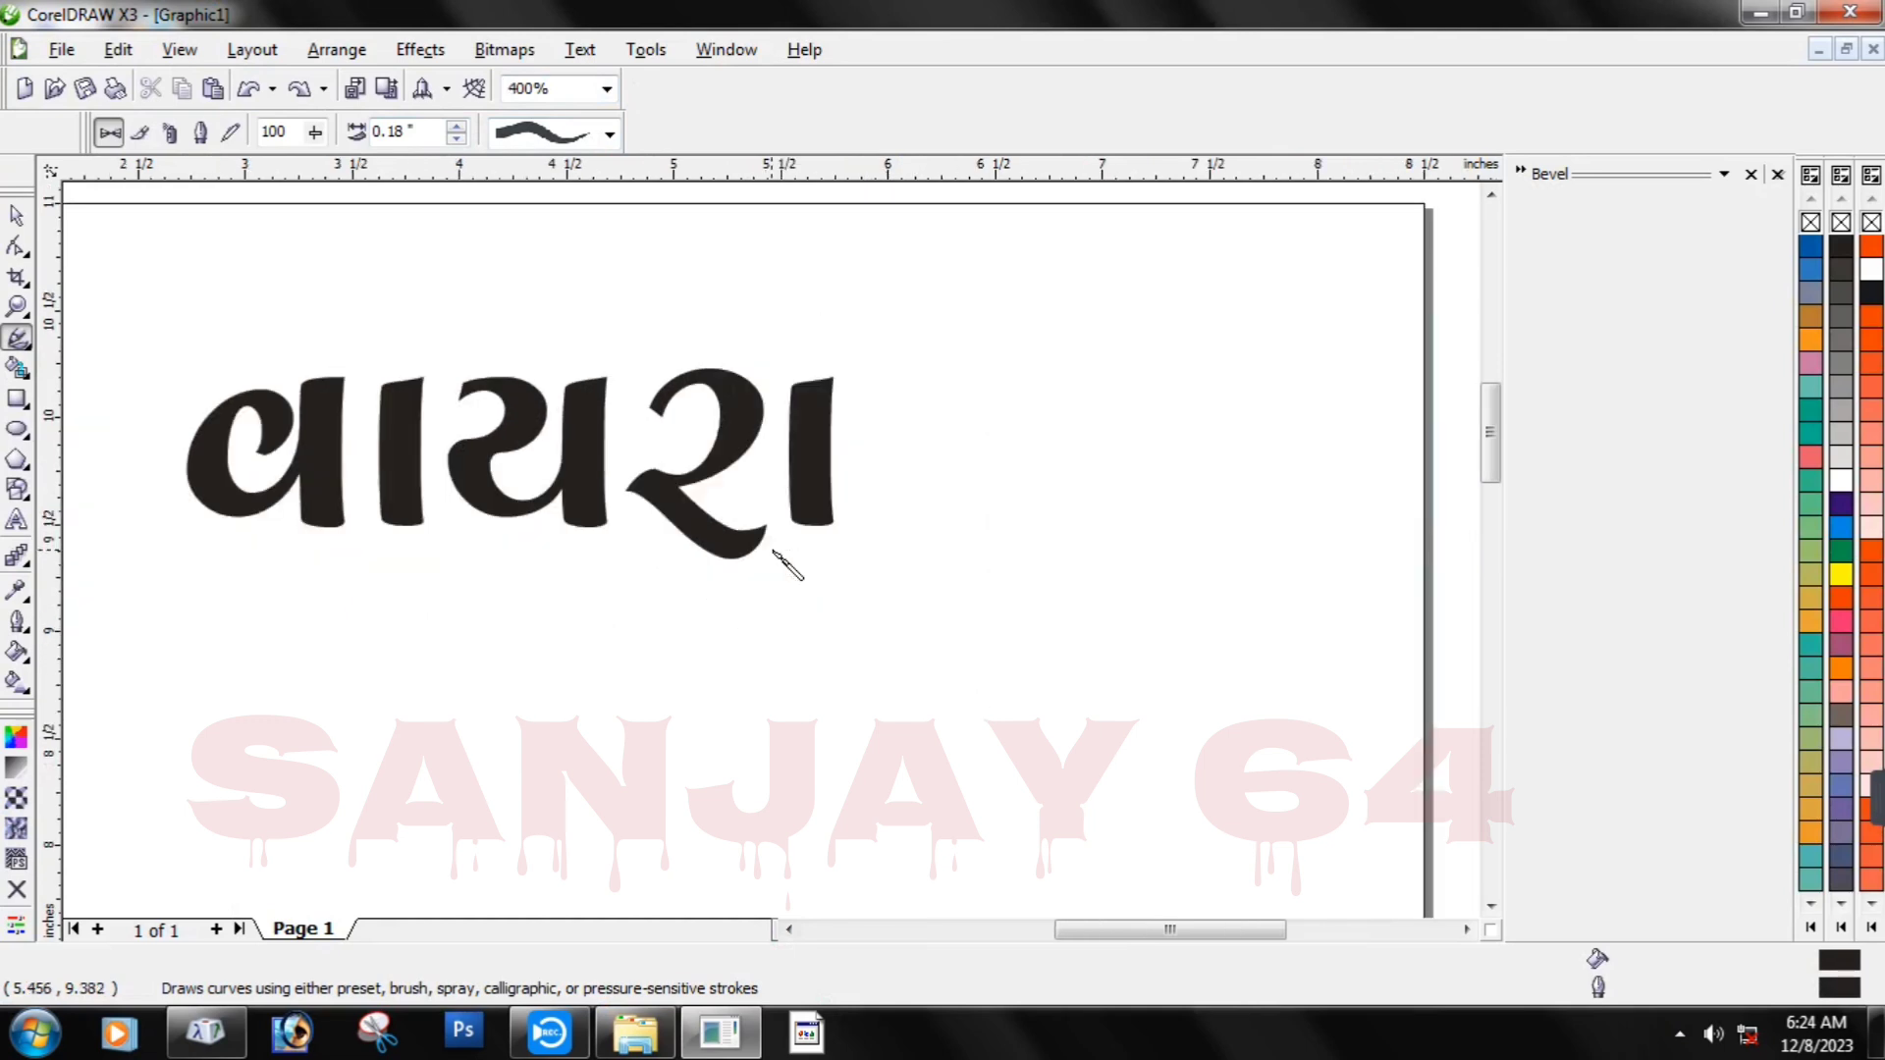
pyautogui.moveTo(695, 523)
pyautogui.mouseDown()
pyautogui.moveTo(790, 565)
pyautogui.moveTo(1085, 479)
pyautogui.mouseUp()
pyautogui.press('Escape')
pyautogui.hotkey('ctrl', 'z')
pyautogui.moveTo(716, 533)
pyautogui.mouseDown()
pyautogui.moveTo(900, 580)
pyautogui.moveTo(1104, 447)
pyautogui.moveTo(1112, 366)
pyautogui.moveTo(970, 447)
pyautogui.mouseUp()
pyautogui.hotkey('ctrl', 'z')
pyautogui.hotkey('ctrl', 'z')
pyautogui.moveTo(690, 521)
pyautogui.mouseDown()
pyautogui.moveTo(1069, 590)
pyautogui.moveTo(1156, 386)
pyautogui.moveTo(962, 465)
pyautogui.moveTo(1090, 479)
pyautogui.mouseUp()
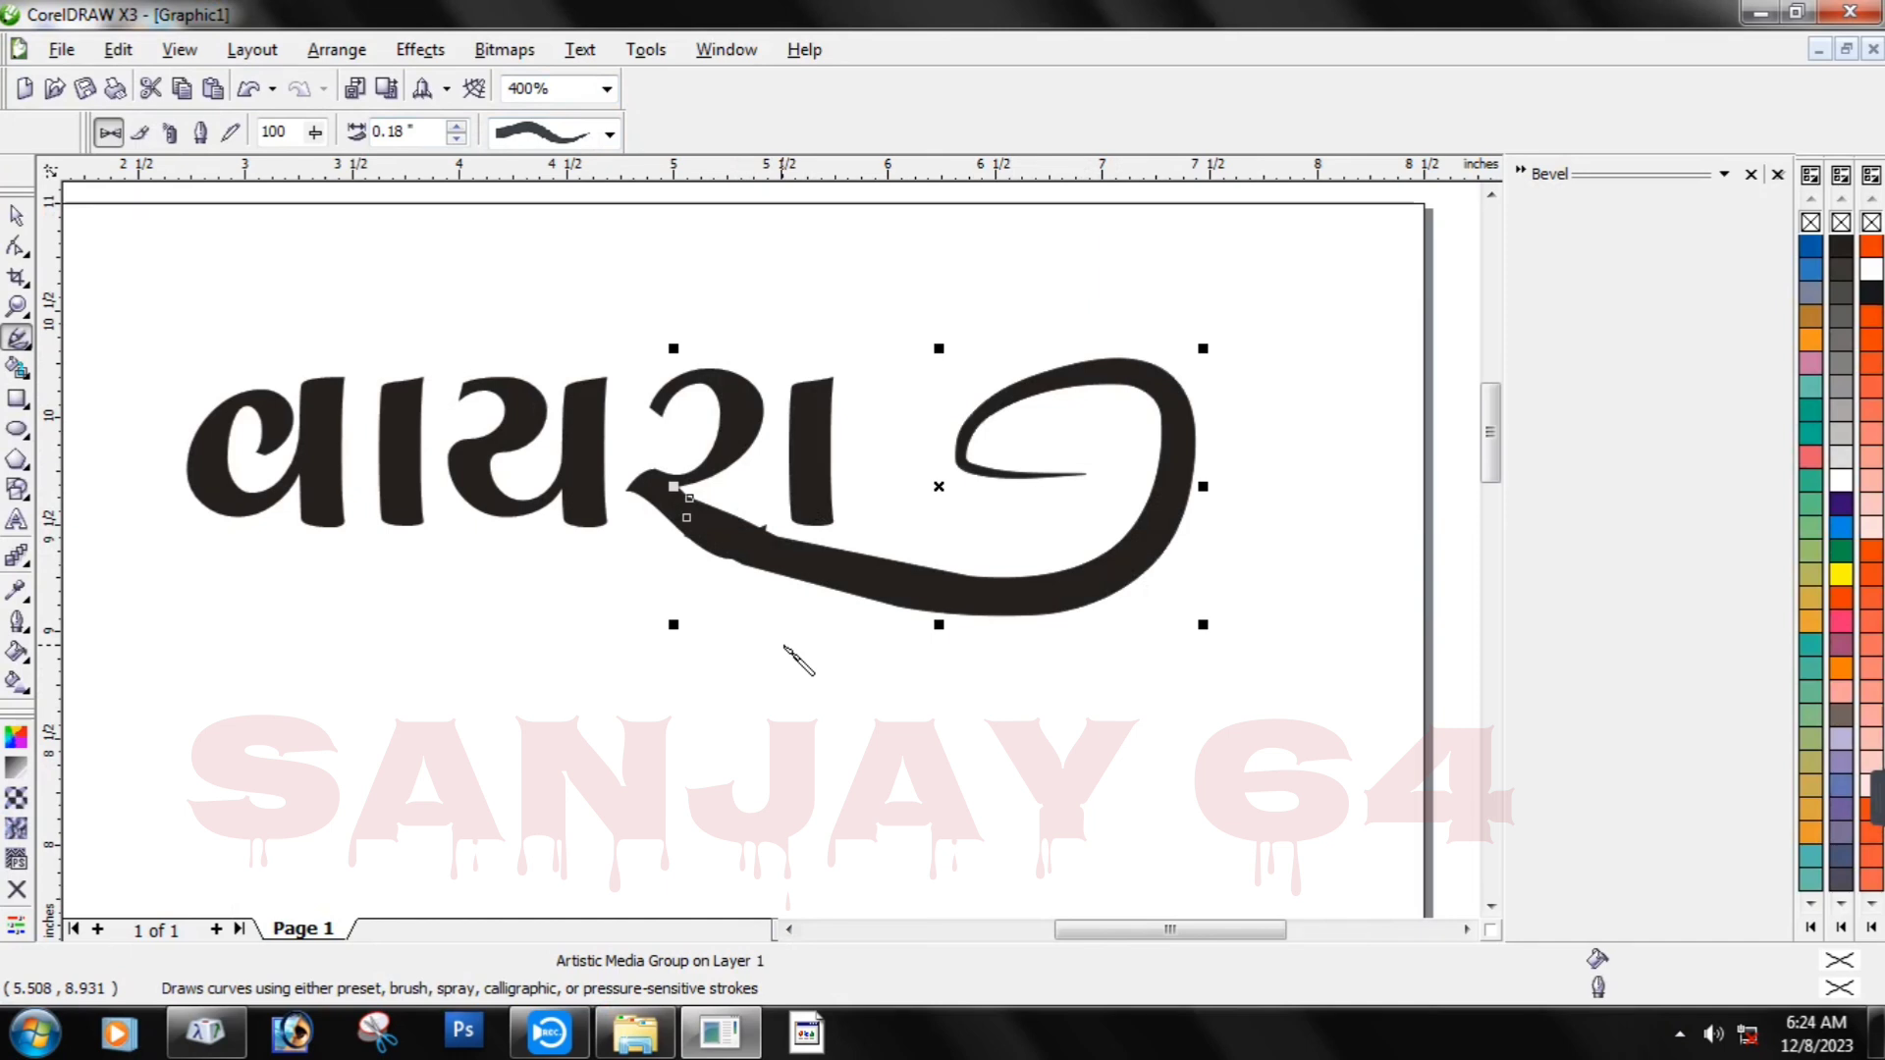
pyautogui.hotkey('ctrl', 'z')
# Draw a 0.18-inch artistic media swash from the tail of "ર", curling up beyond the last letter, and shift it slightly to the right.
pyautogui.moveTo(687, 530)
pyautogui.mouseDown()
pyautogui.moveTo(773, 555)
pyautogui.moveTo(1035, 496)
pyautogui.moveTo(1063, 414)
pyautogui.moveTo(971, 399)
pyautogui.moveTo(915, 418)
pyautogui.moveTo(920, 450)
pyautogui.moveTo(970, 467)
pyautogui.mouseUp()
pyautogui.press('Escape')
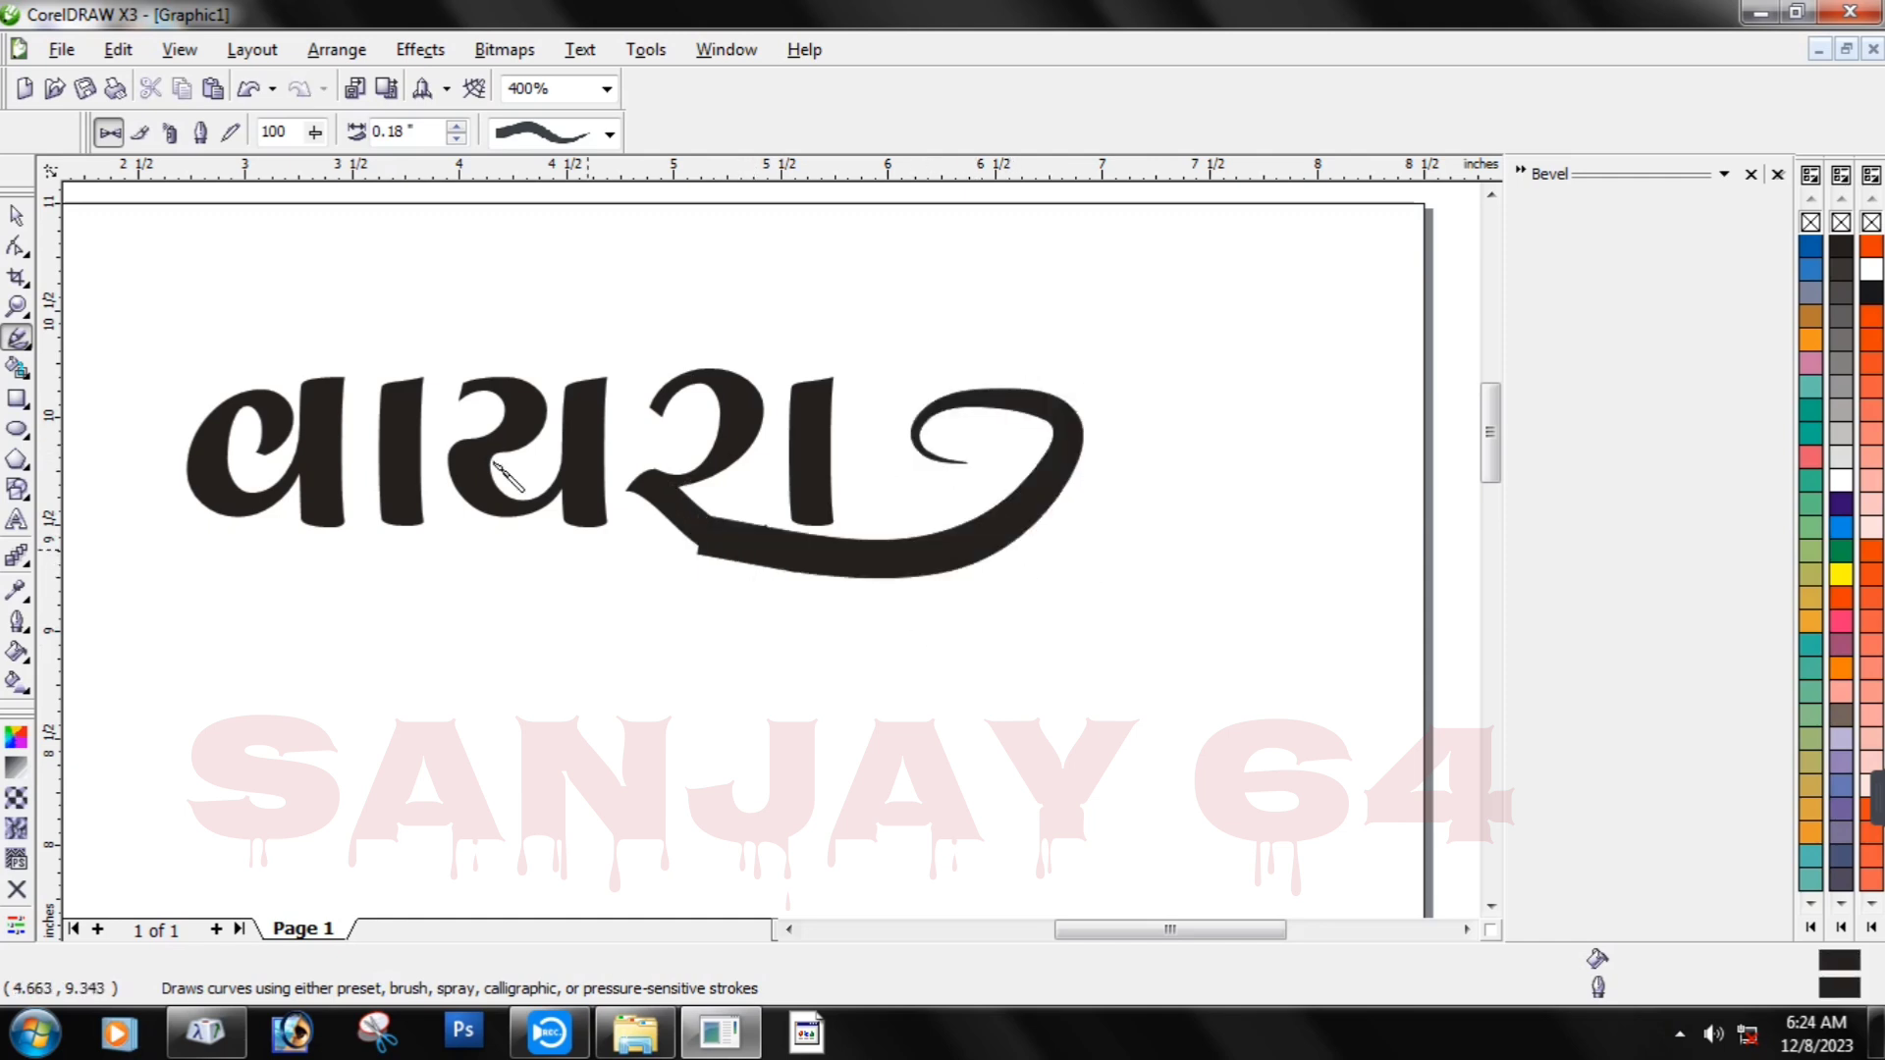
pyautogui.click(17, 215)
pyautogui.scroll(1, 845, 604)
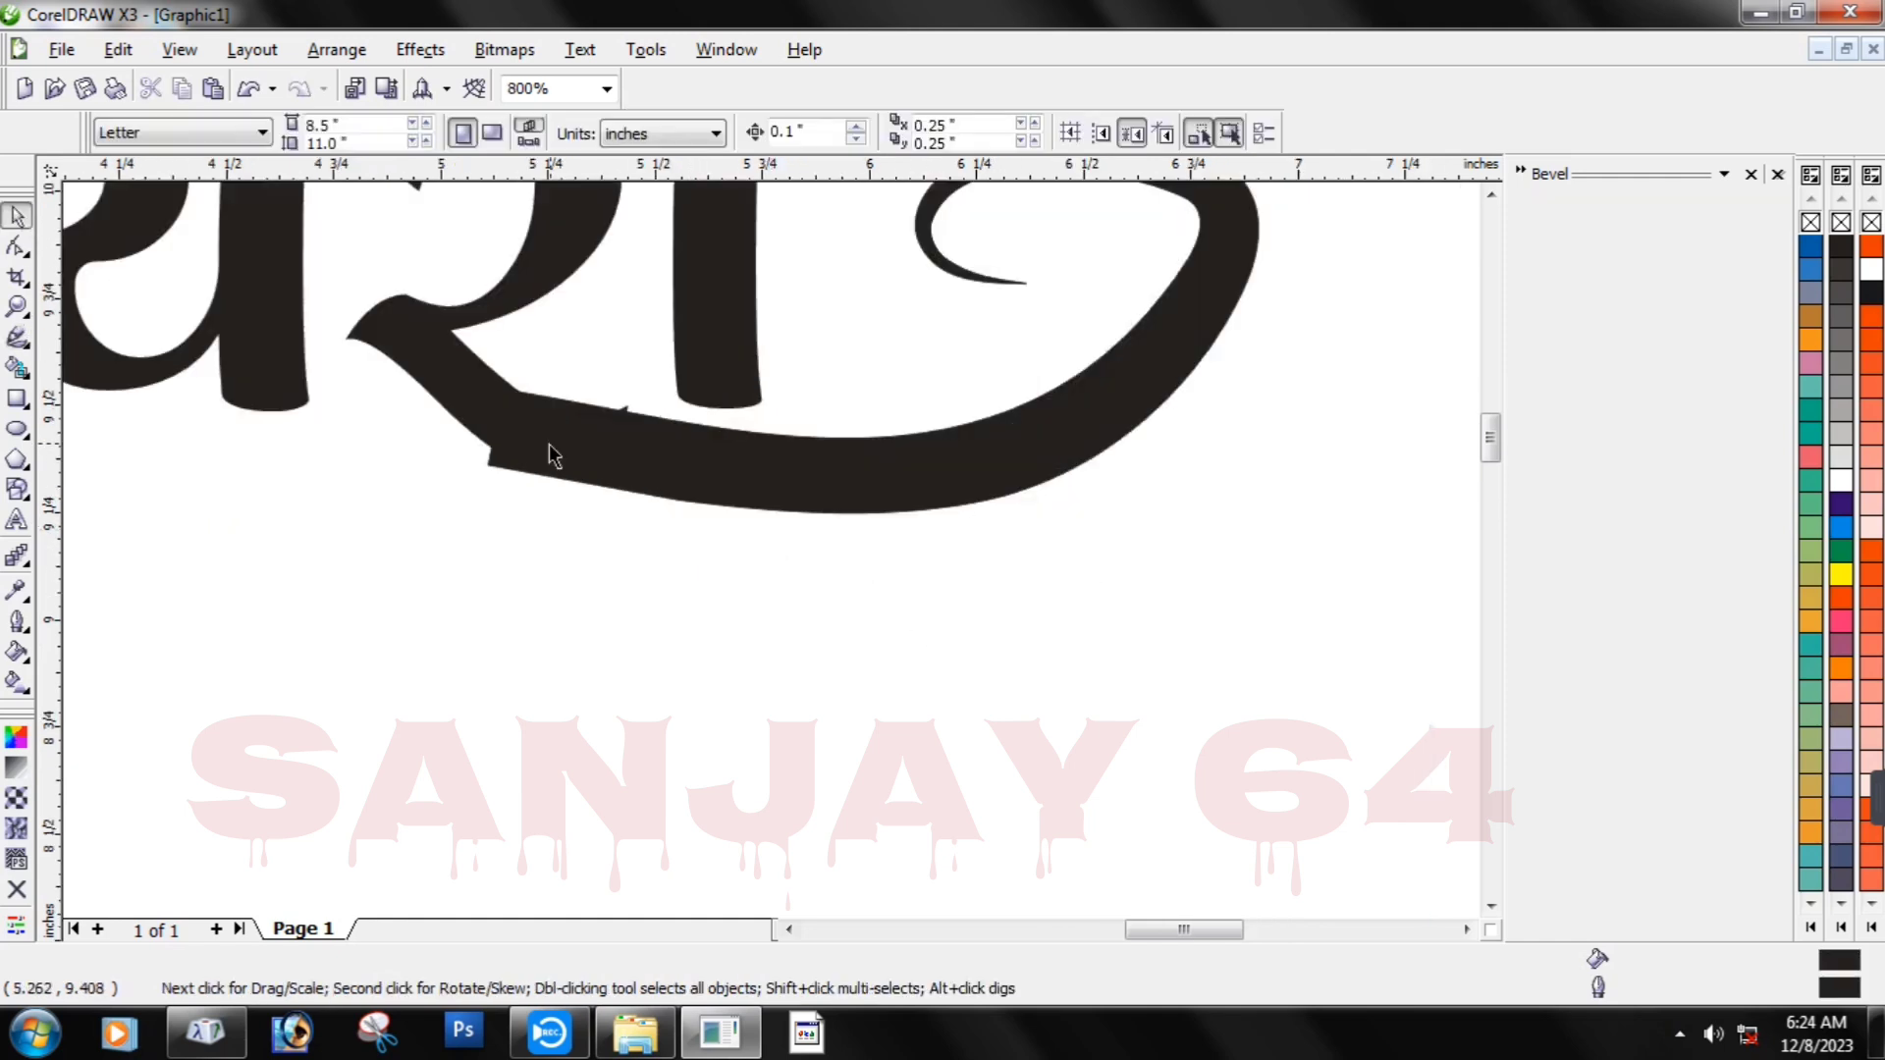
pyautogui.click(499, 432)
pyautogui.click(499, 462)
pyautogui.moveTo(499, 461); pyautogui.dragTo(502, 428)
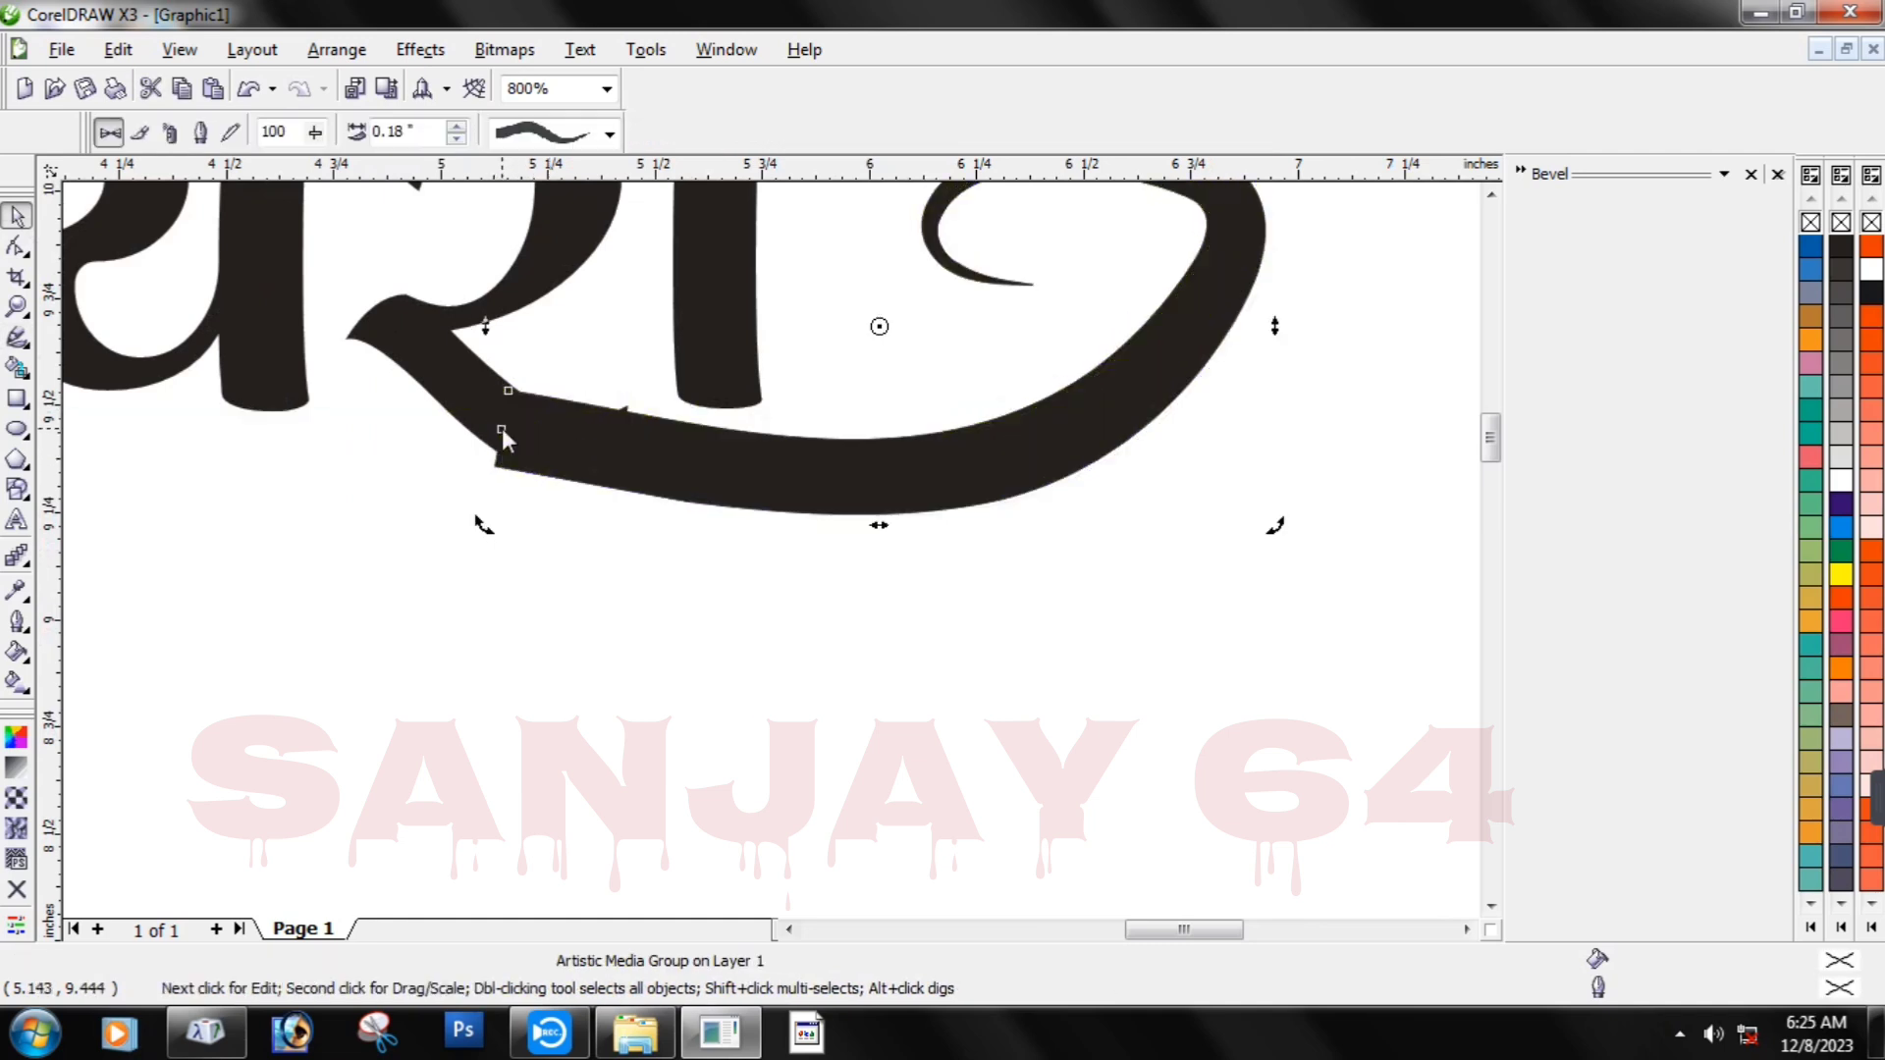
pyautogui.click(510, 534)
# Convert the artistic text "વાયરા" to curves for node editing.
pyautogui.click(462, 434)
pyautogui.click(459, 432)
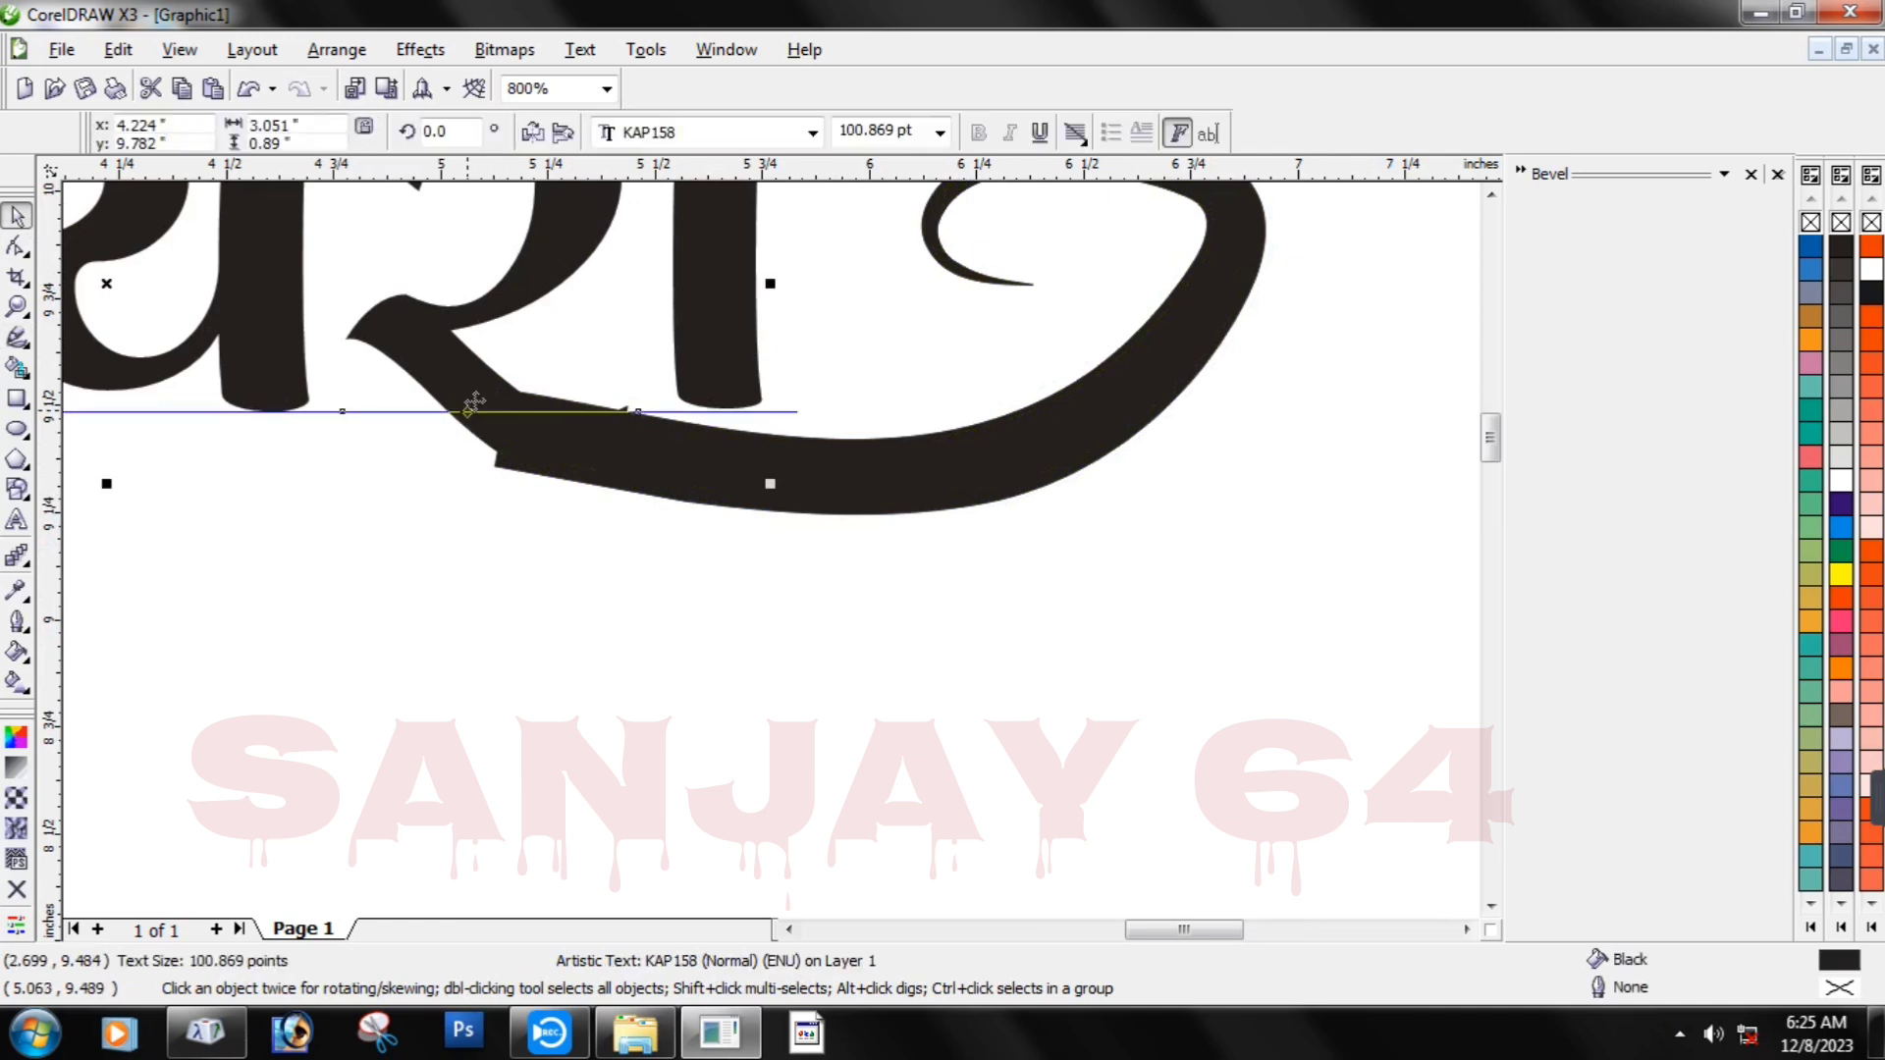
pyautogui.click(769, 285)
pyautogui.scroll(-2, 778, 555)
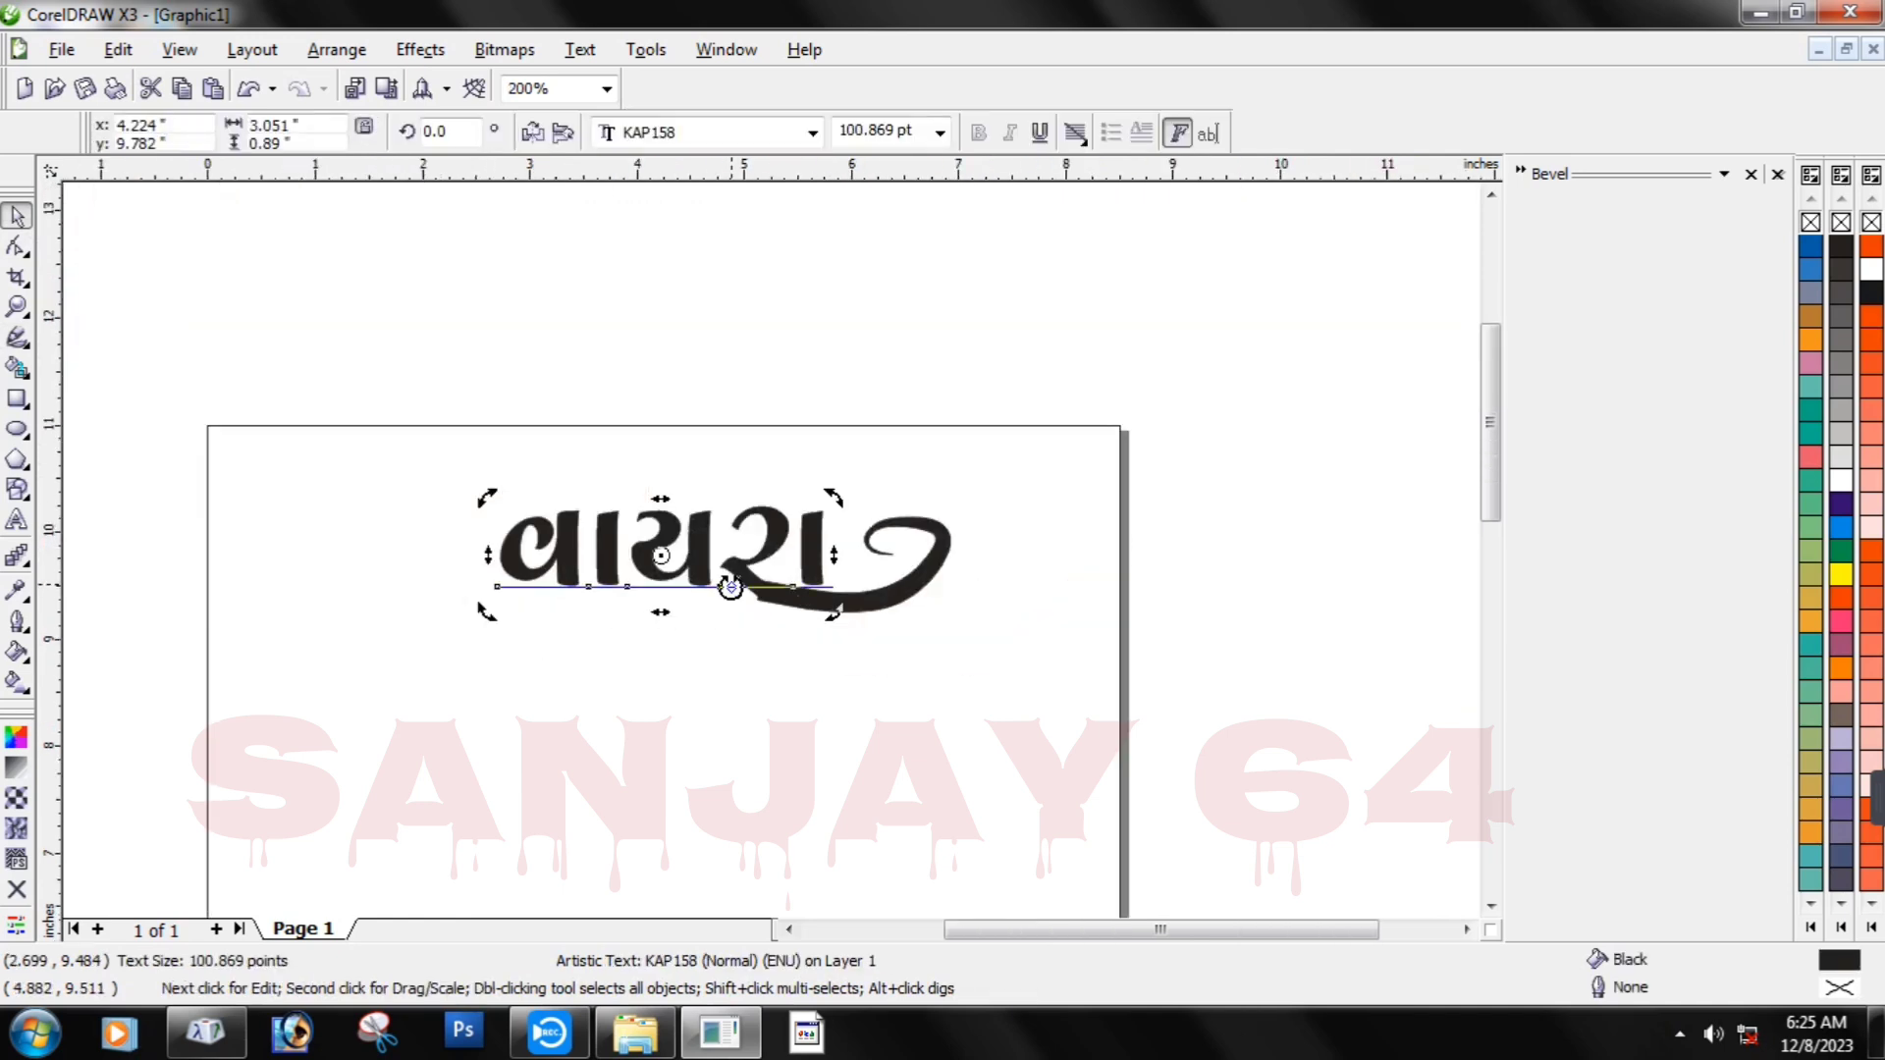
pyautogui.scroll(1, 730, 587)
pyautogui.click(15, 526)
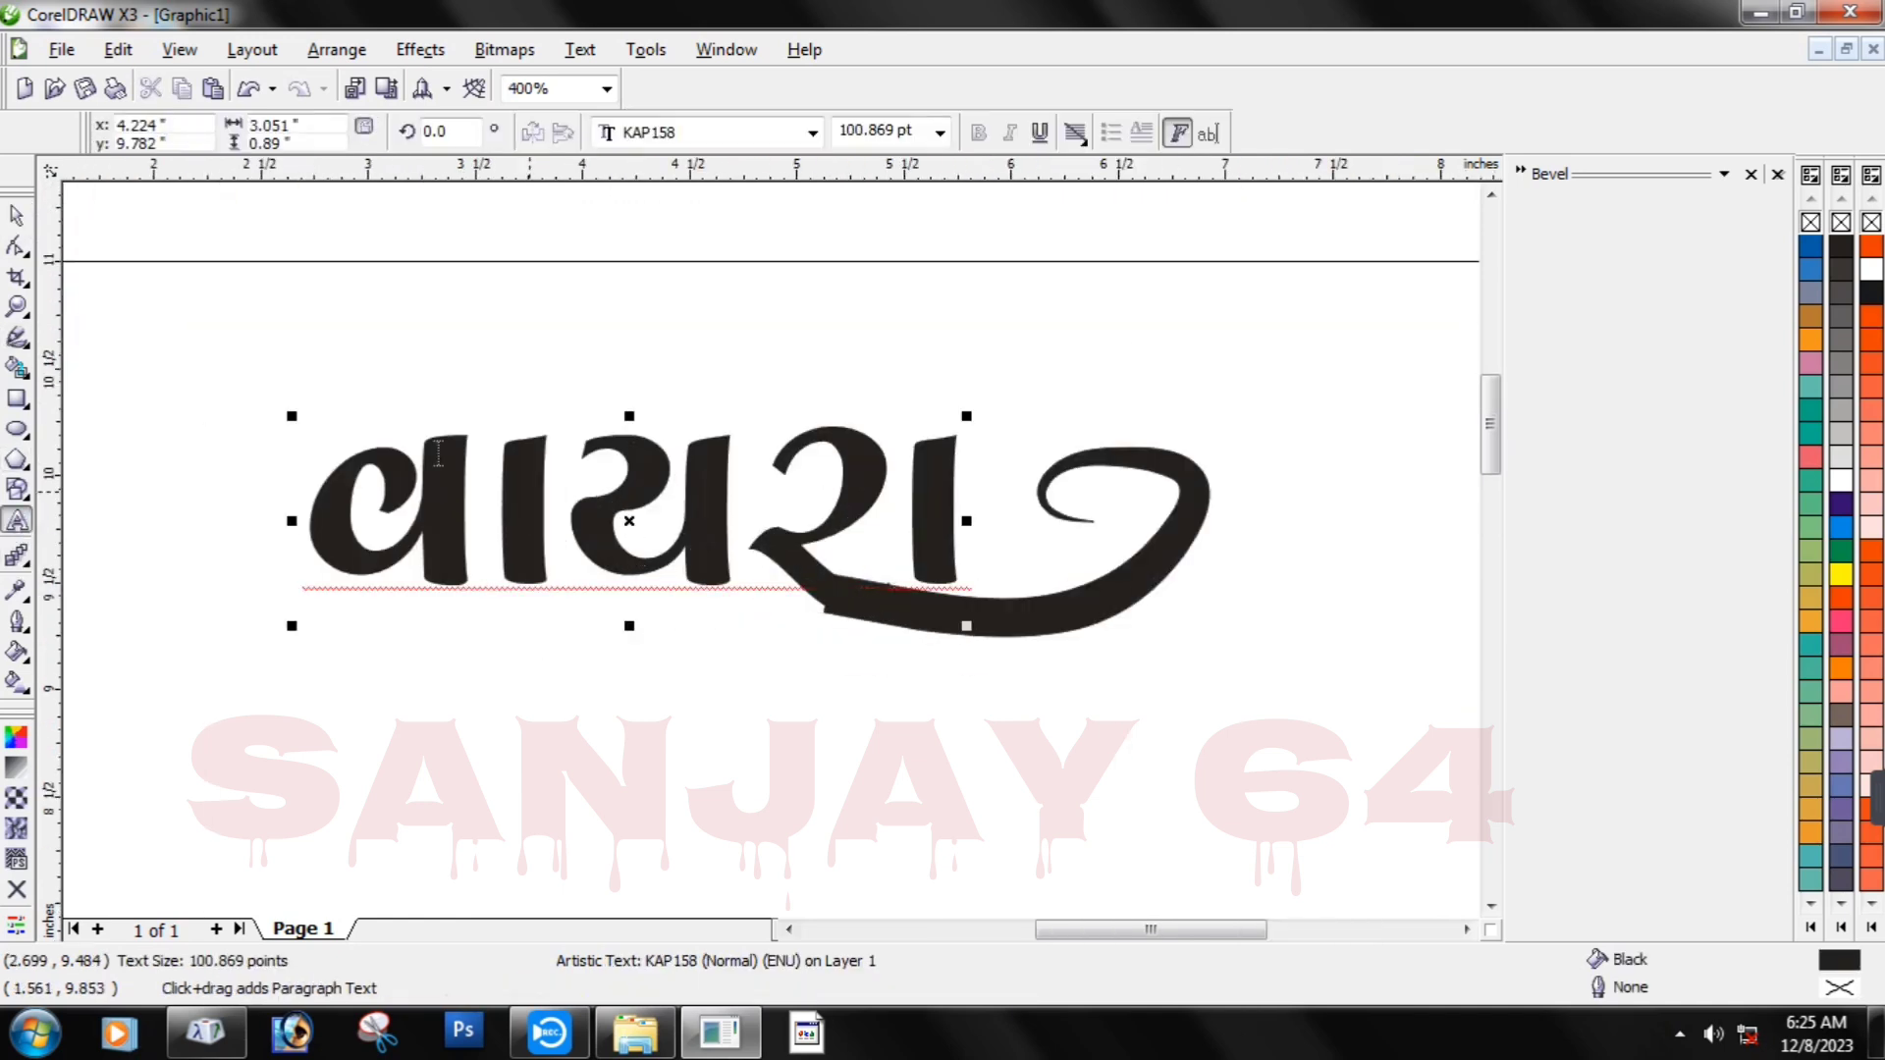
pyautogui.click(14, 249)
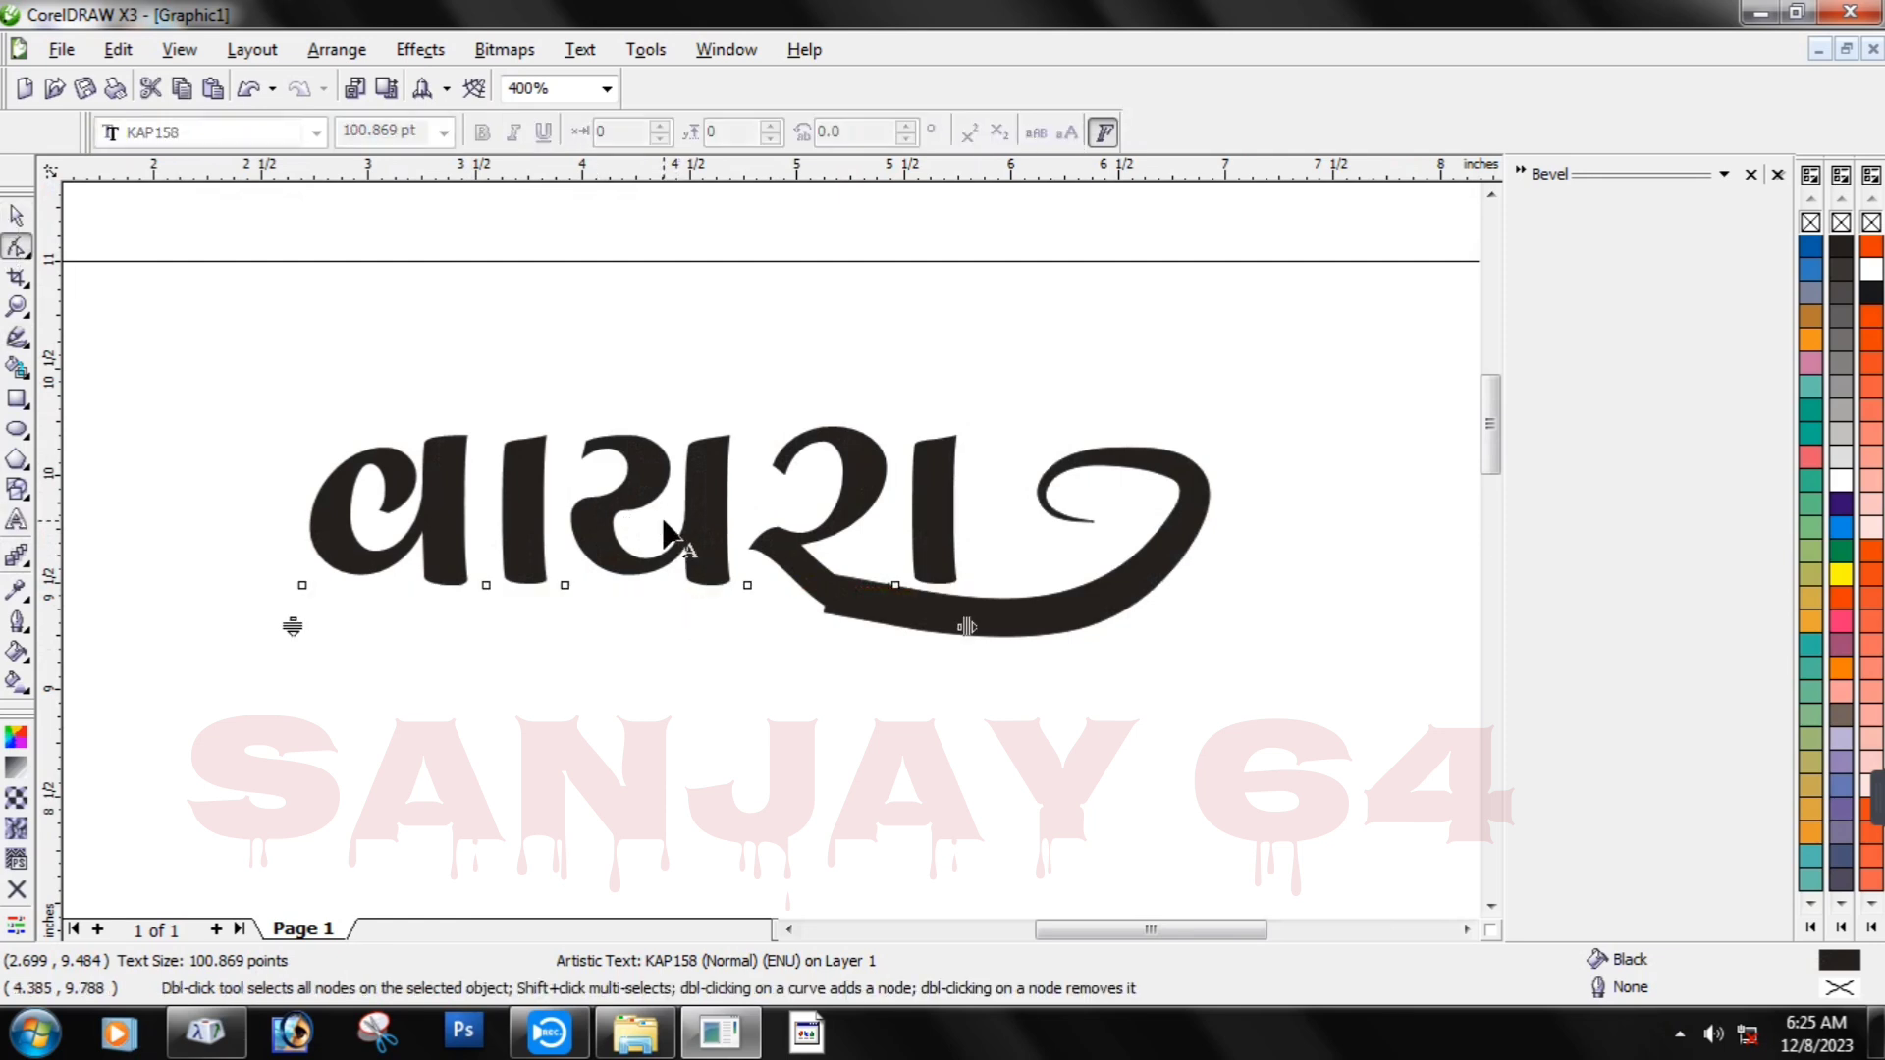
pyautogui.hotkey('ctrl', 'q')
# Delete the surplus nodes at the end of the "ર" tail where it overlaps the swash.
pyautogui.scroll(2, 834, 589)
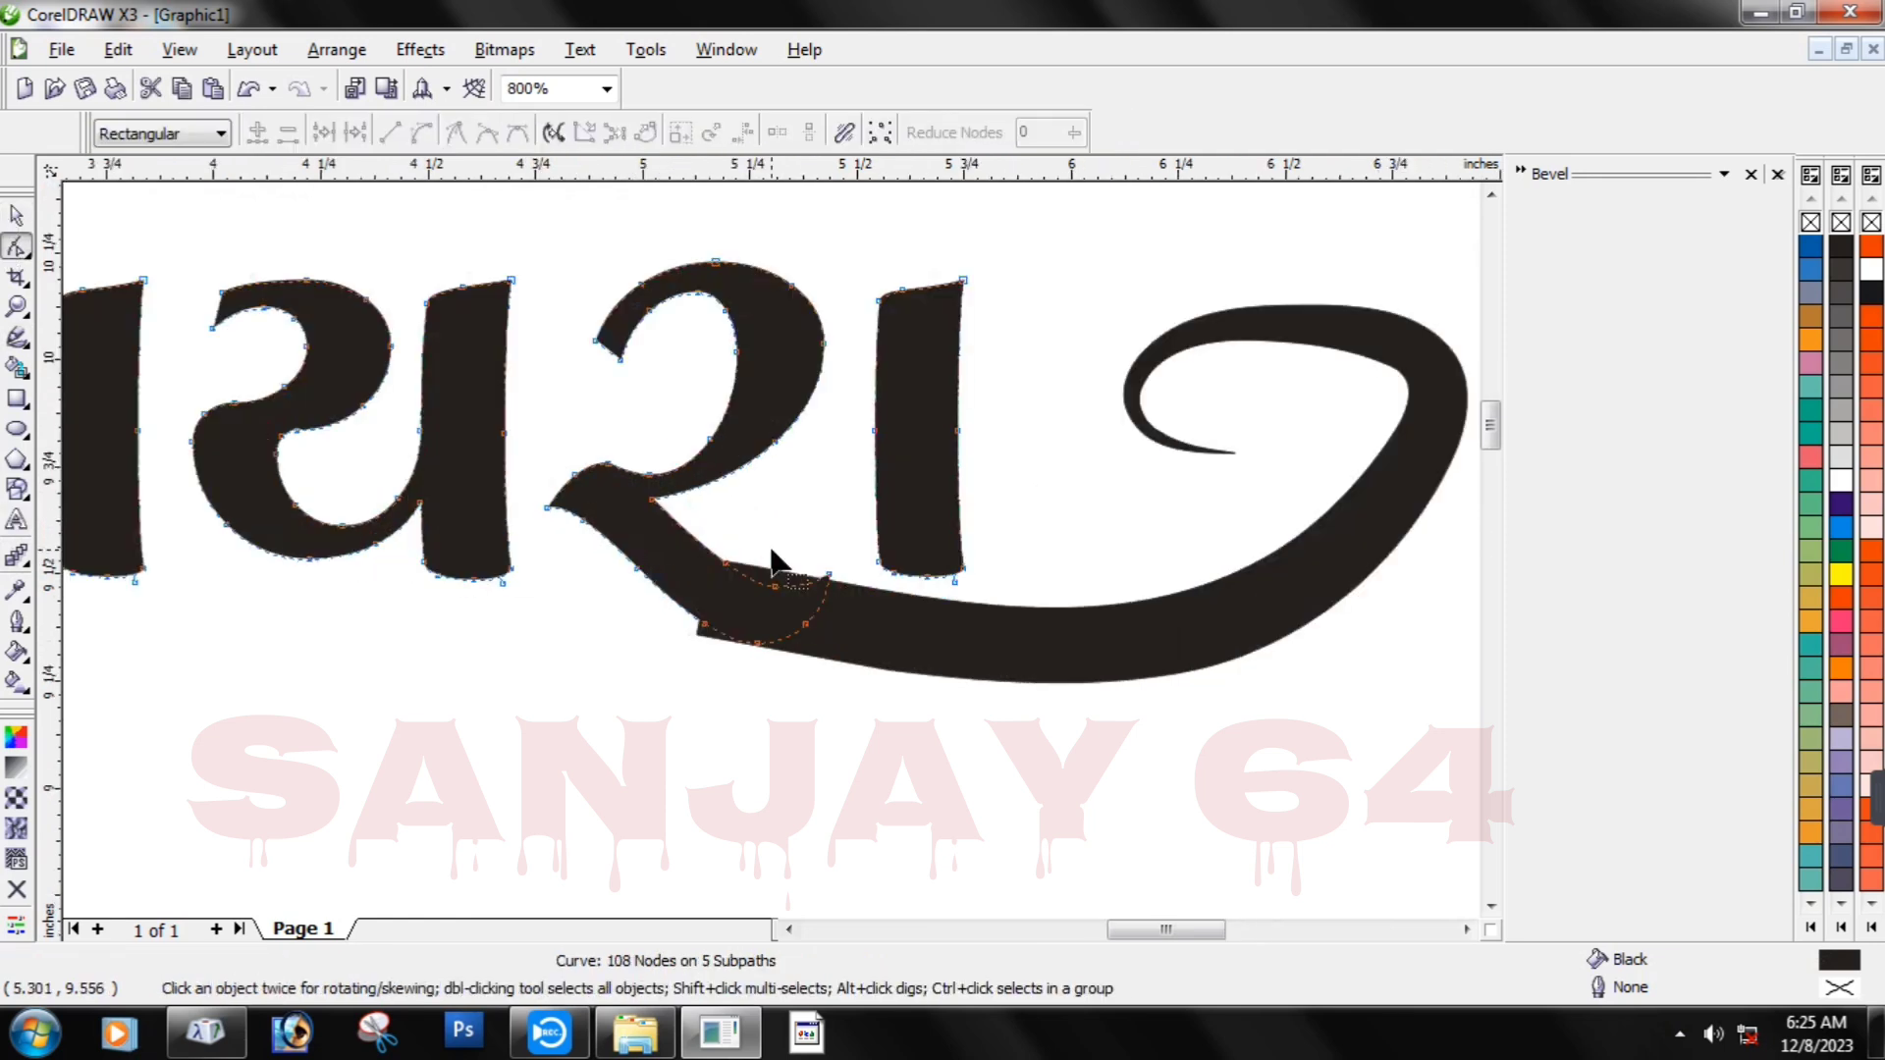
pyautogui.doubleClick(769, 621)
pyautogui.press('Delete')
pyautogui.click(782, 623)
pyautogui.press('Delete')
pyautogui.press('Delete')
pyautogui.click(742, 738)
pyautogui.press('Delete')
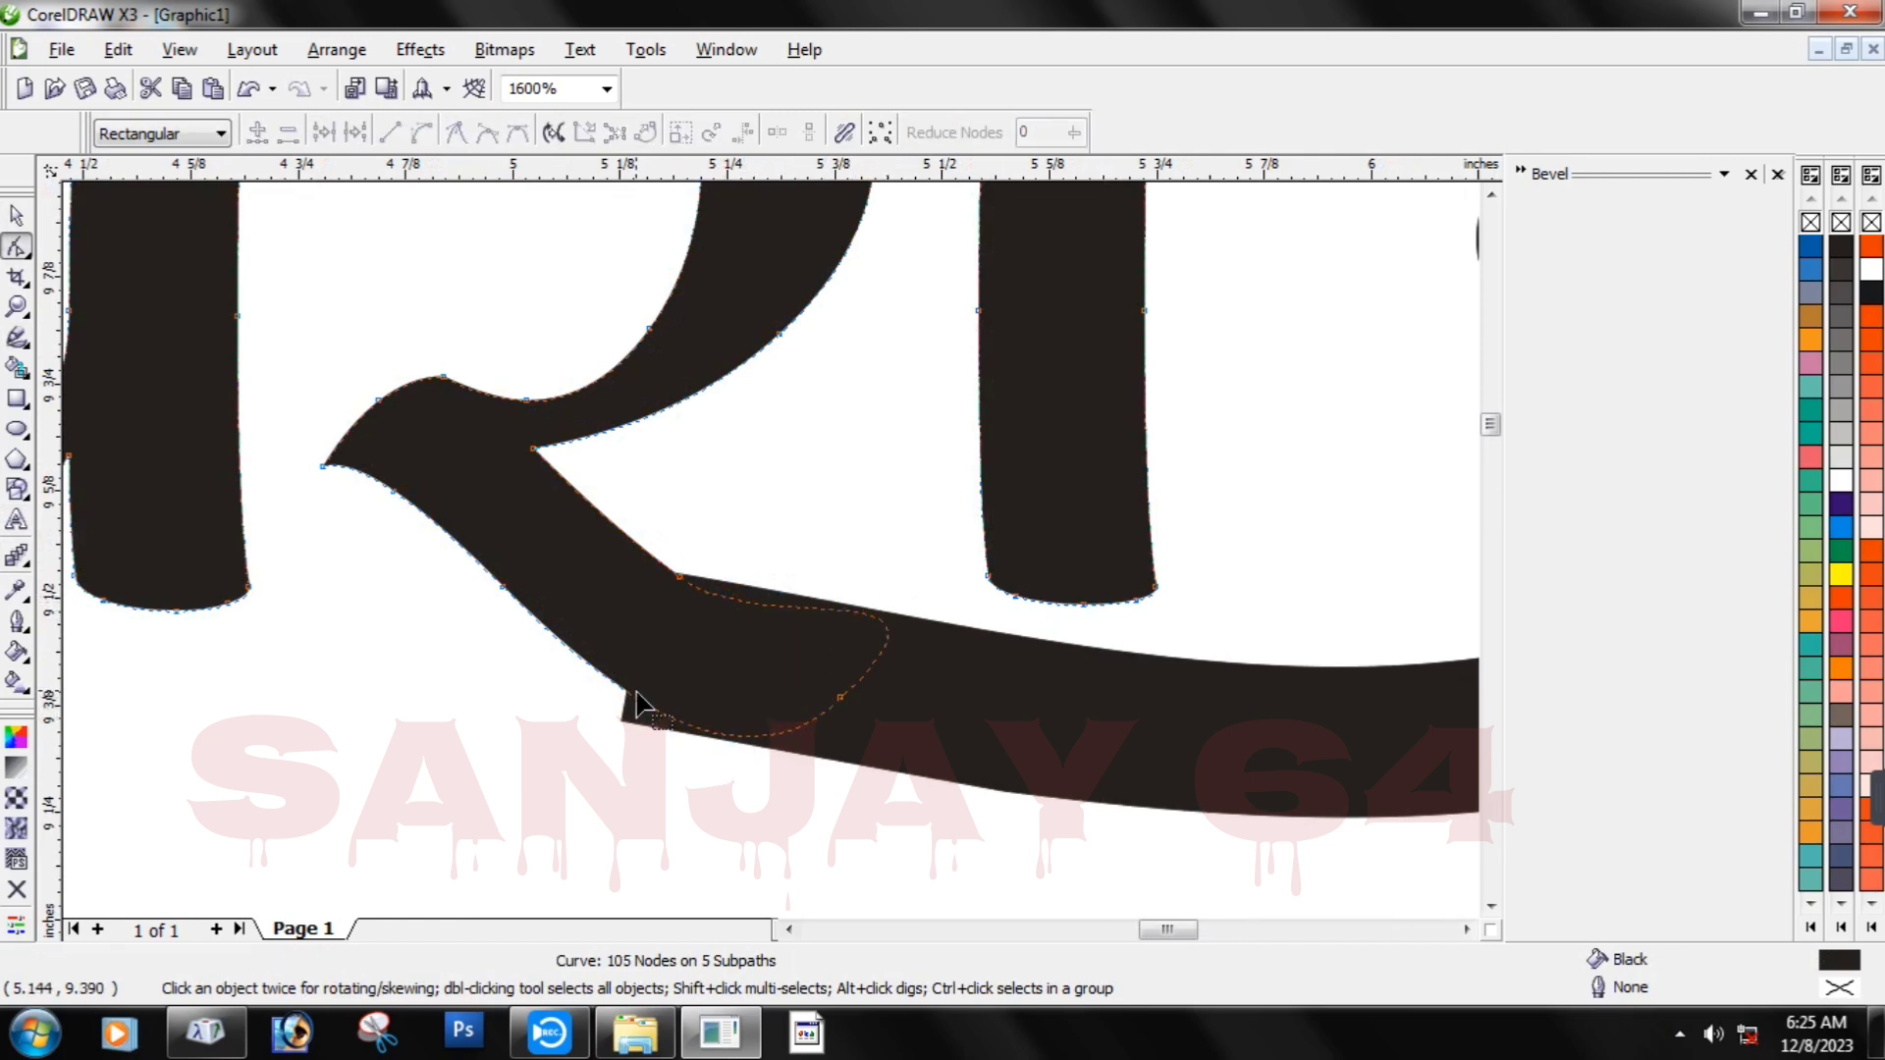
# Reshape the lower edge of the "ર" tail by moving its node outward over the blunt corner of the swash.
pyautogui.click(637, 700)
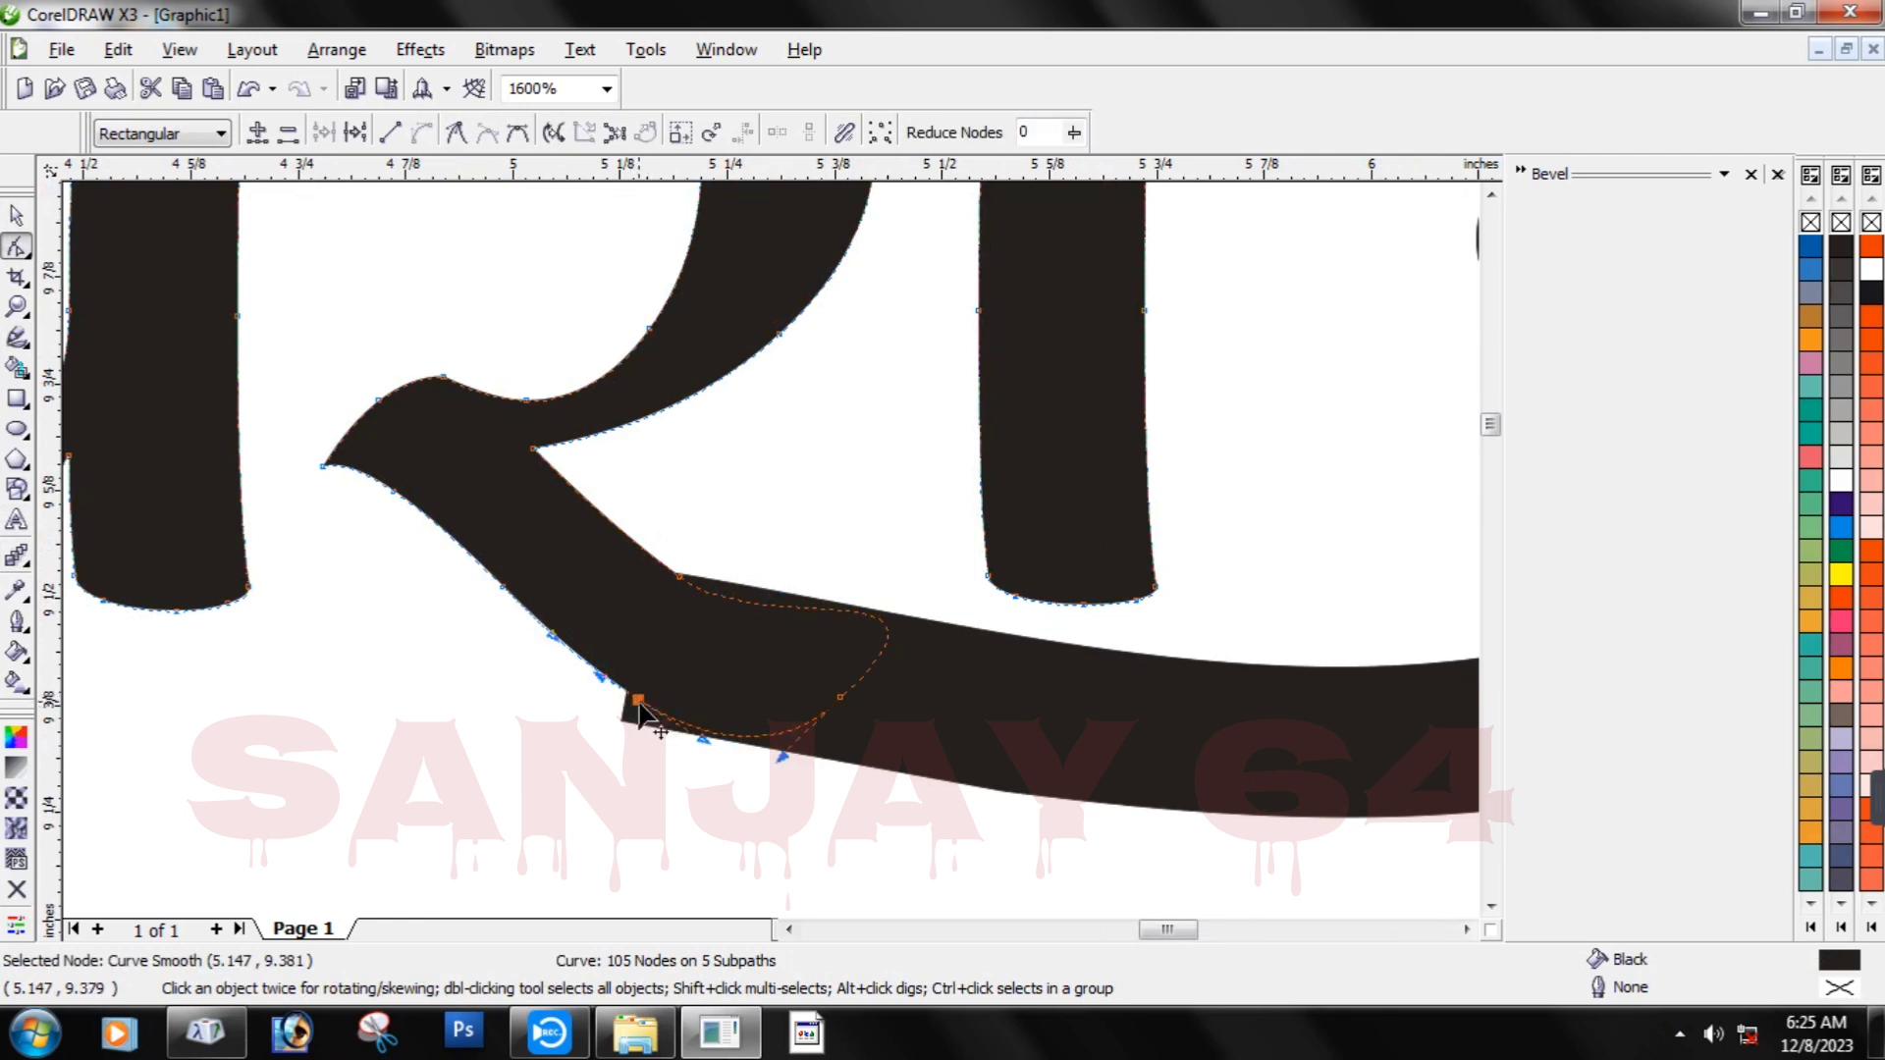
pyautogui.moveTo(629, 722); pyautogui.dragTo(614, 755)
pyautogui.press('Escape')
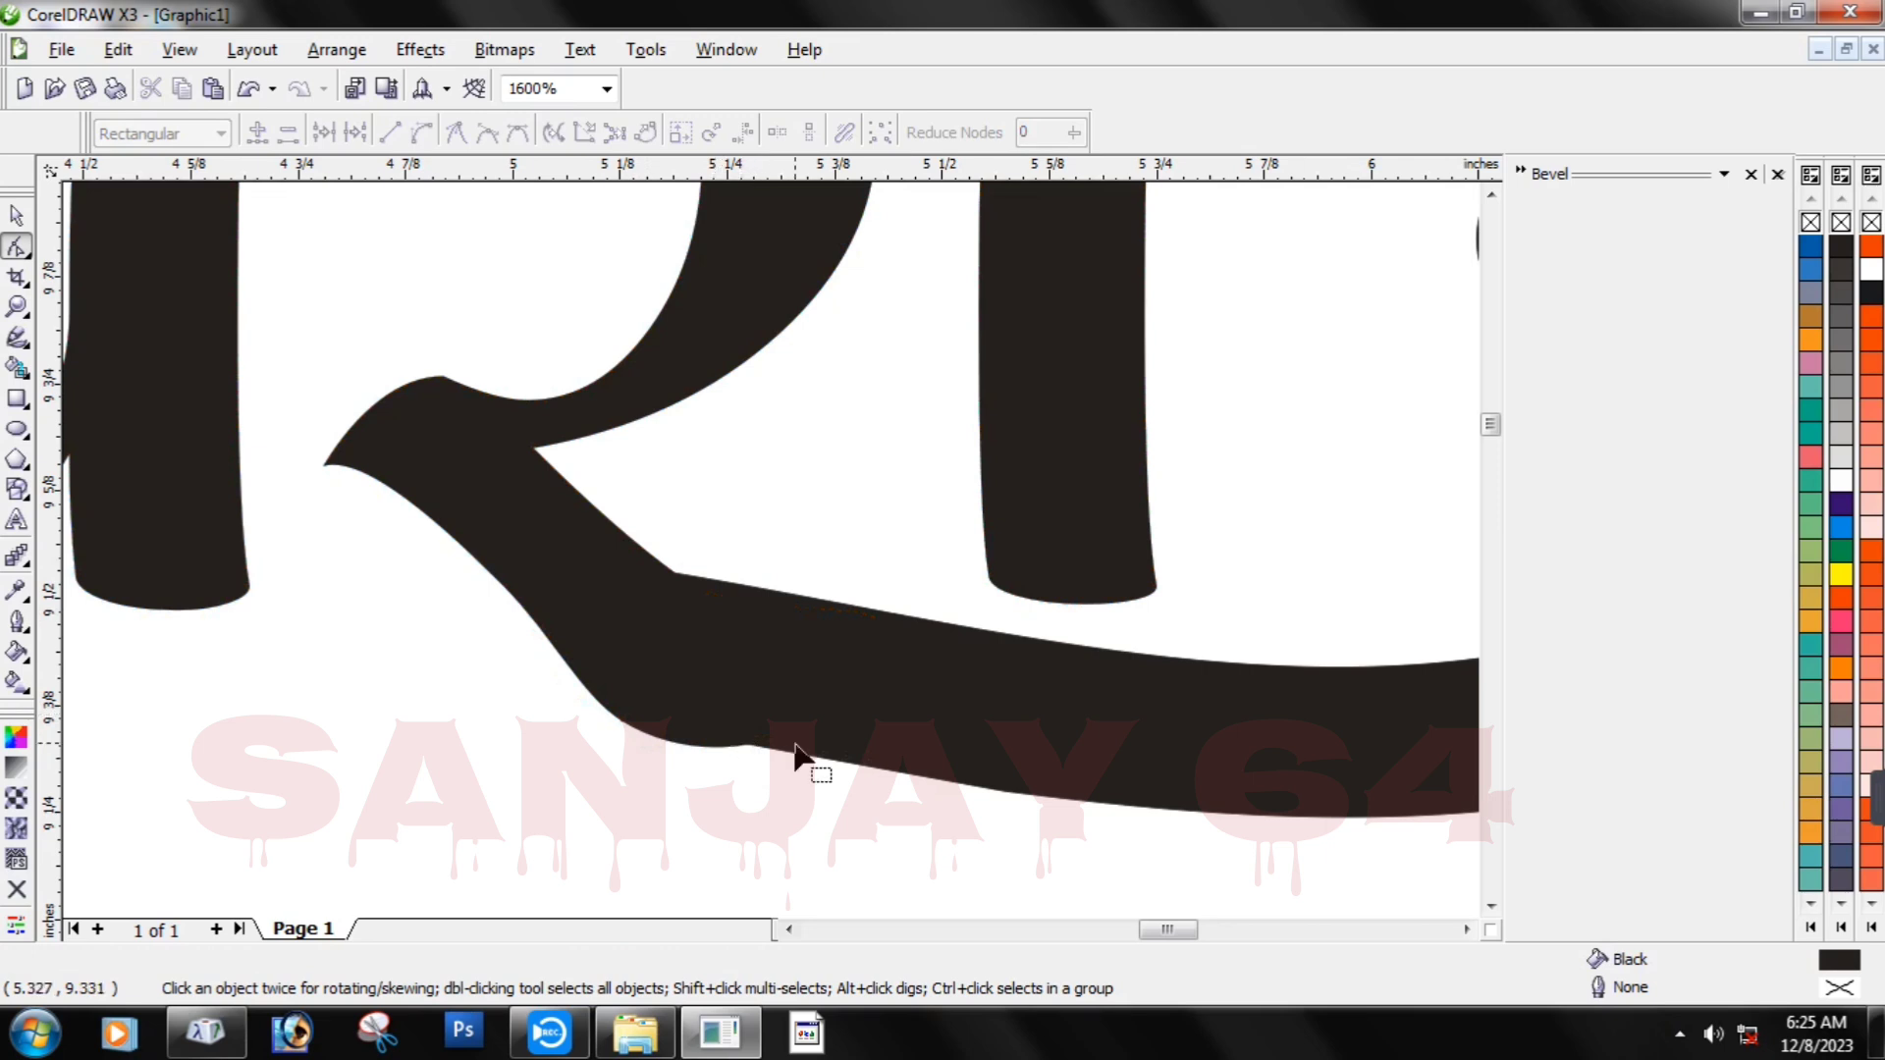
pyautogui.click(701, 708)
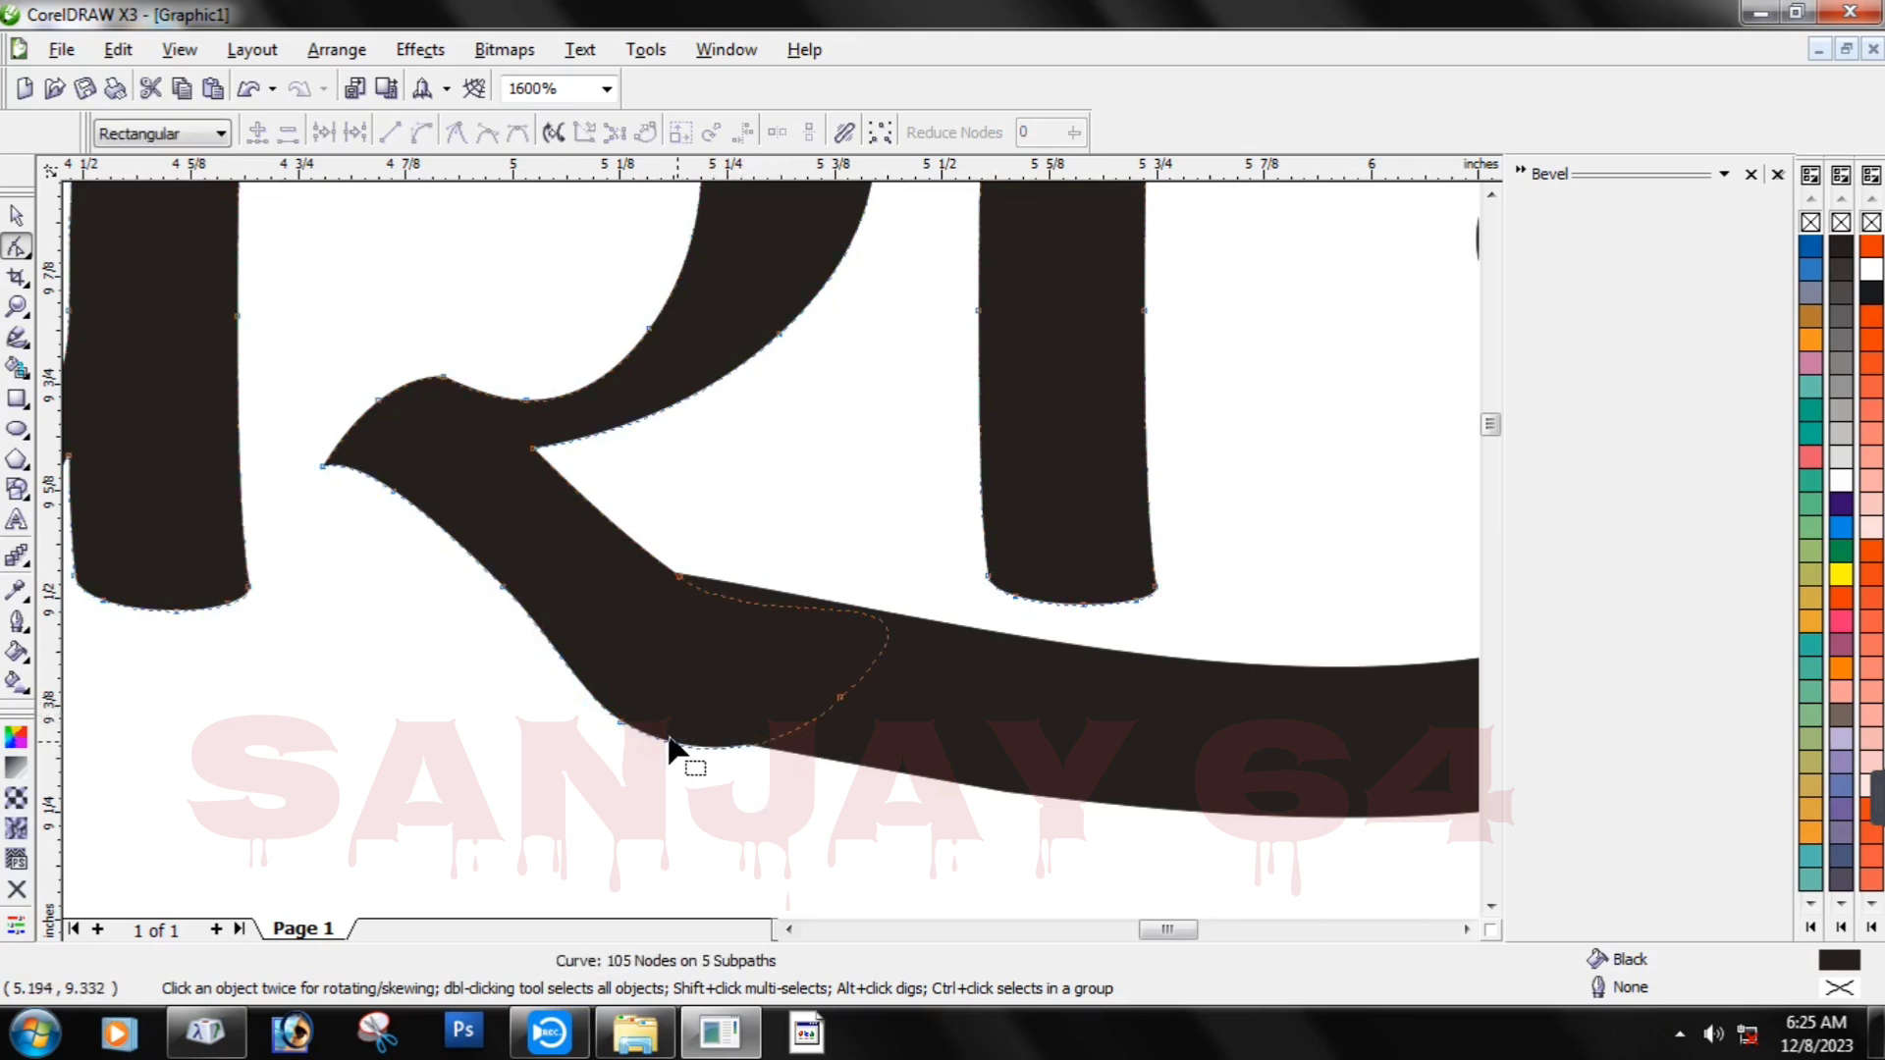
pyautogui.click(619, 722)
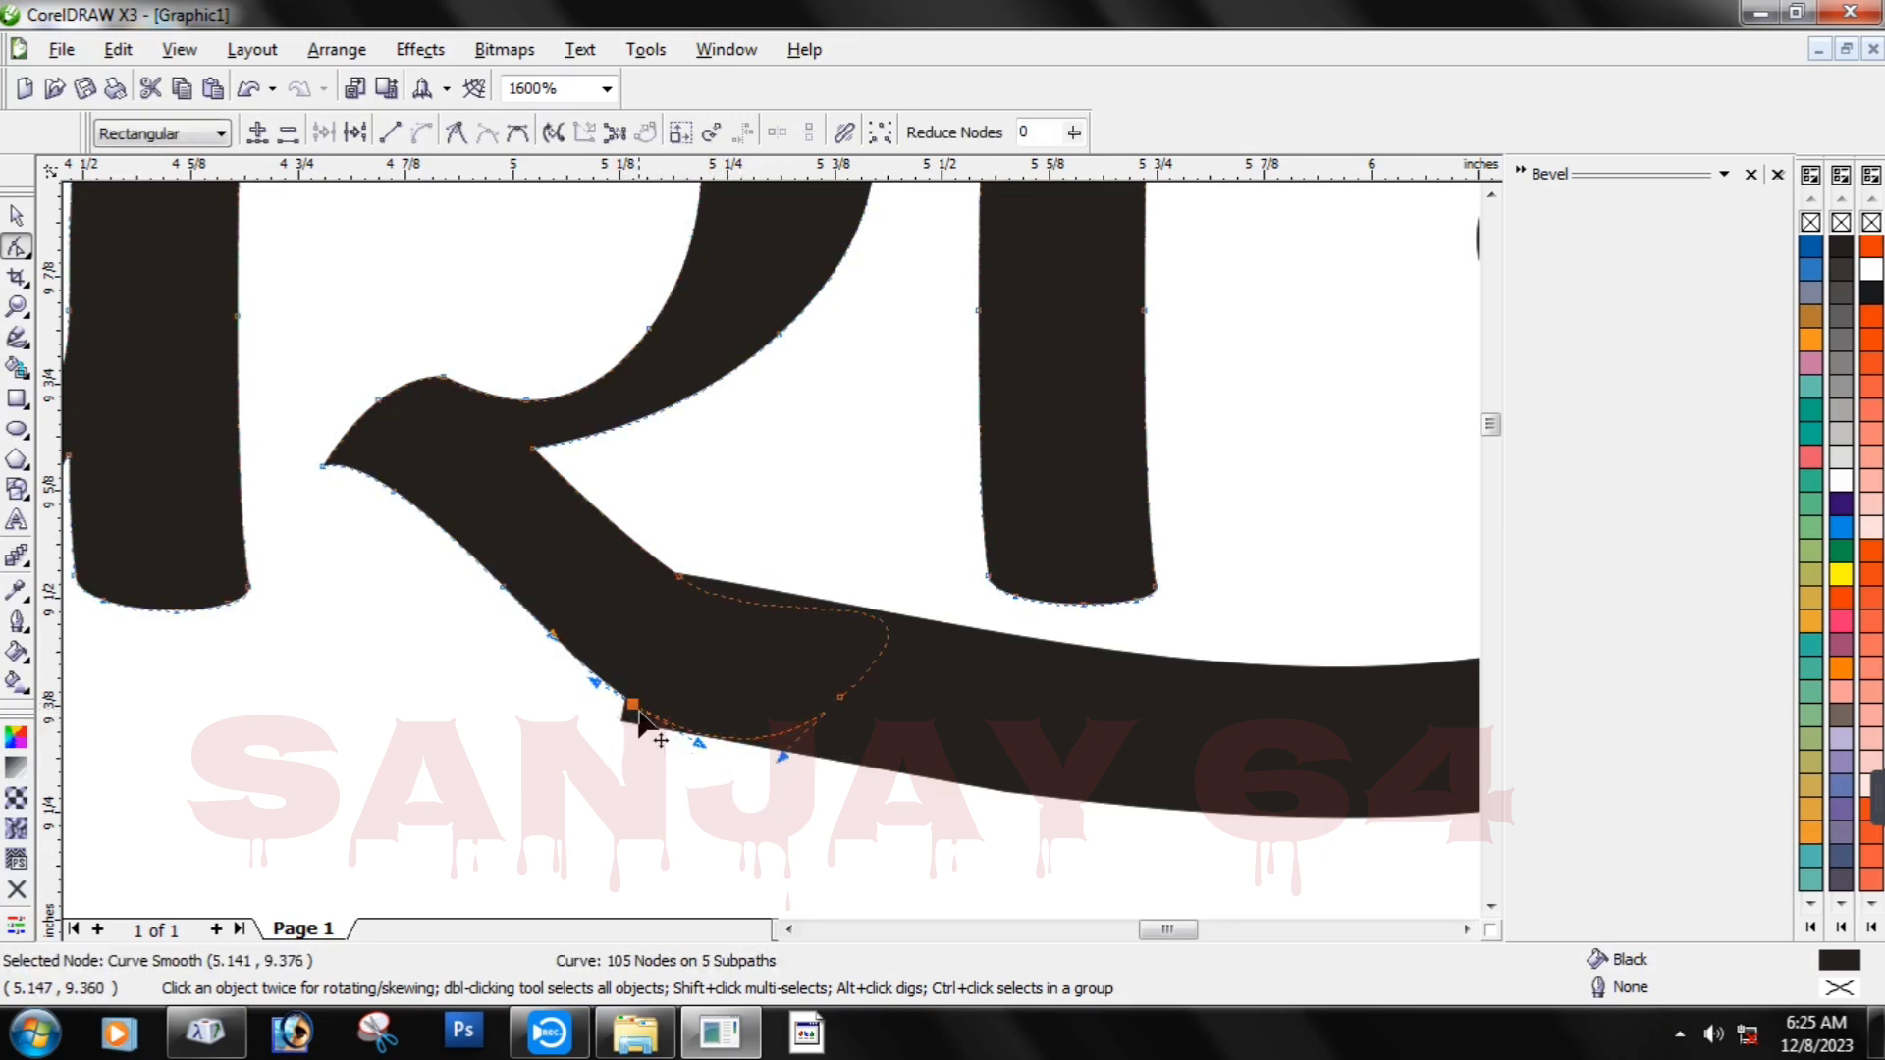
pyautogui.moveTo(632, 704); pyautogui.dragTo(629, 722)
pyautogui.press('Escape')
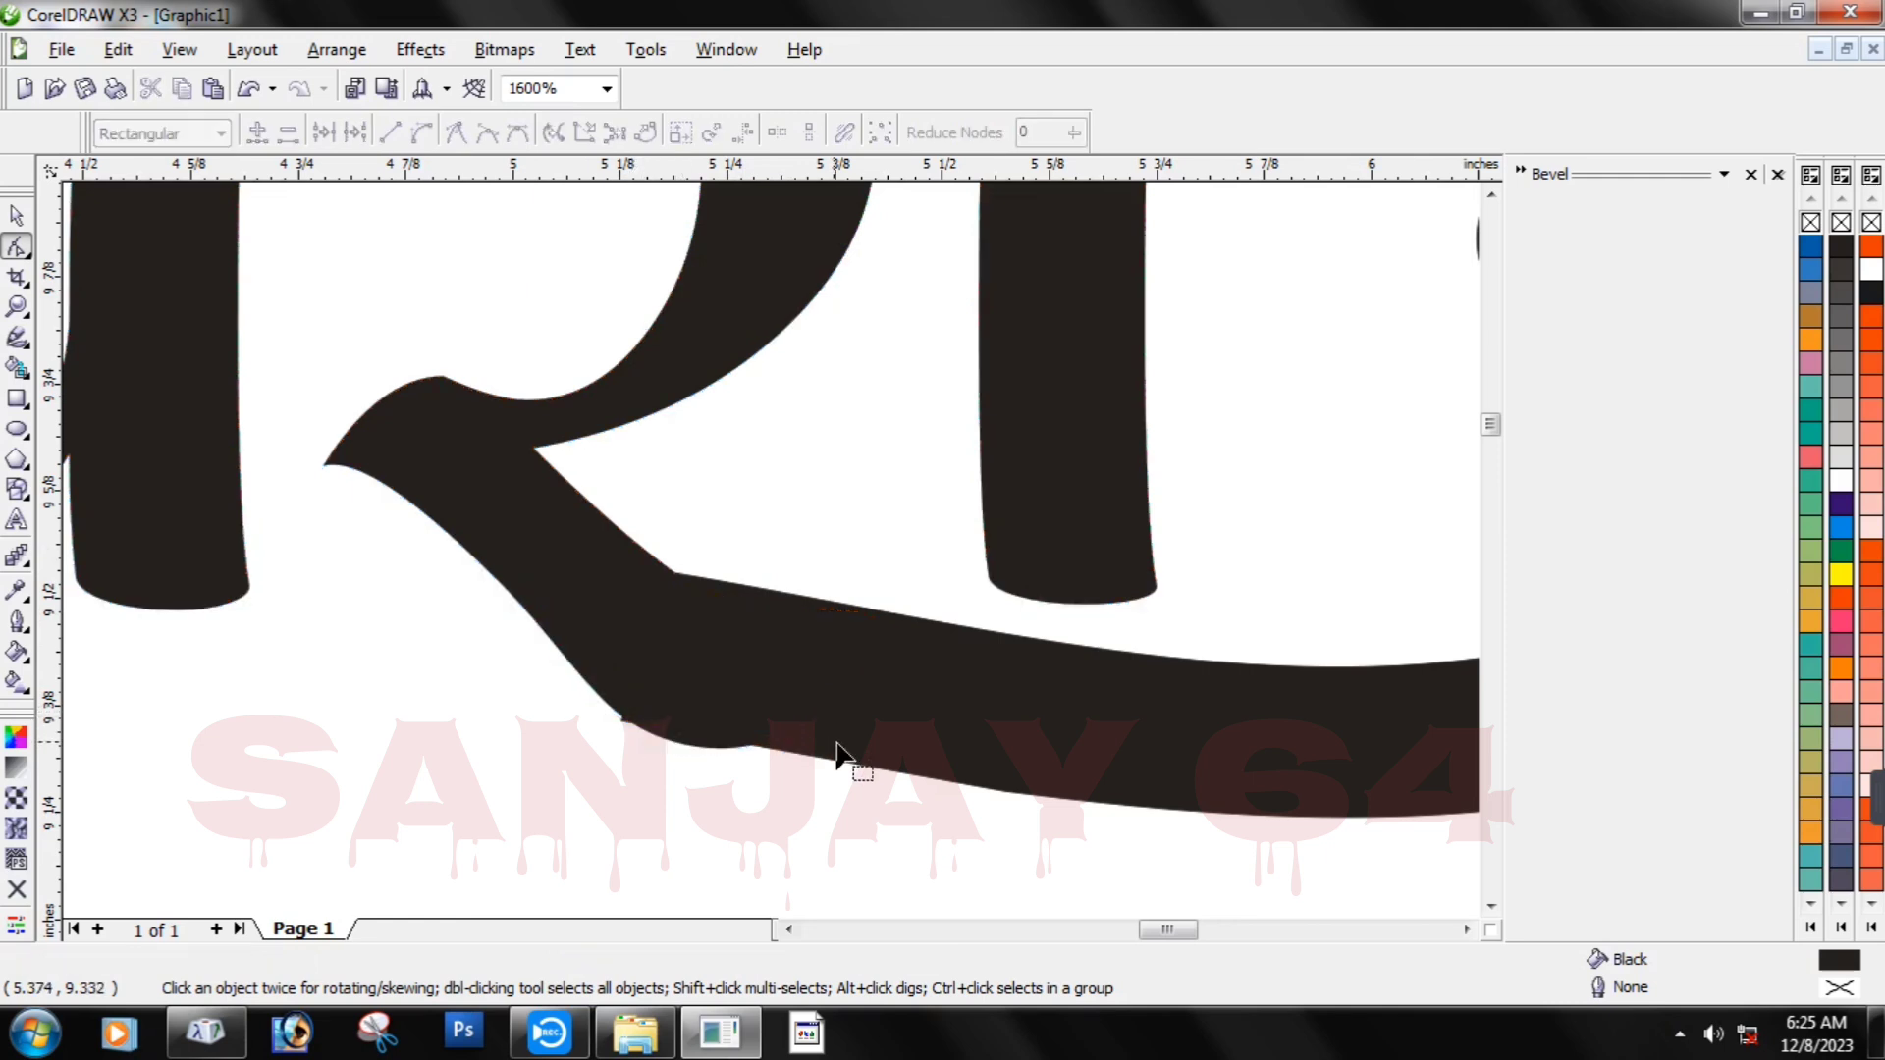
# Draw a thin 0.03-inch artistic media accent stroke following the outer lower curve of the swash.
pyautogui.scroll(-2, 863, 724)
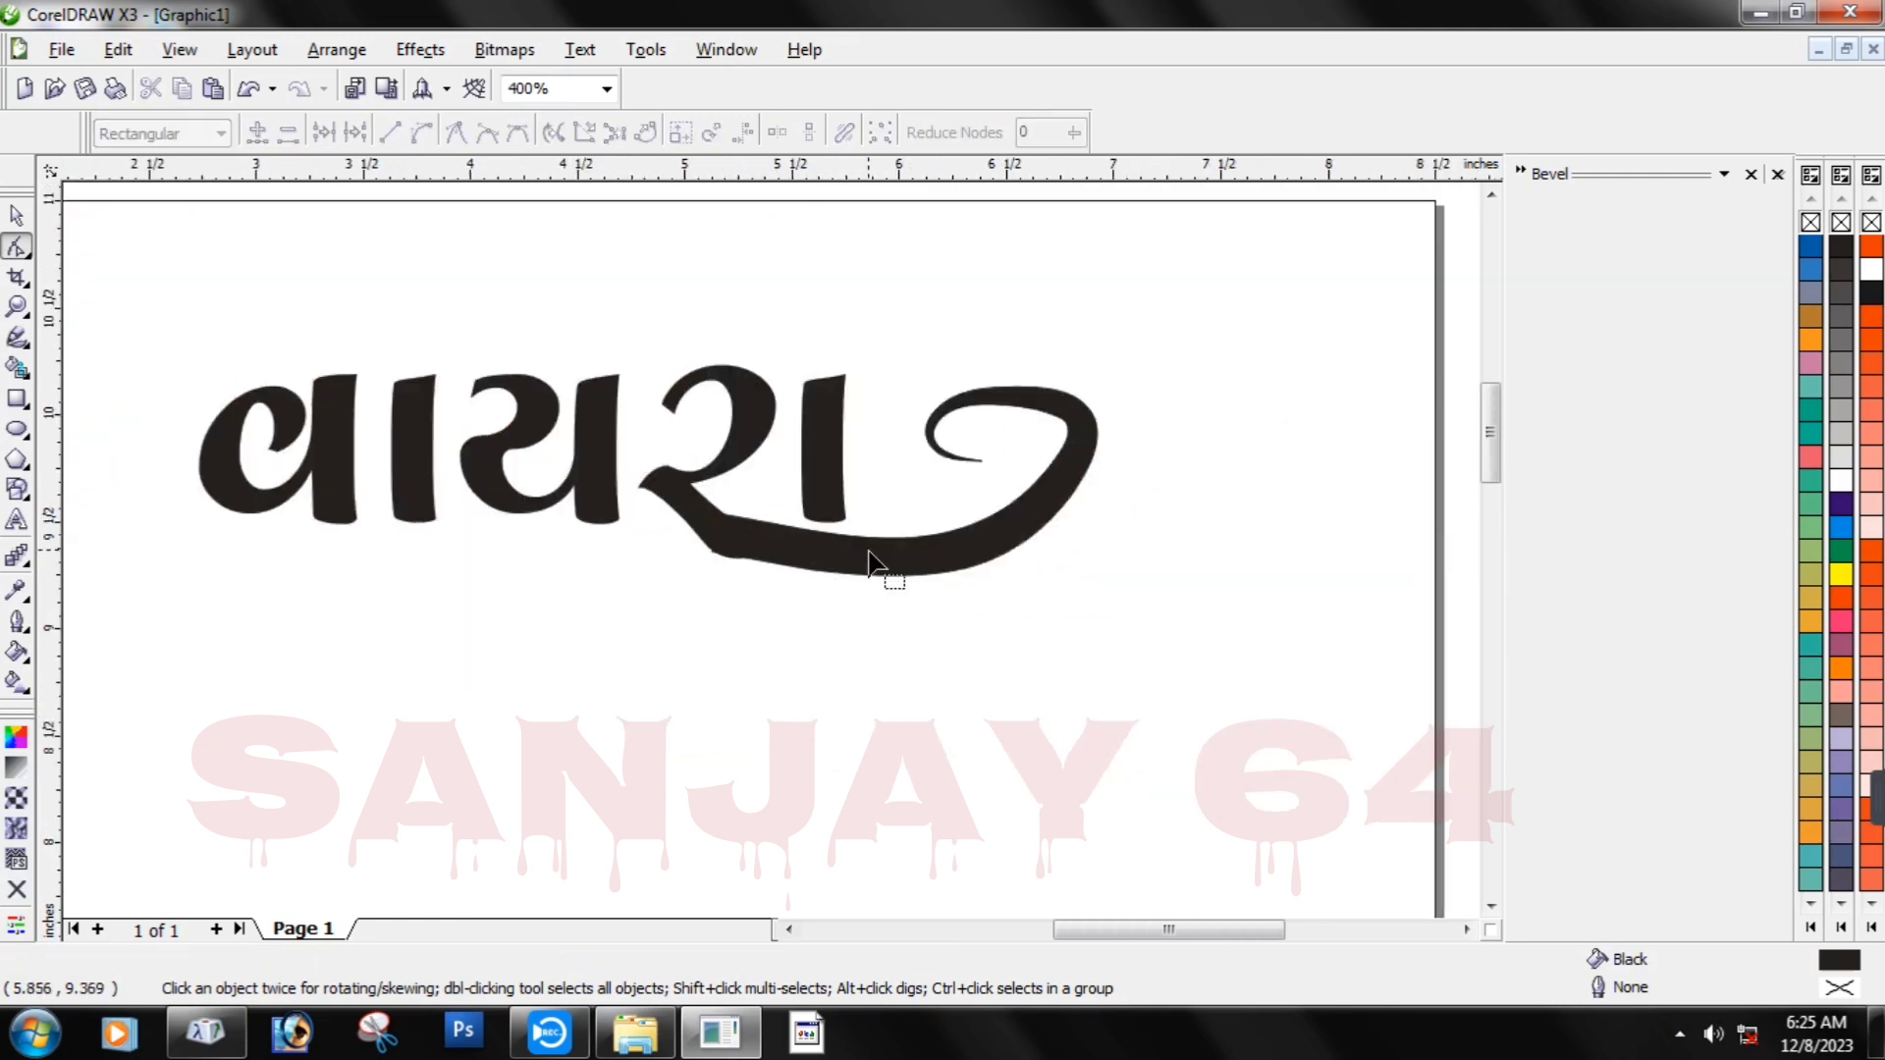
pyautogui.scroll(-1, 791, 574)
pyautogui.scroll(1, 834, 560)
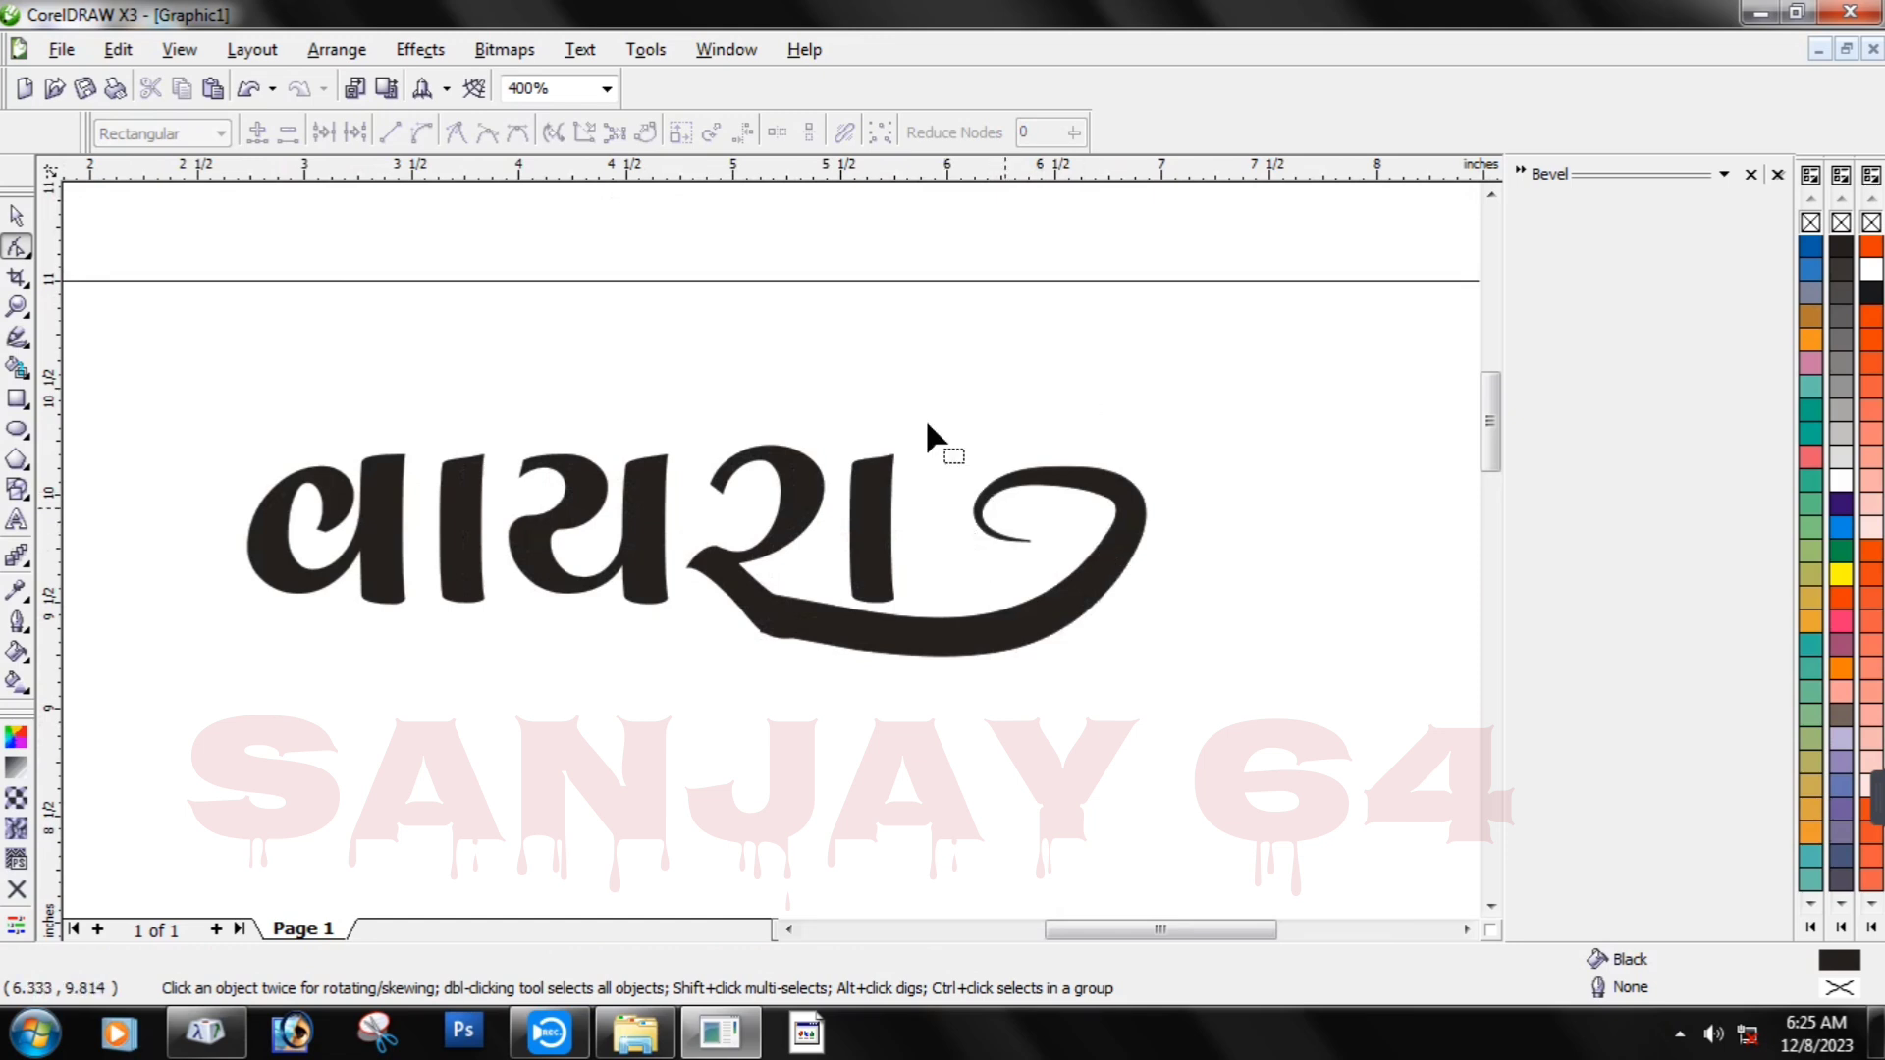
pyautogui.click(16, 336)
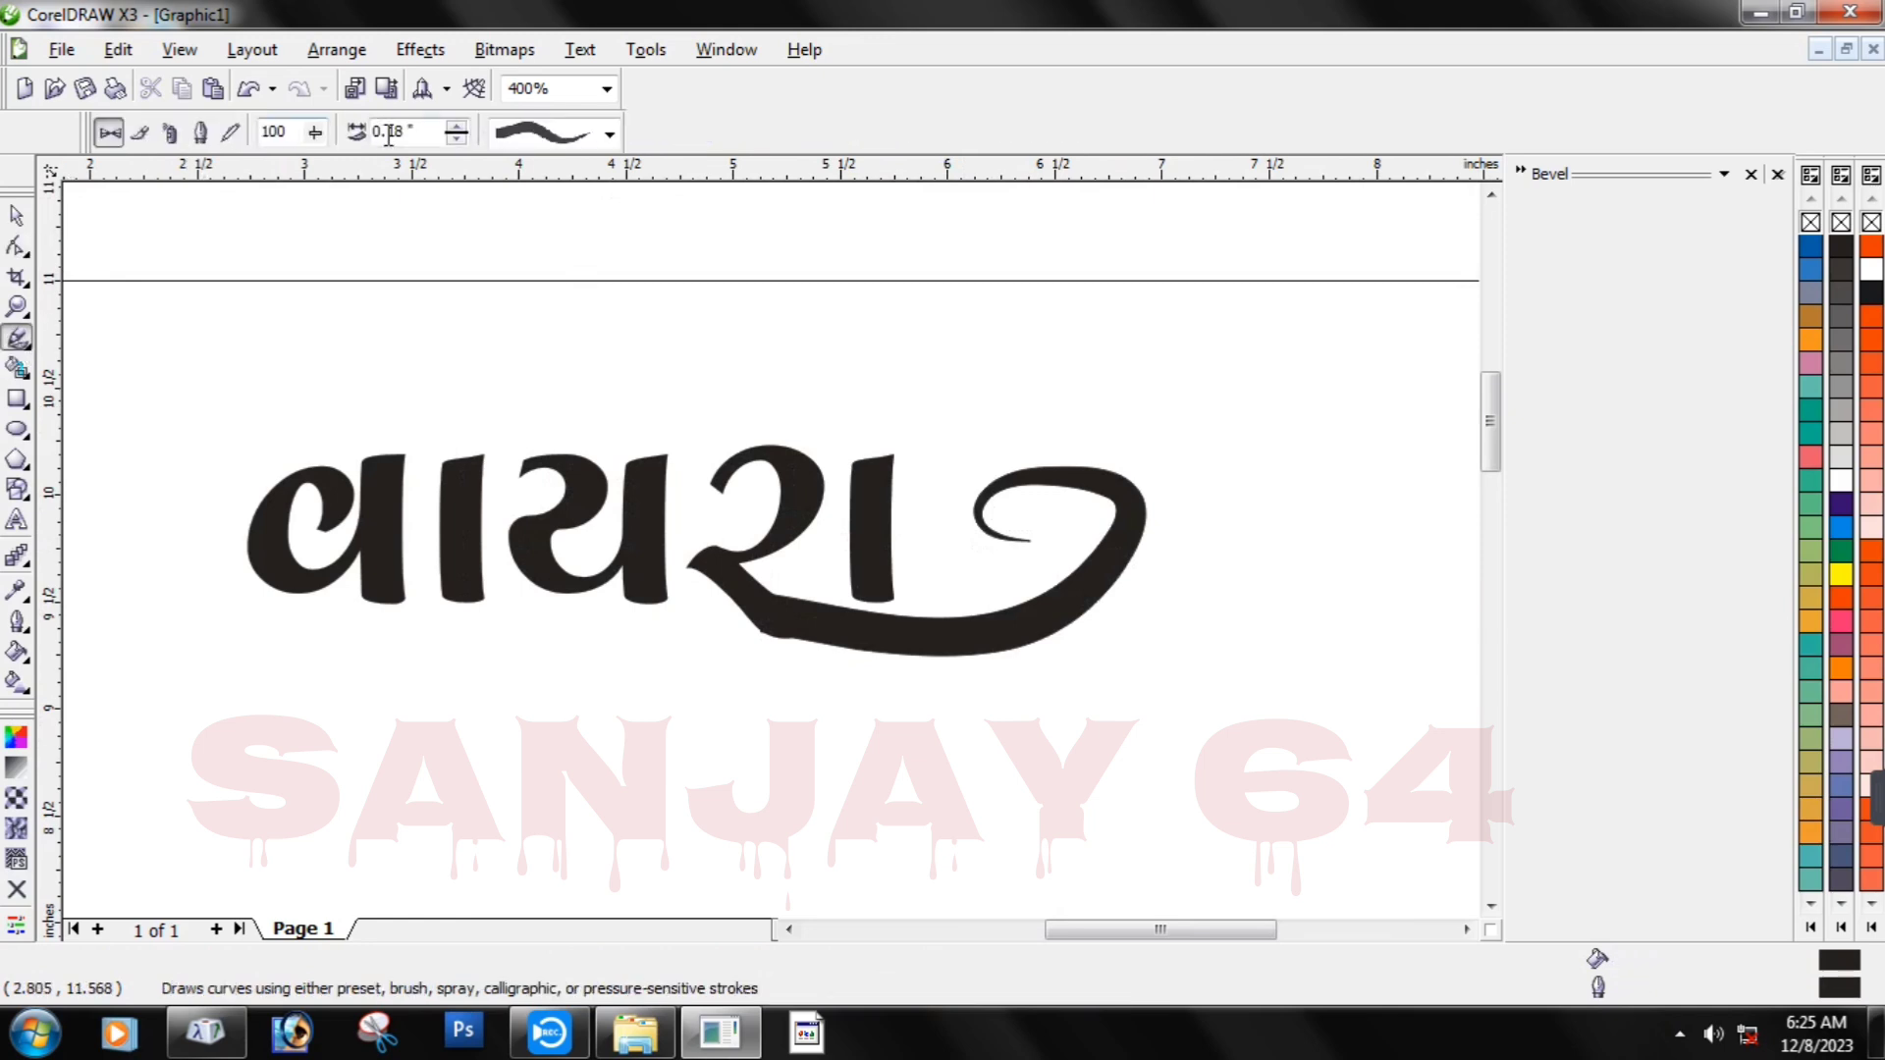
pyautogui.click(457, 139)
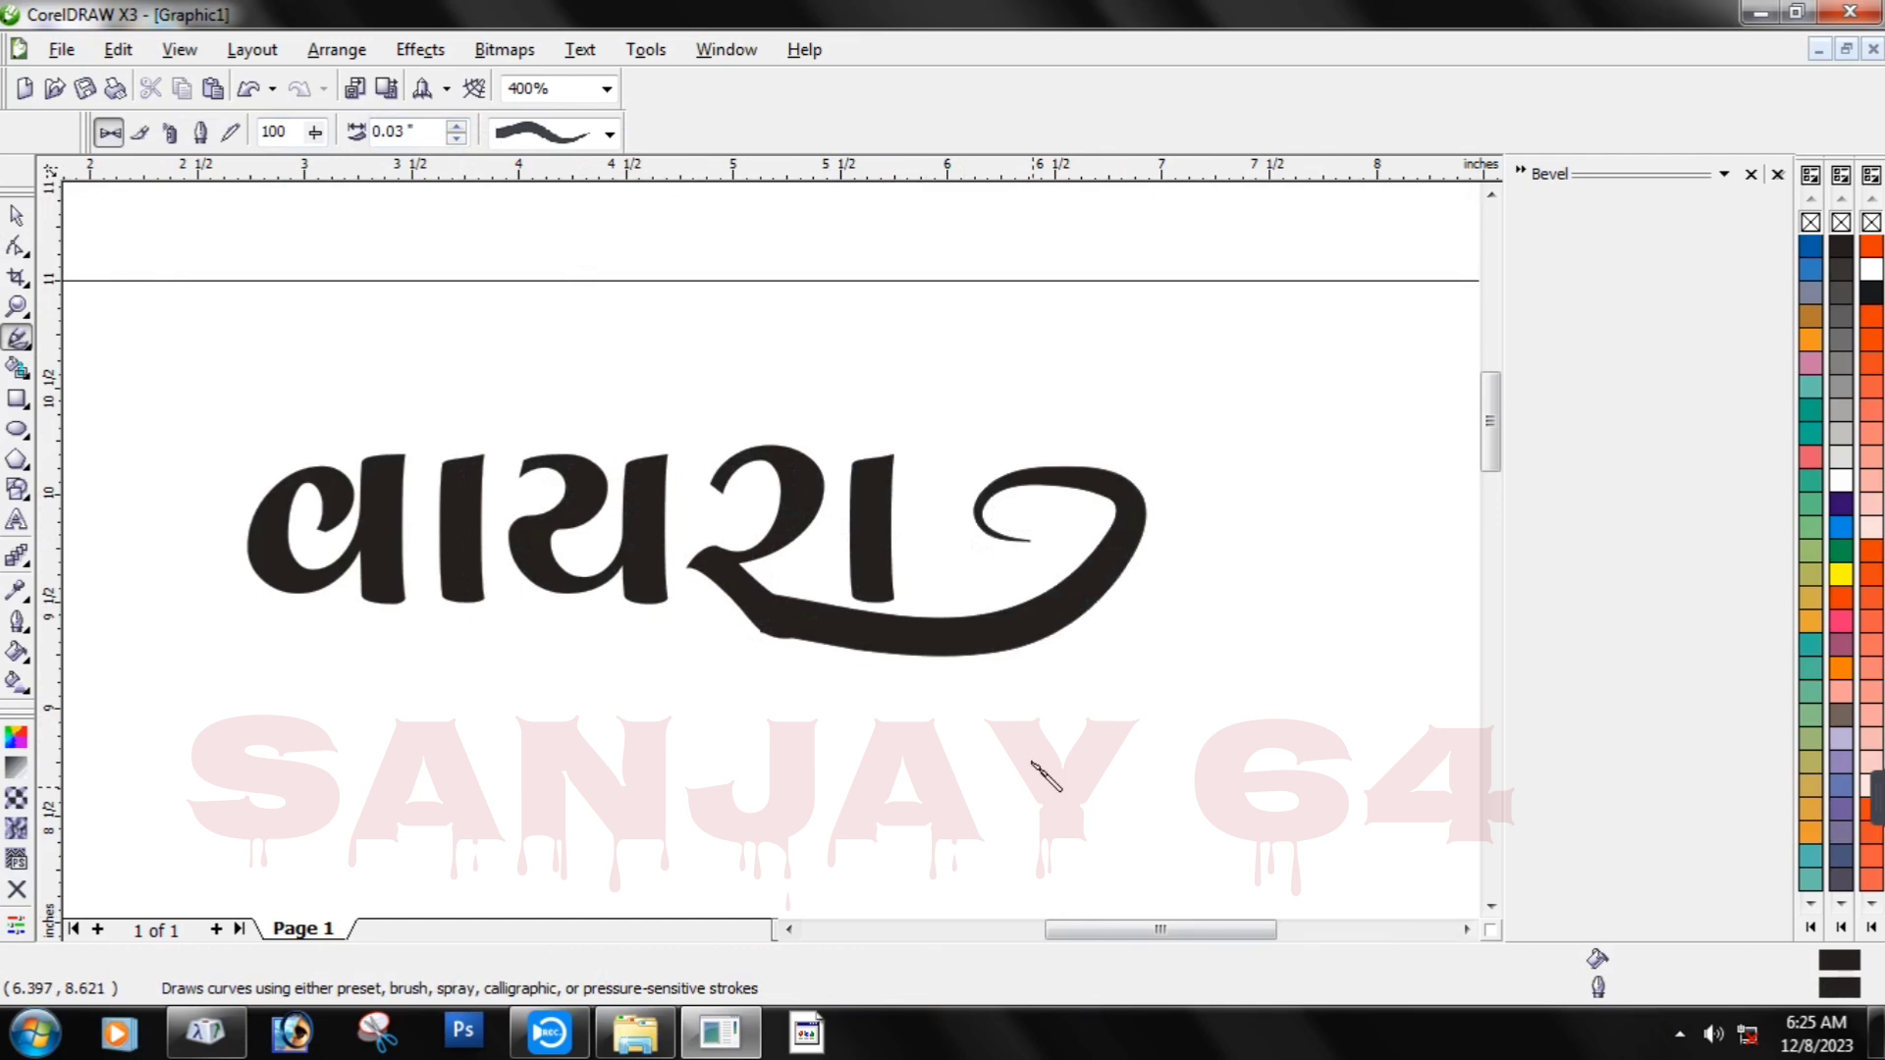
pyautogui.moveTo(1003, 660)
pyautogui.mouseDown()
pyautogui.moveTo(1120, 598)
pyautogui.moveTo(1163, 508)
pyautogui.mouseUp()
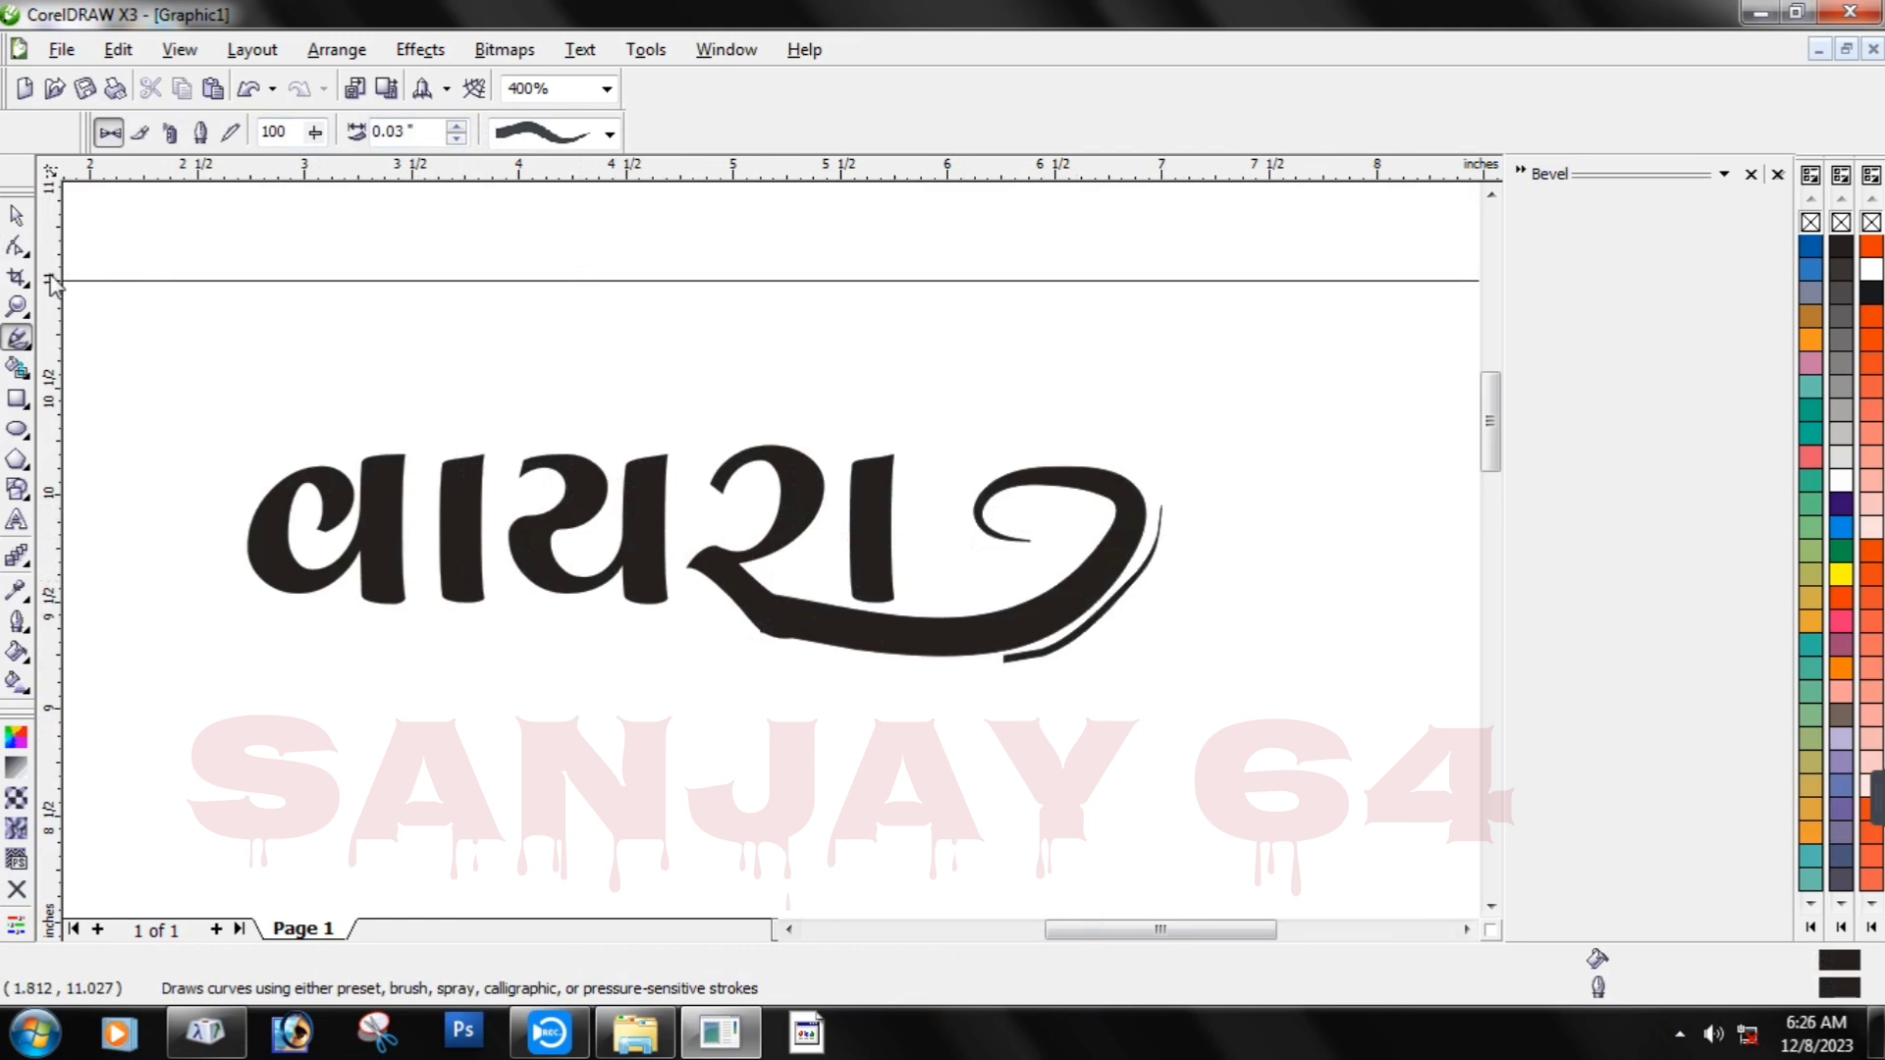
# Copy the characters "વિયોગના વાયા" from the Character Map's KAP158 string and minimise the map.
pyautogui.scroll(-2, 830, 546)
pyautogui.scroll(2, 795, 628)
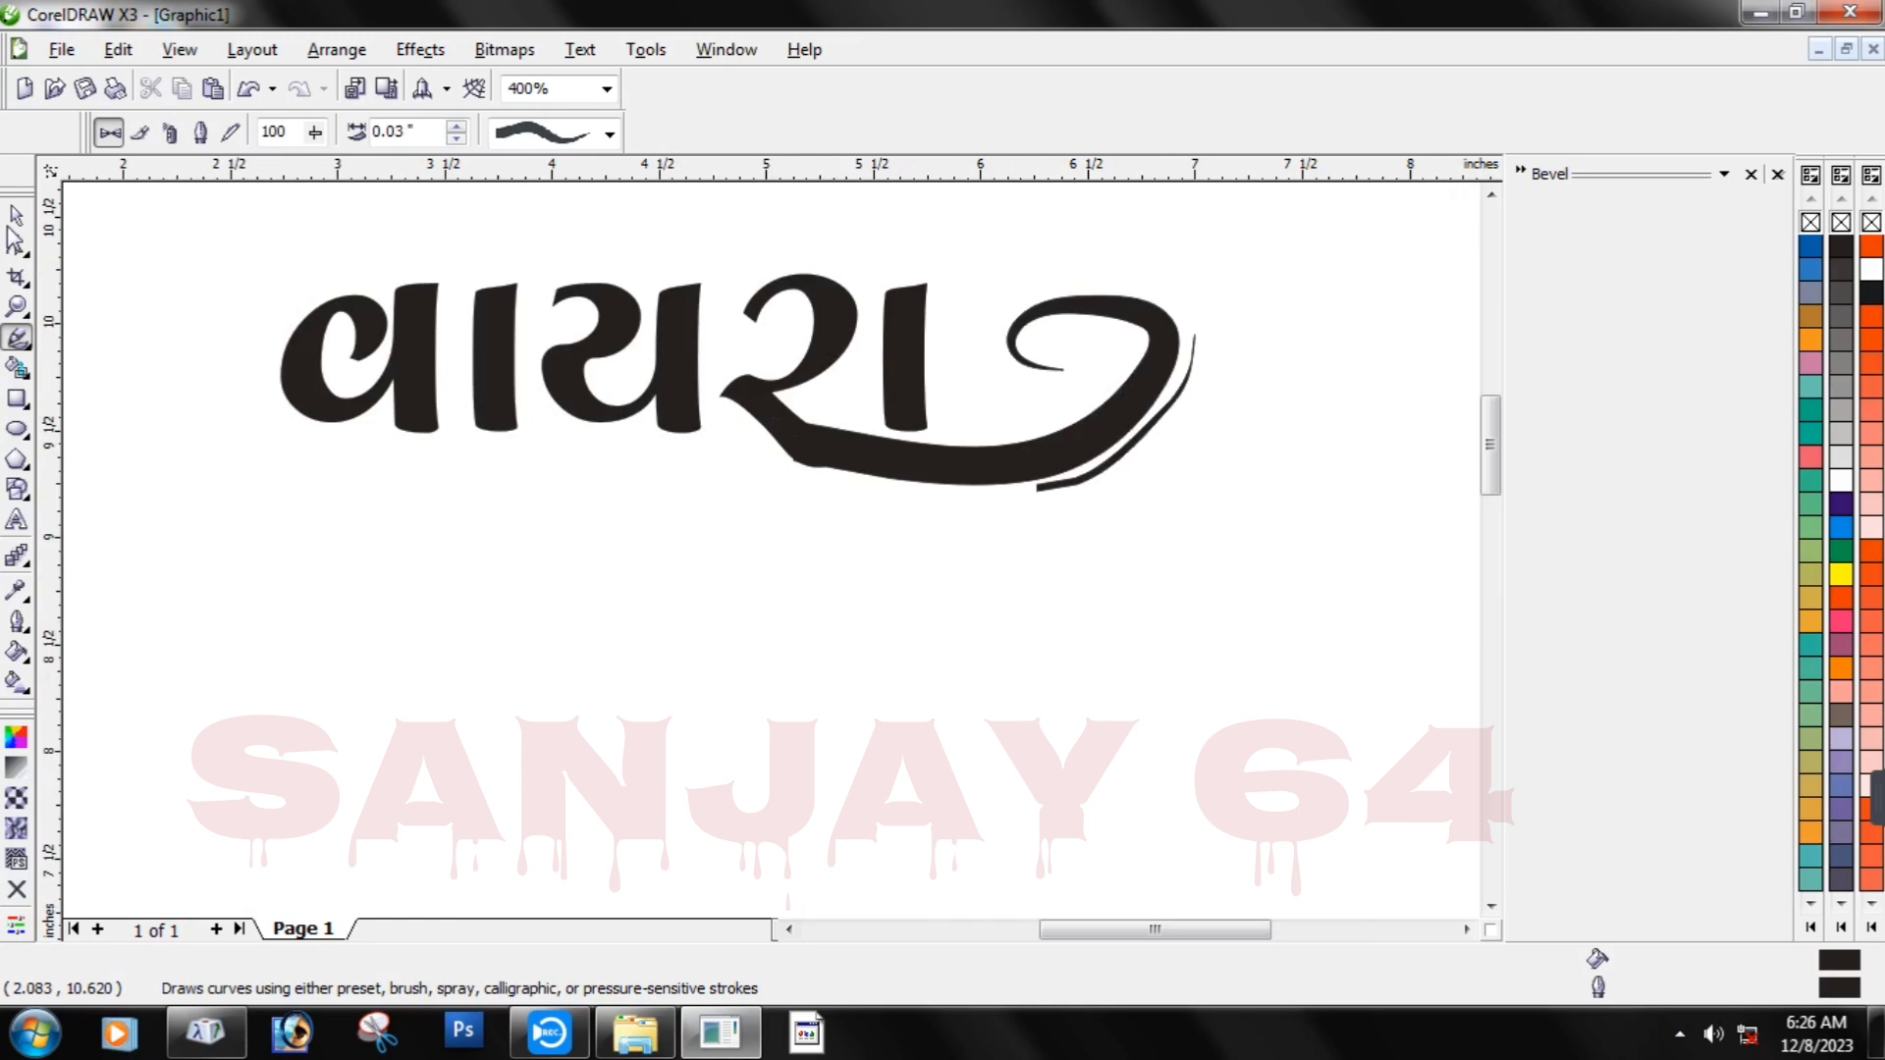
pyautogui.click(206, 1032)
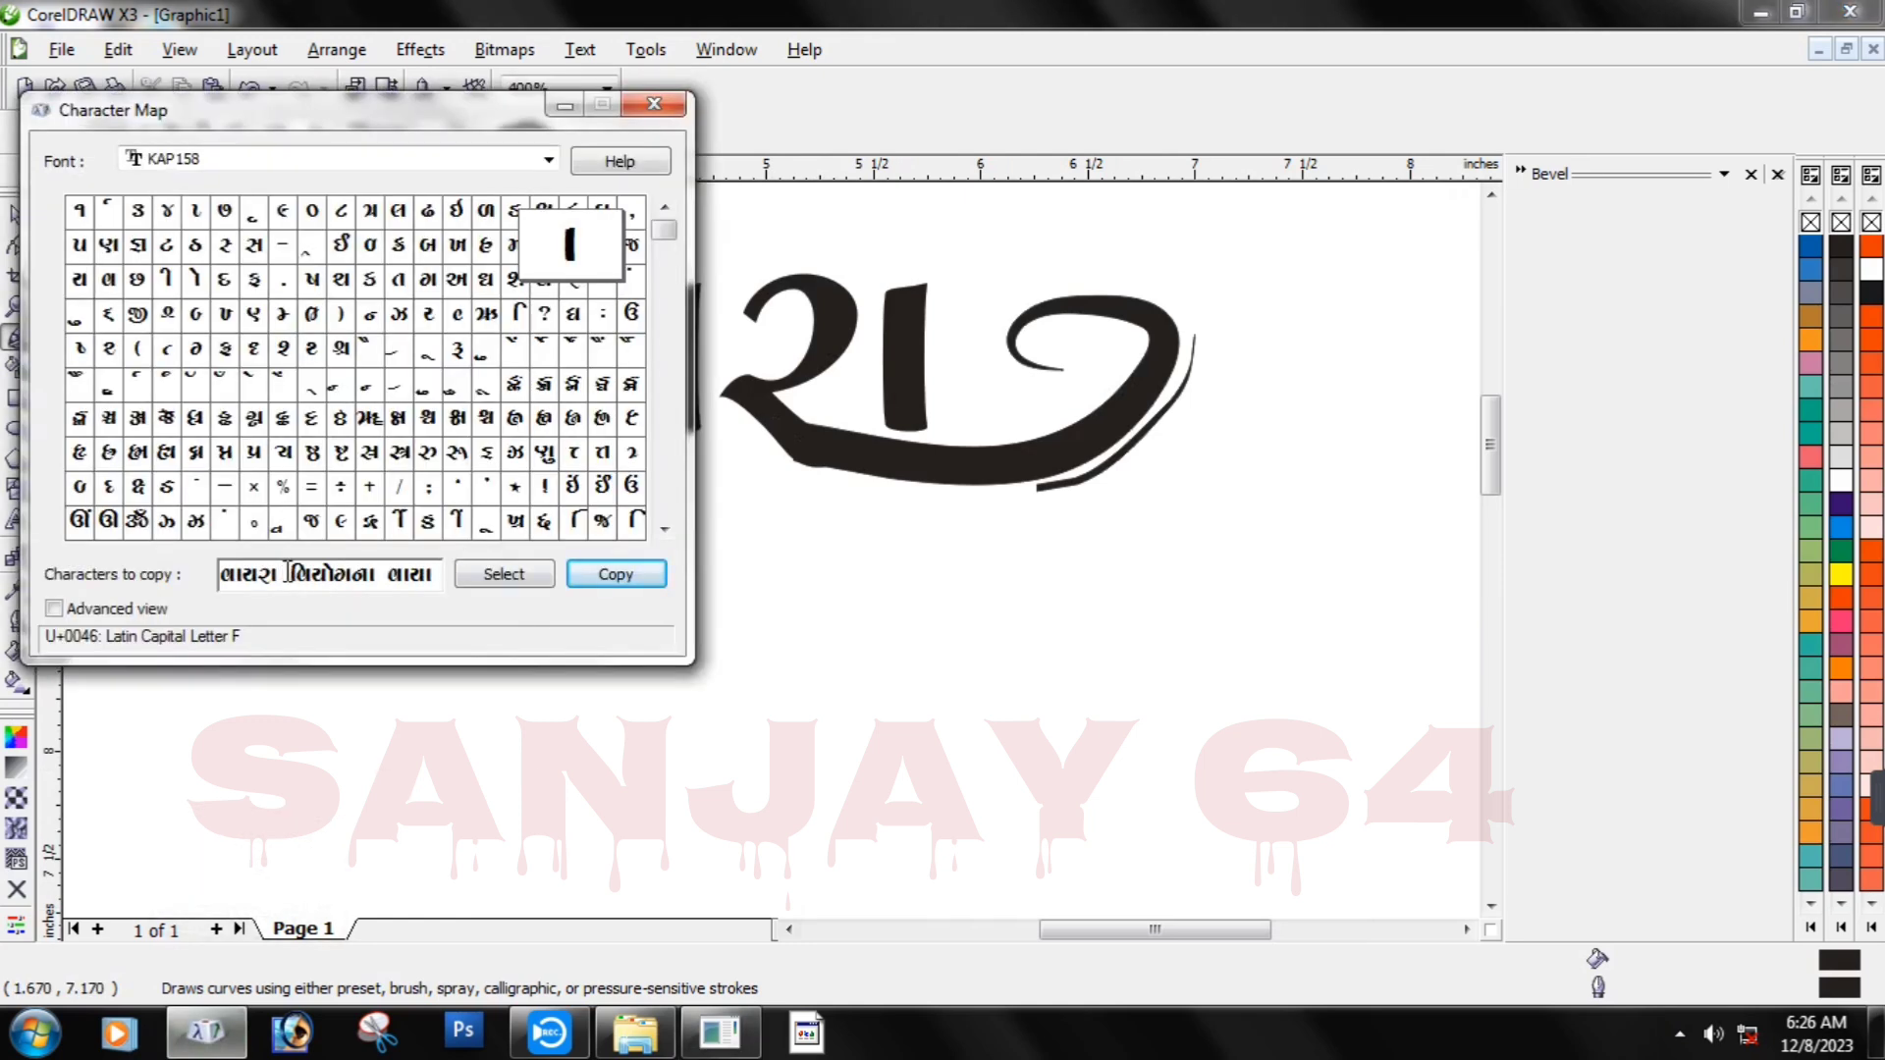
pyautogui.moveTo(287, 572); pyautogui.dragTo(445, 587)
pyautogui.click(586, 573)
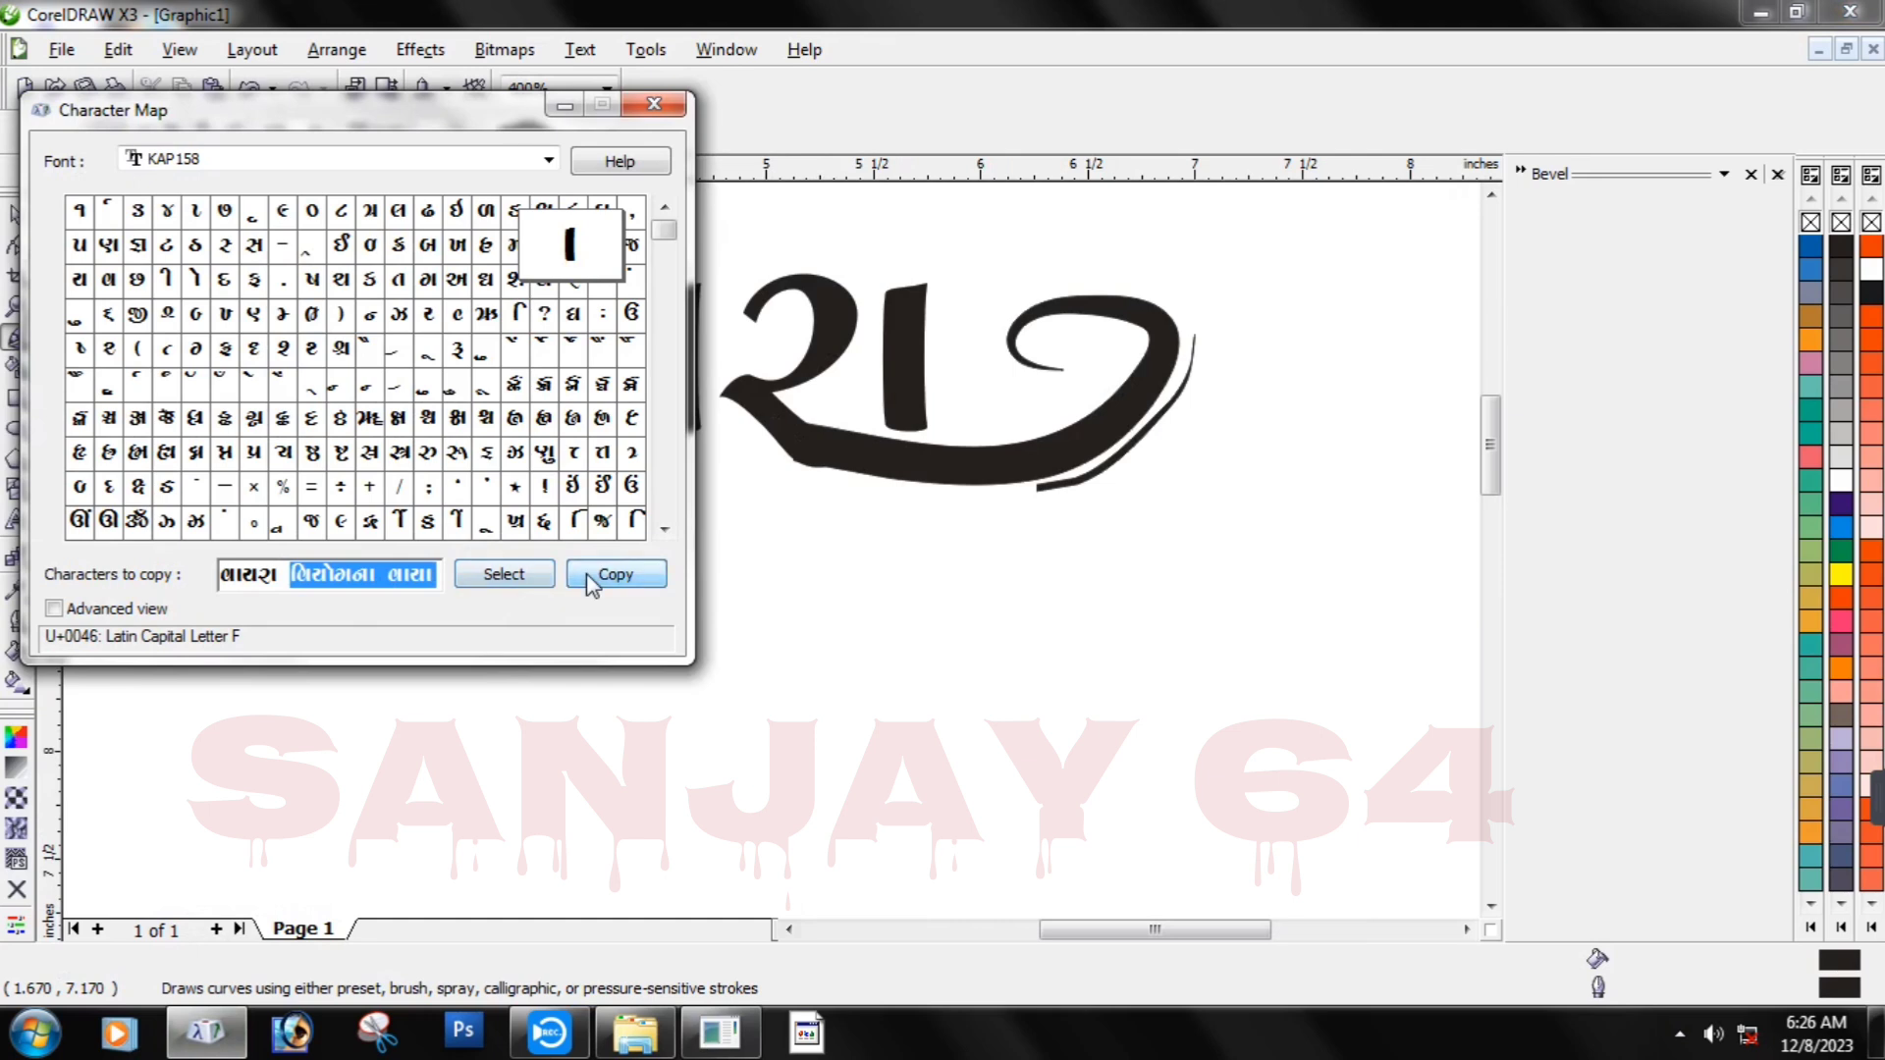
pyautogui.click(565, 106)
# Paste the copied characters as artistic text below "વાયરા" and delete "વાયા", keeping only "વિયોગના".
pyautogui.click(16, 522)
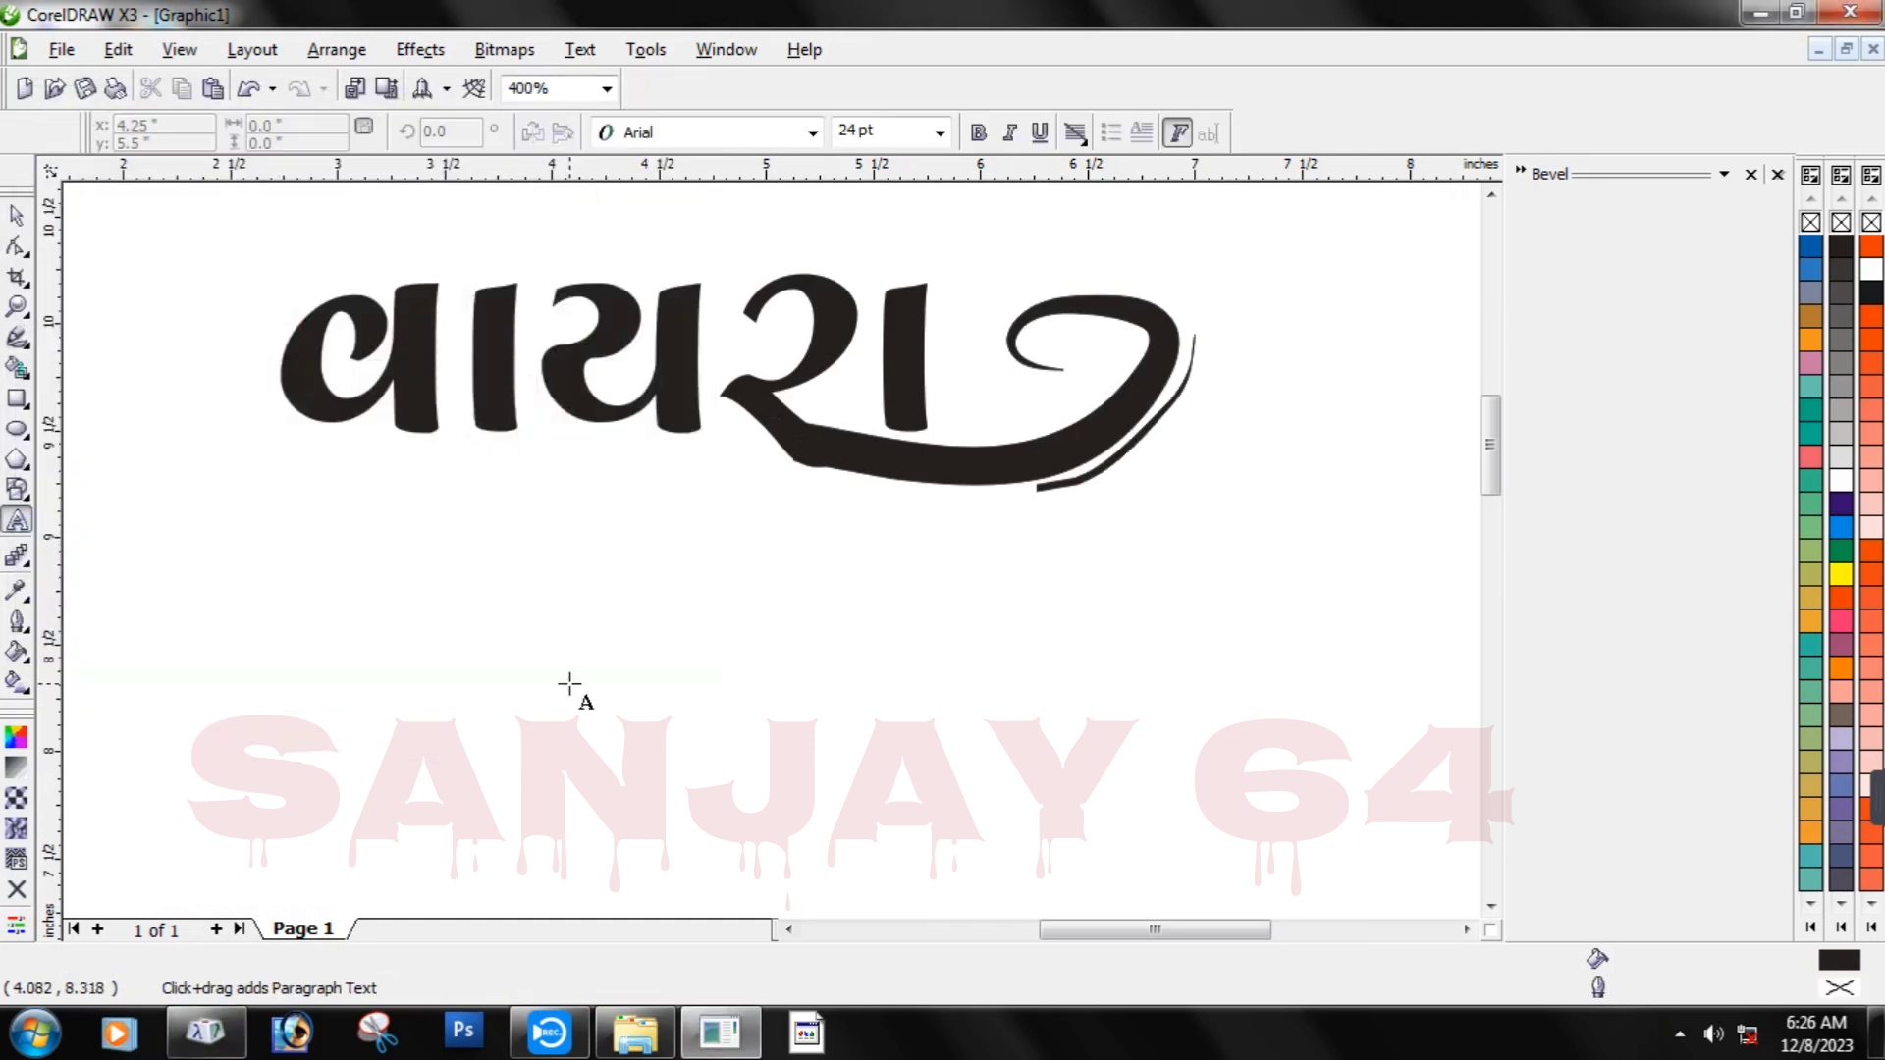
pyautogui.click(569, 675)
pyautogui.hotkey('ctrl', 'v')
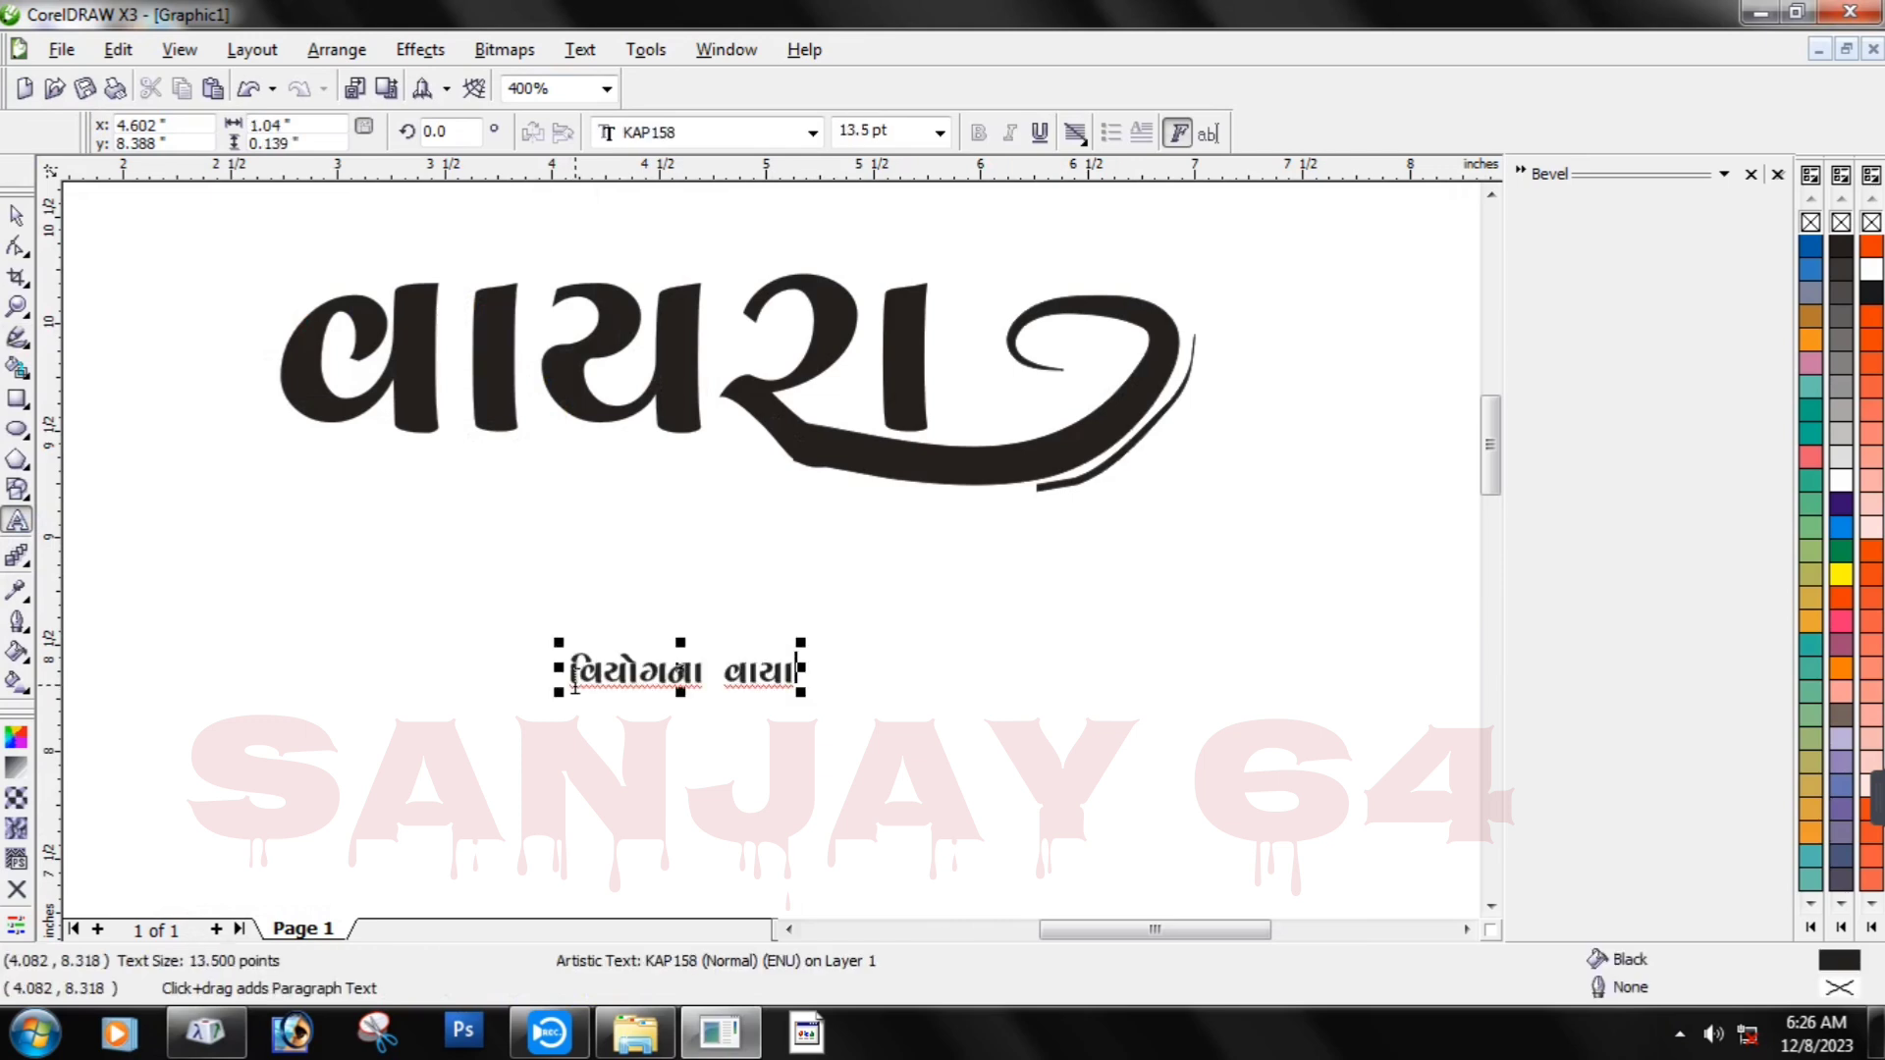
pyautogui.moveTo(714, 675); pyautogui.dragTo(802, 743)
pyautogui.press('Delete')
# Enlarge the text "વિયોગના" to about 110 pt and position it closely beneath "વાયરા" and its swash.
pyautogui.scroll(-4, 782, 685)
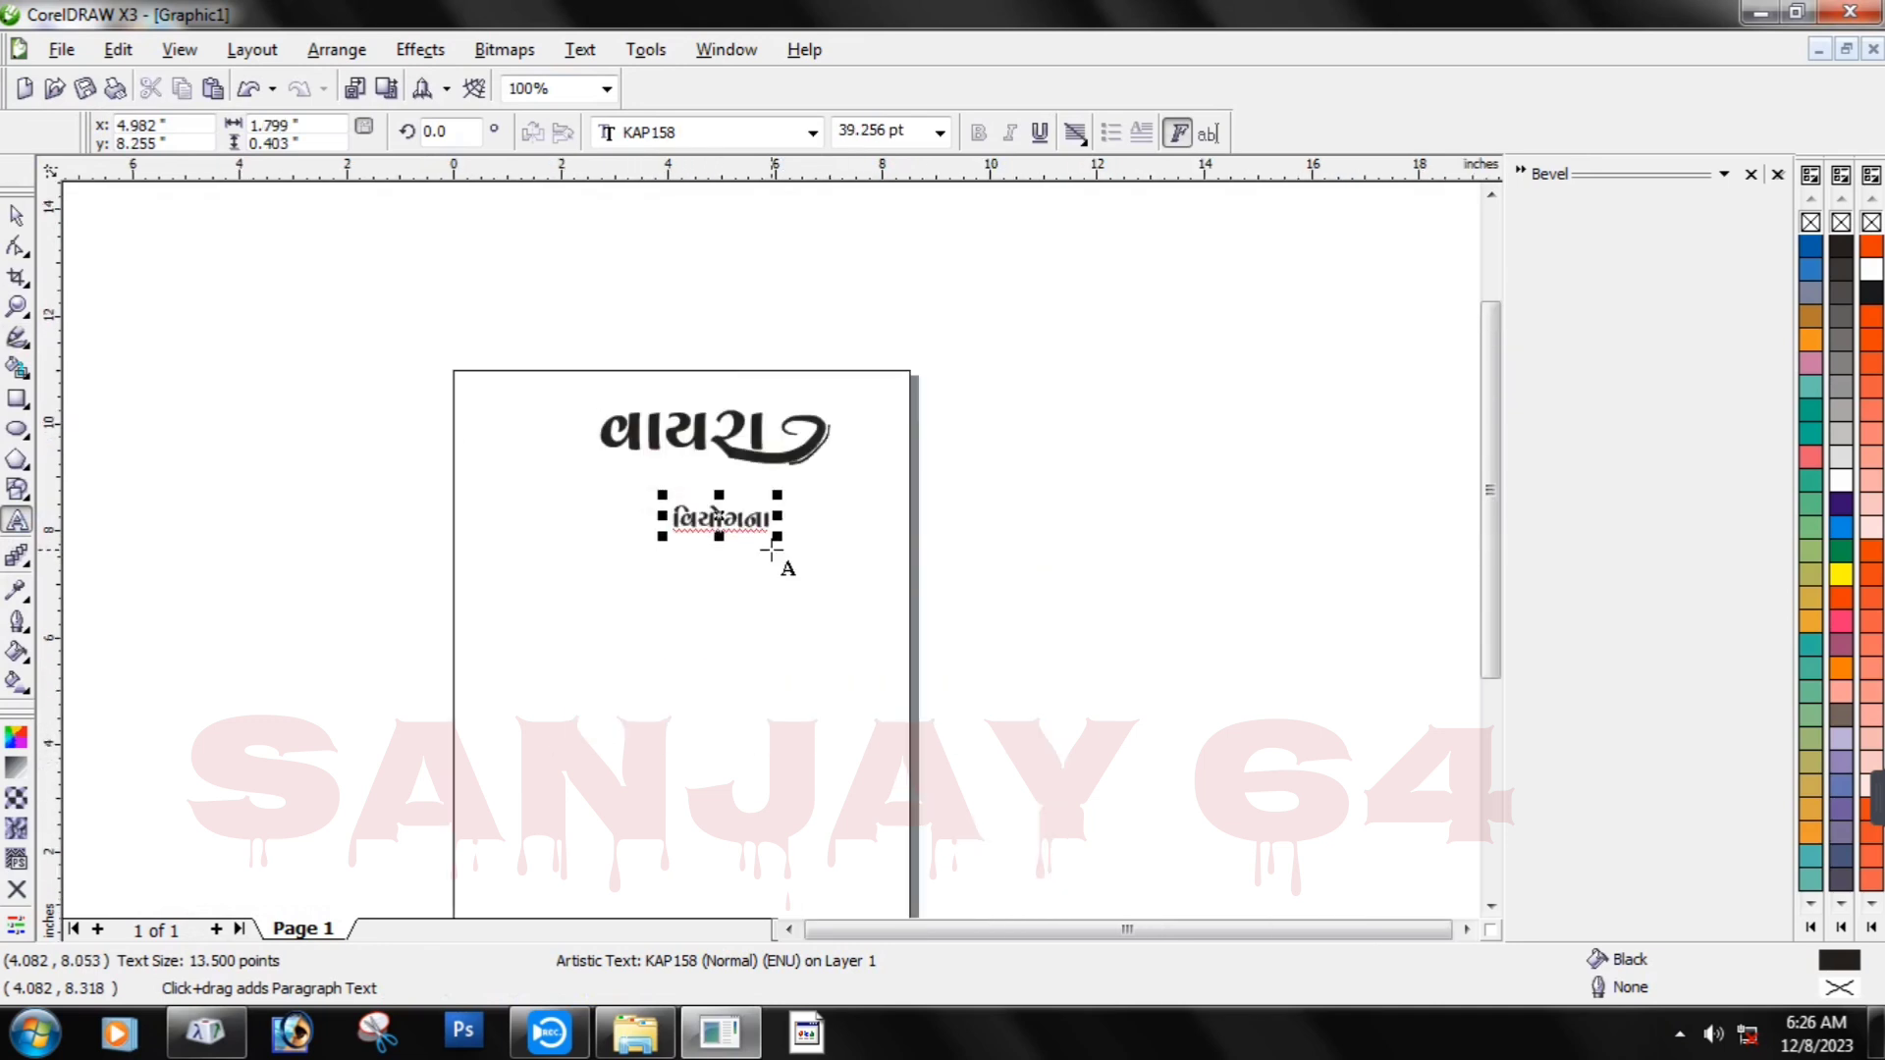
pyautogui.scroll(2, 684, 503)
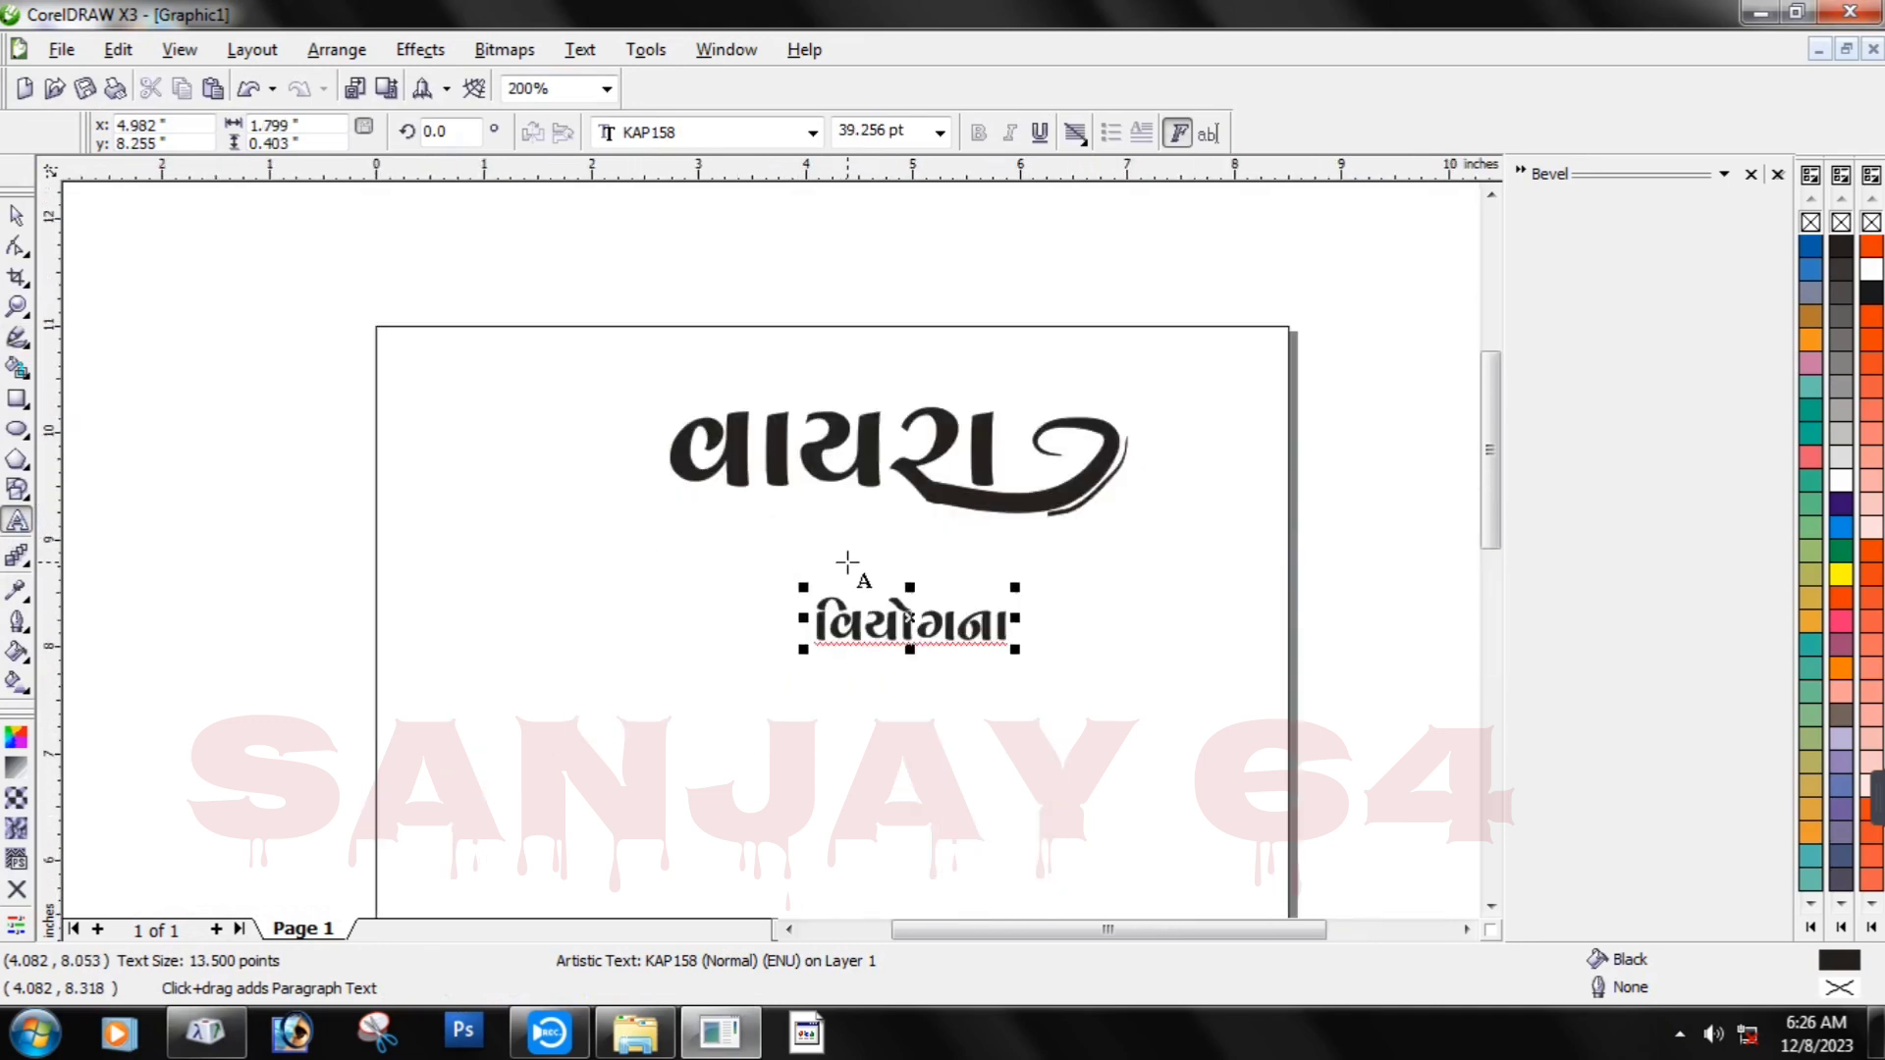
pyautogui.moveTo(907, 621); pyautogui.dragTo(791, 569)
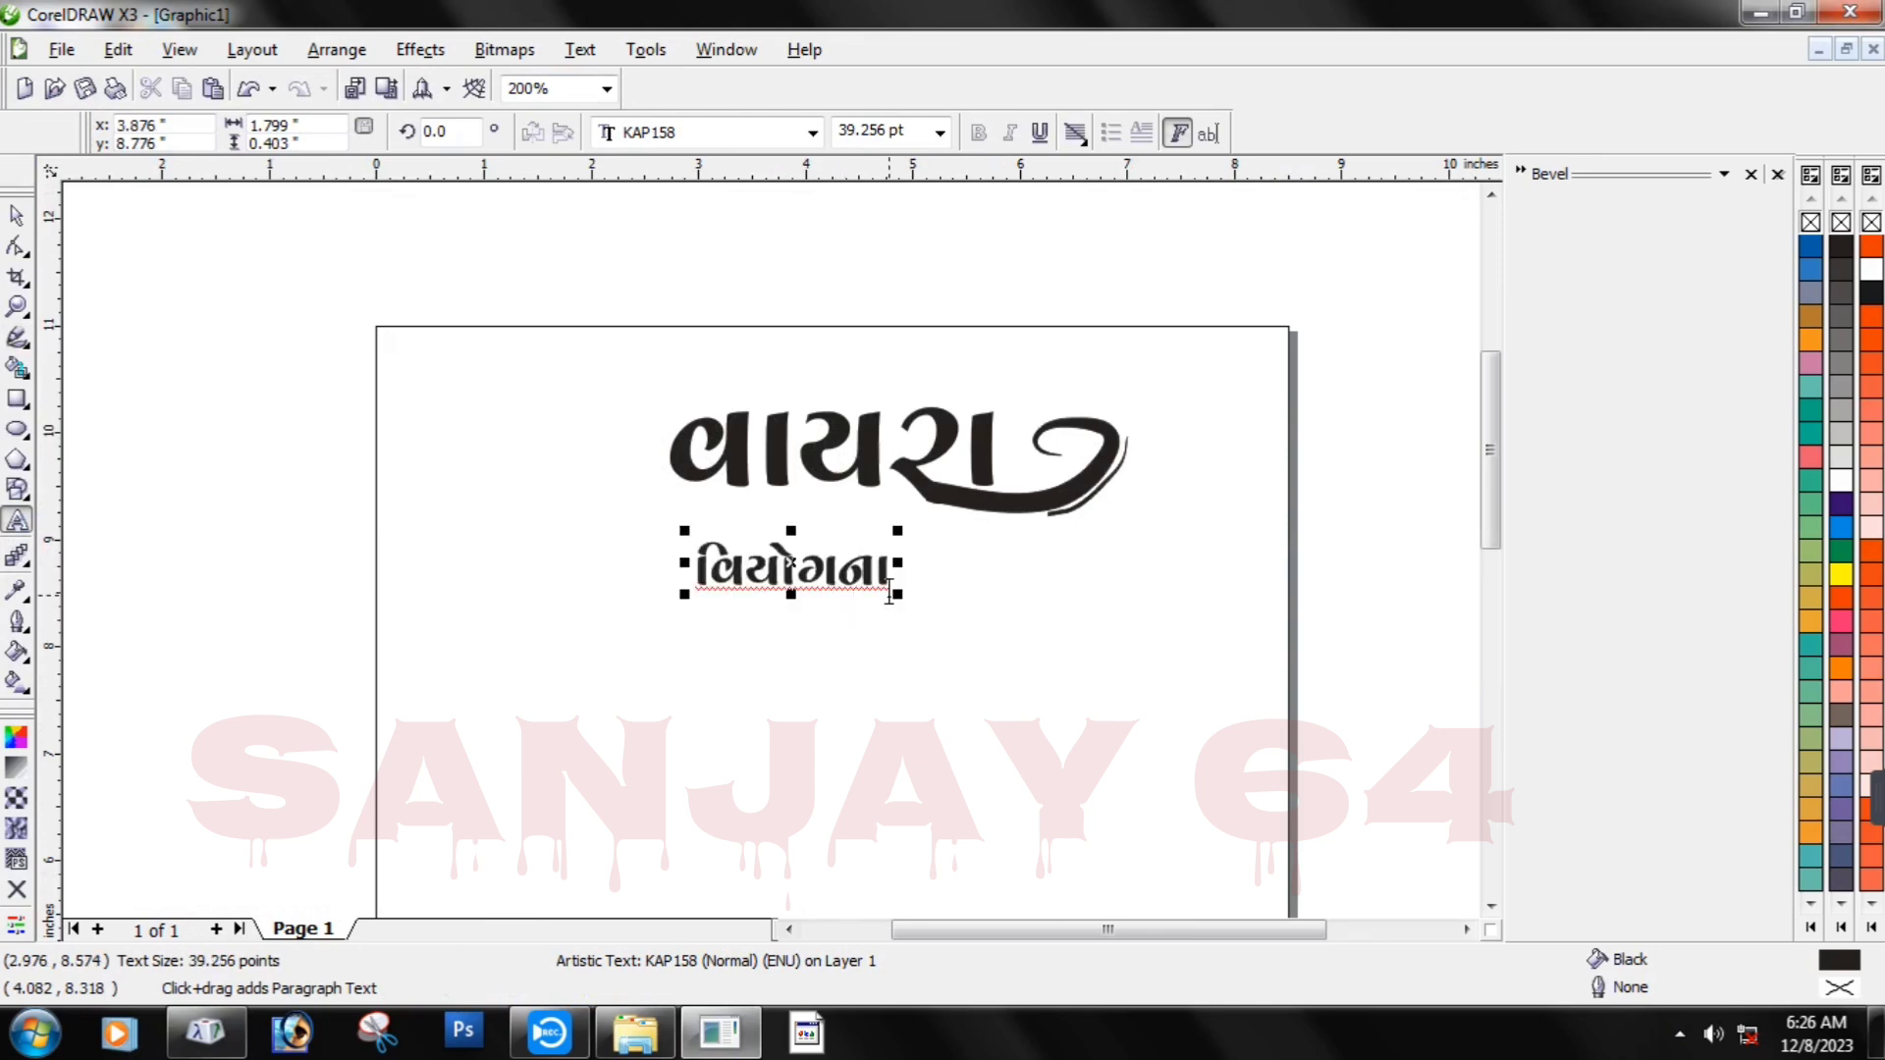
pyautogui.moveTo(901, 601); pyautogui.dragTo(1151, 656)
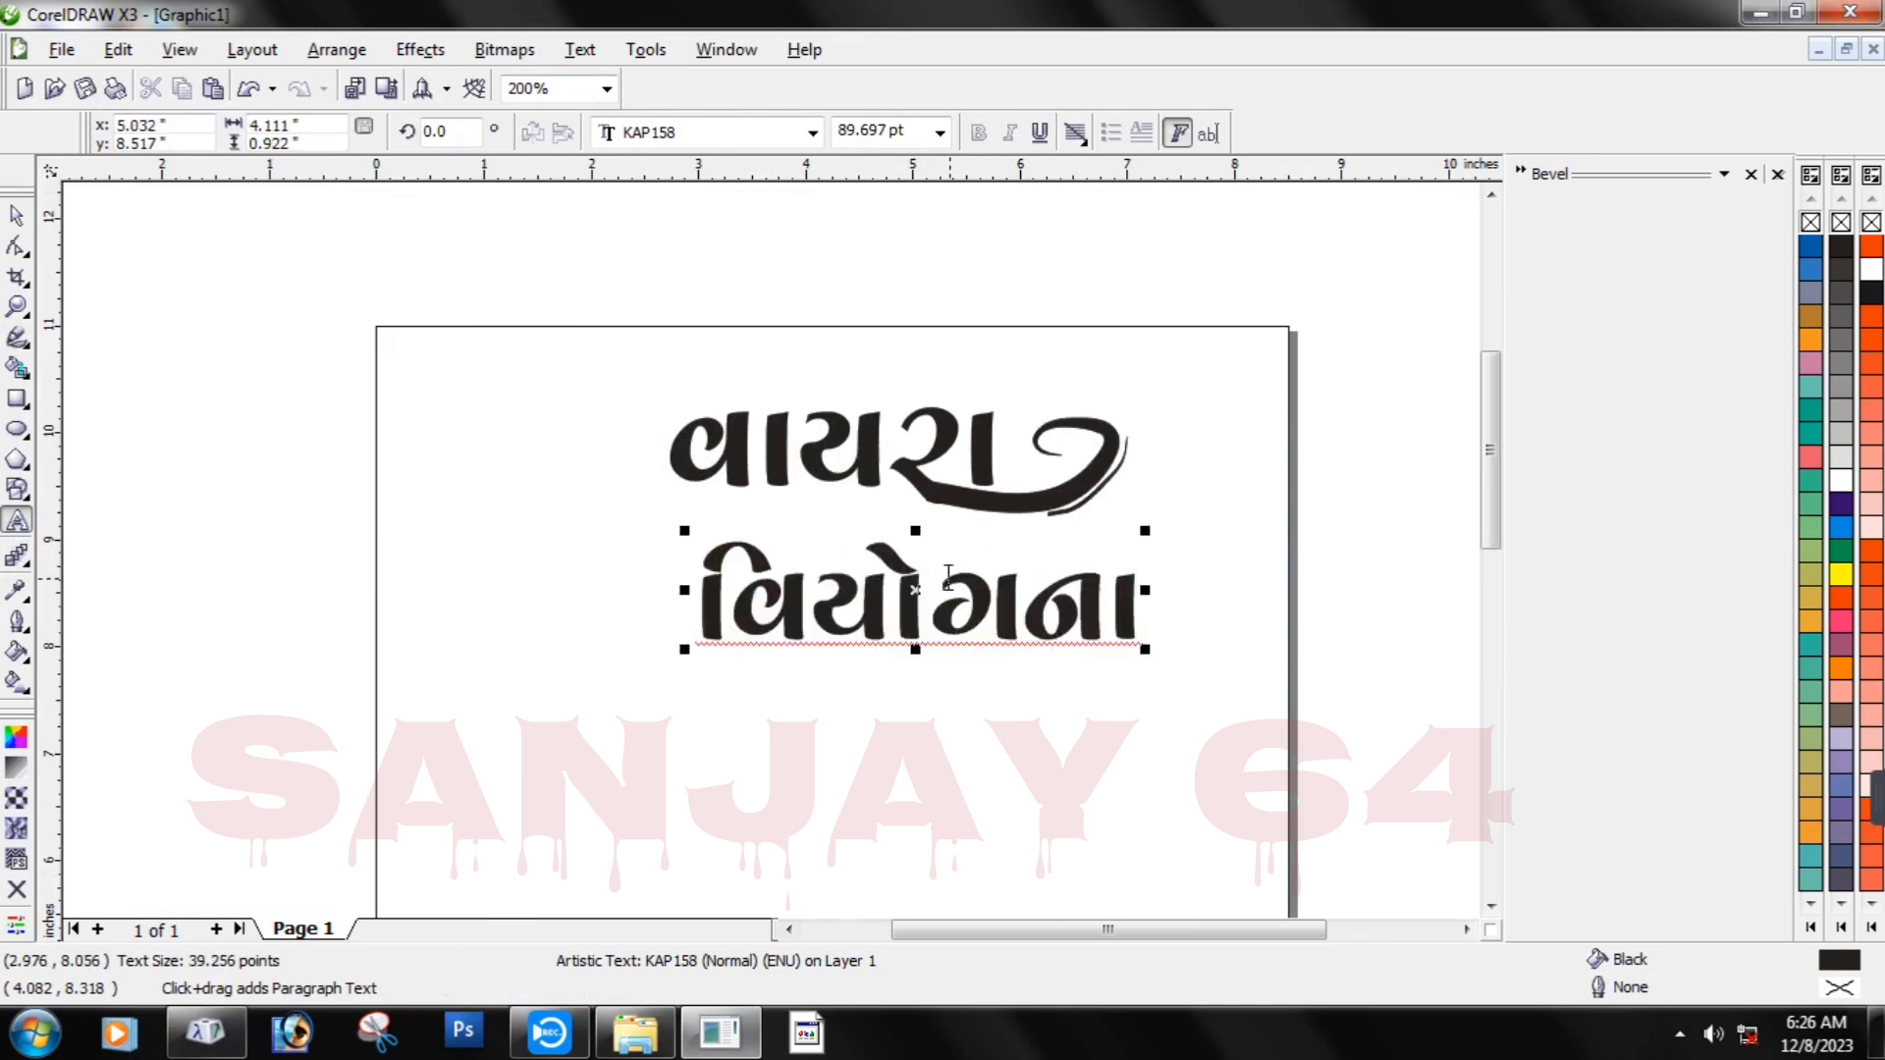
pyautogui.moveTo(915, 589); pyautogui.dragTo(894, 555)
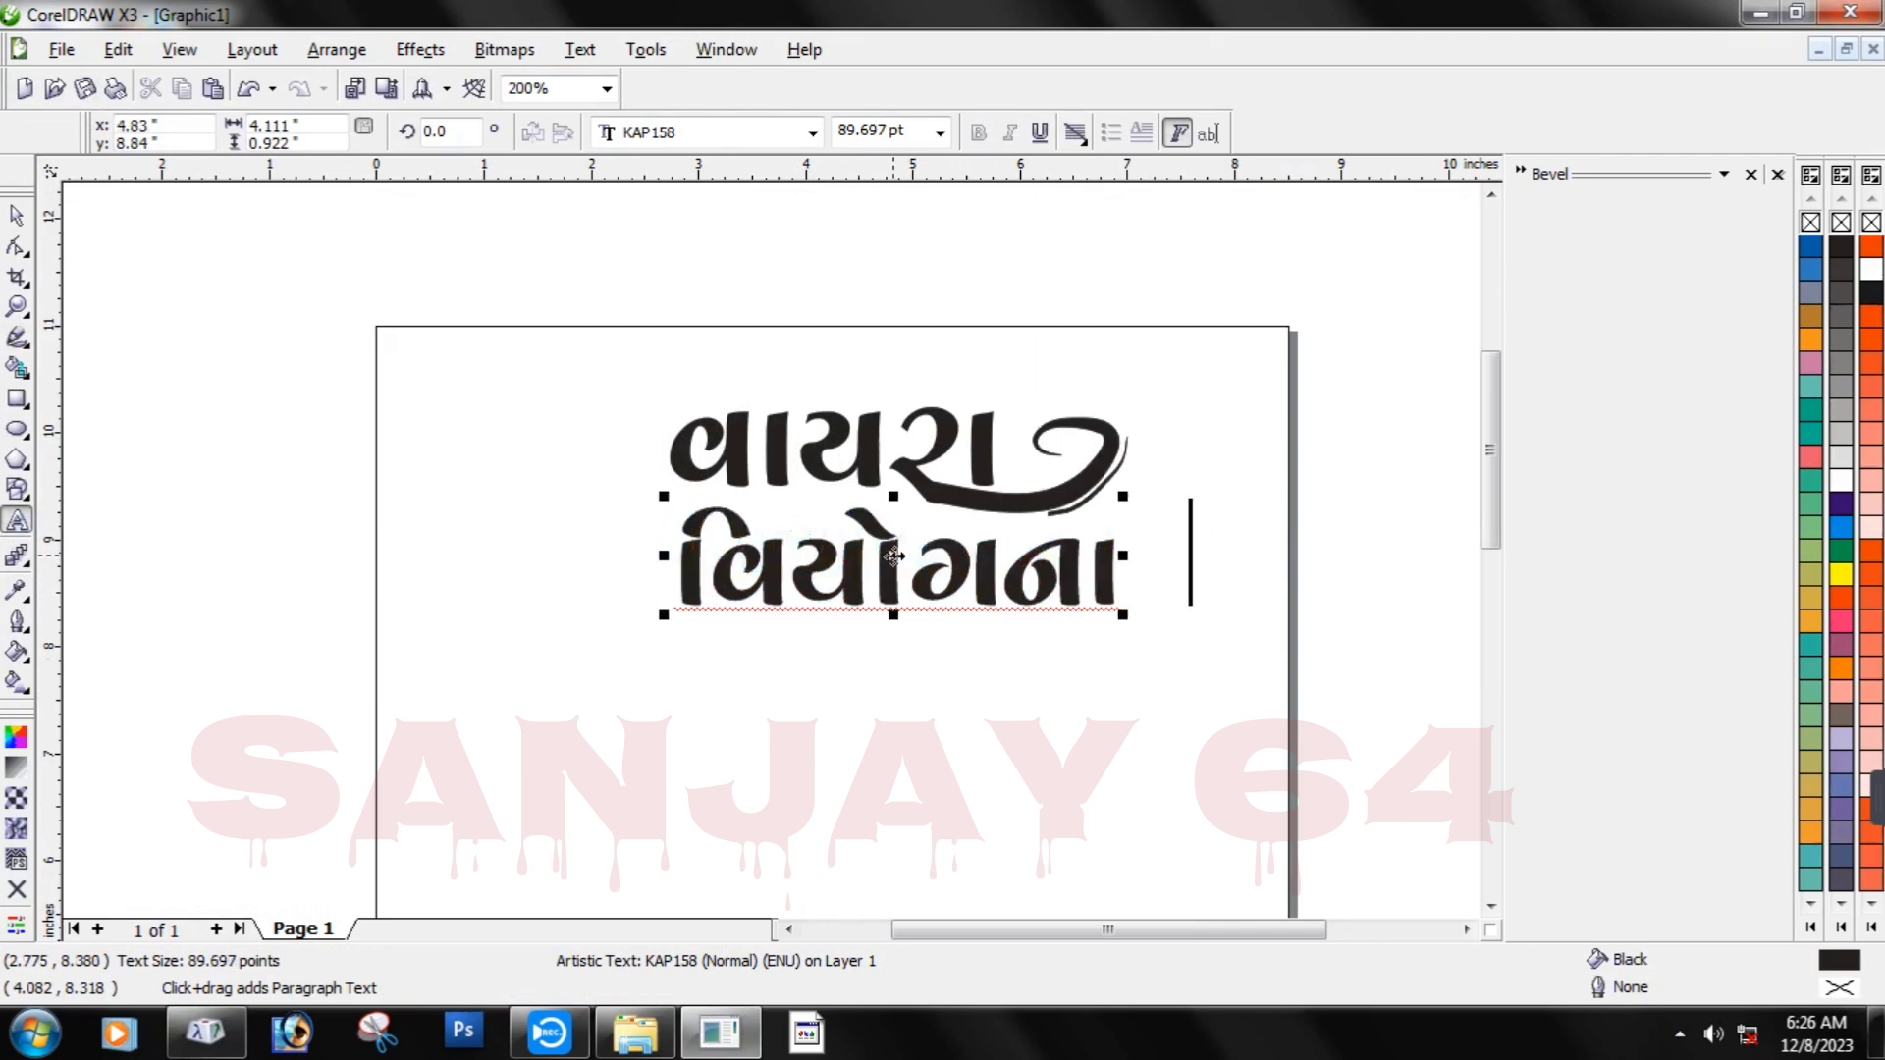
pyautogui.moveTo(1126, 618); pyautogui.dragTo(1191, 644)
pyautogui.moveTo(940, 564); pyautogui.dragTo(888, 556)
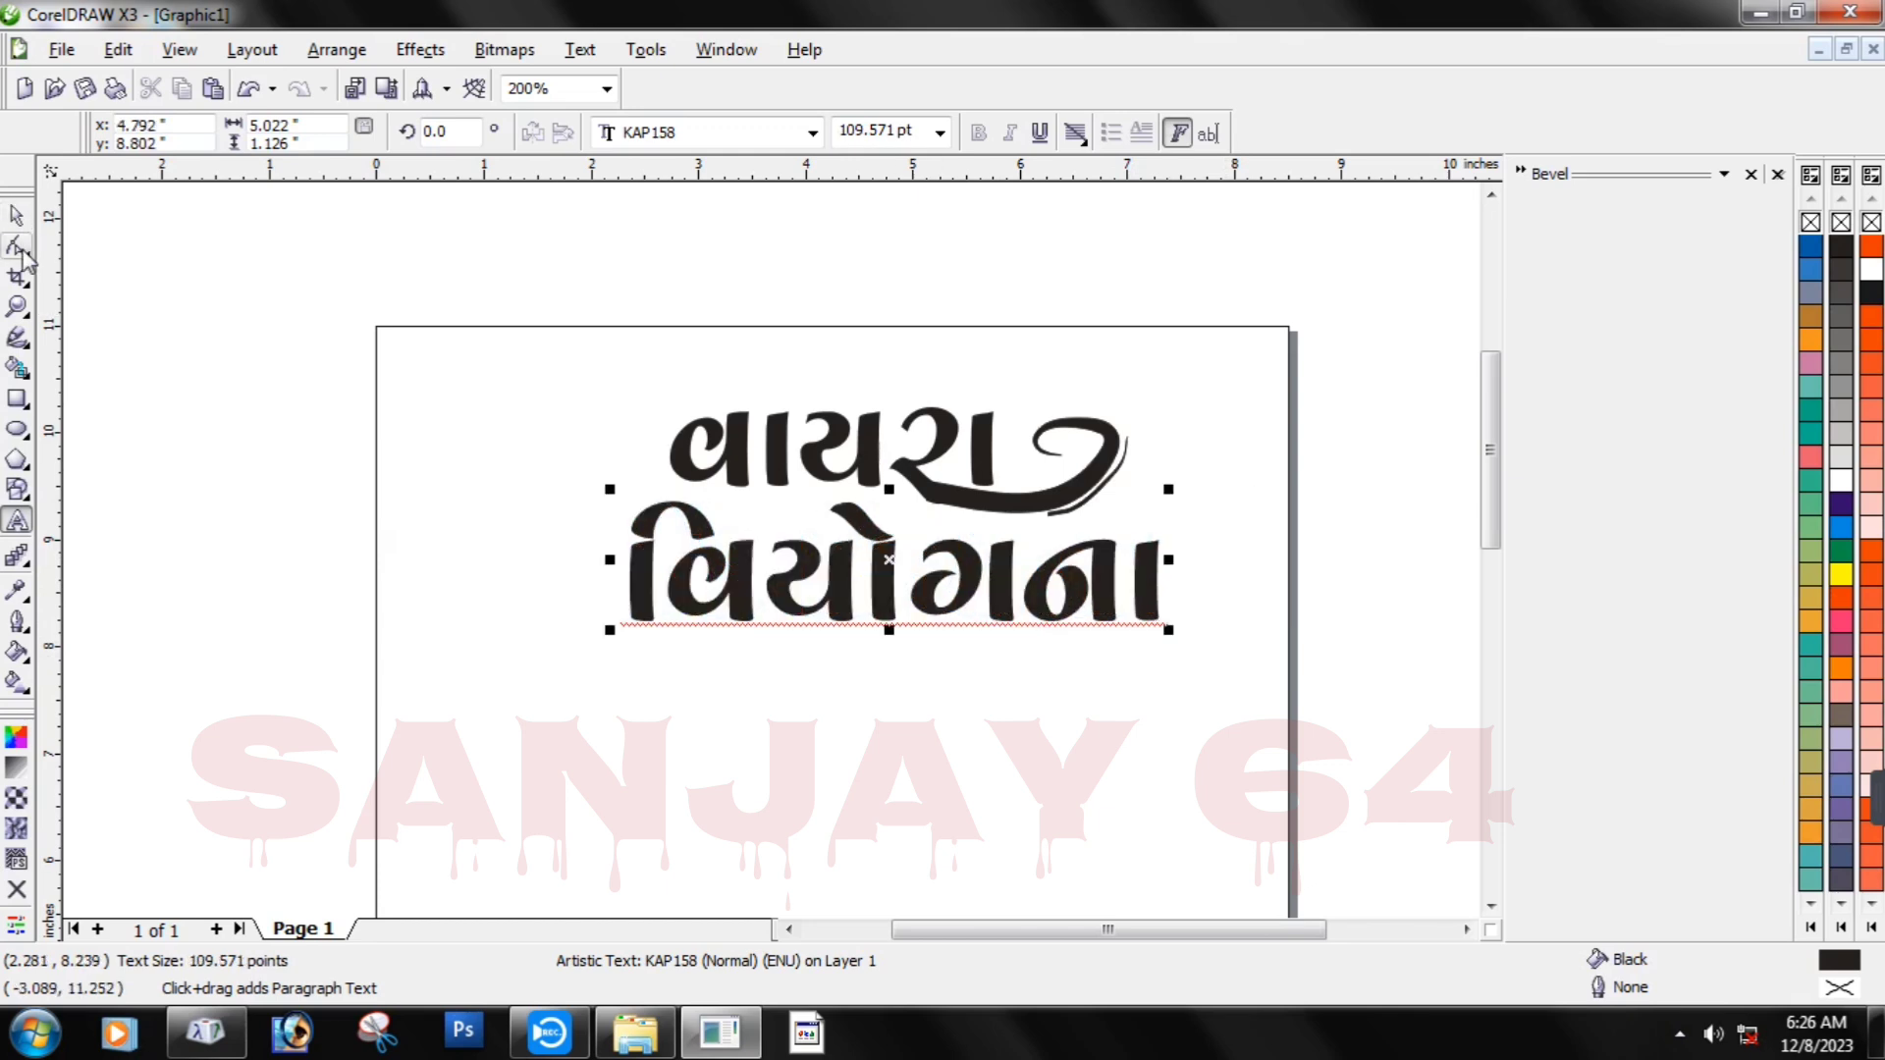
# Select the "વાયરા" lettering together with its swash and thin accent stroke.
pyautogui.click(17, 247)
pyautogui.moveTo(1299, 528); pyautogui.dragTo(1253, 487)
pyautogui.moveTo(524, 369); pyautogui.dragTo(1139, 540)
pyautogui.click(1087, 478)
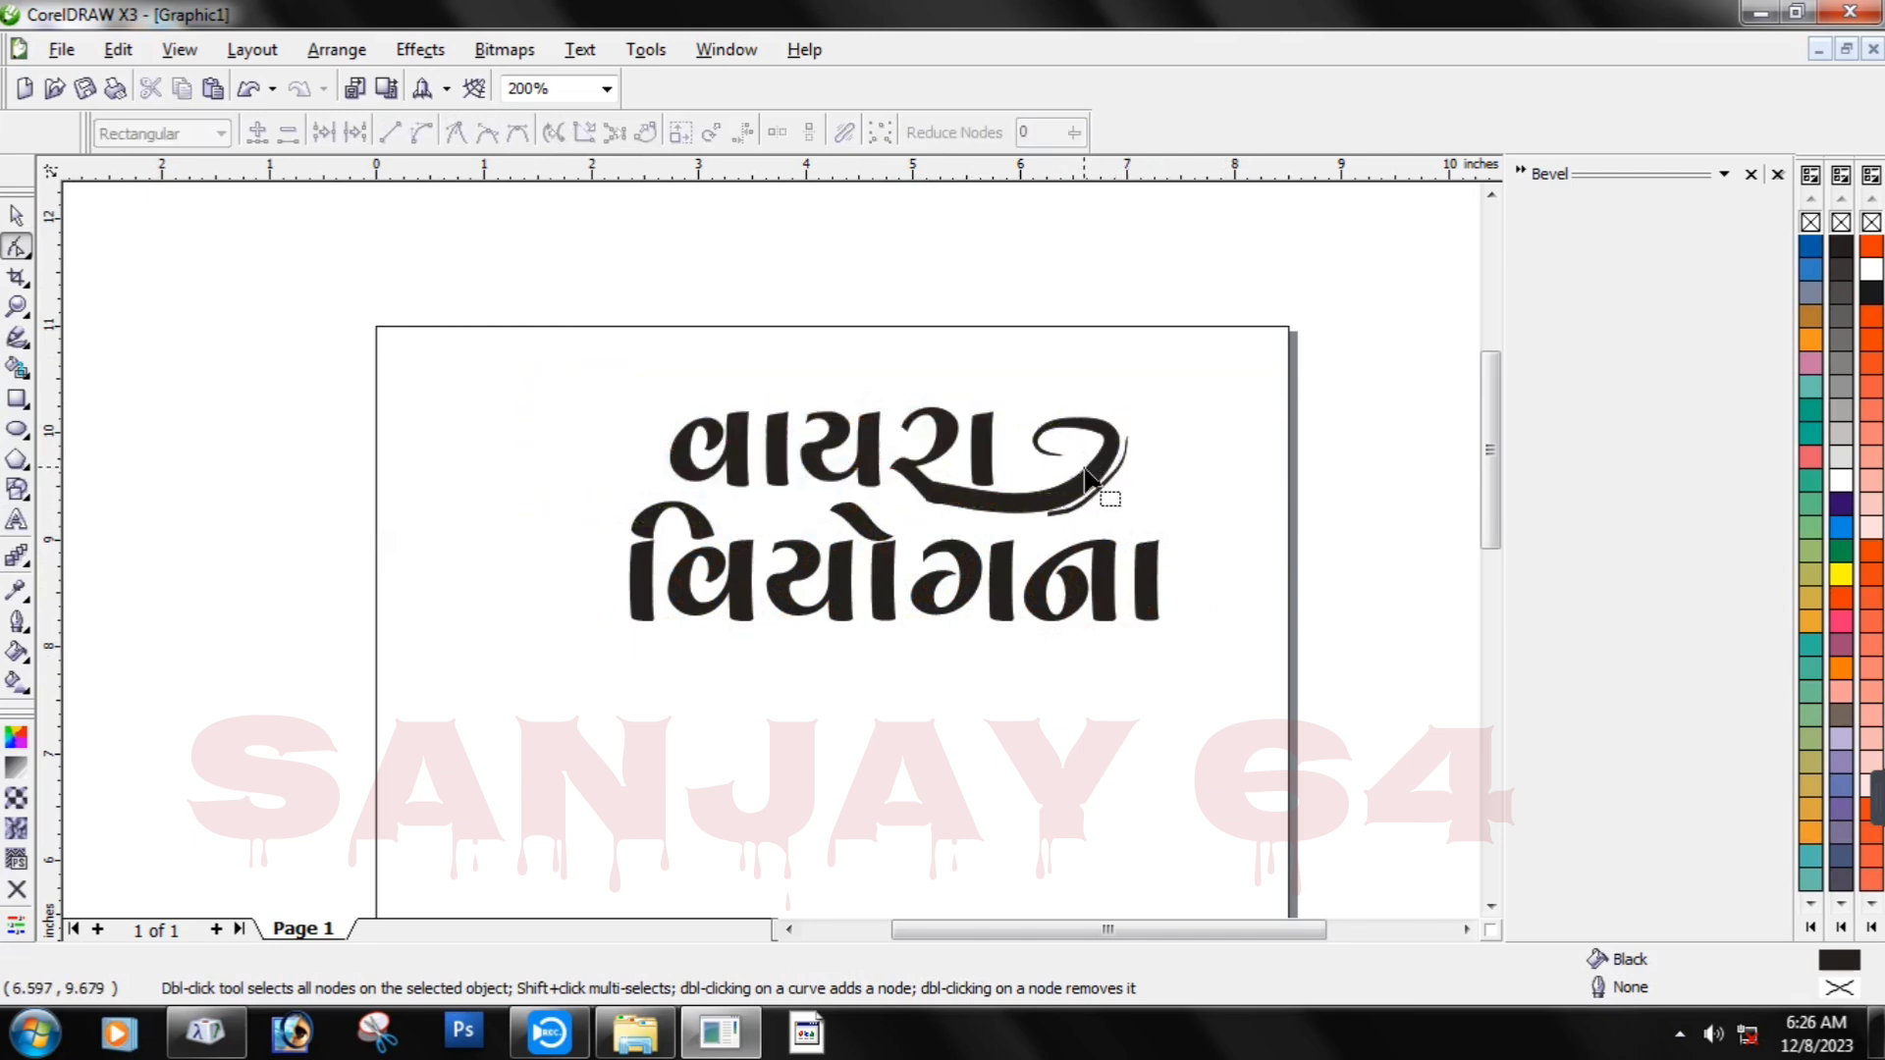
pyautogui.hscroll(2, 1322, 450)
pyautogui.click(894, 488)
pyautogui.moveTo(396, 358); pyautogui.dragTo(909, 538)
pyautogui.click(15, 216)
pyautogui.moveTo(368, 294); pyautogui.dragTo(1113, 530)
pyautogui.moveTo(674, 393); pyautogui.dragTo(1010, 504)
pyautogui.moveTo(391, 351); pyautogui.dragTo(974, 497)
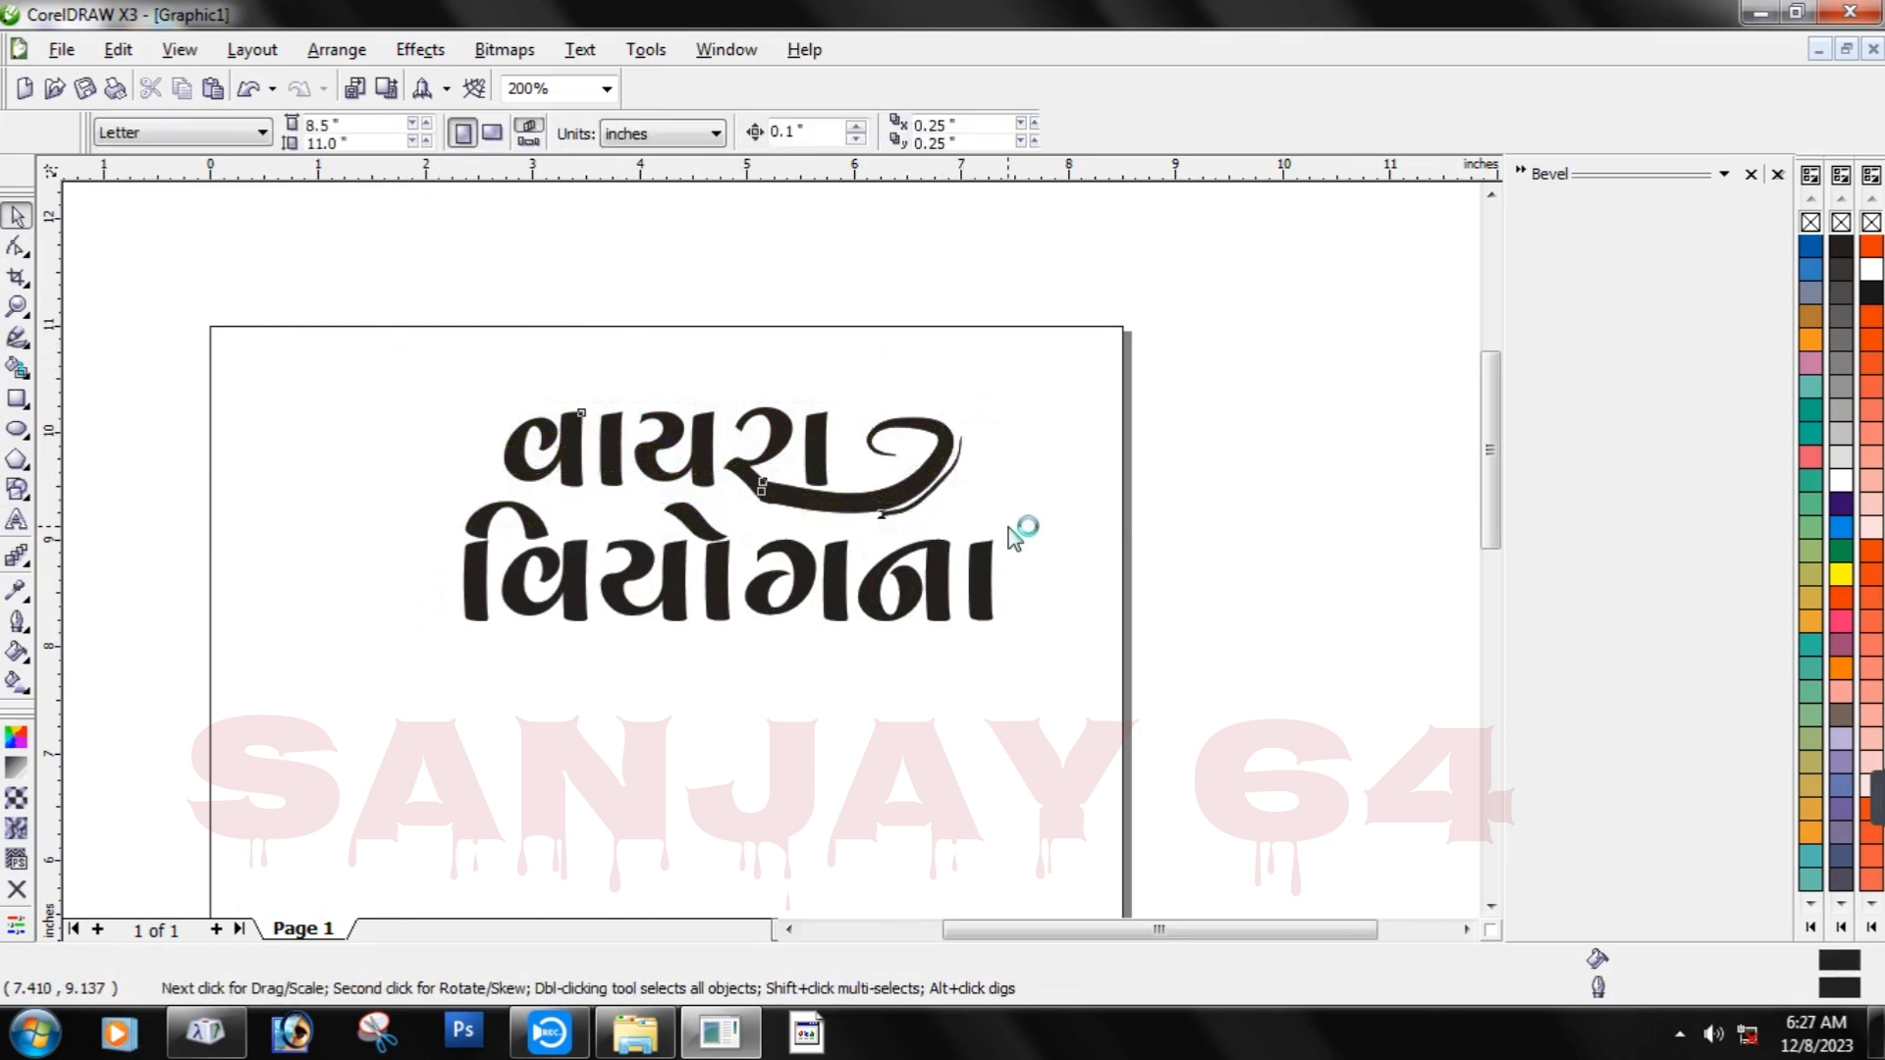
# Enlarge the word "વિયોગના" to about 142 pt so it extends past both ends of "વાયરા".
pyautogui.click(928, 579)
pyautogui.moveTo(1002, 630); pyautogui.dragTo(1081, 648)
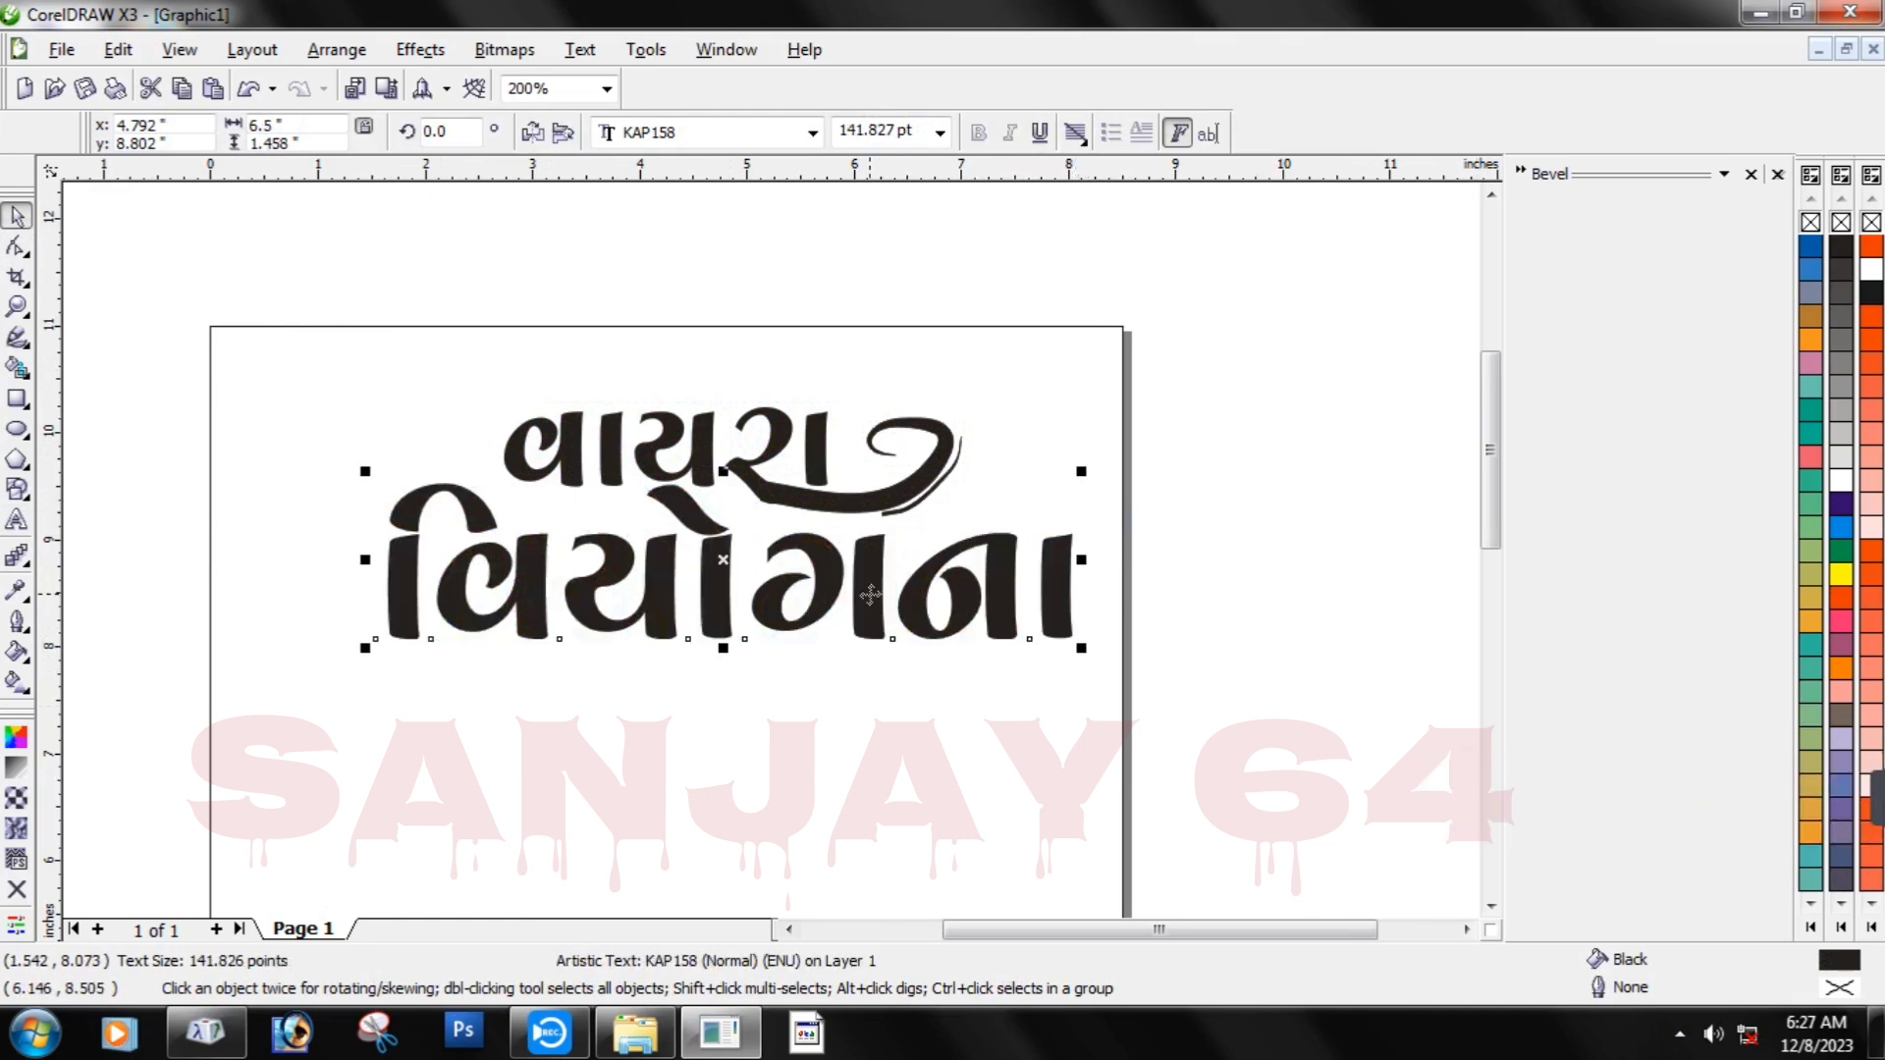
pyautogui.click(843, 734)
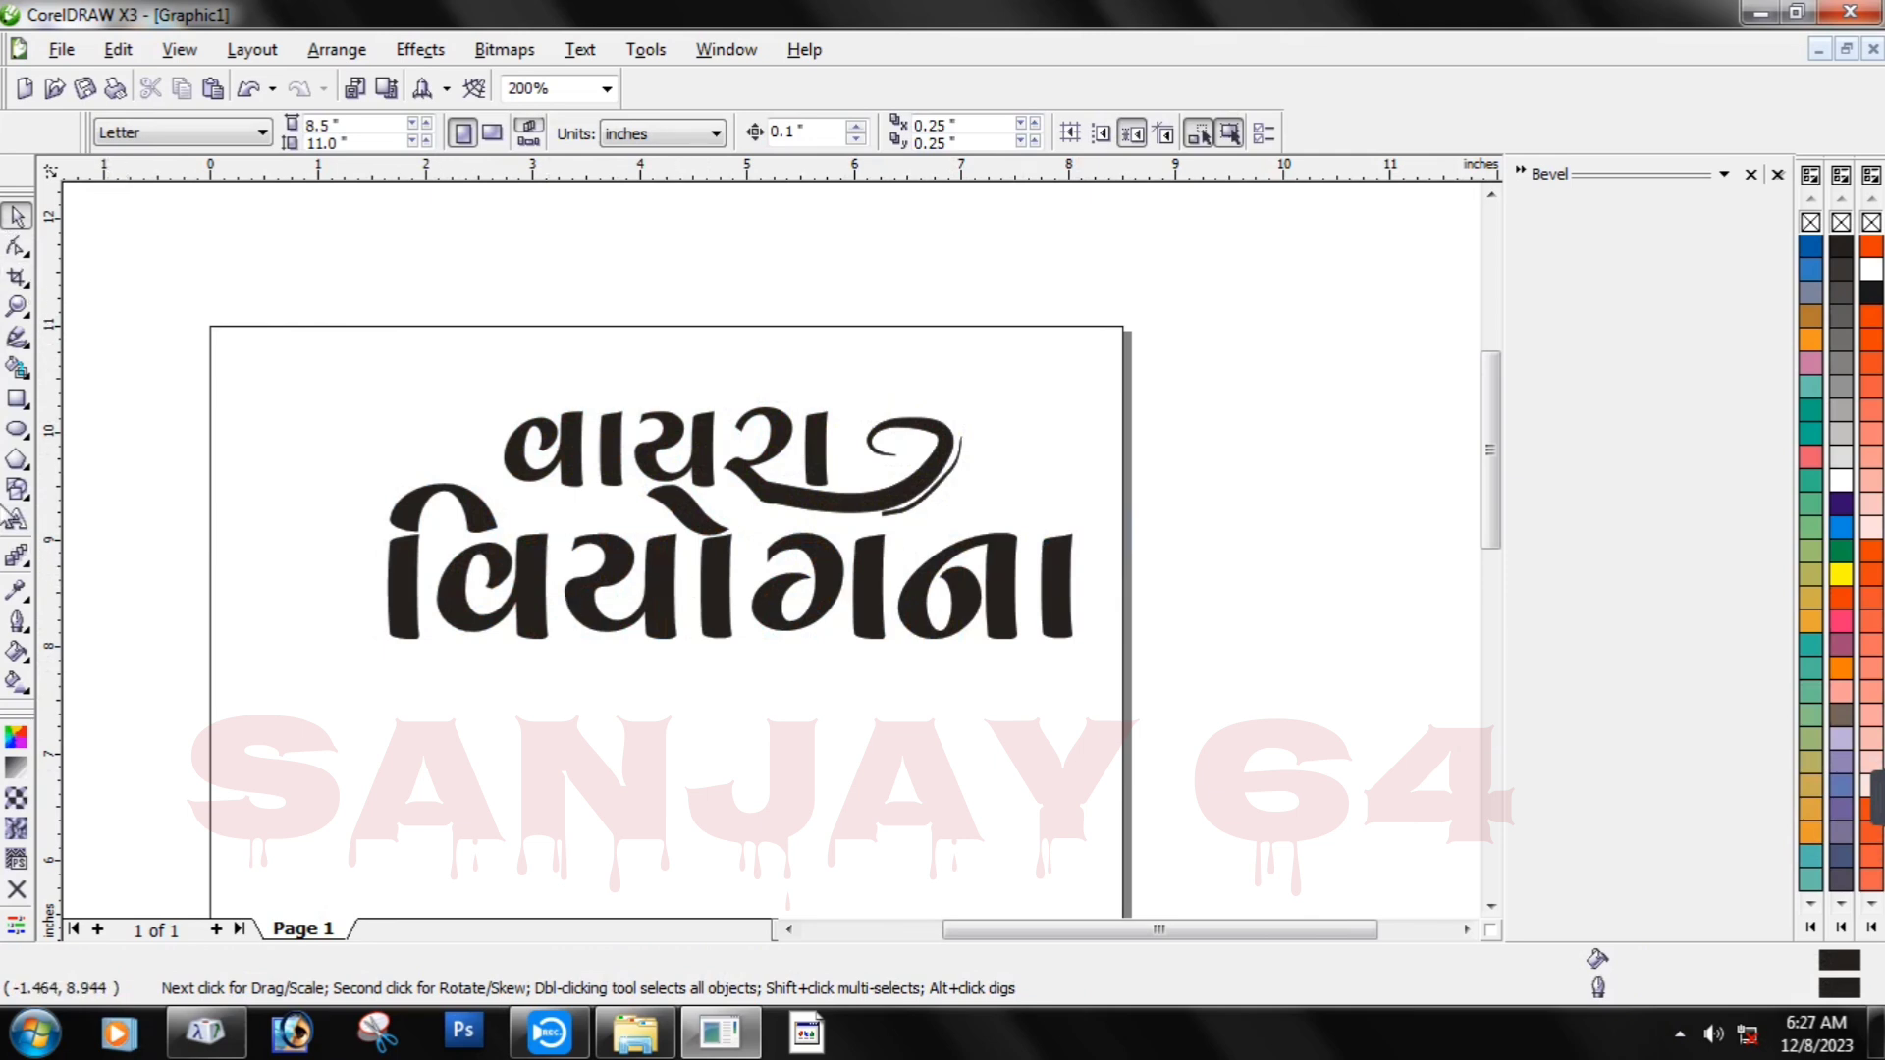
# Try the KAP046 font on the whole word "વિયોગના" and undo the font change.
pyautogui.click(17, 520)
pyautogui.moveTo(1080, 589); pyautogui.dragTo(811, 340)
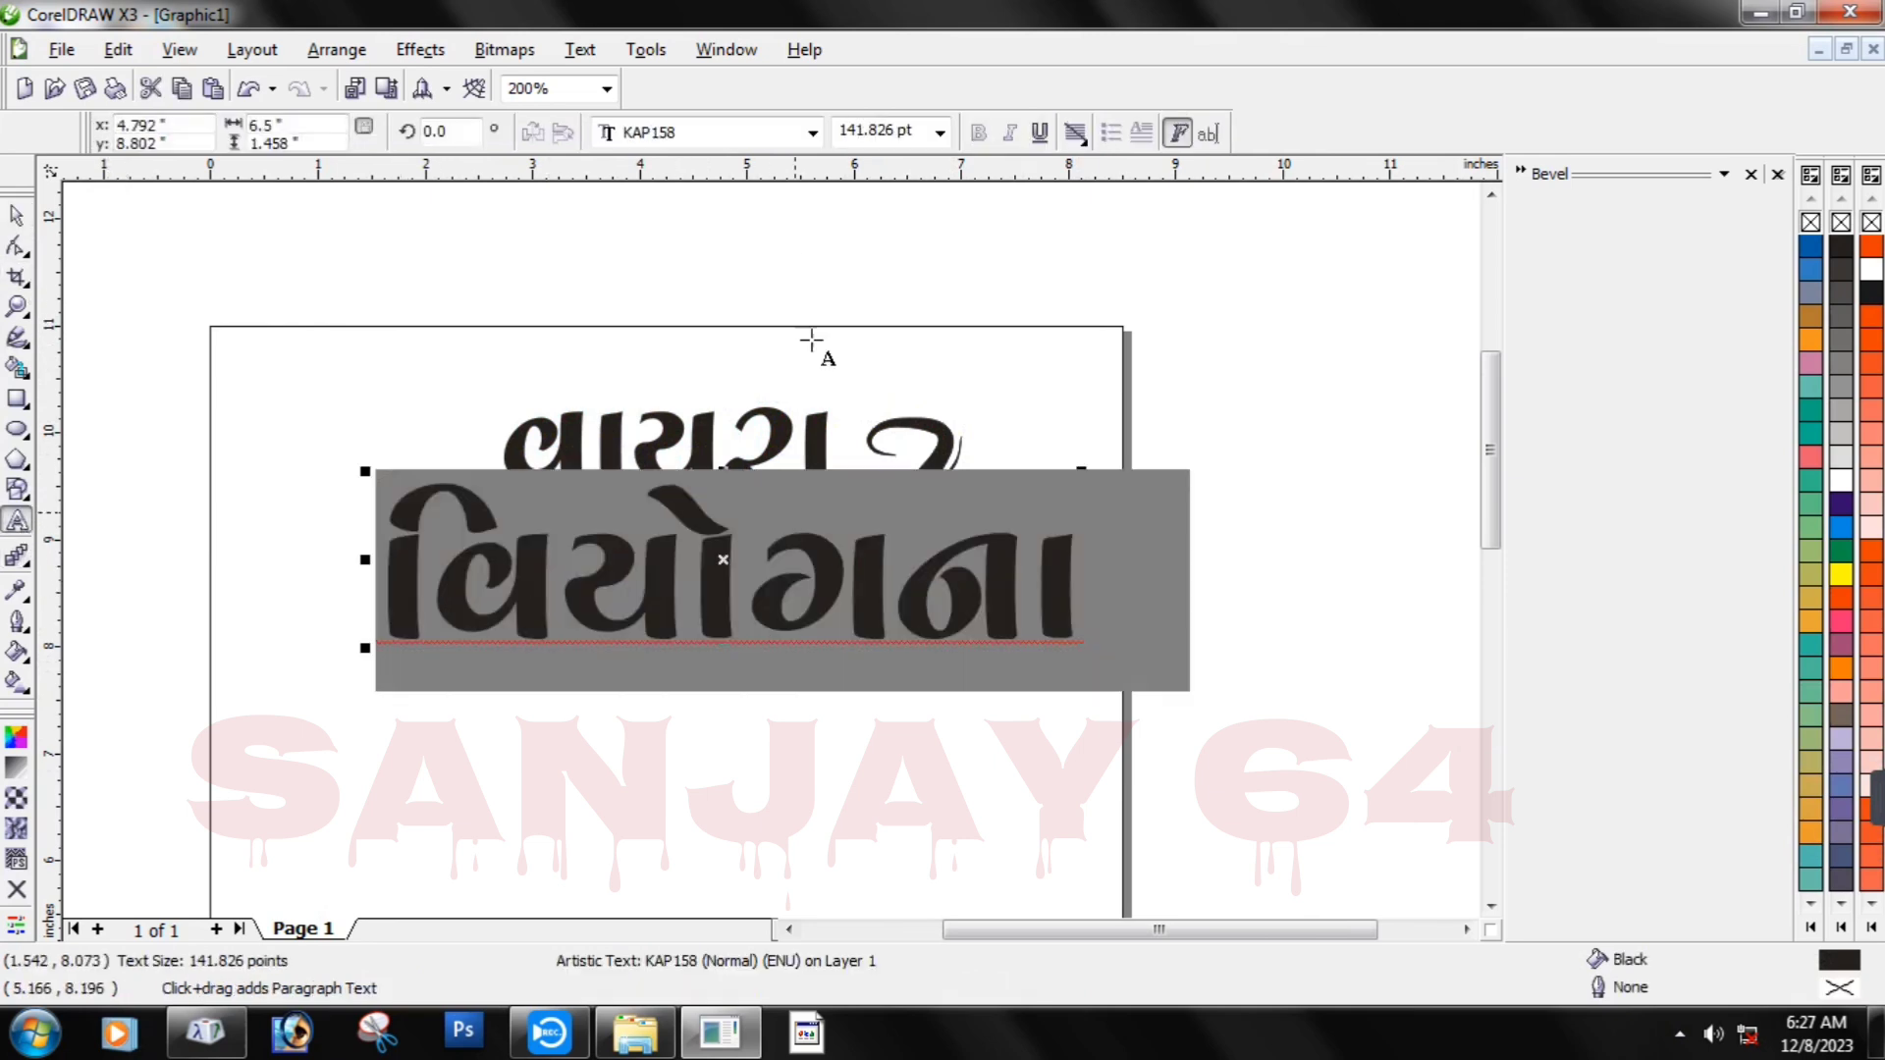
pyautogui.click(812, 133)
pyautogui.click(807, 247)
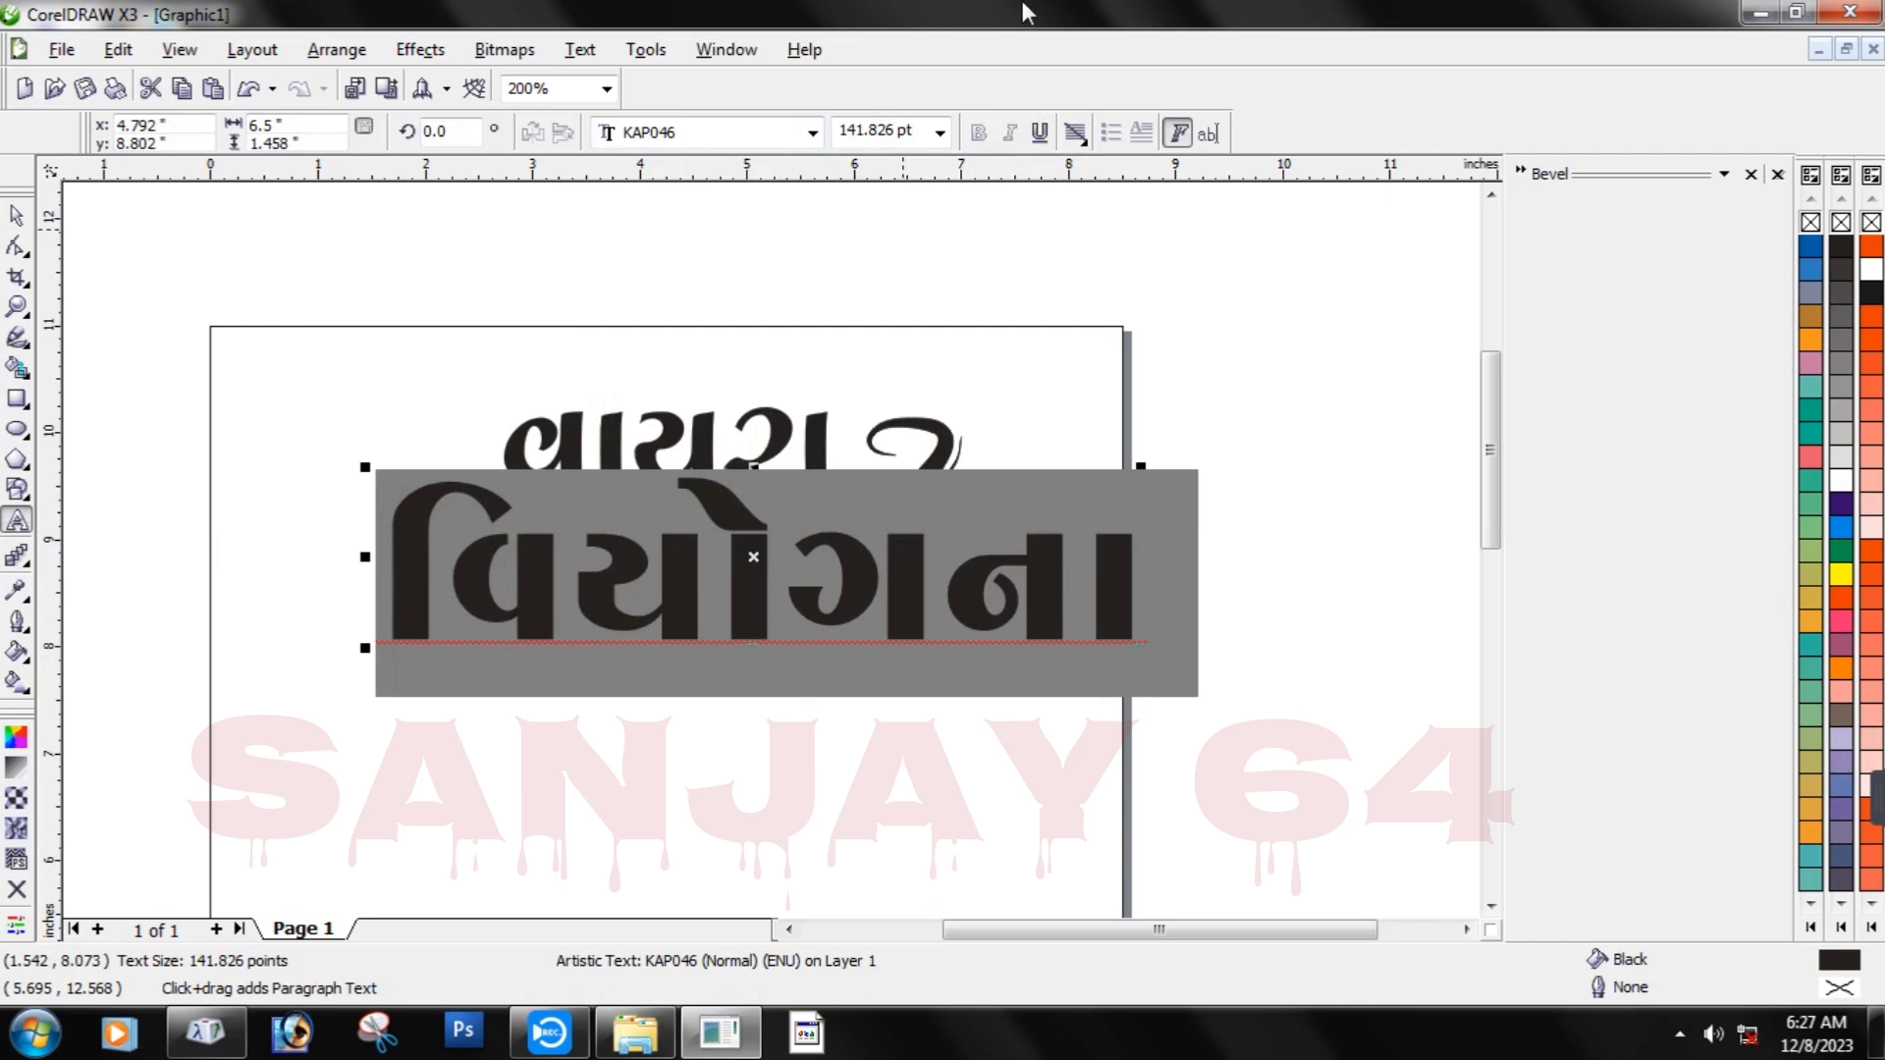
pyautogui.hotkey('ctrl', 'z')
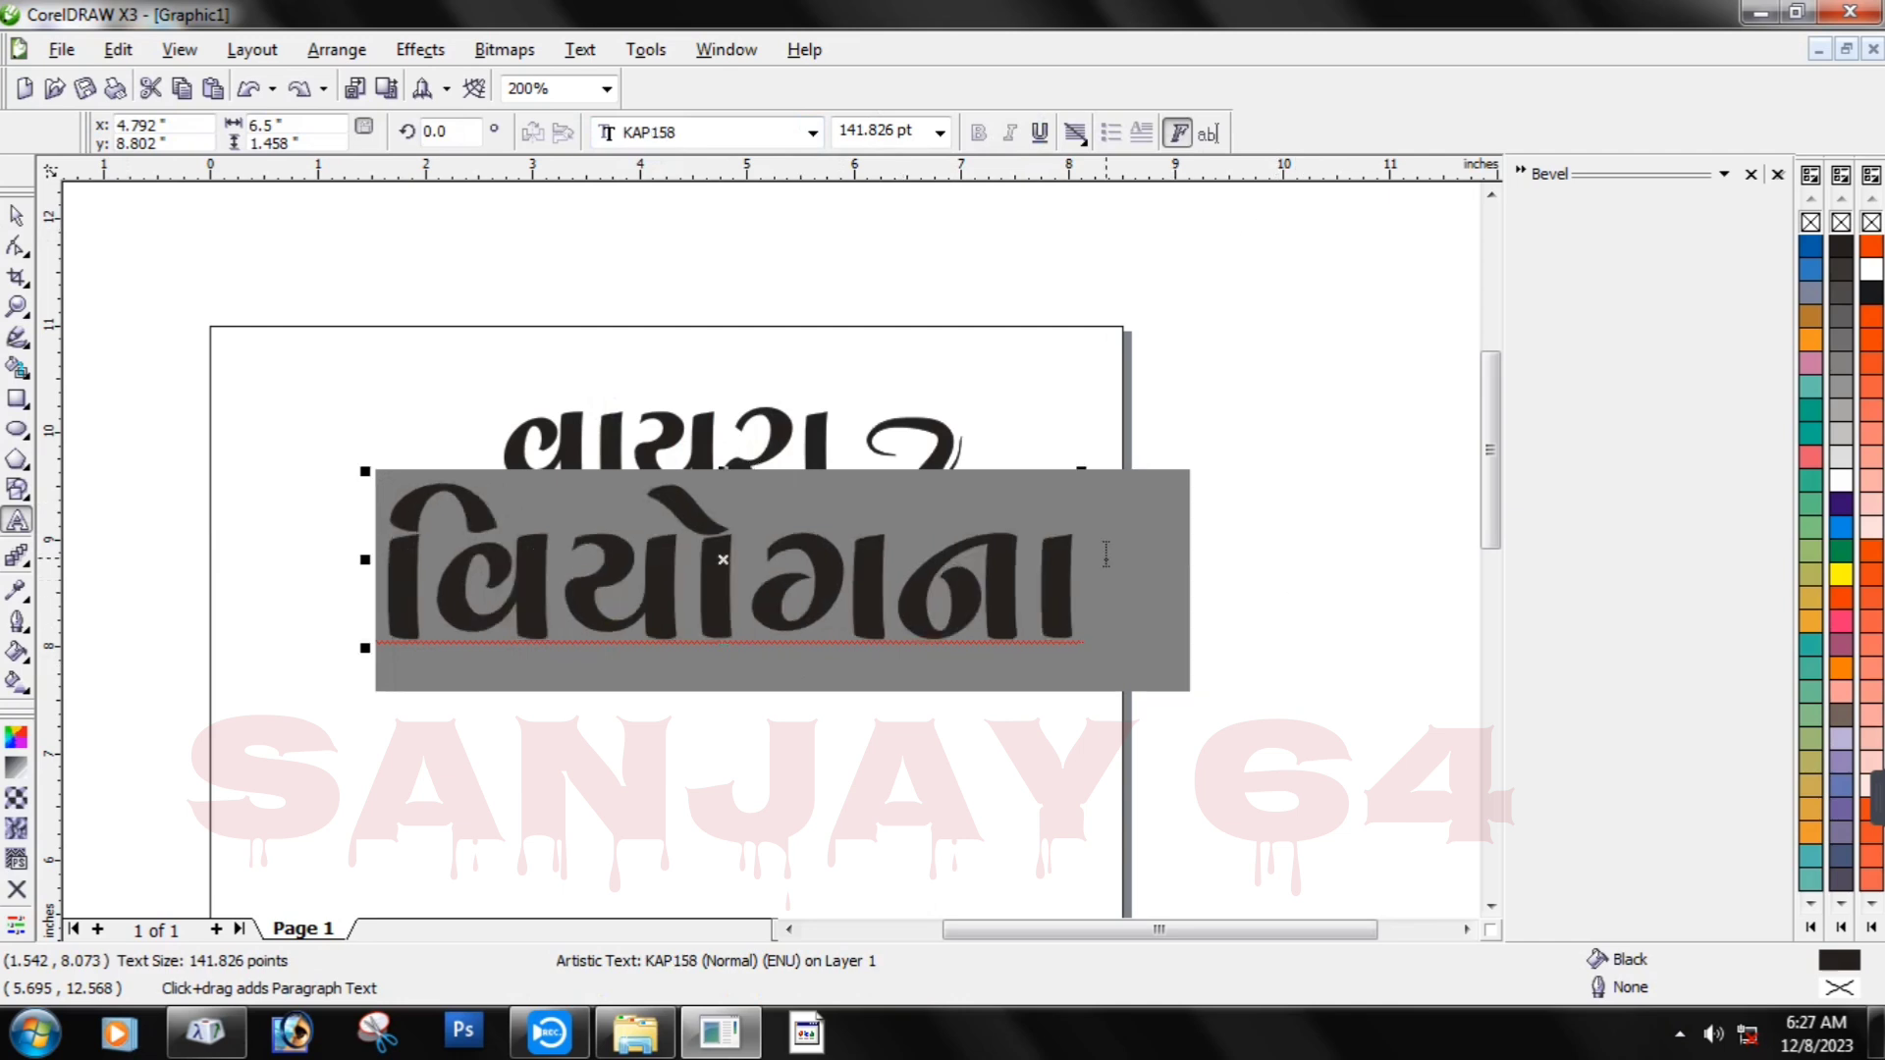
pyautogui.click(810, 738)
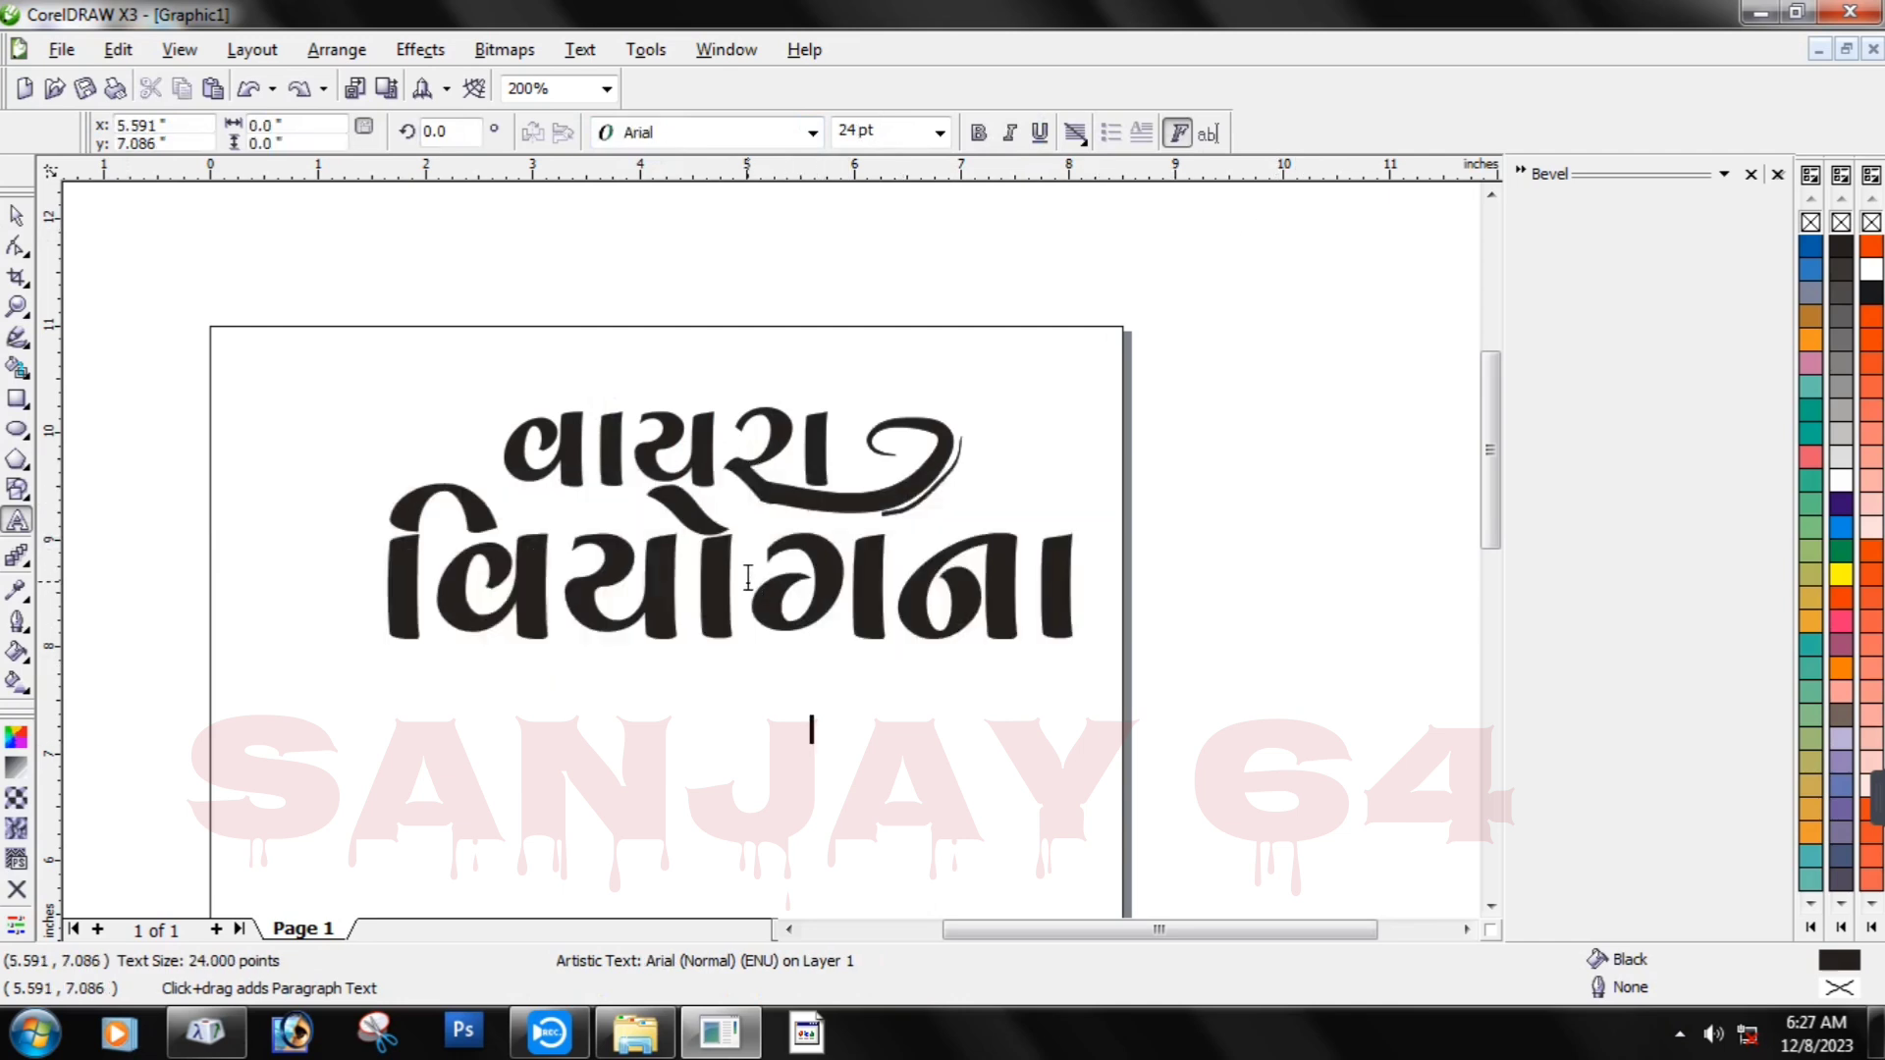
# Try removing the leading vowel sign "િ" from "વિયોગના" and undo the removal.
pyautogui.click(432, 550)
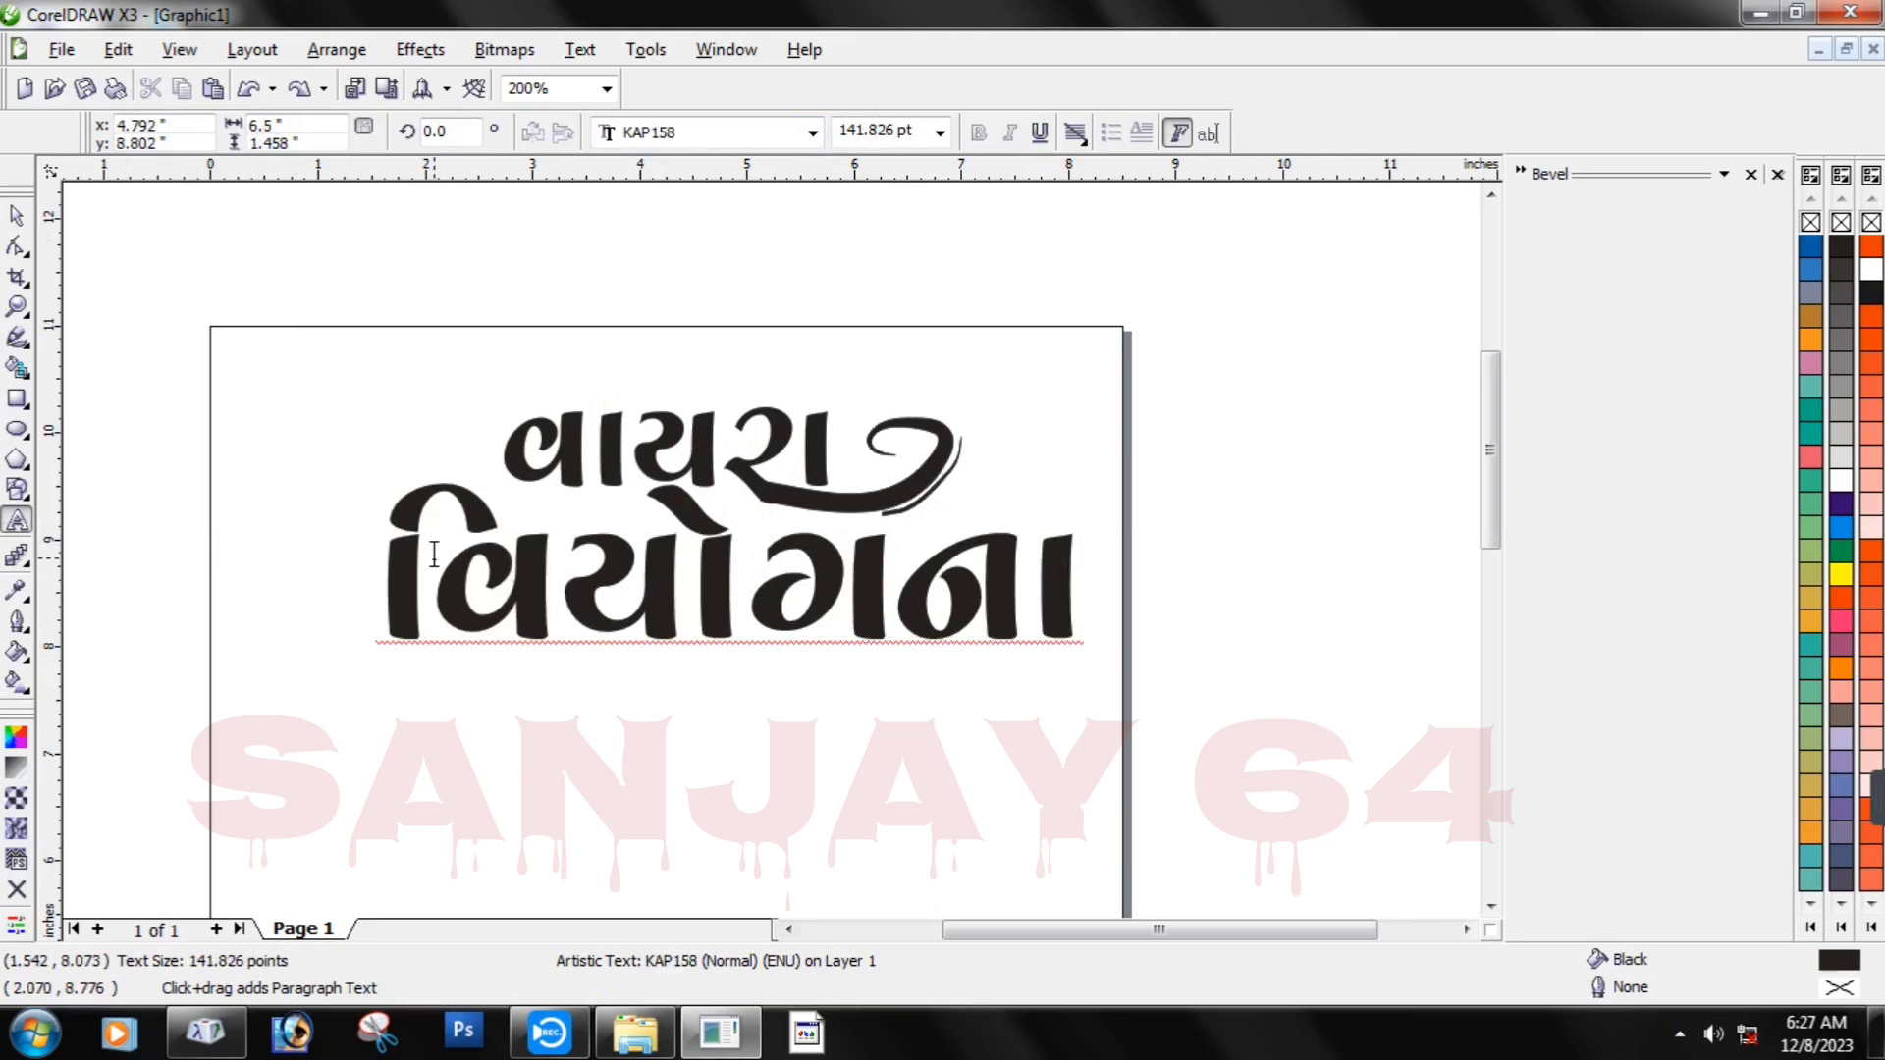
pyautogui.press('BackSpace')
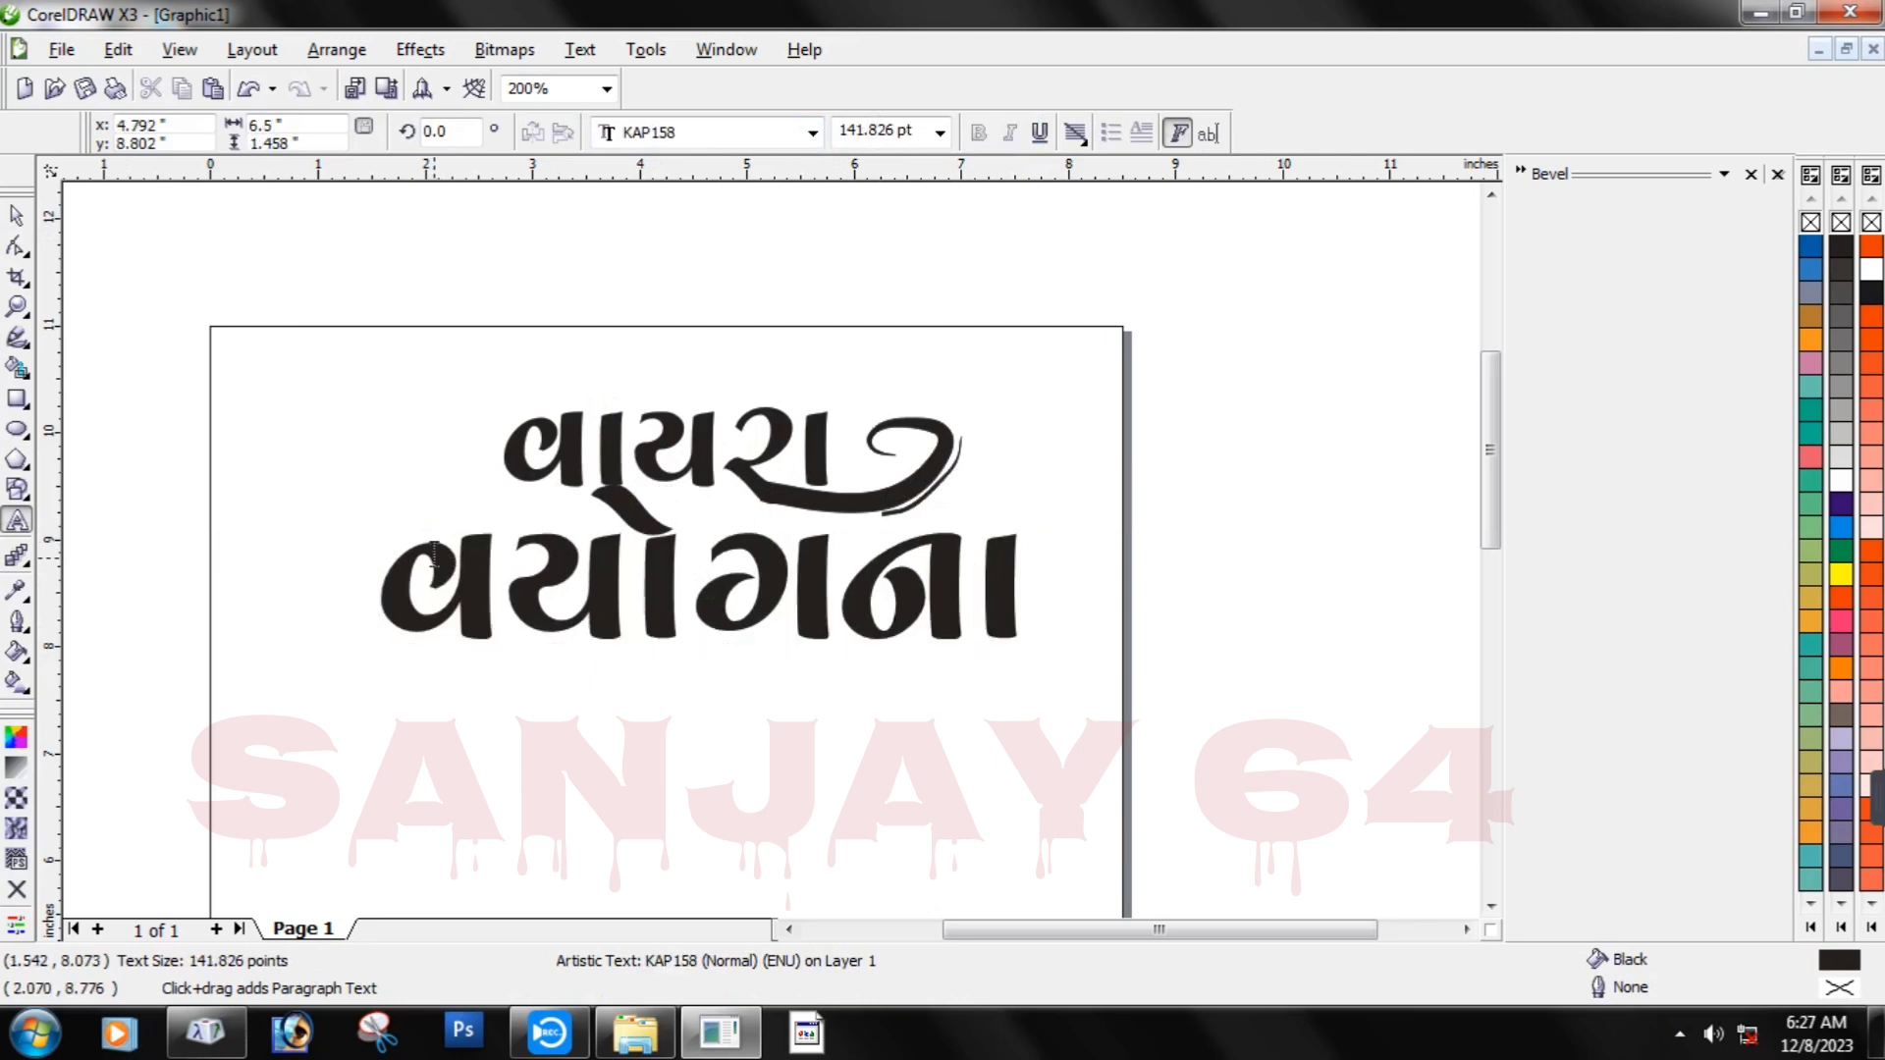
pyautogui.hotkey('ctrl', 'space')
pyautogui.press('Down')
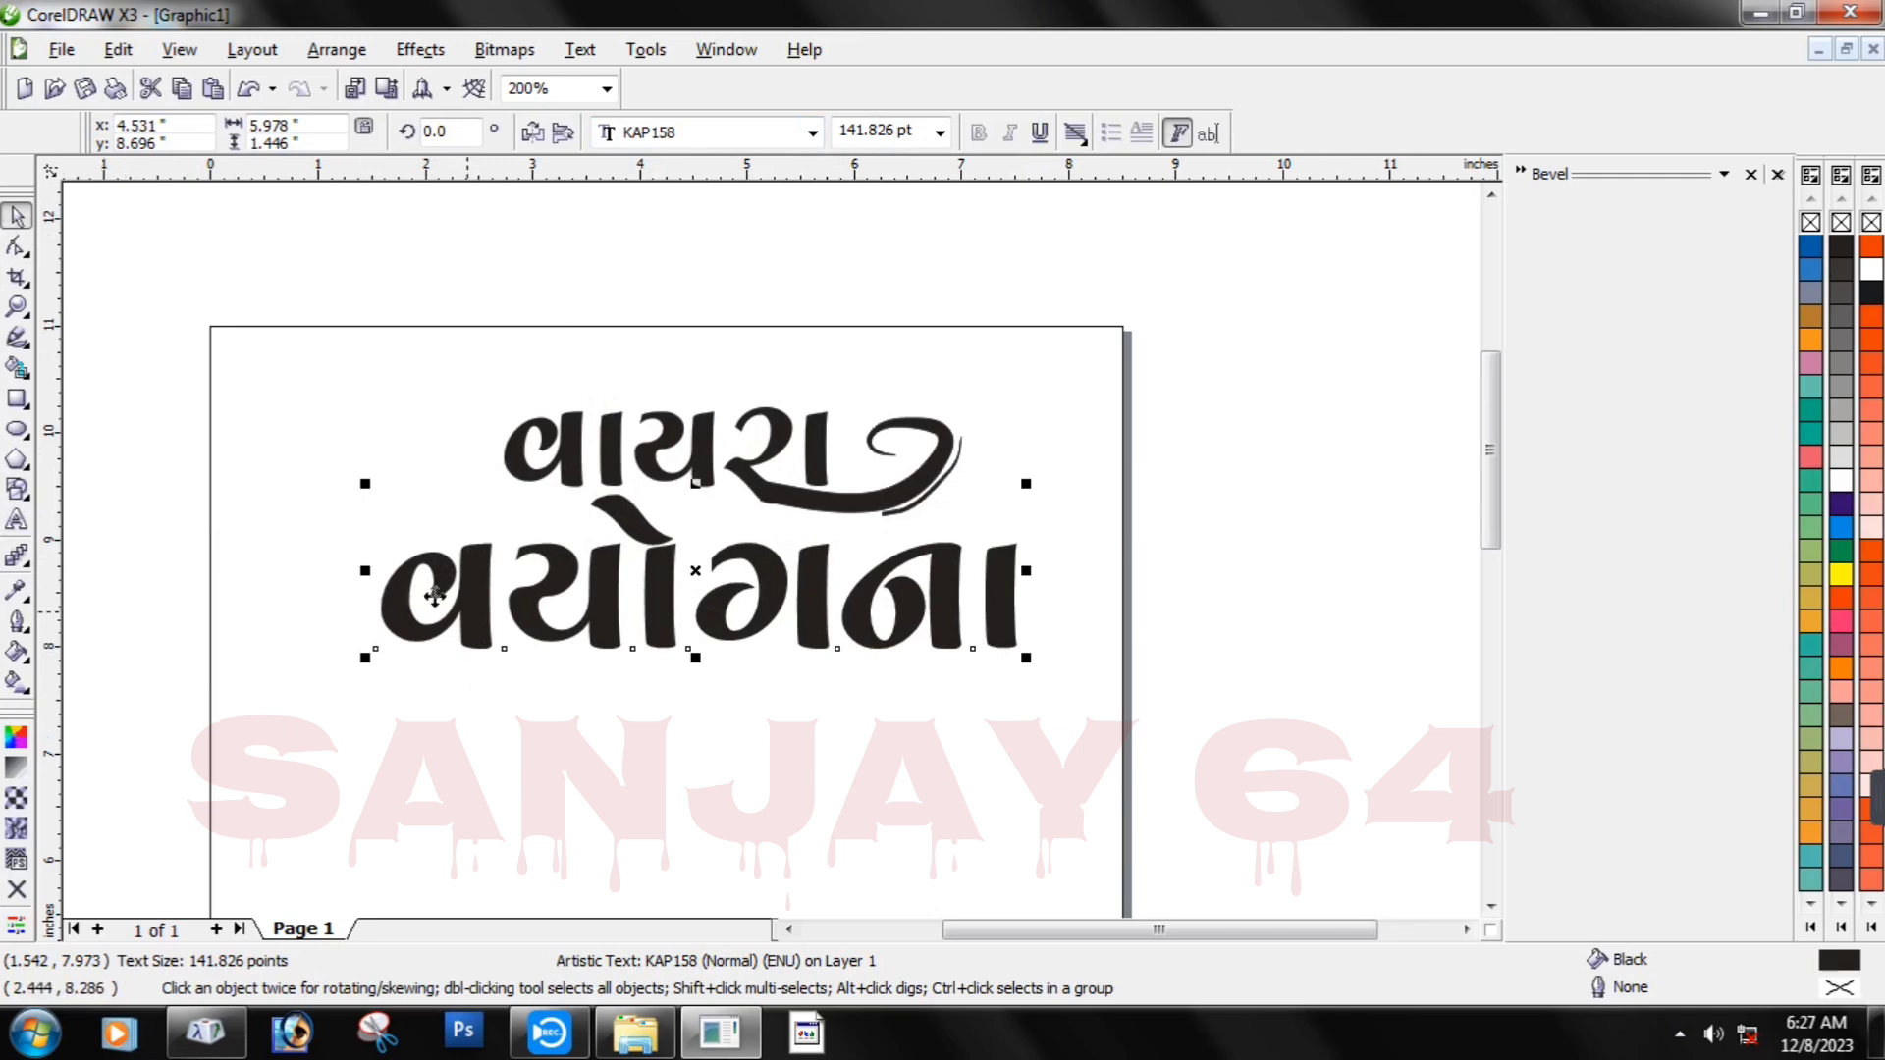
pyautogui.hotkey('ctrl', 'z')
pyautogui.hotkey('ctrl', 'z')
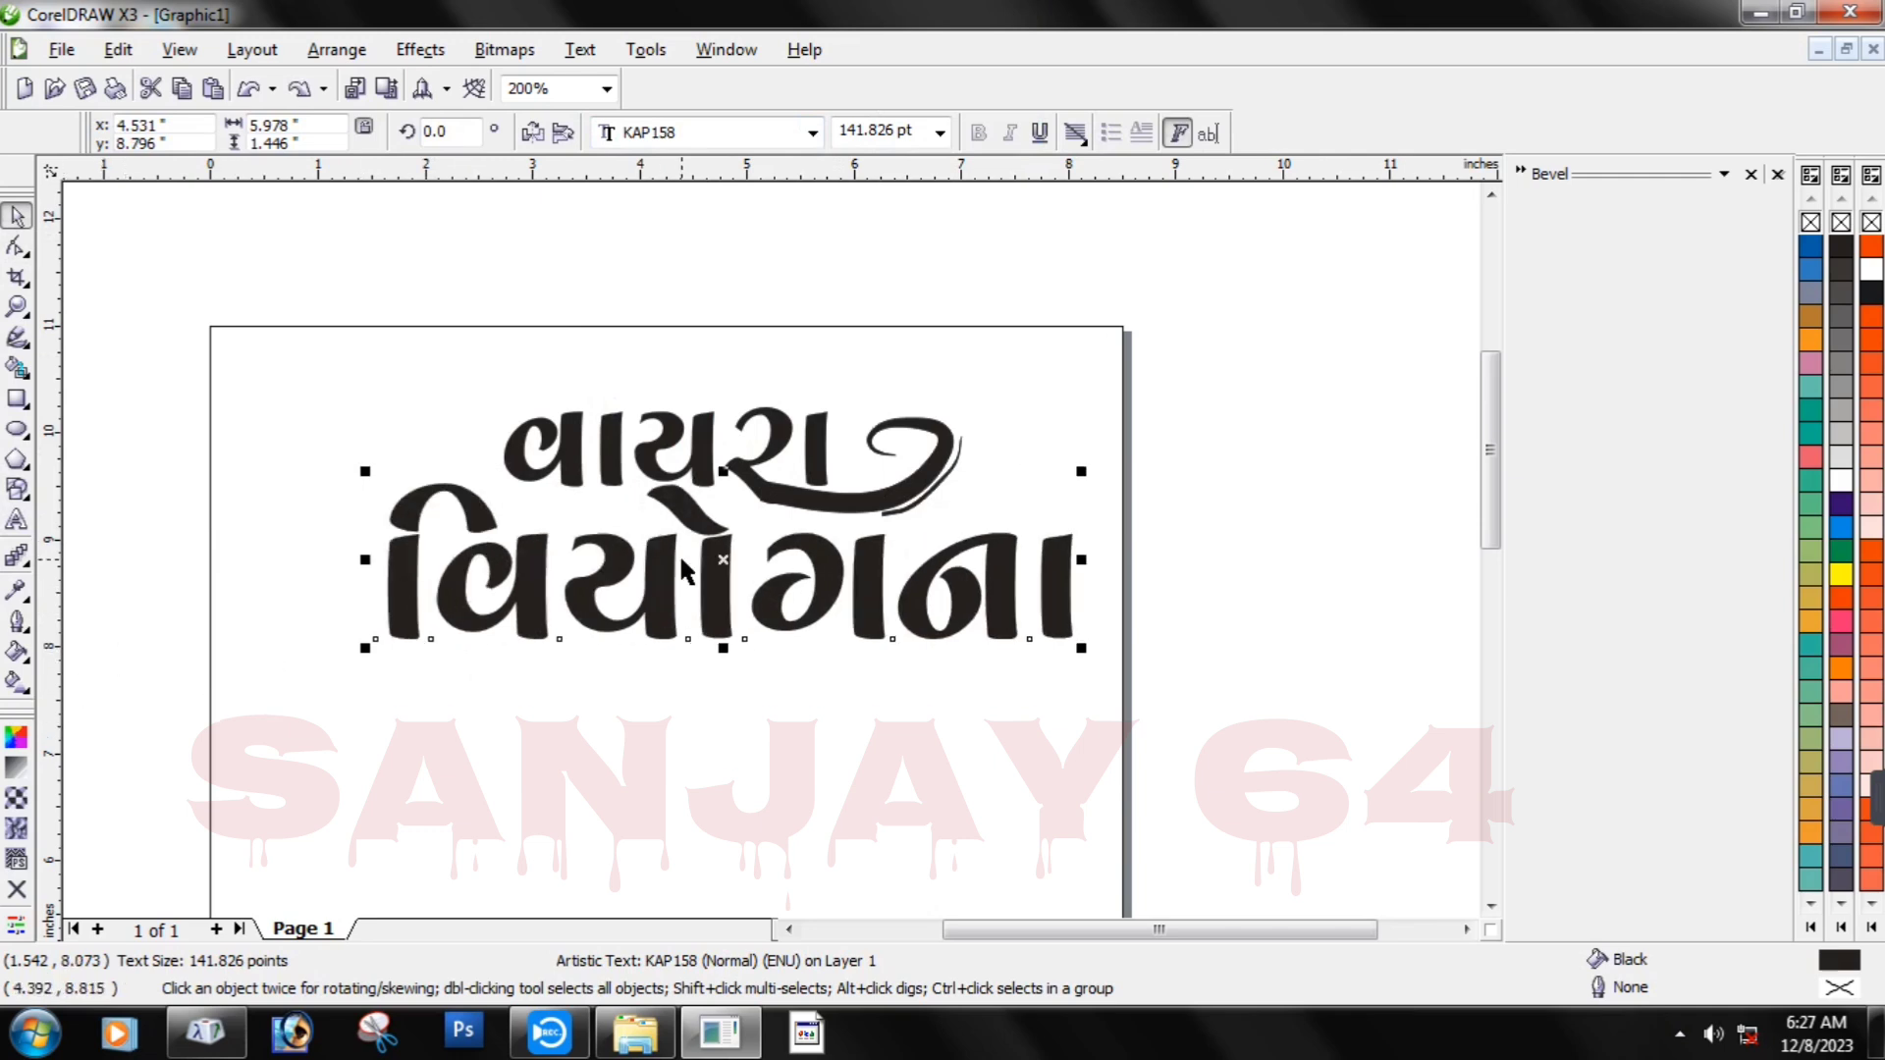
# Move the word "વિયોગના" down 0.2 inches, away from the swash above it.
pyautogui.hotkey('ctrl', 'z')
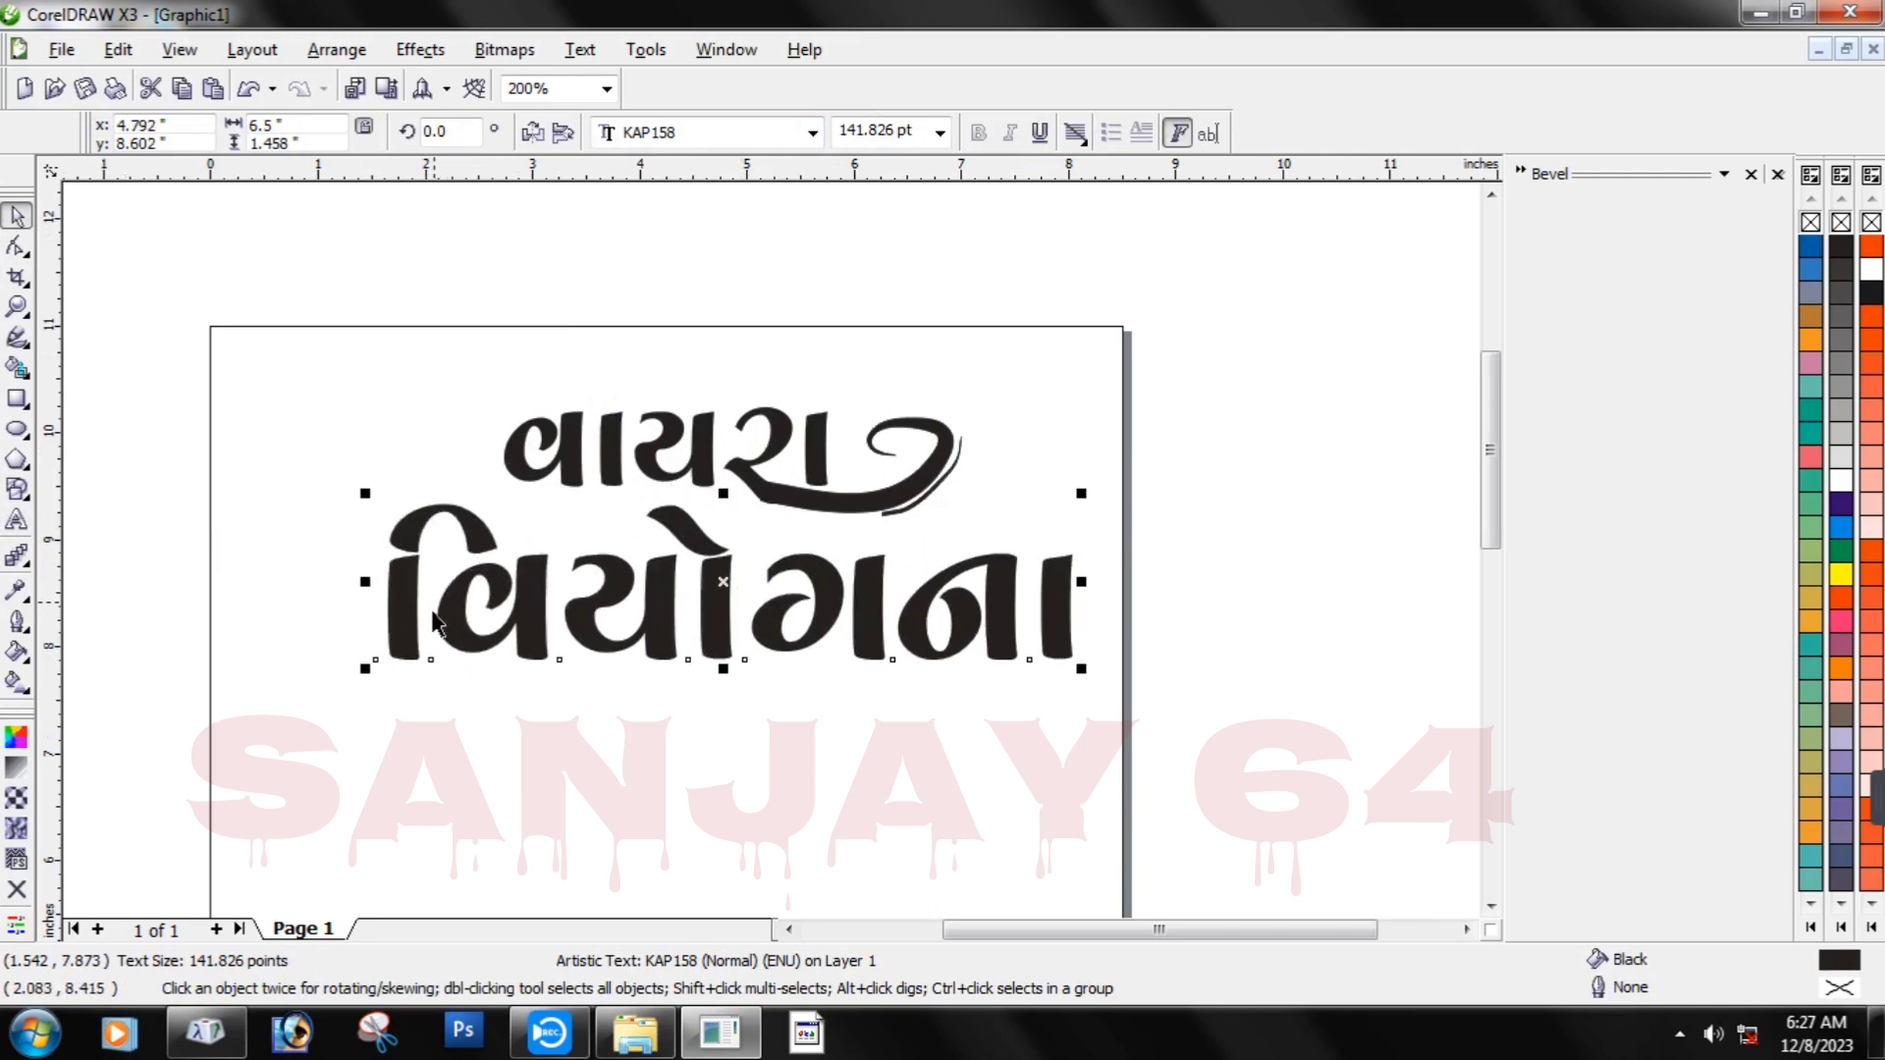
pyautogui.press('Escape')
# Try the KAP142 and KAP149 fonts on the leading vowel sign "િ" of "વિયોગના".
pyautogui.press('F8')
pyautogui.click(432, 579)
pyautogui.hotkey('shift', 'Left')
pyautogui.click(813, 132)
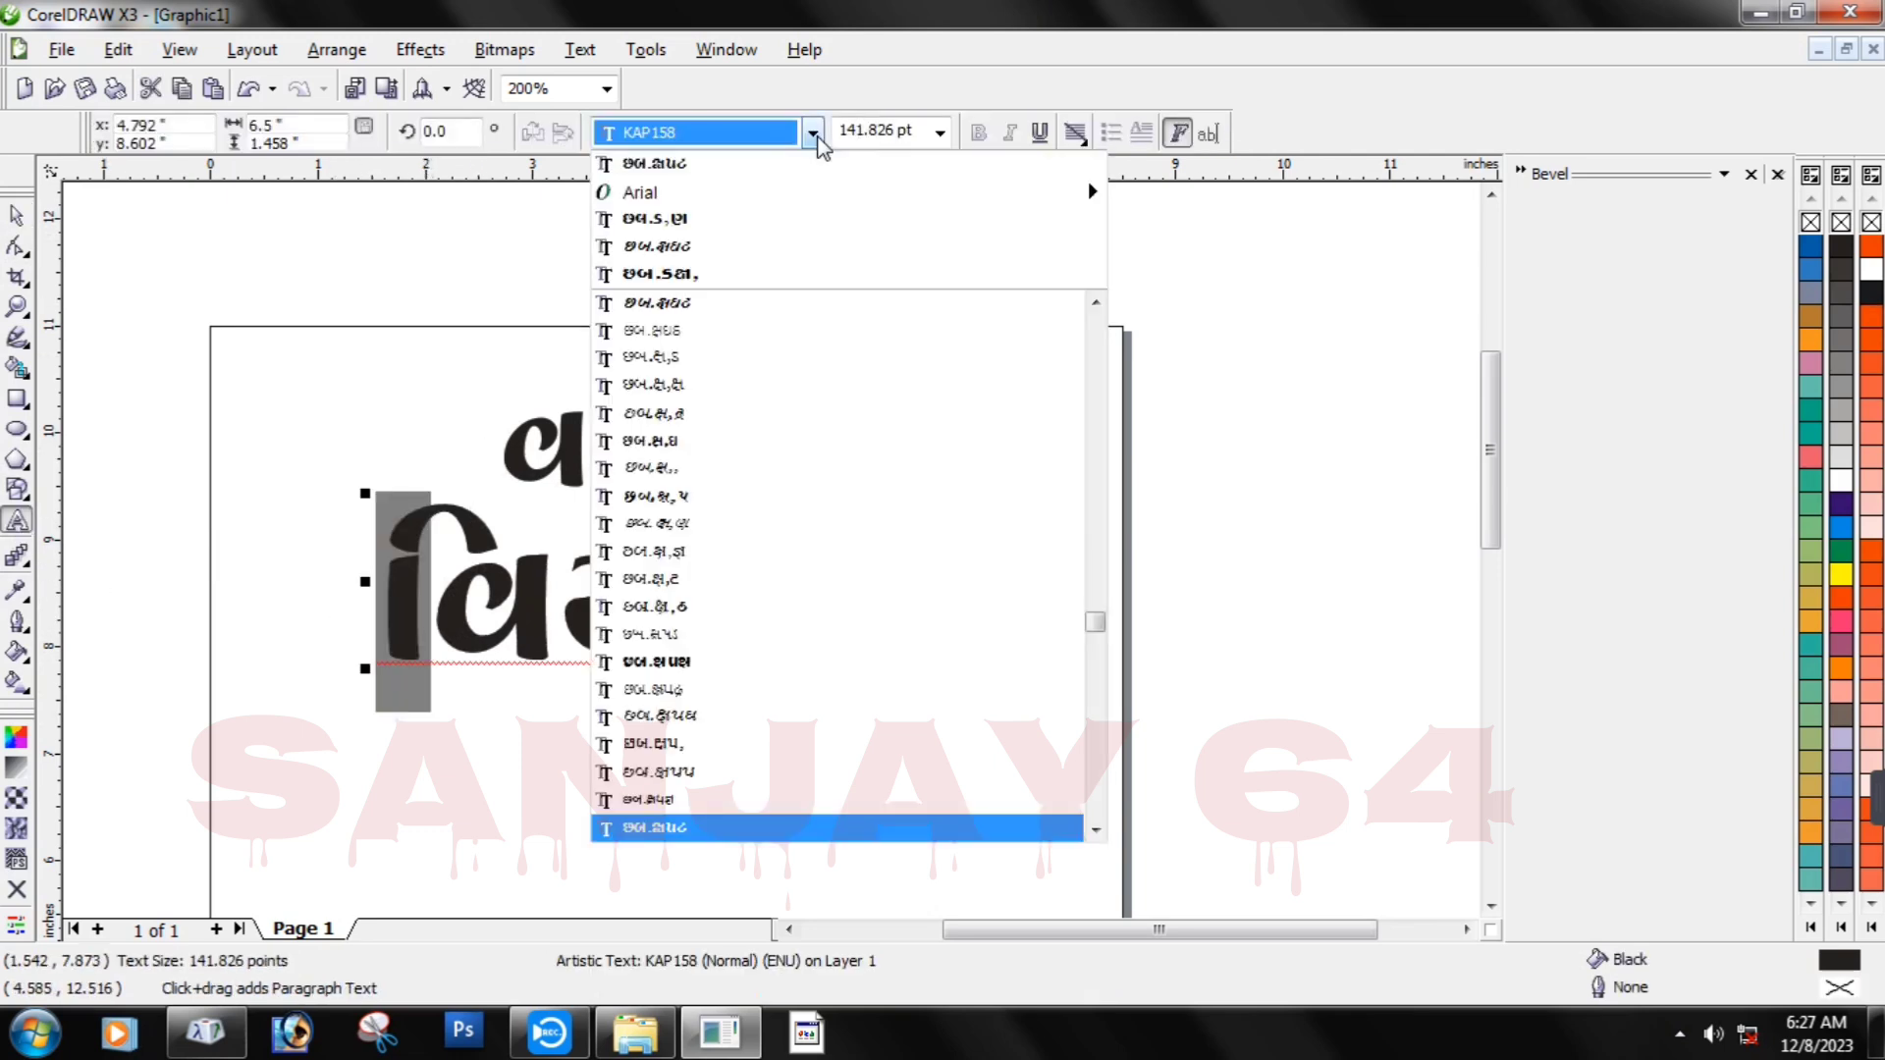
pyautogui.moveTo(763, 195)
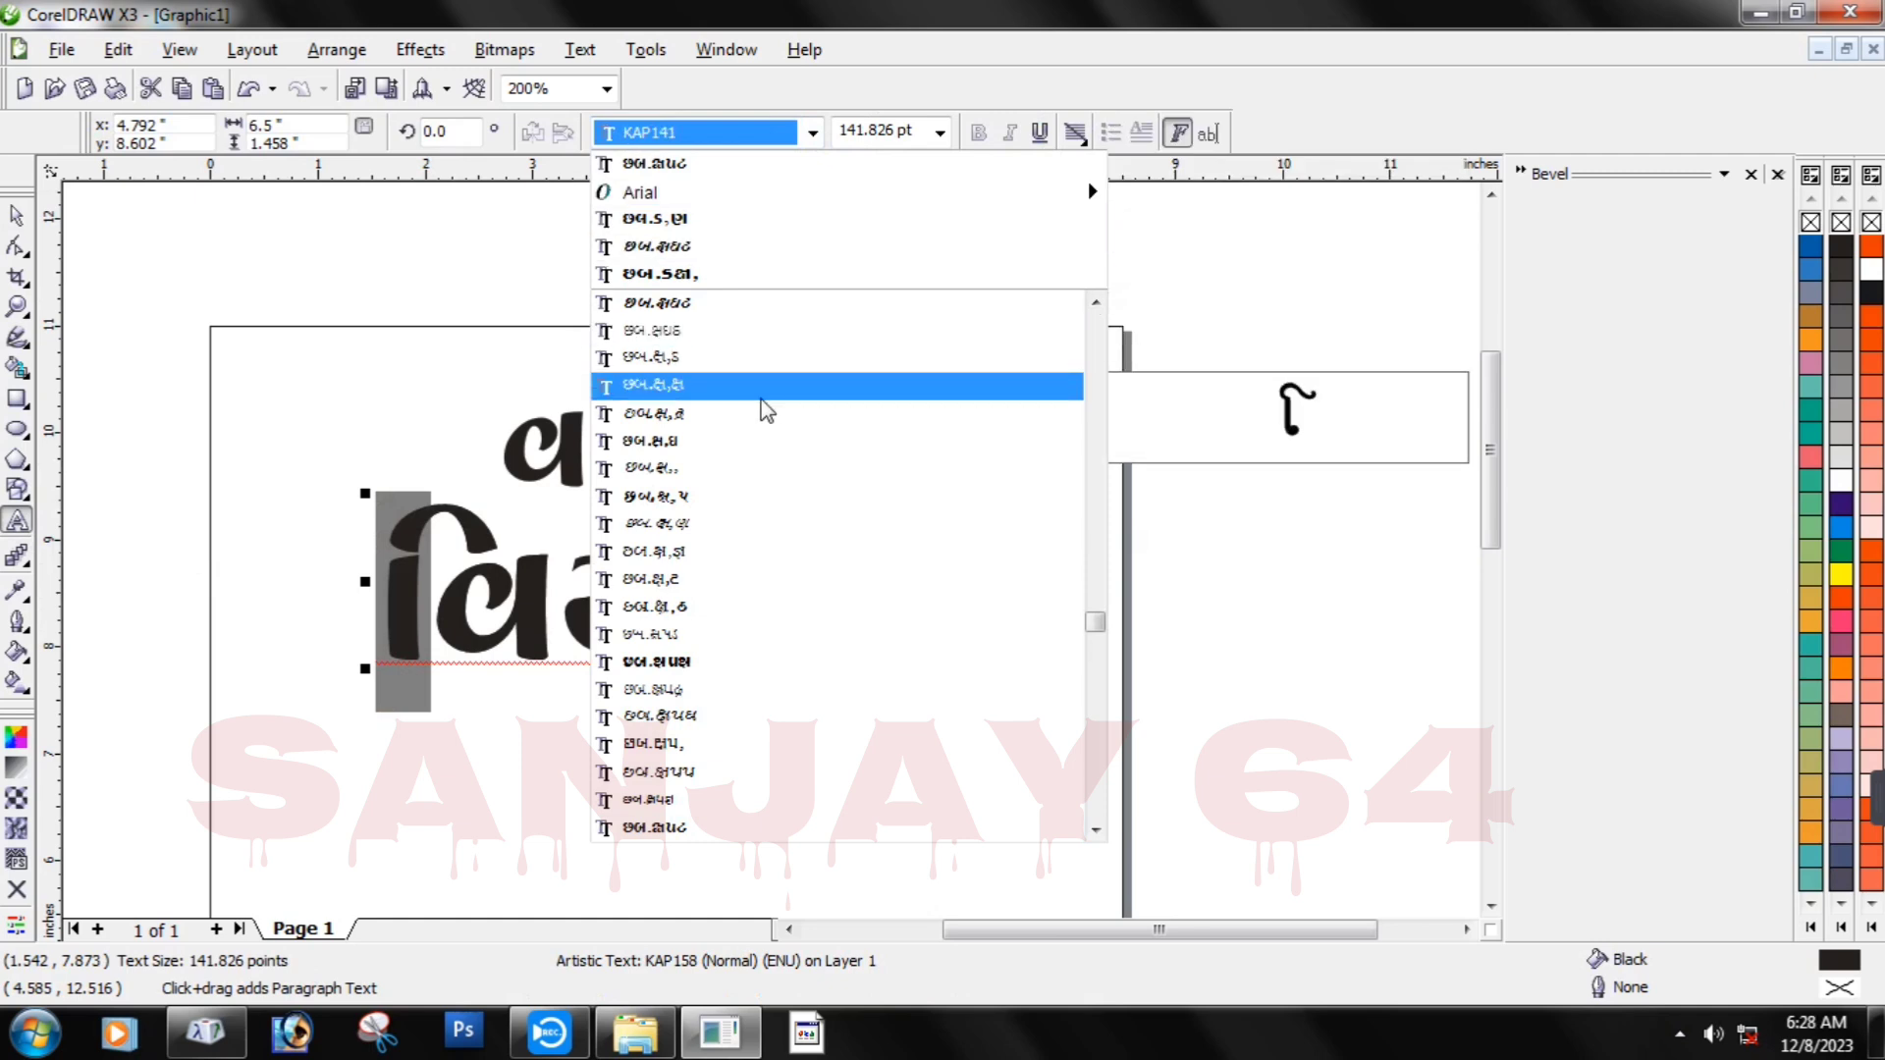
pyautogui.click(762, 416)
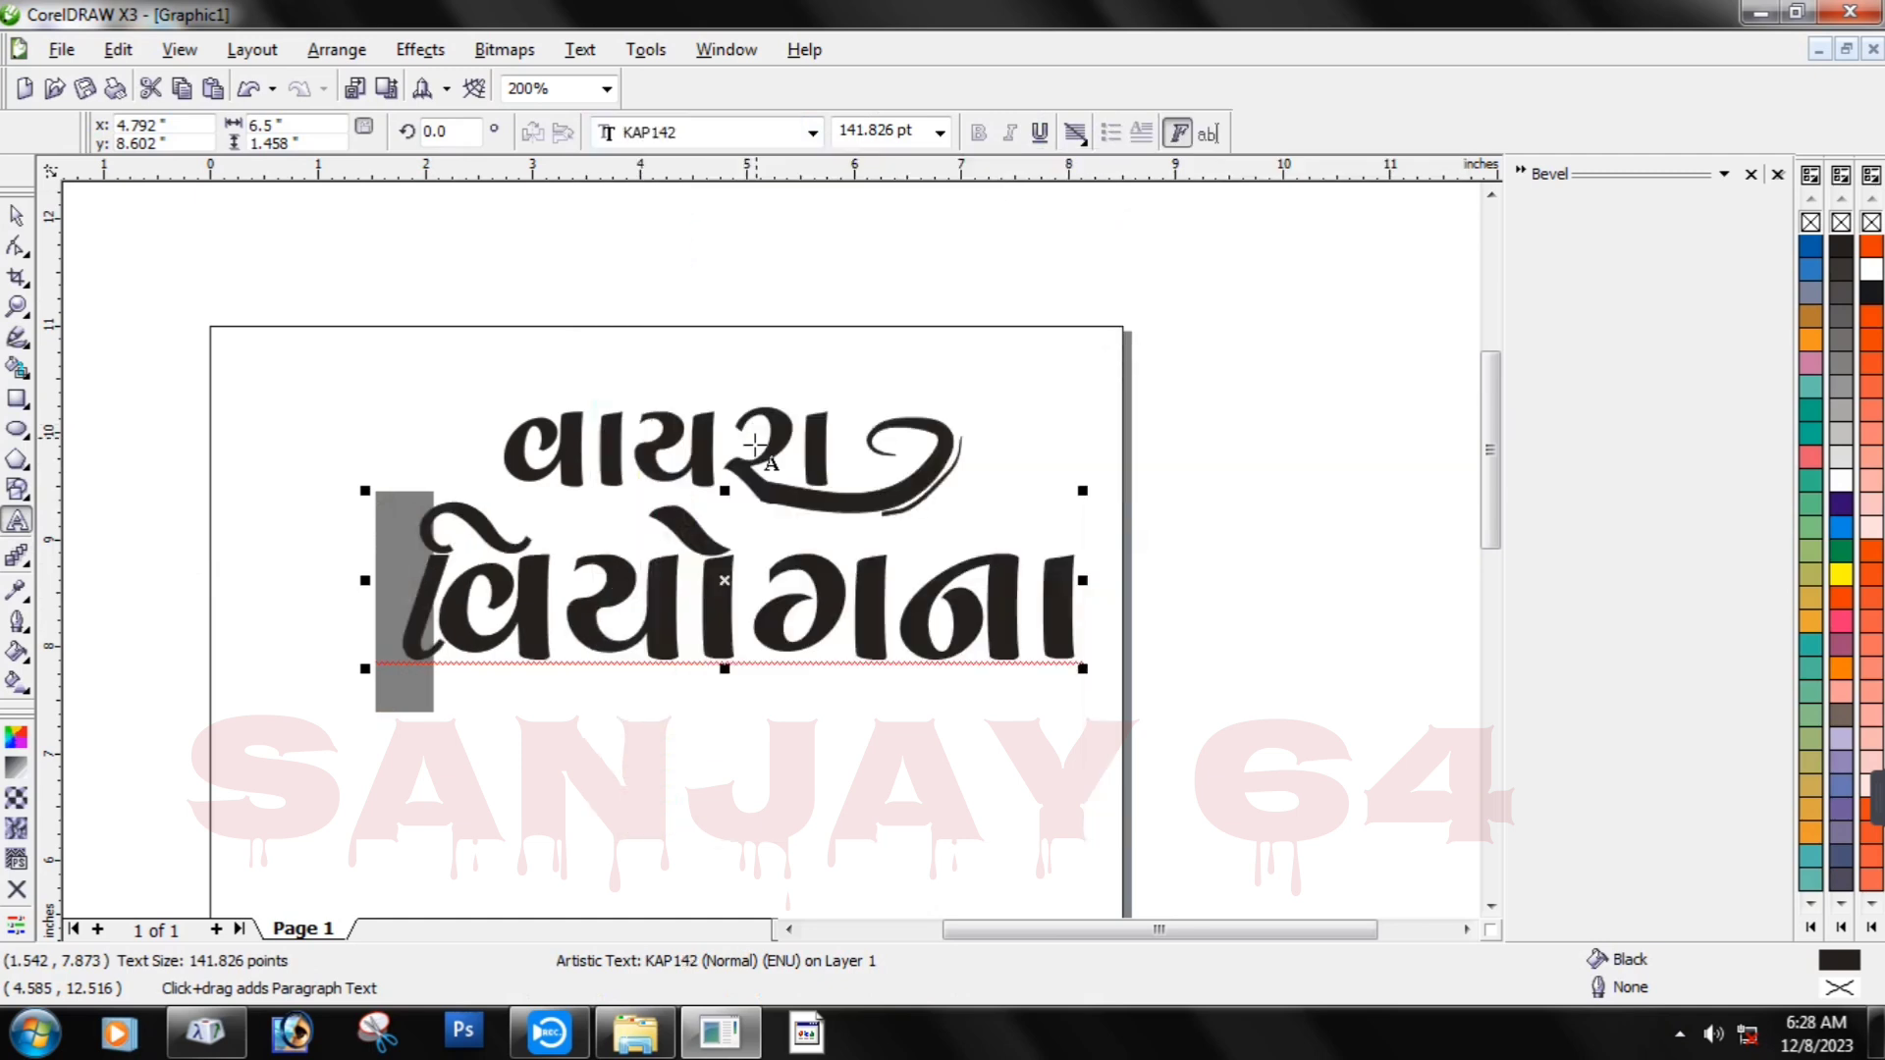
pyautogui.click(813, 131)
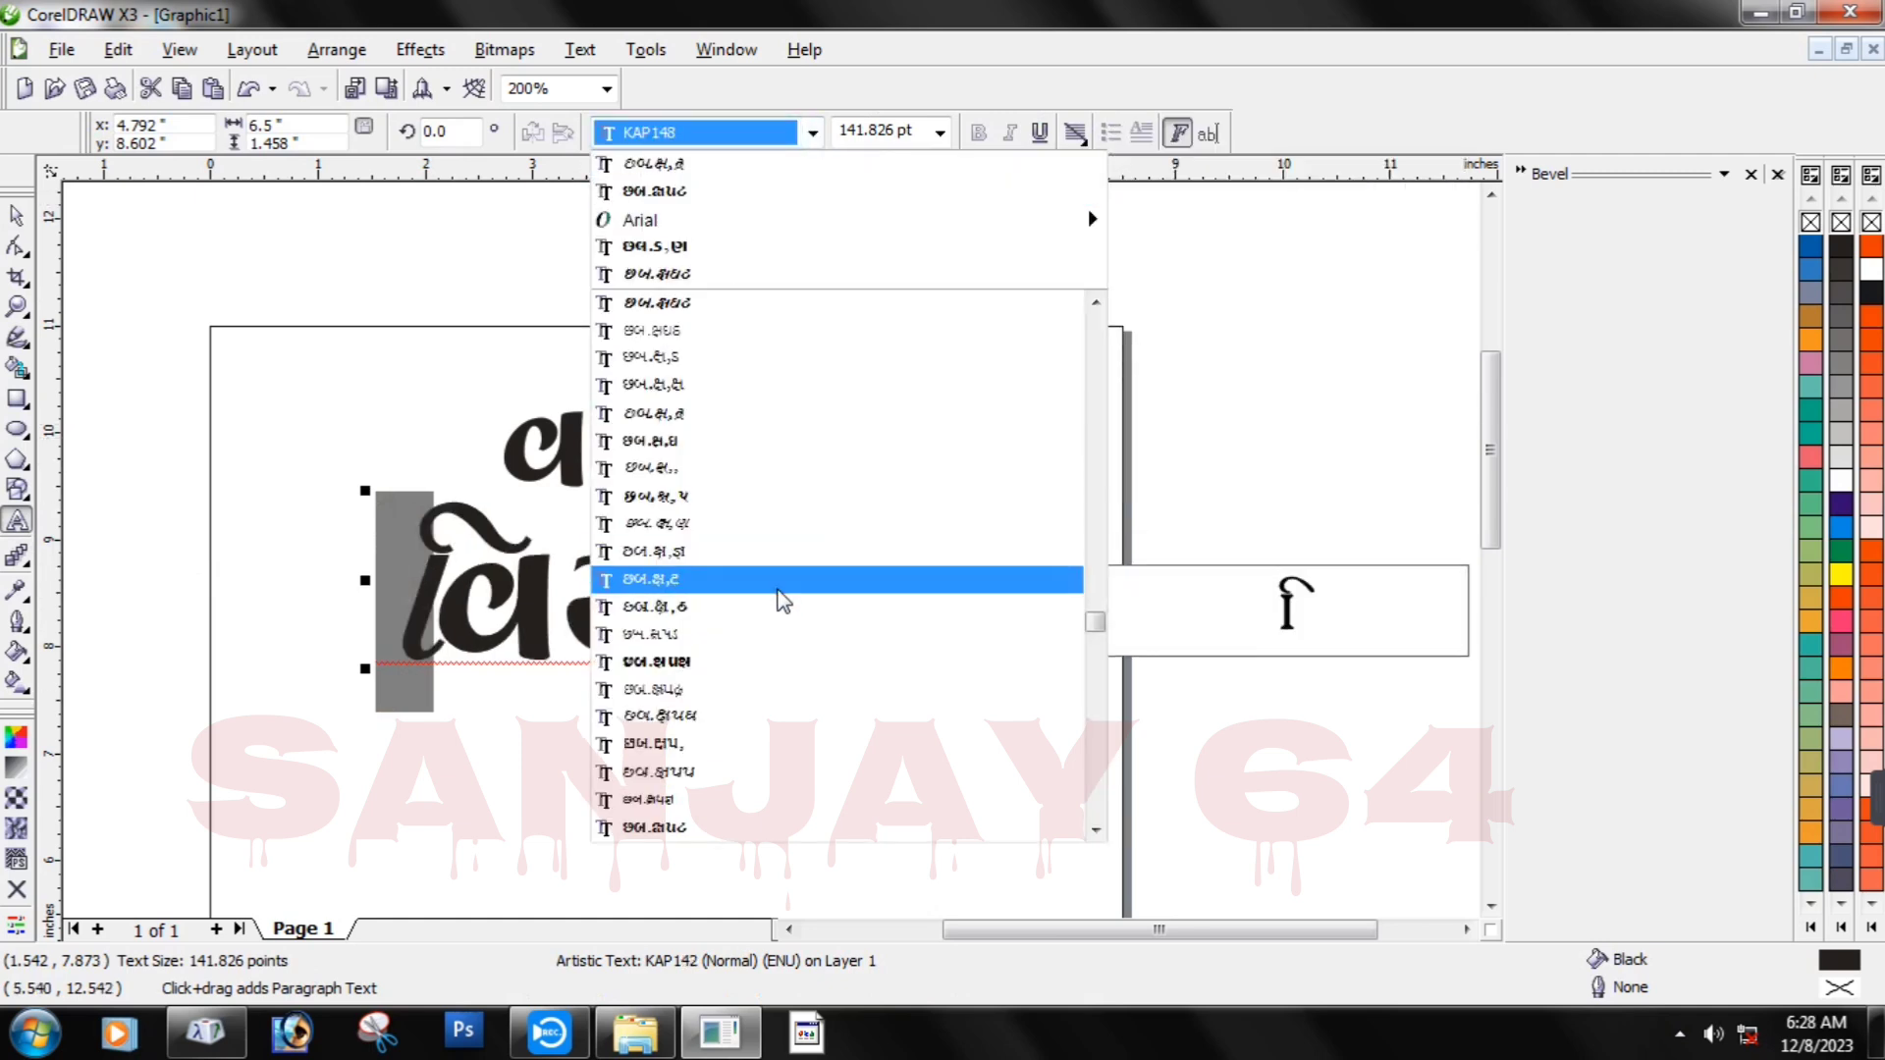
pyautogui.click(782, 629)
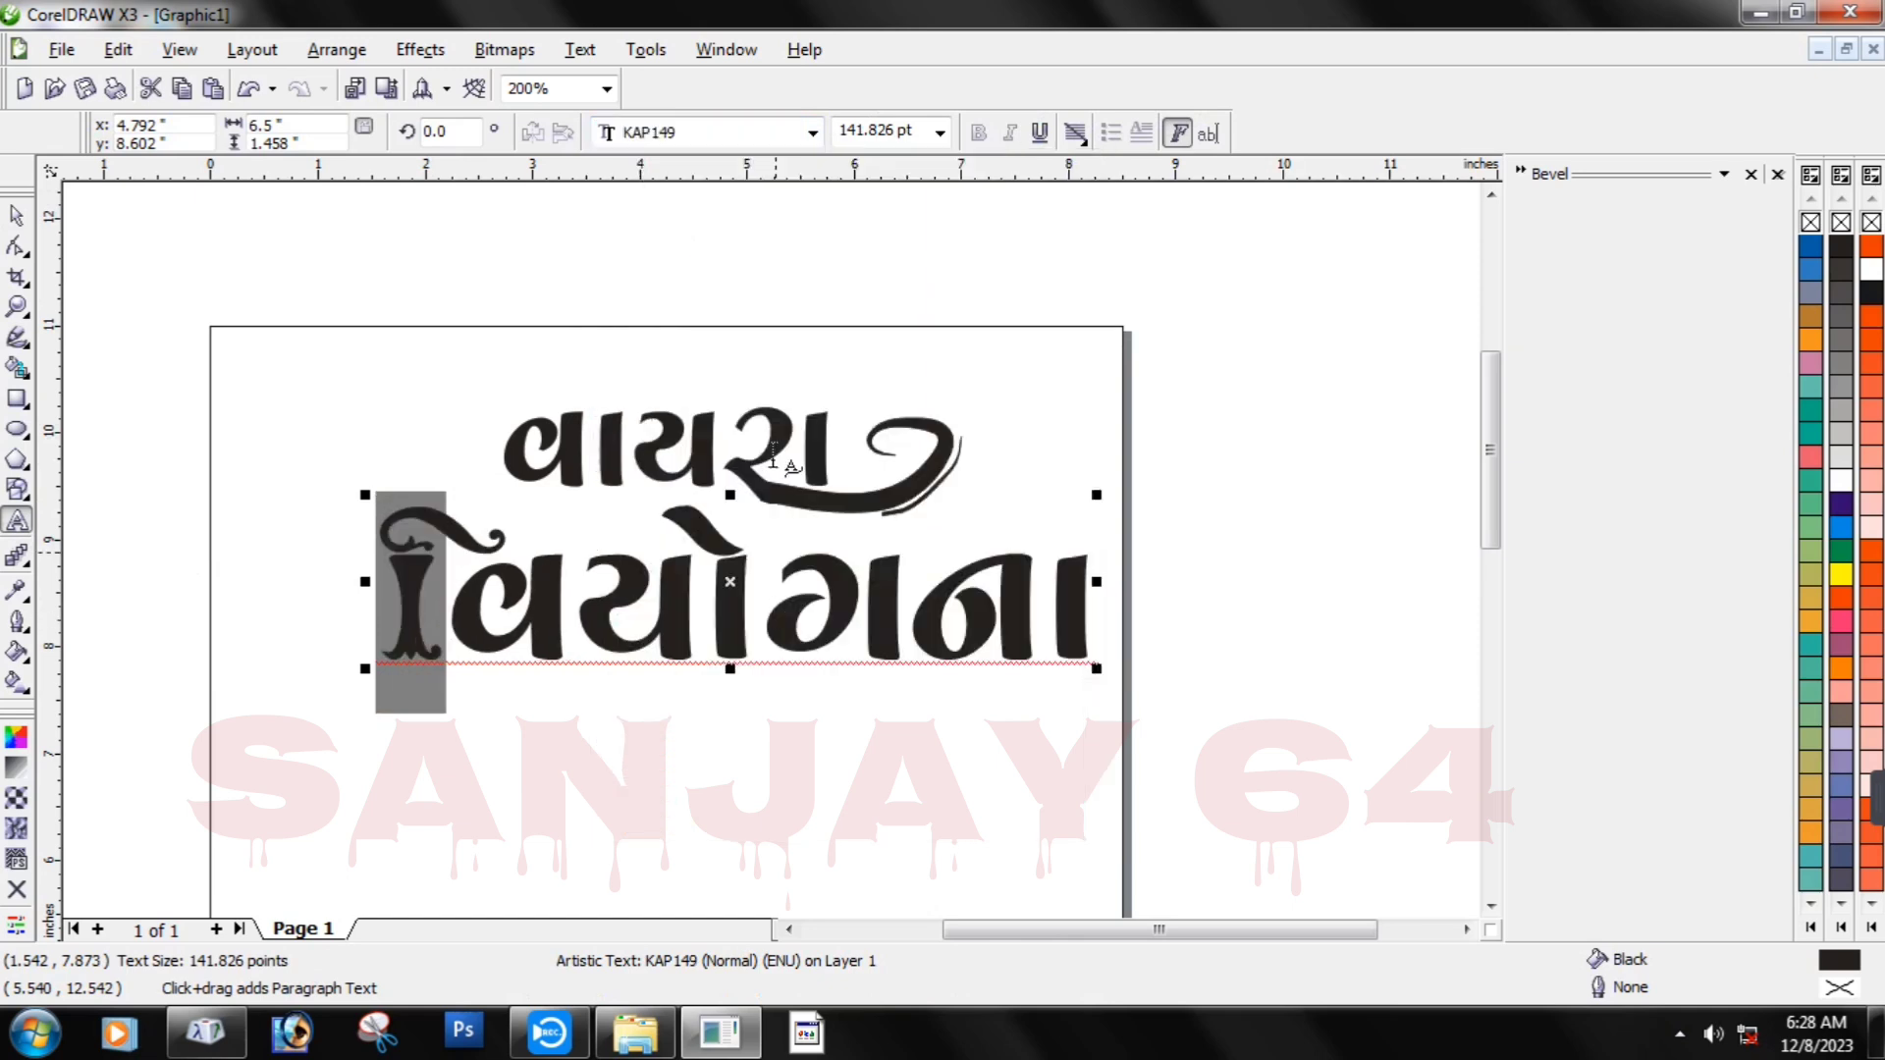
# Set only the leading vowel sign "િ" of "વિયોગના" to the KAP087 font.
pyautogui.click(813, 132)
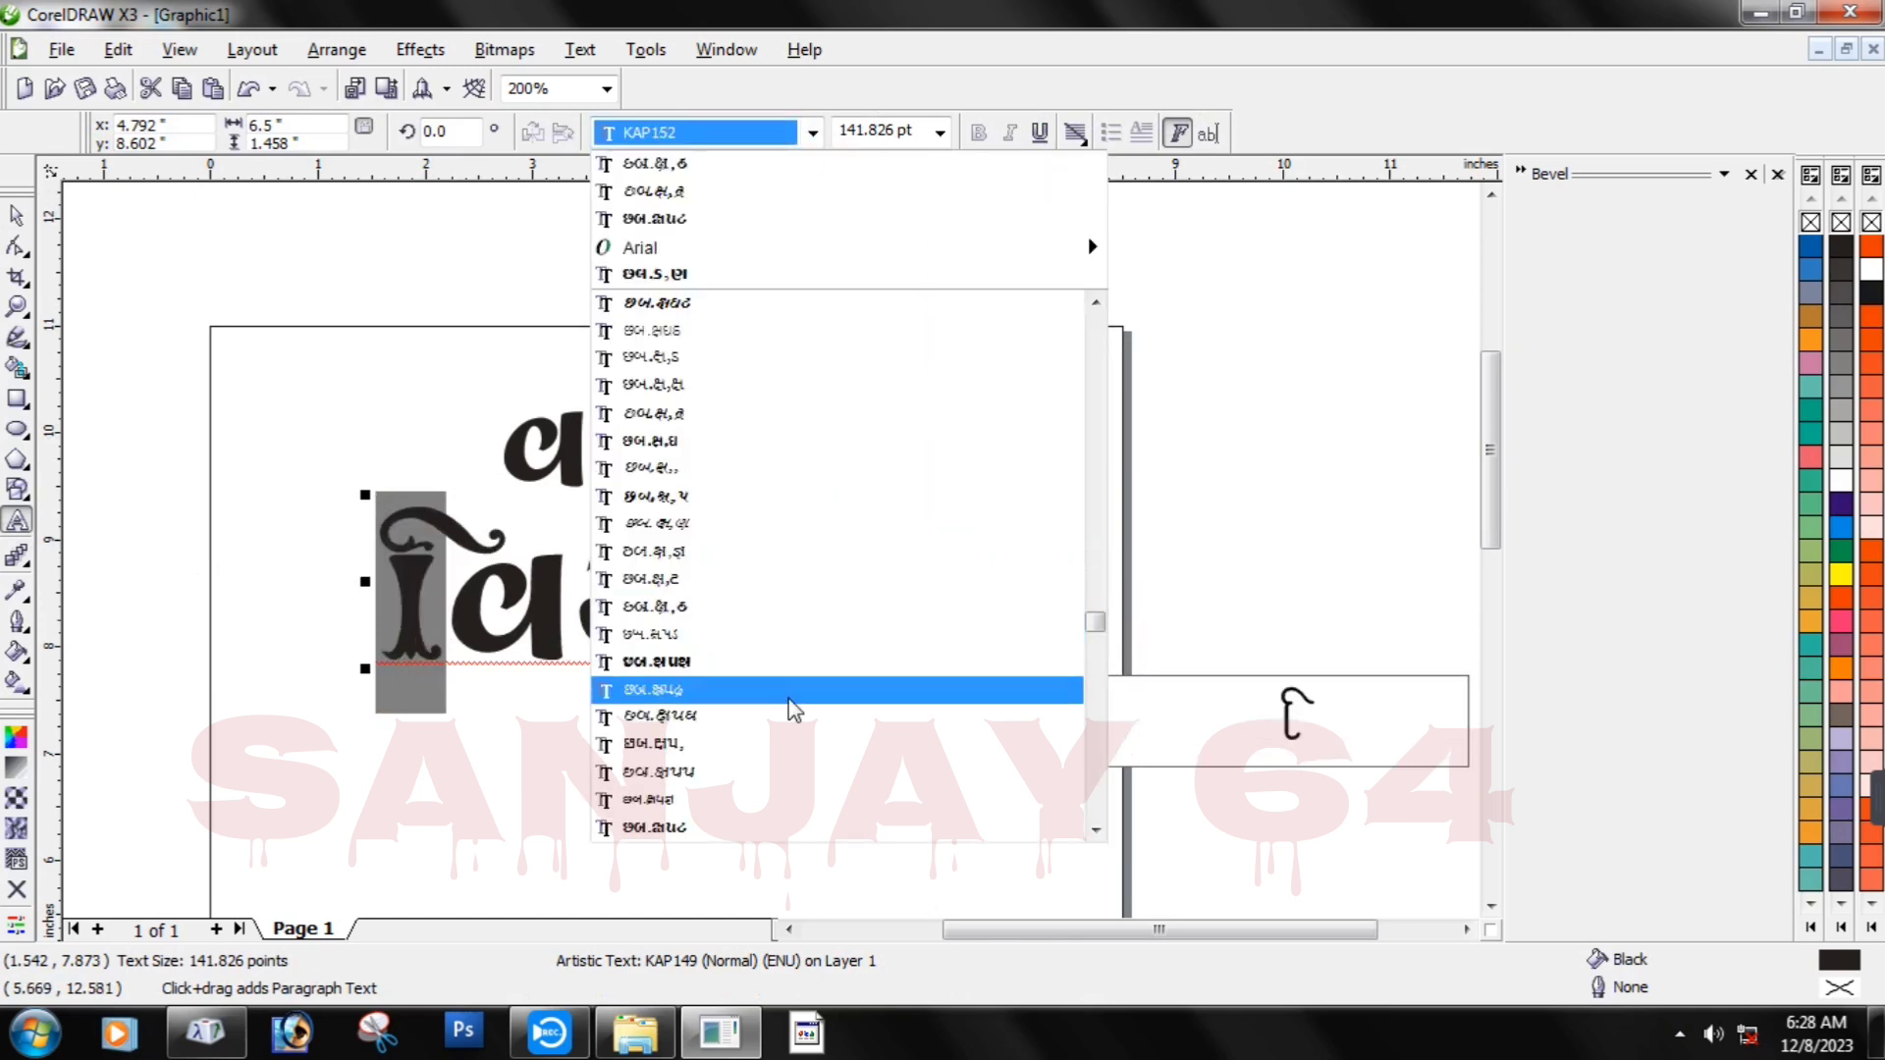
pyautogui.scroll(-2, 790, 708)
pyautogui.scroll(6, 781, 766)
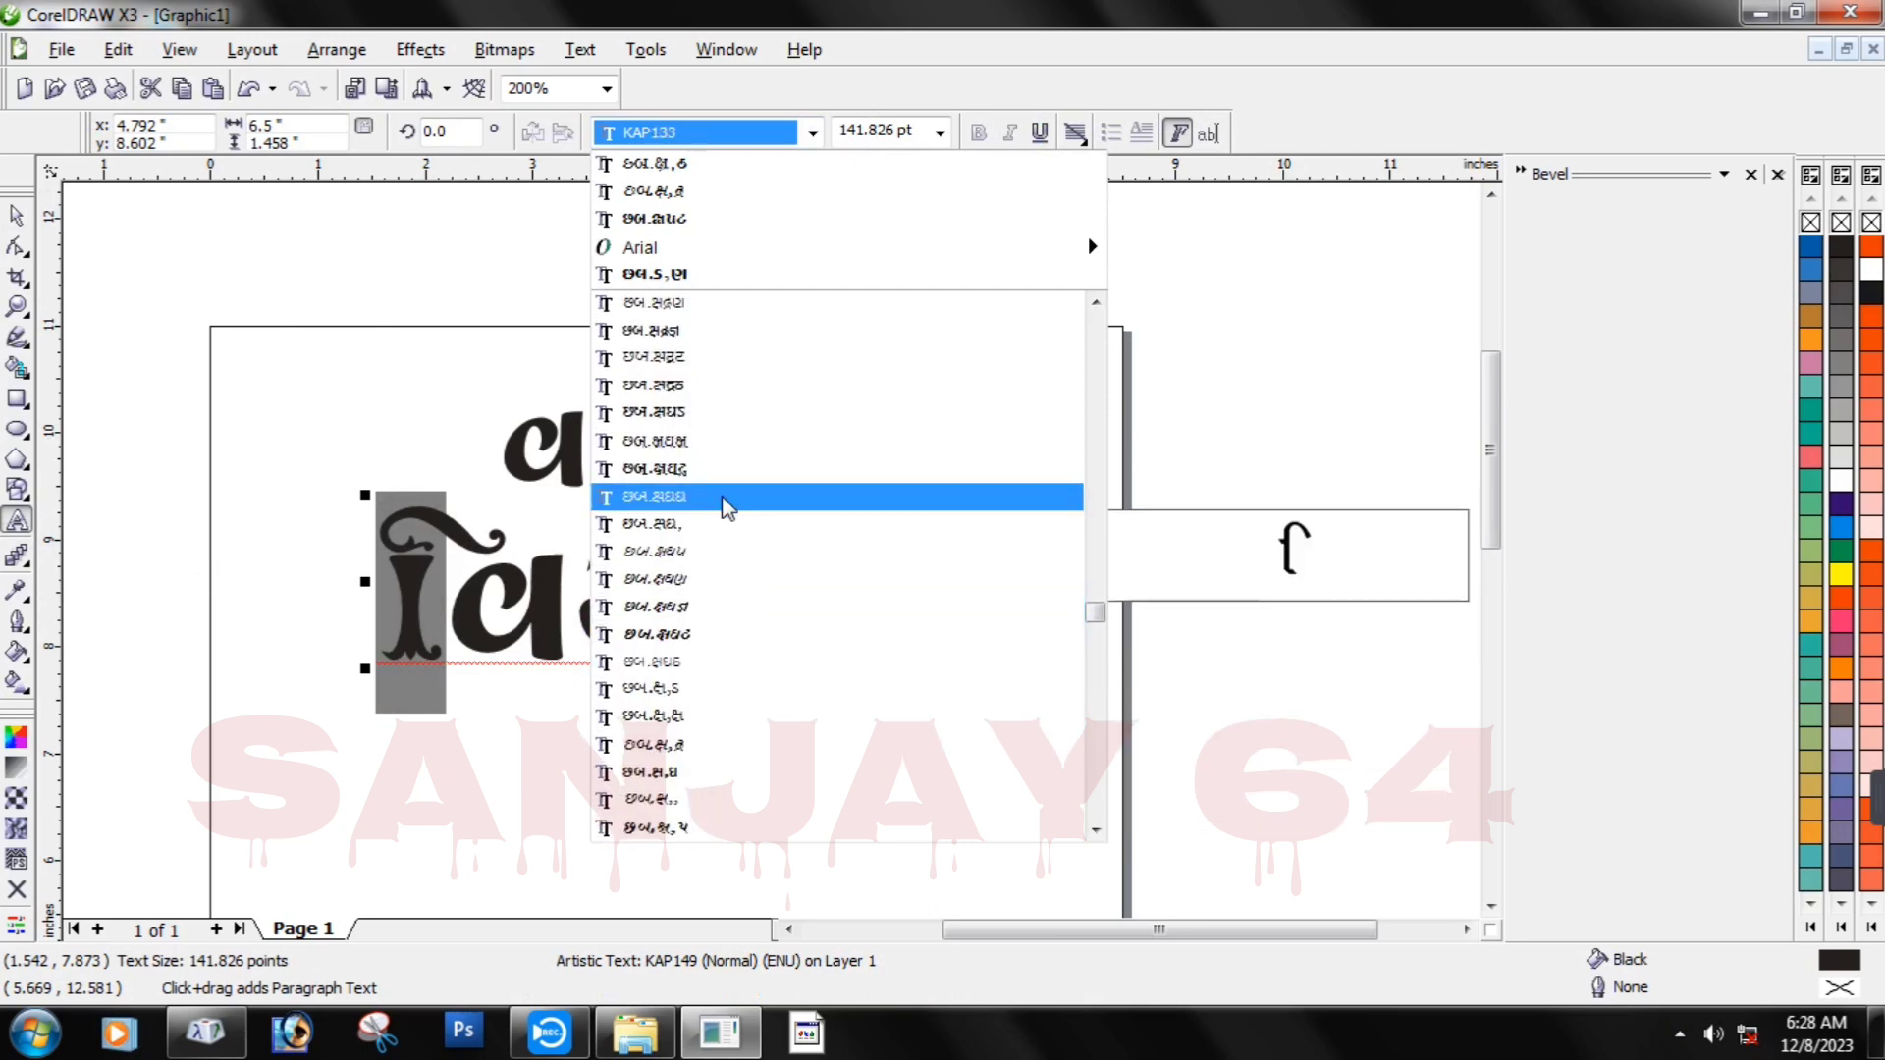
pyautogui.scroll(1, 728, 336)
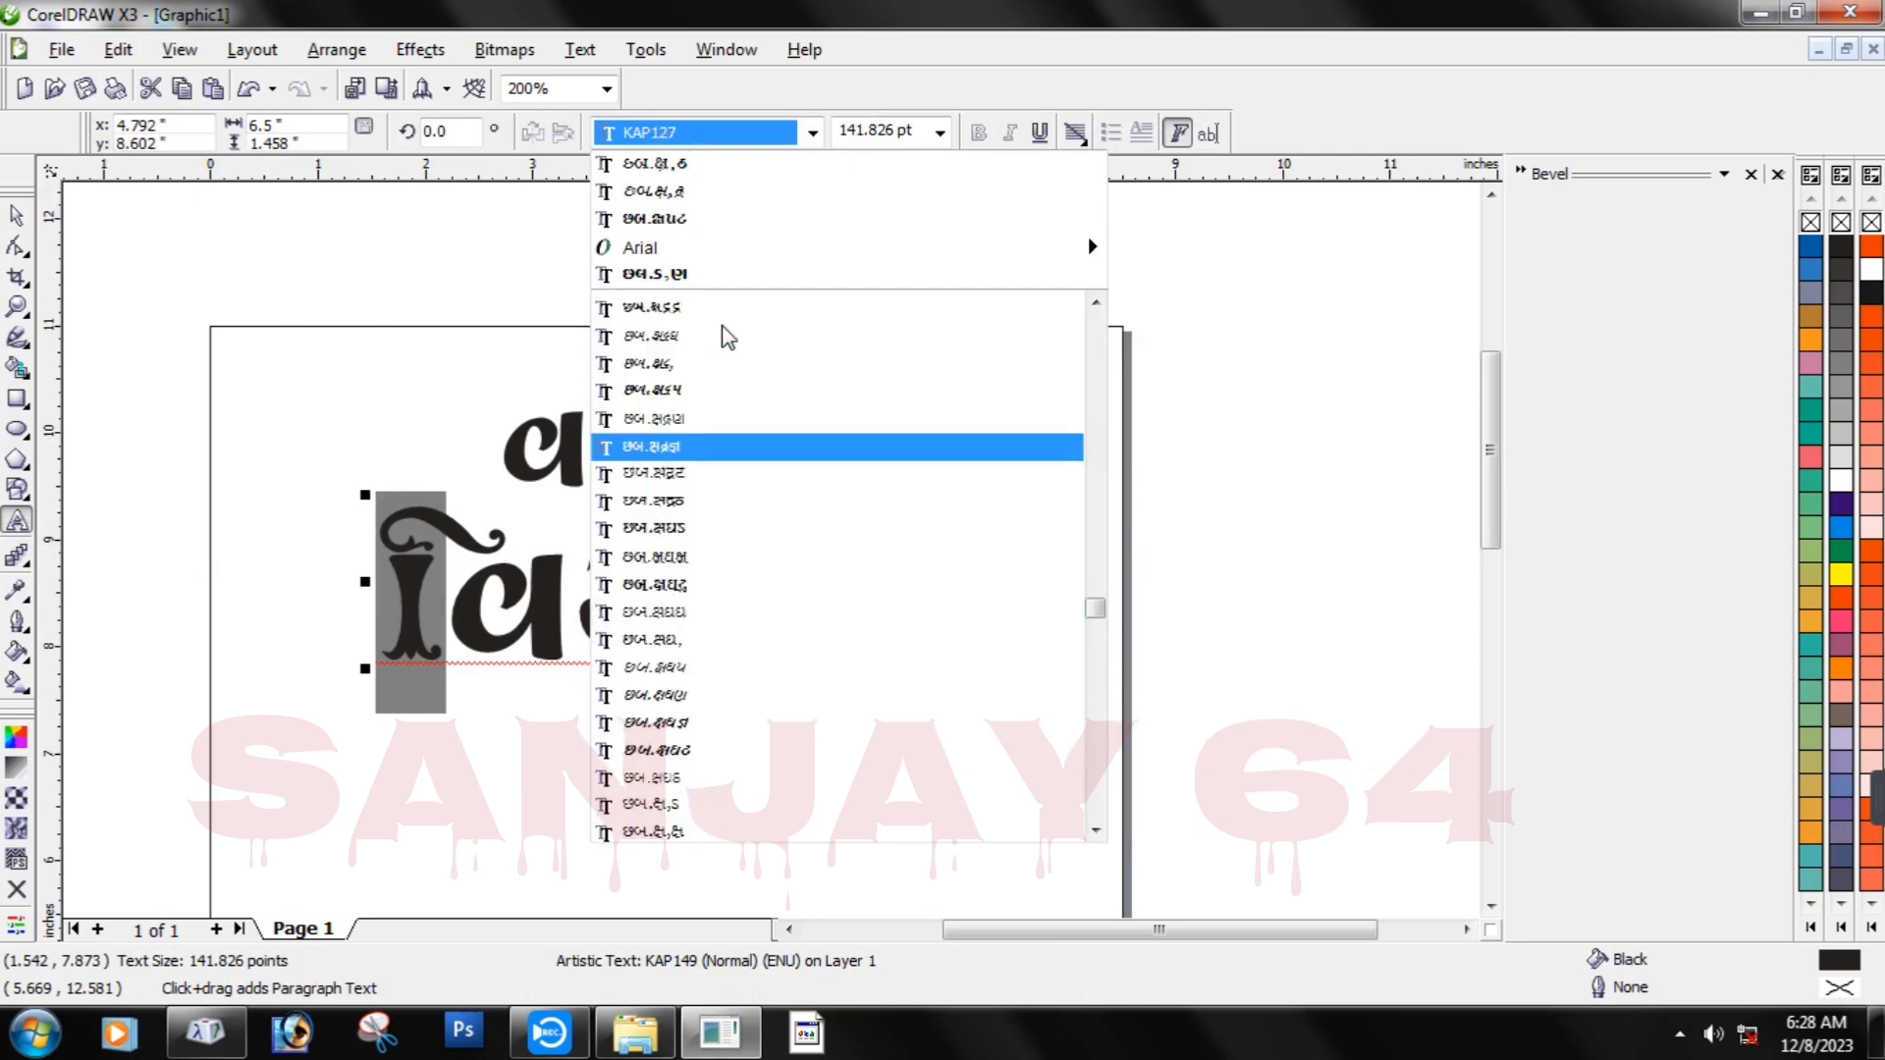
pyautogui.scroll(1, 728, 304)
pyautogui.scroll(4, 727, 304)
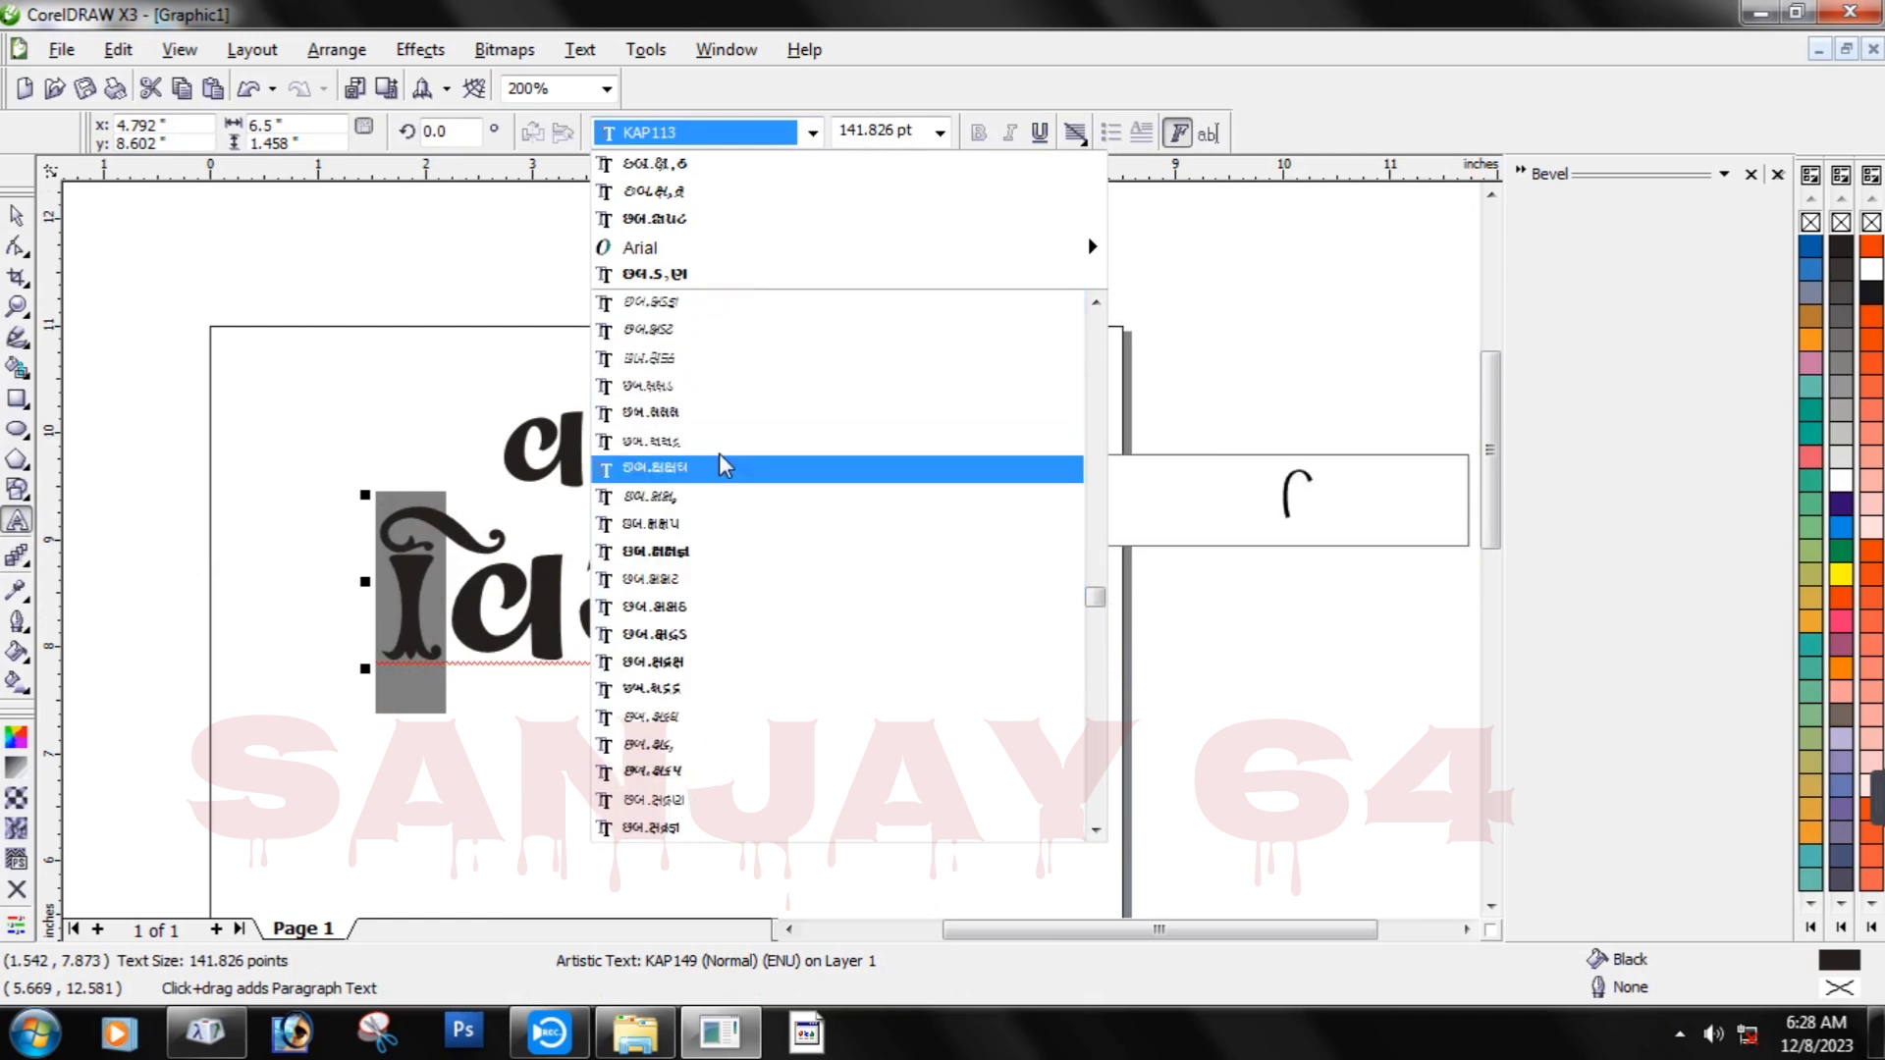
pyautogui.scroll(3, 715, 359)
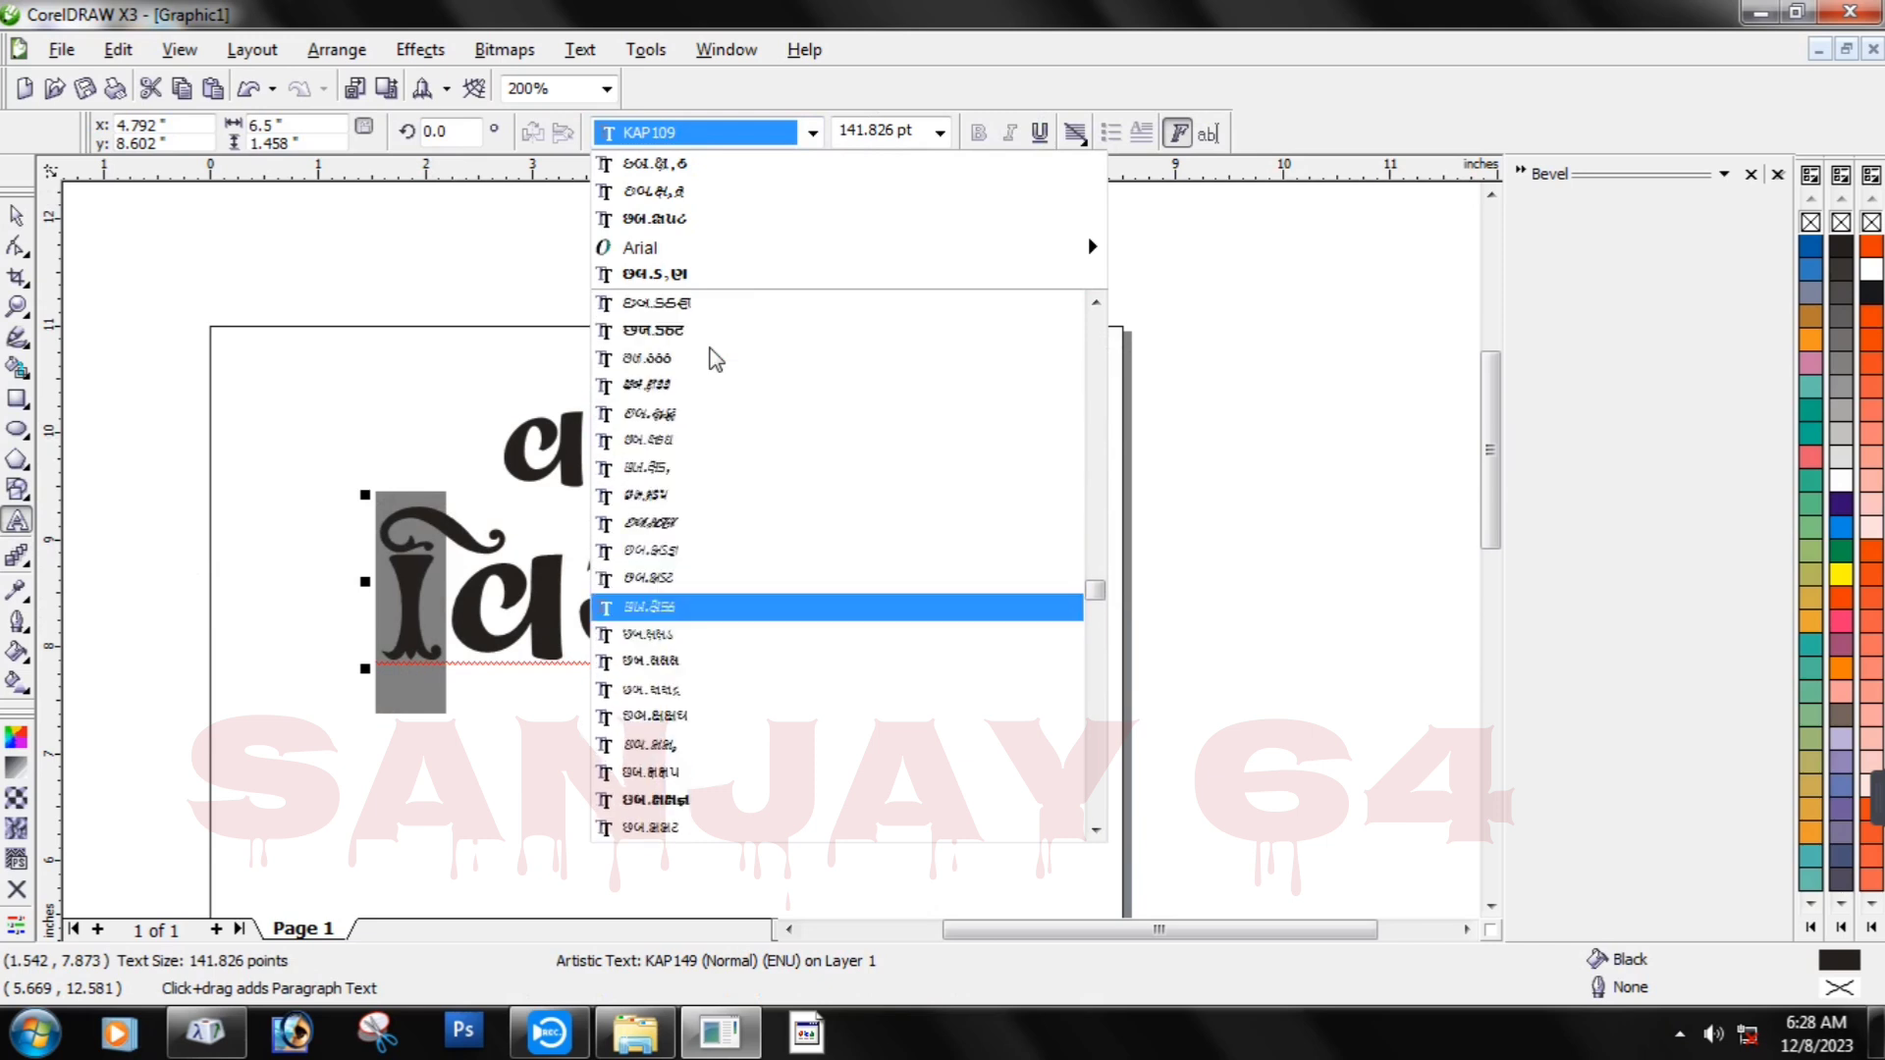
pyautogui.scroll(4, 692, 361)
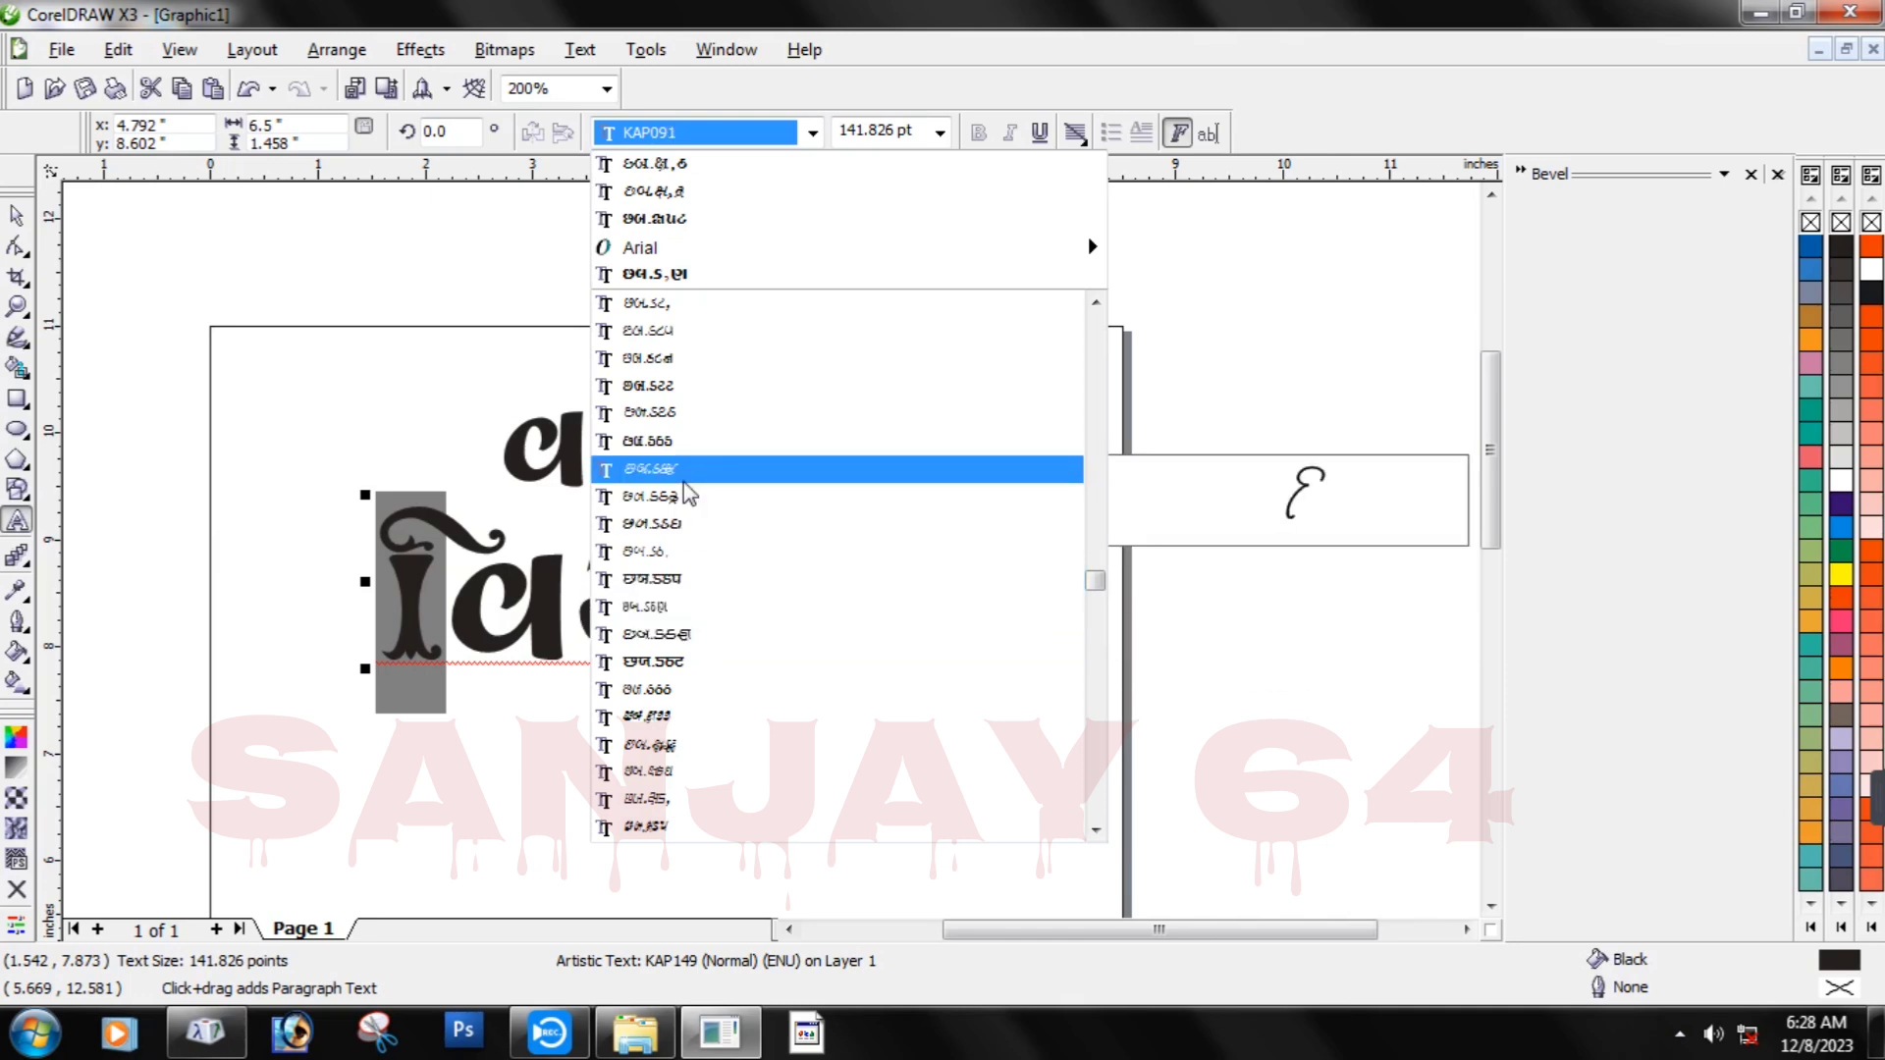
pyautogui.click(685, 361)
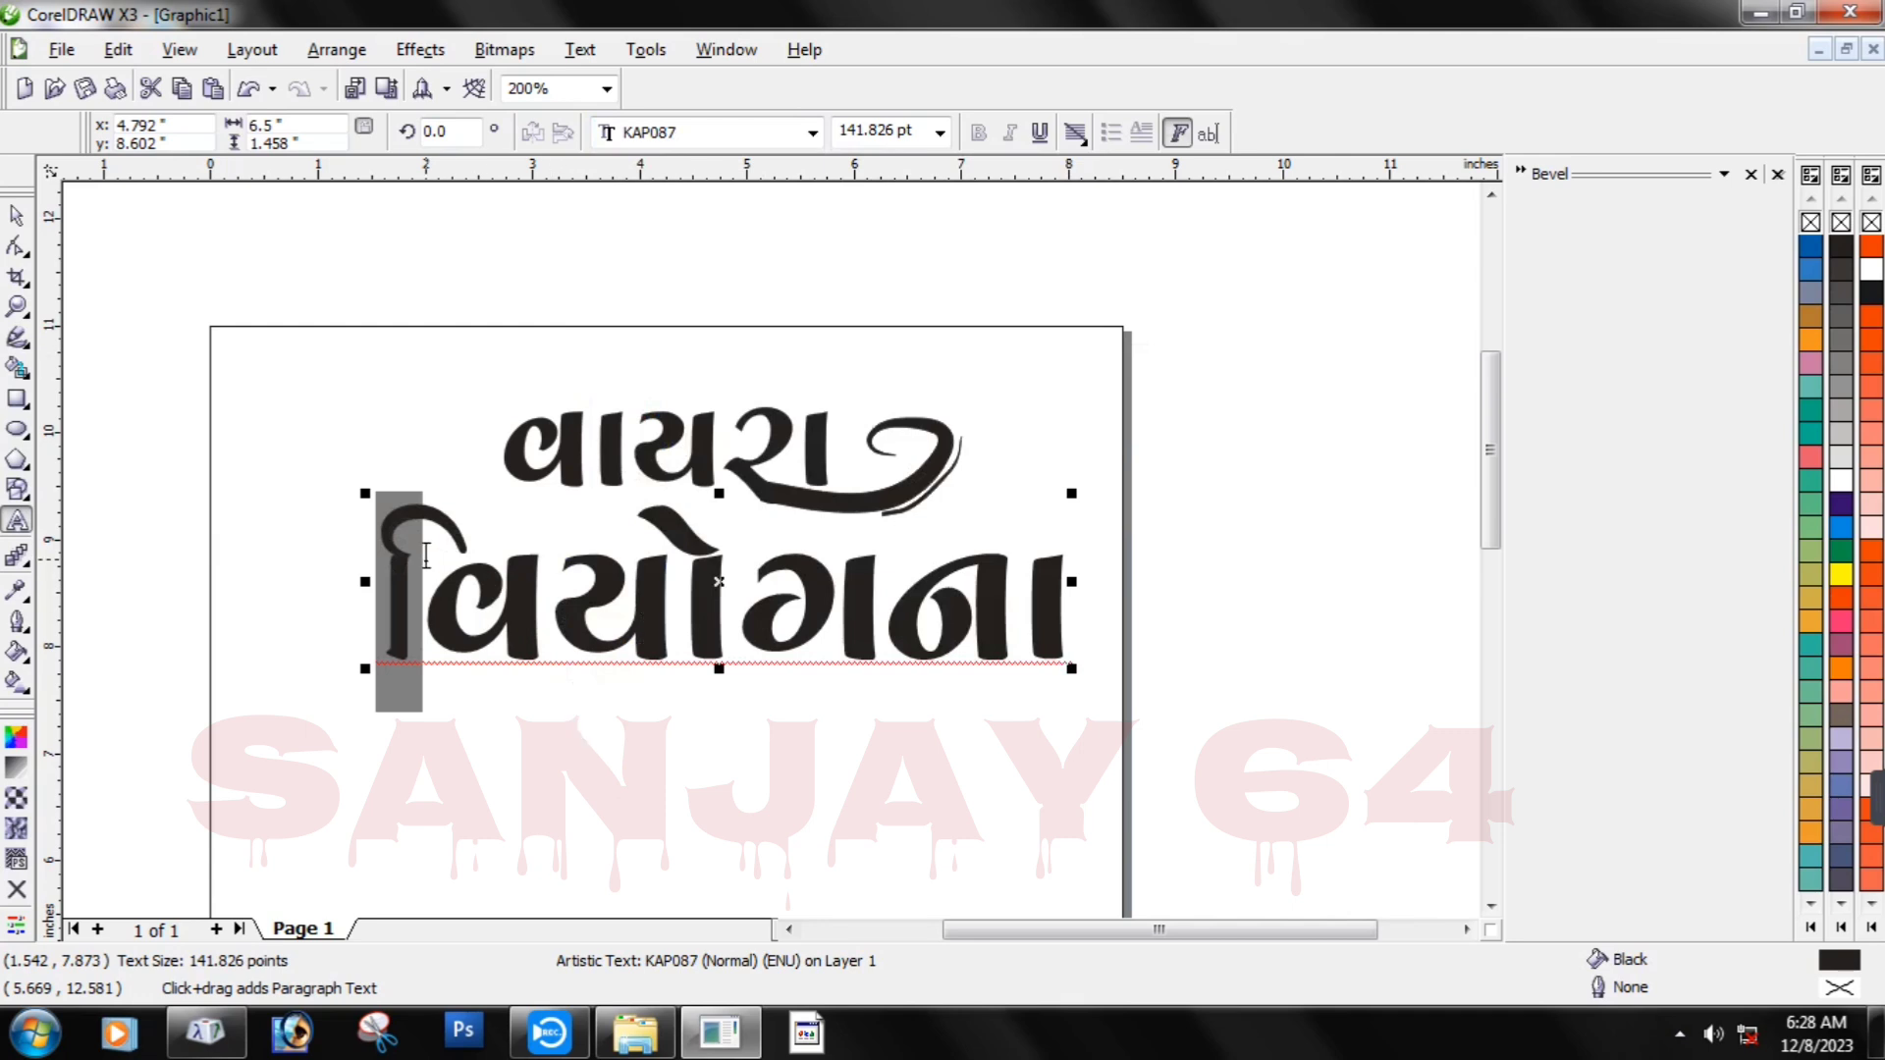
# Convert "વિયોગના" to curves and stretch the vowel sign's hook to the right by moving its six end nodes.
pyautogui.click(17, 245)
pyautogui.hotkey('ctrl', 'q')
pyautogui.scroll(5, 768, 544)
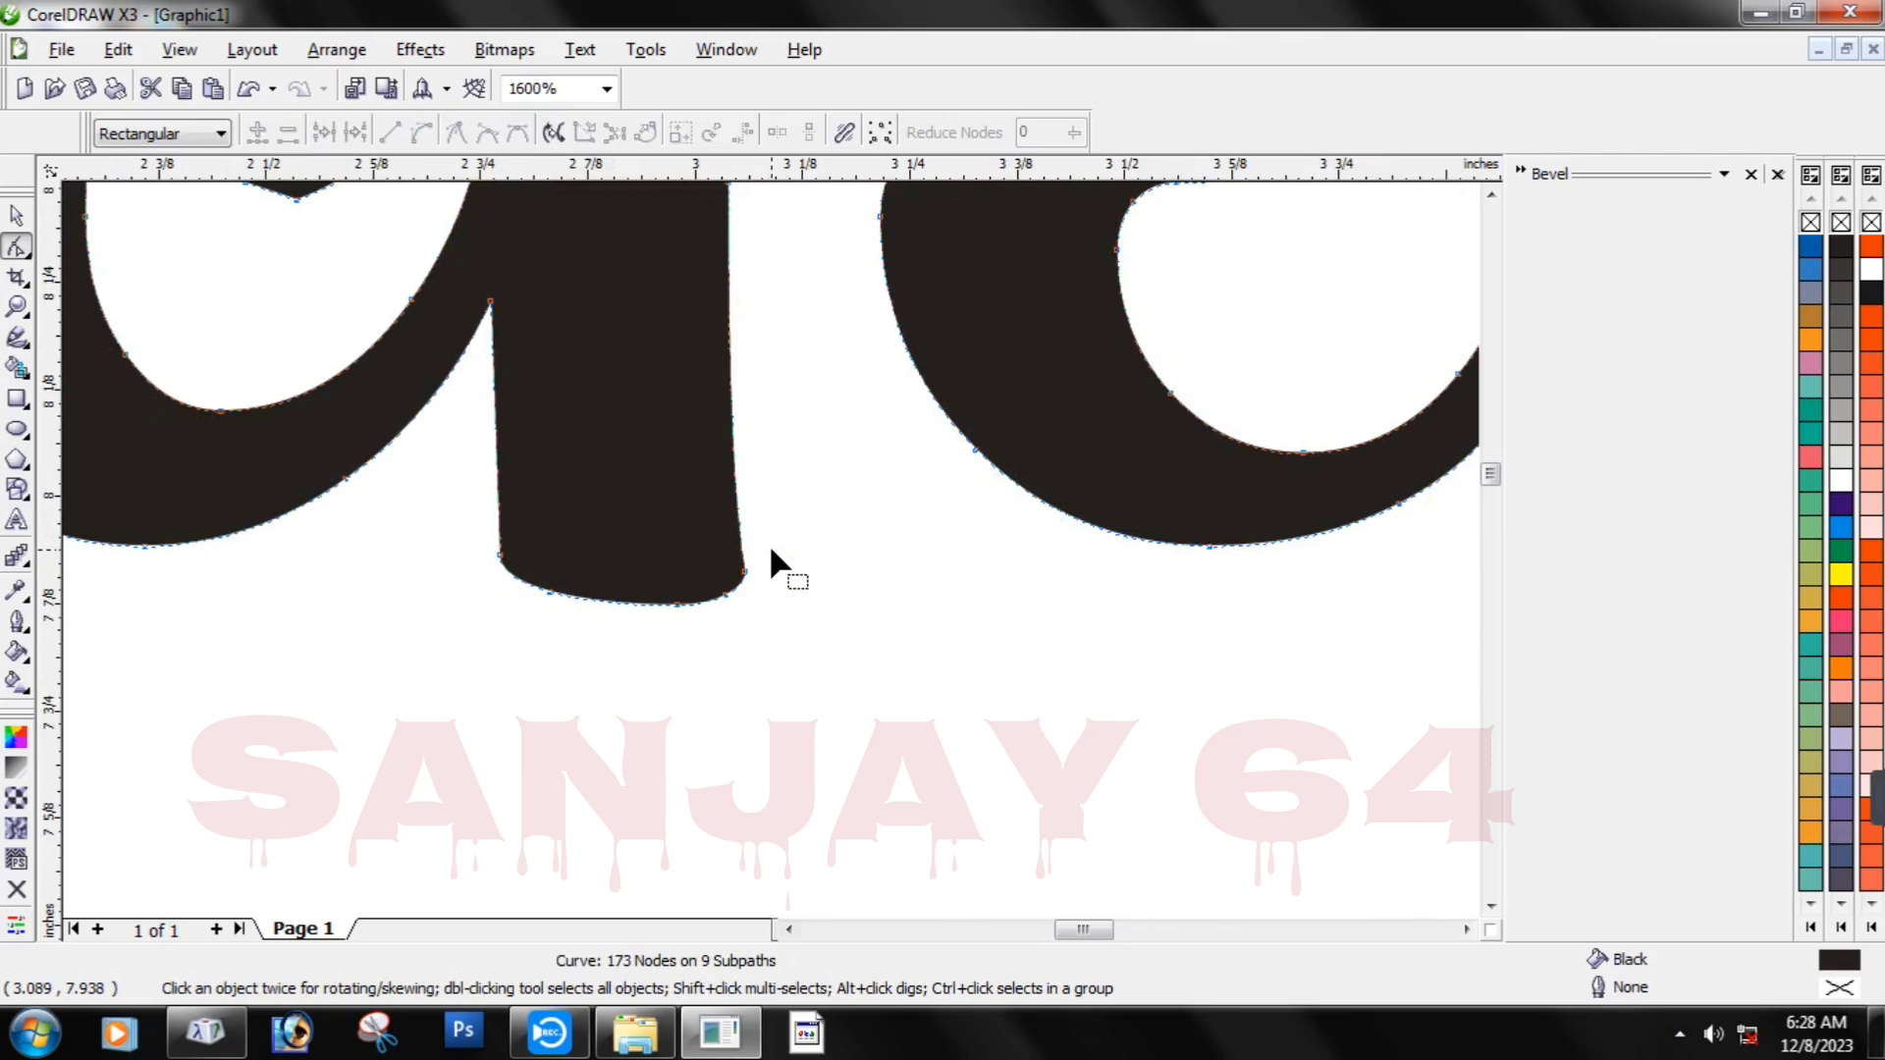
pyautogui.scroll(-5, 771, 550)
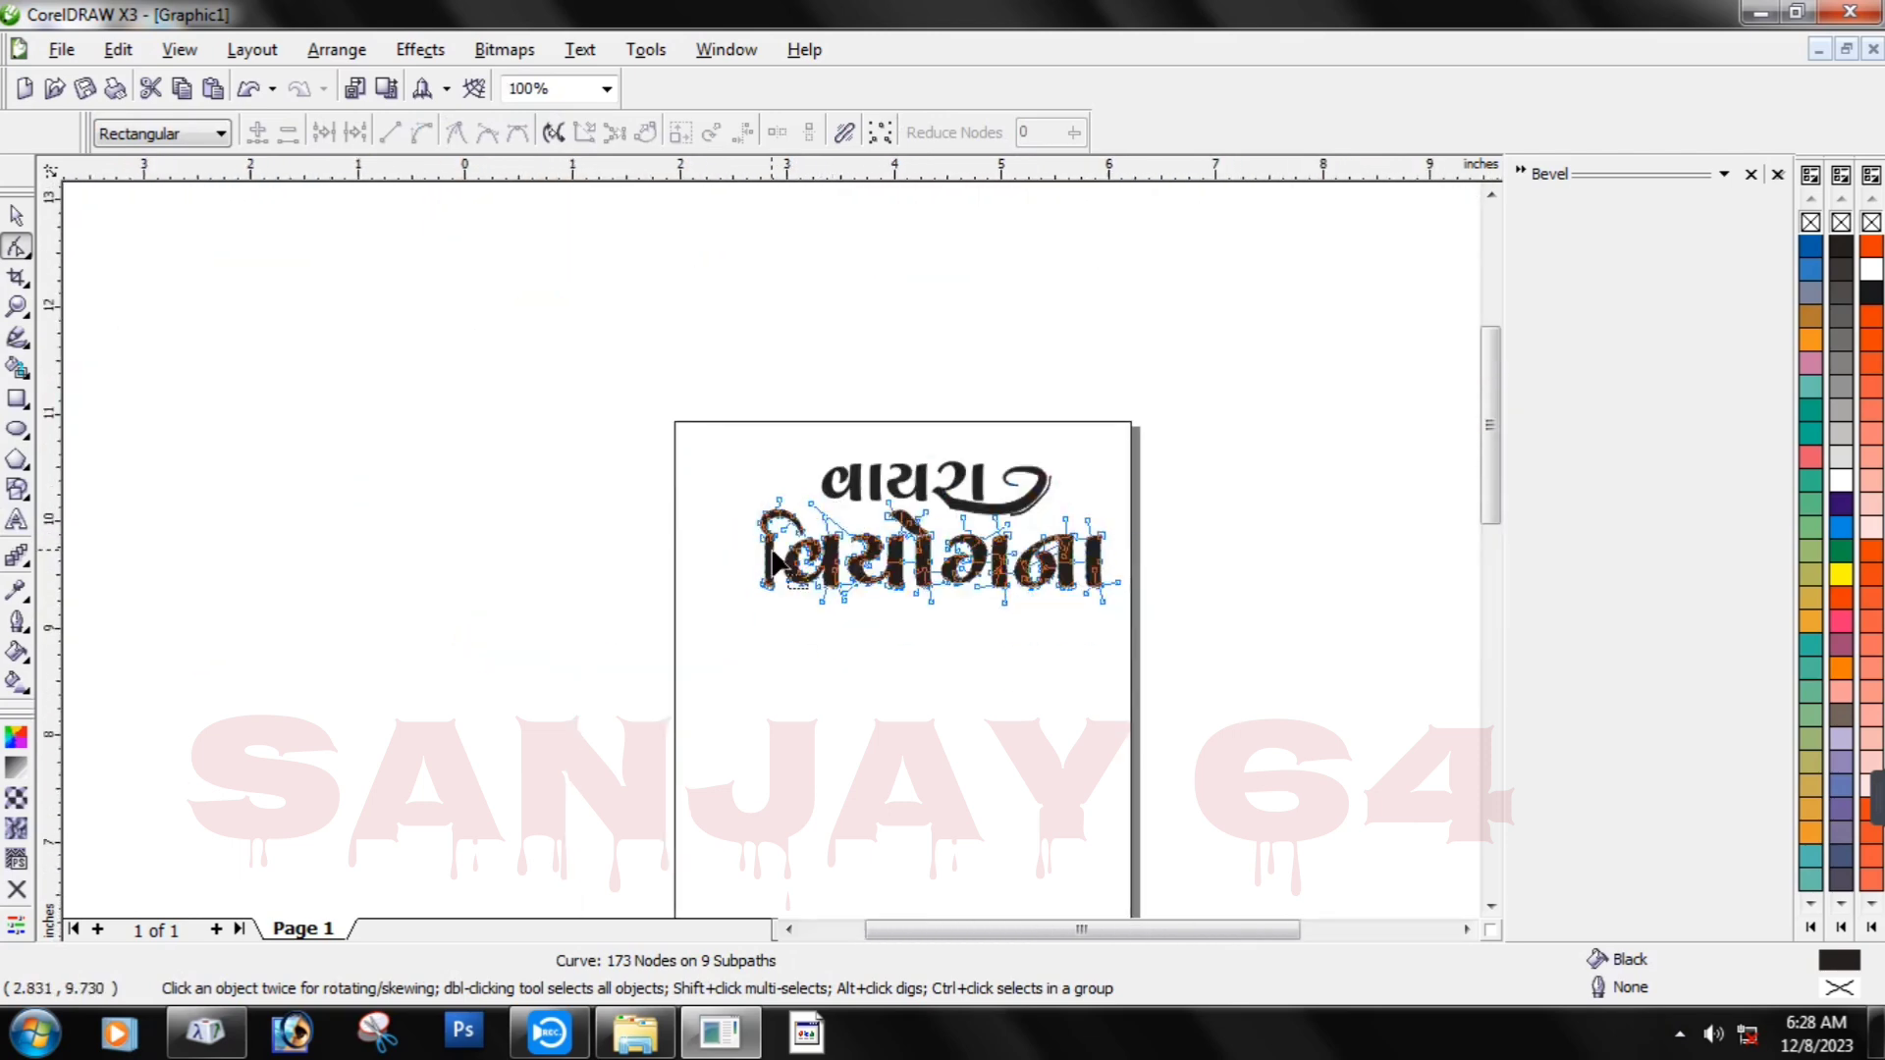
pyautogui.scroll(3, 772, 561)
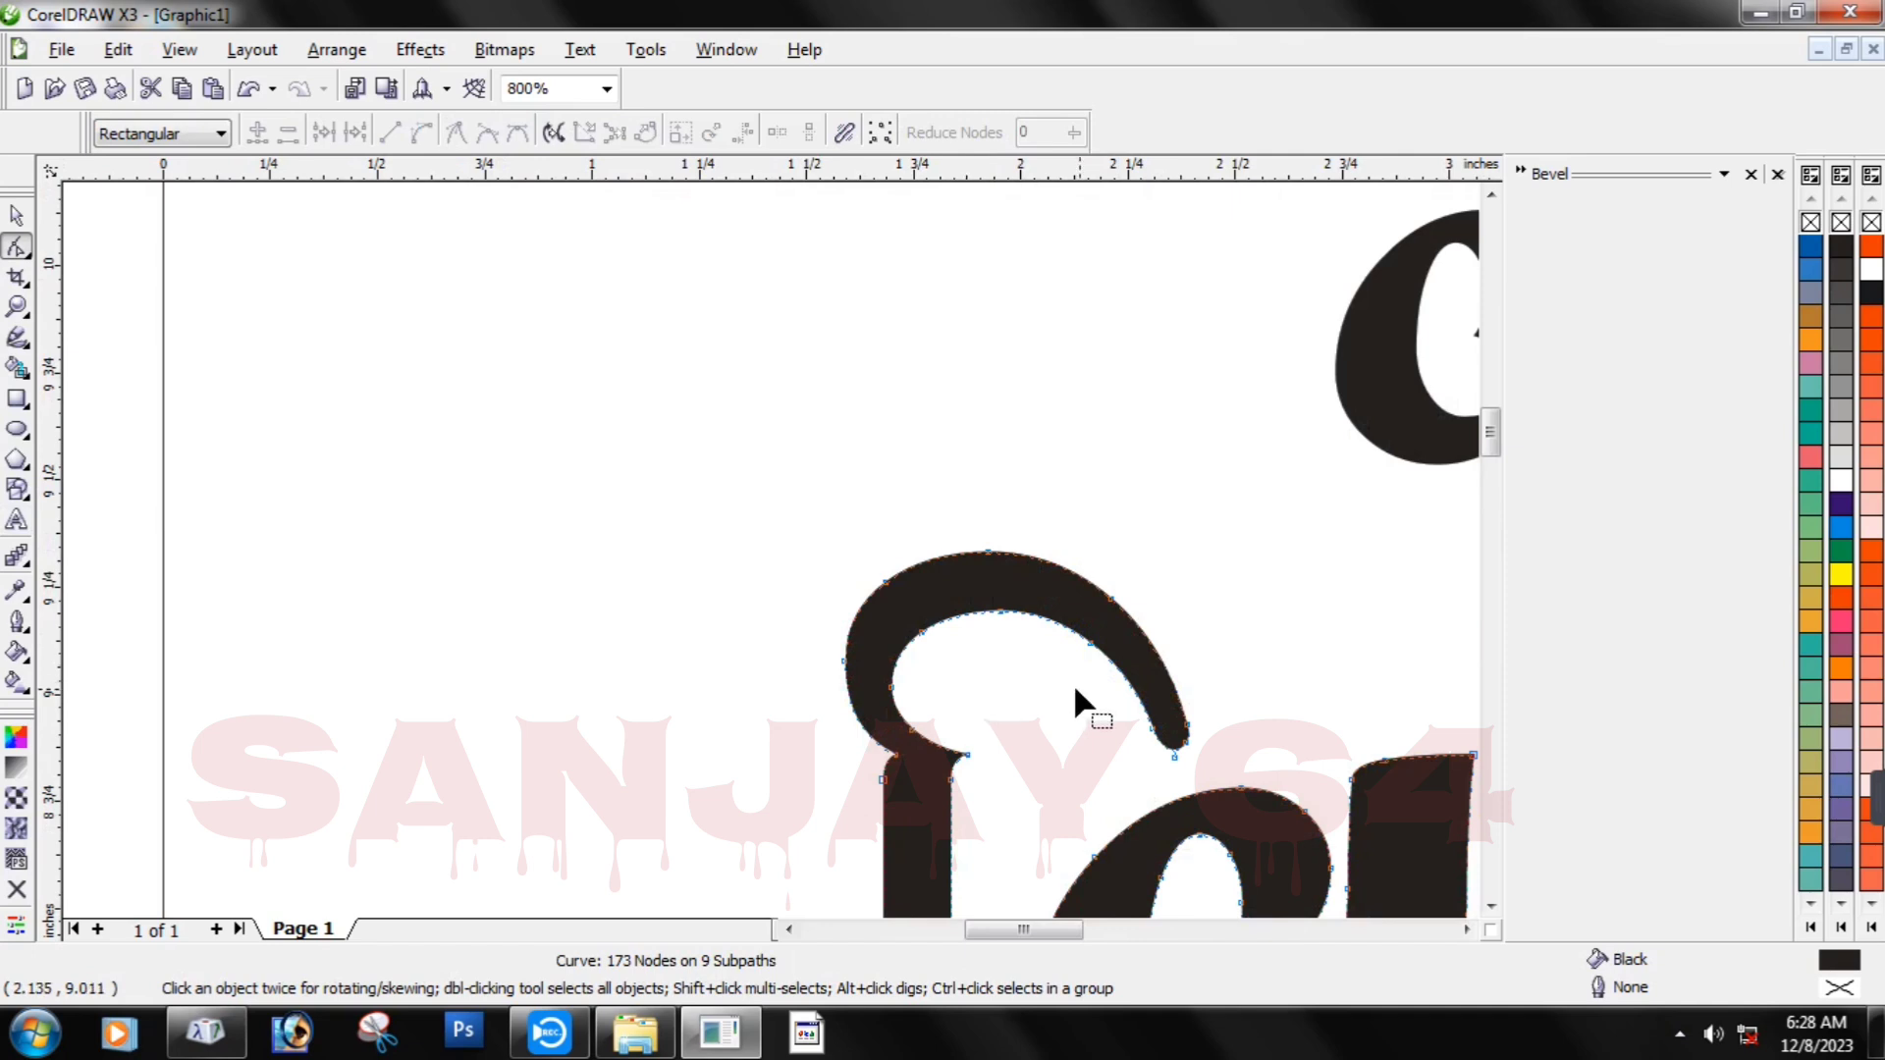
pyautogui.moveTo(1039, 462); pyautogui.dragTo(1381, 684)
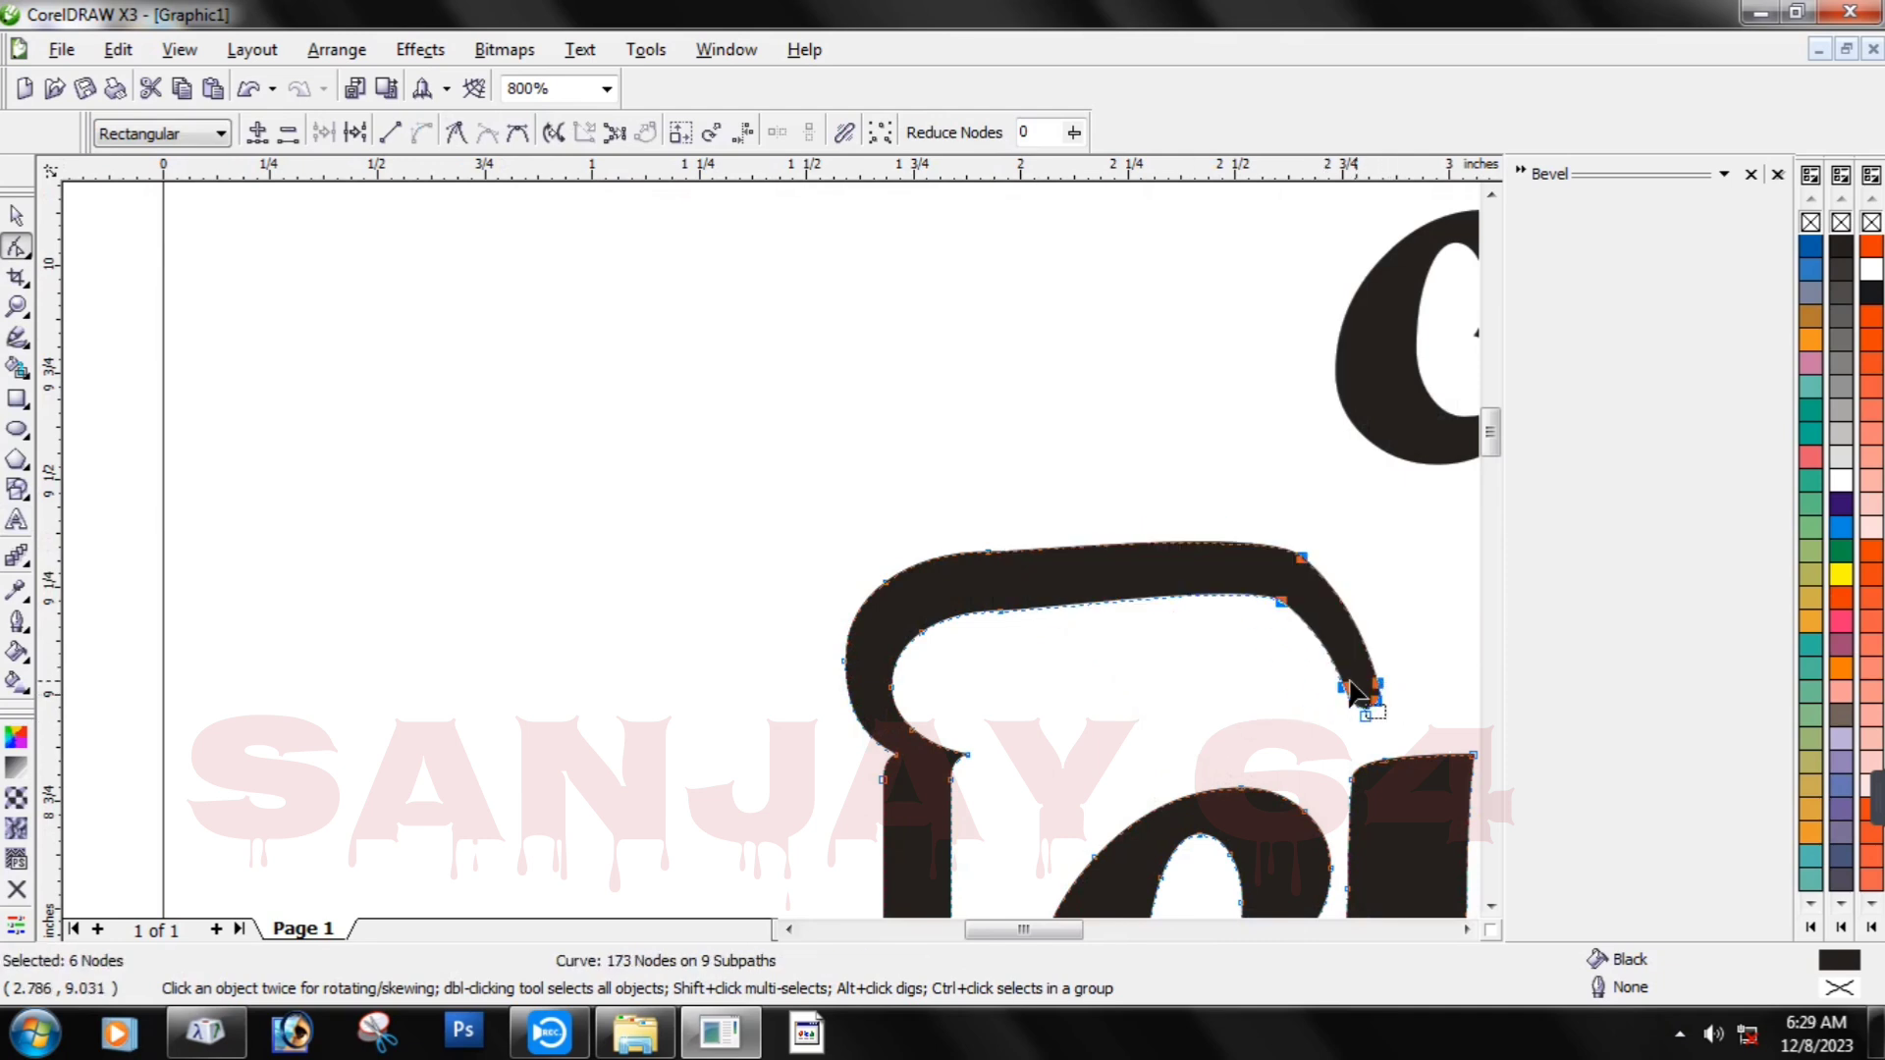
# Delete the four intermediate nodes on the hook's outer and inner edges to smooth it into a single arch.
pyautogui.moveTo(999, 609); pyautogui.dragTo(1111, 681)
pyautogui.press('Escape')
pyautogui.moveTo(997, 559); pyautogui.dragTo(1145, 708)
pyautogui.hotkey('ctrl', 'z')
pyautogui.click(986, 561)
pyautogui.moveTo(985, 560); pyautogui.dragTo(1077, 620)
pyautogui.click(1078, 622)
pyautogui.press('Delete')
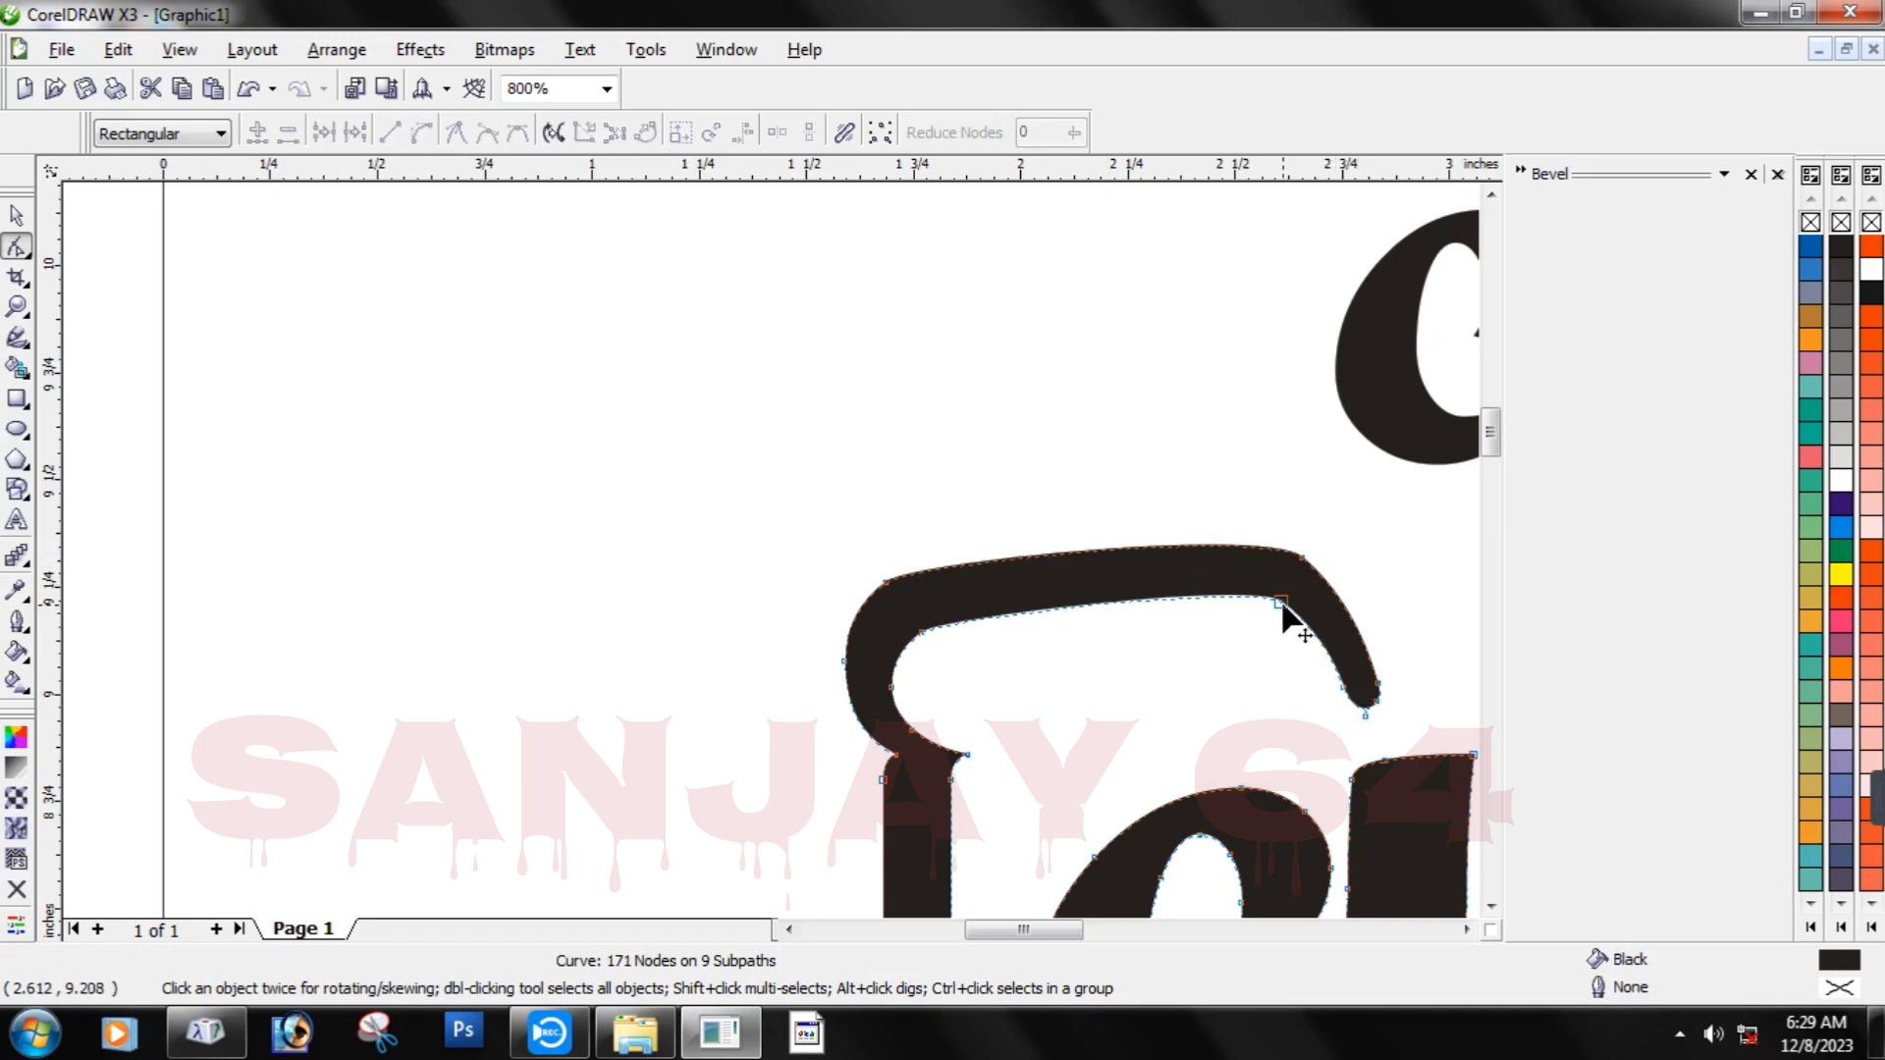
pyautogui.doubleClick(1281, 601)
pyautogui.click(1302, 559)
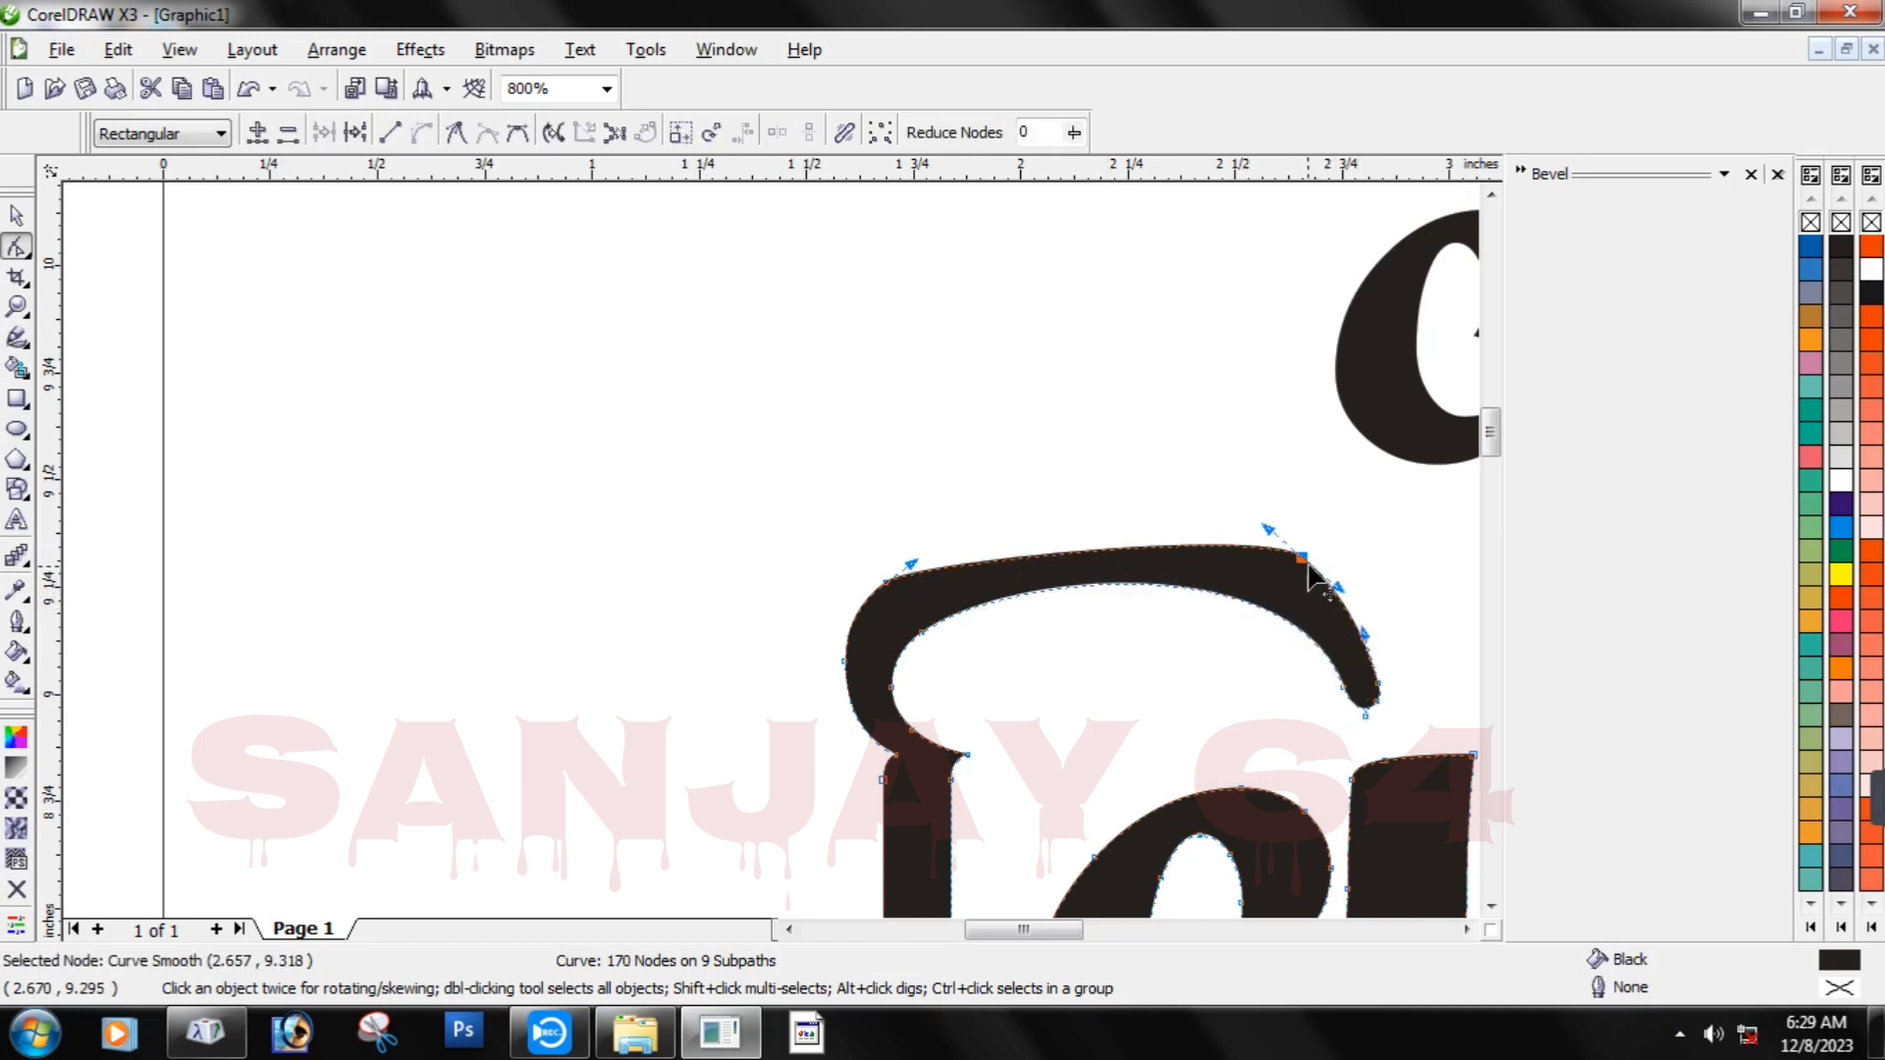
pyautogui.press('Delete')
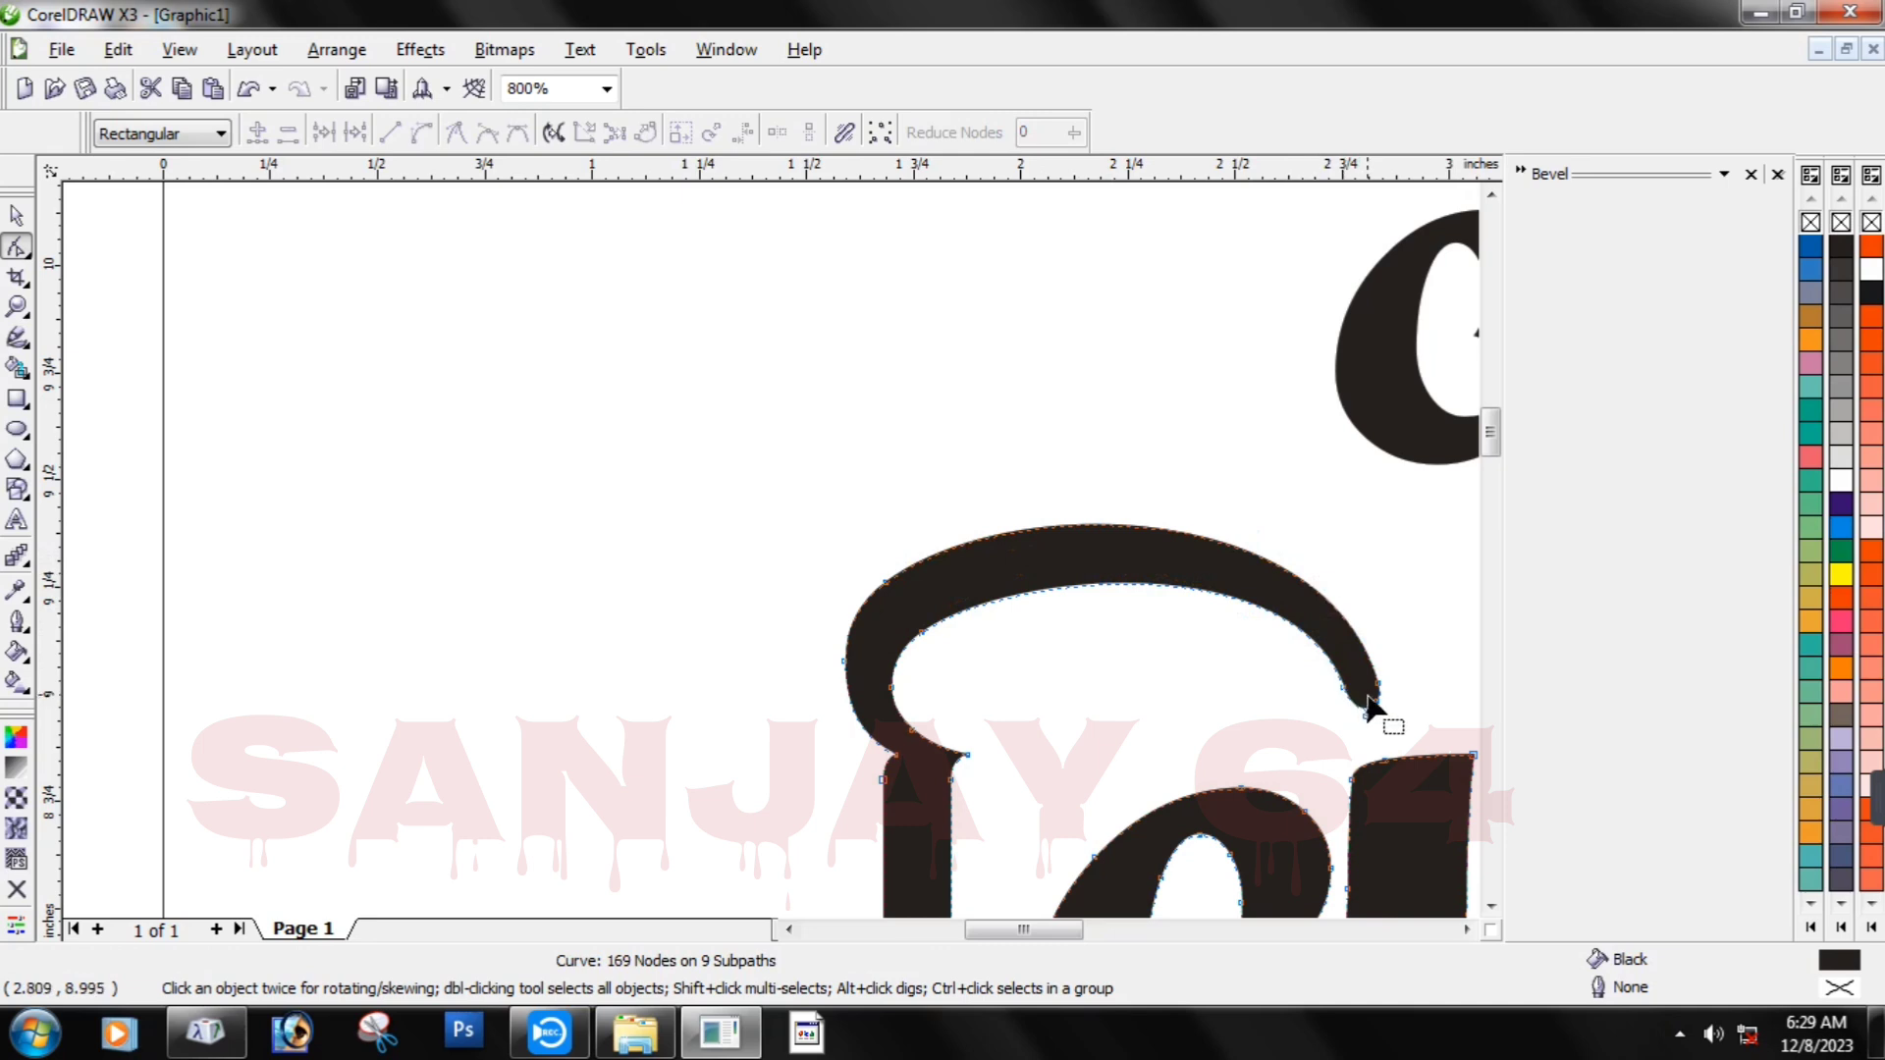
# Pull the hook's end node up and right into a pointed tail, removing the extra node beneath it.
pyautogui.moveTo(1374, 715); pyautogui.dragTo(1322, 599)
pyautogui.moveTo(1158, 689)
pyautogui.mouseDown()
pyautogui.moveTo(1191, 638)
pyautogui.moveTo(1144, 709)
pyautogui.moveTo(1192, 704)
pyautogui.mouseUp()
pyautogui.click(1189, 700)
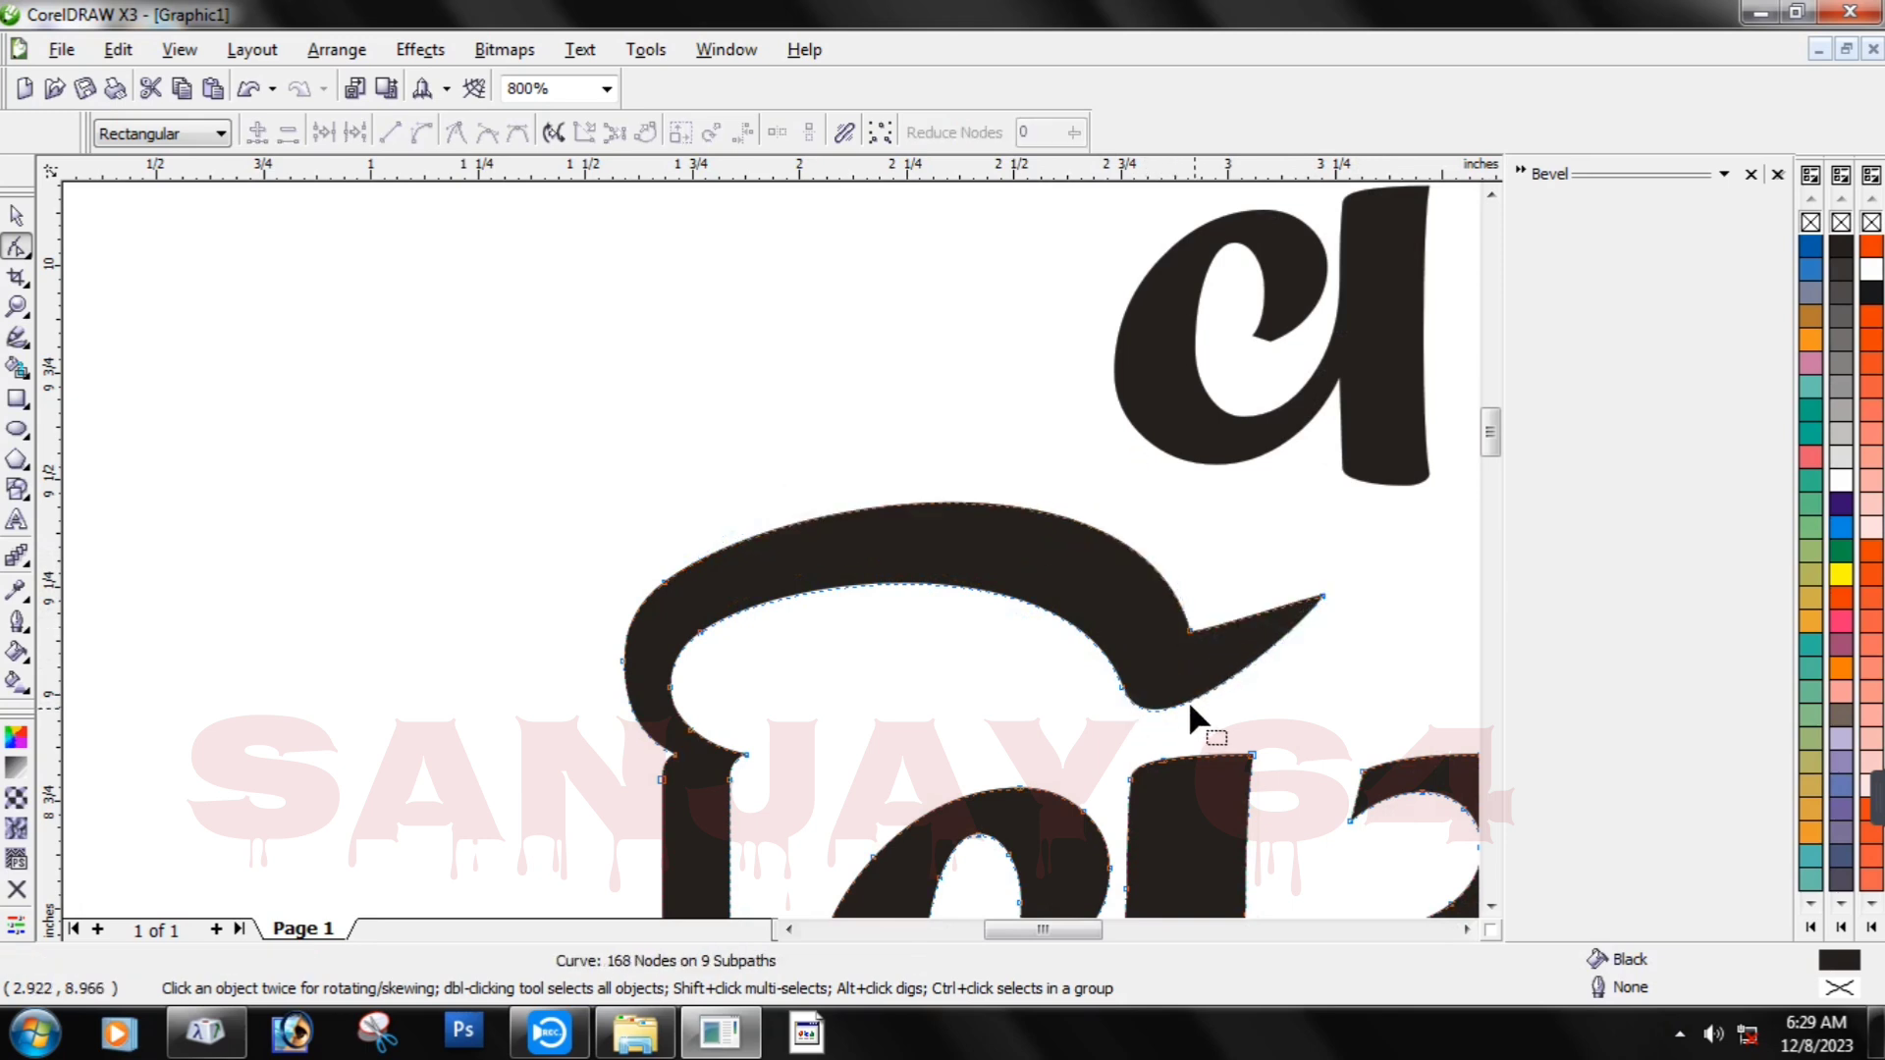
pyautogui.doubleClick(1194, 633)
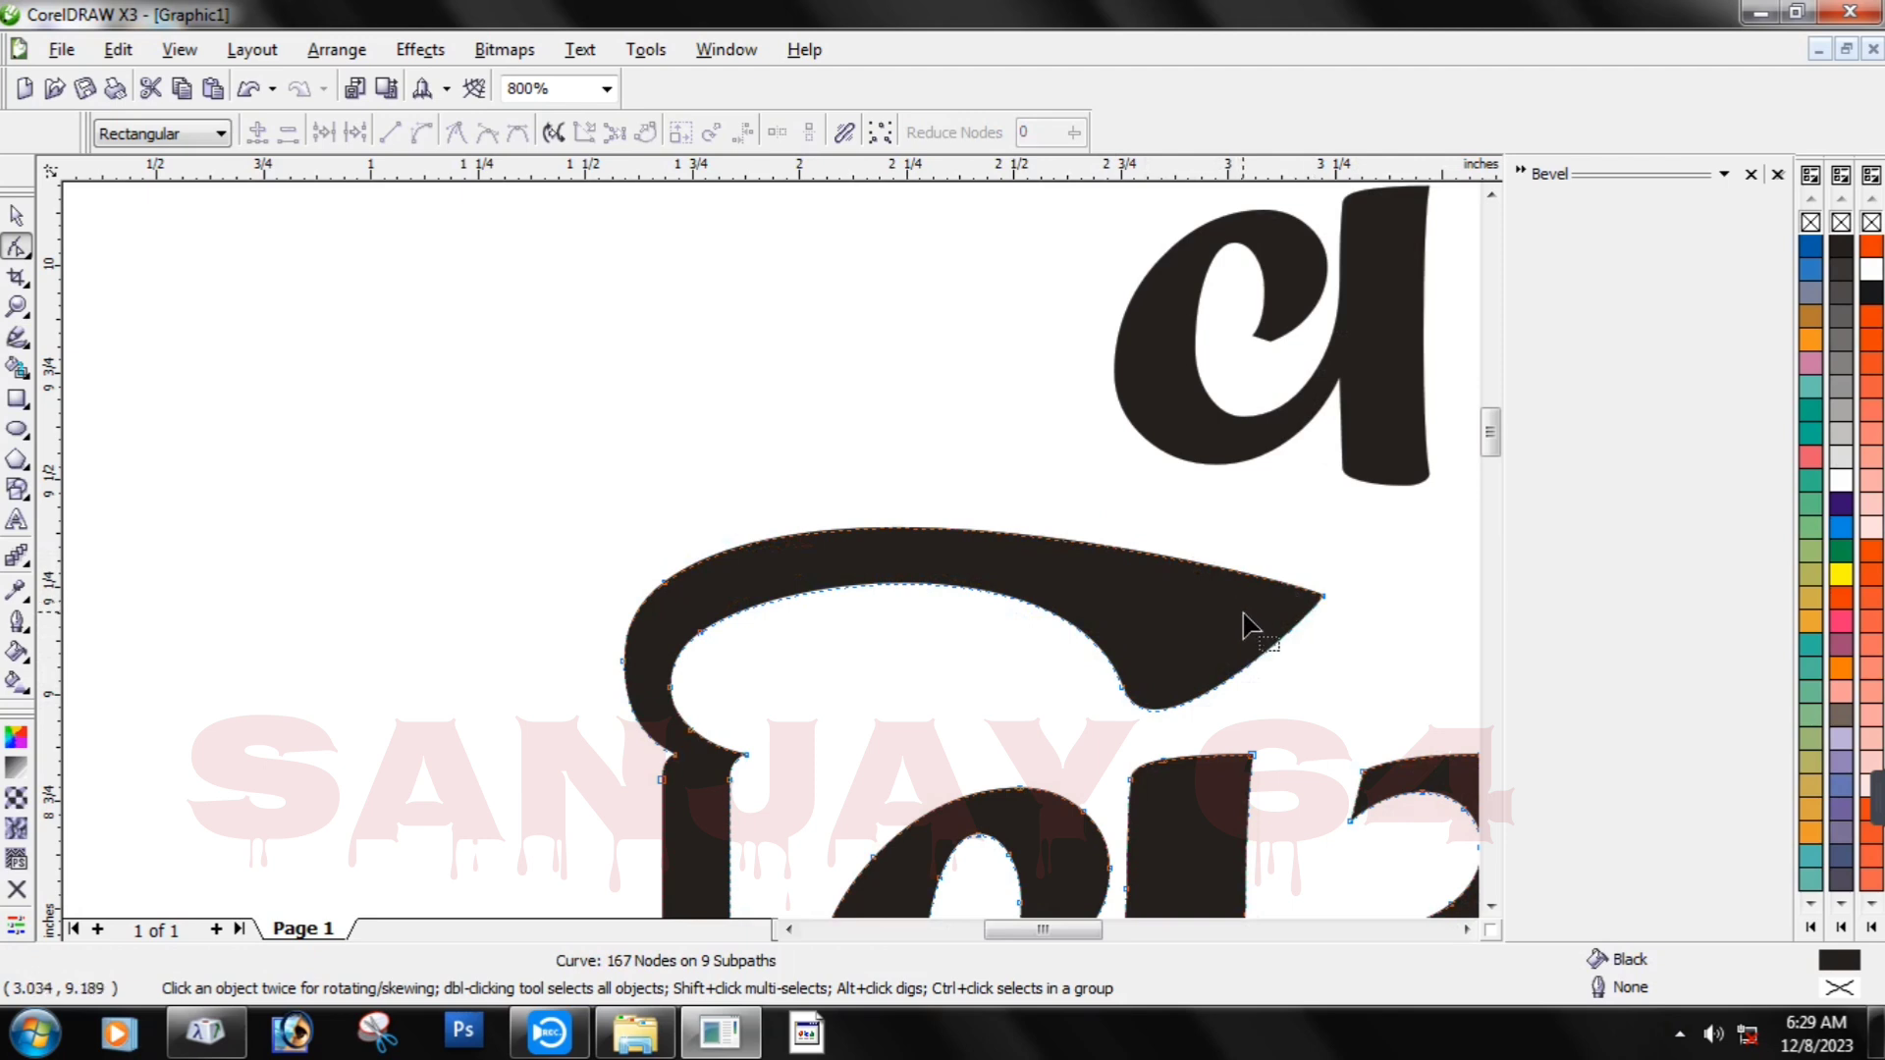
pyautogui.hotkey('ctrl', 'z')
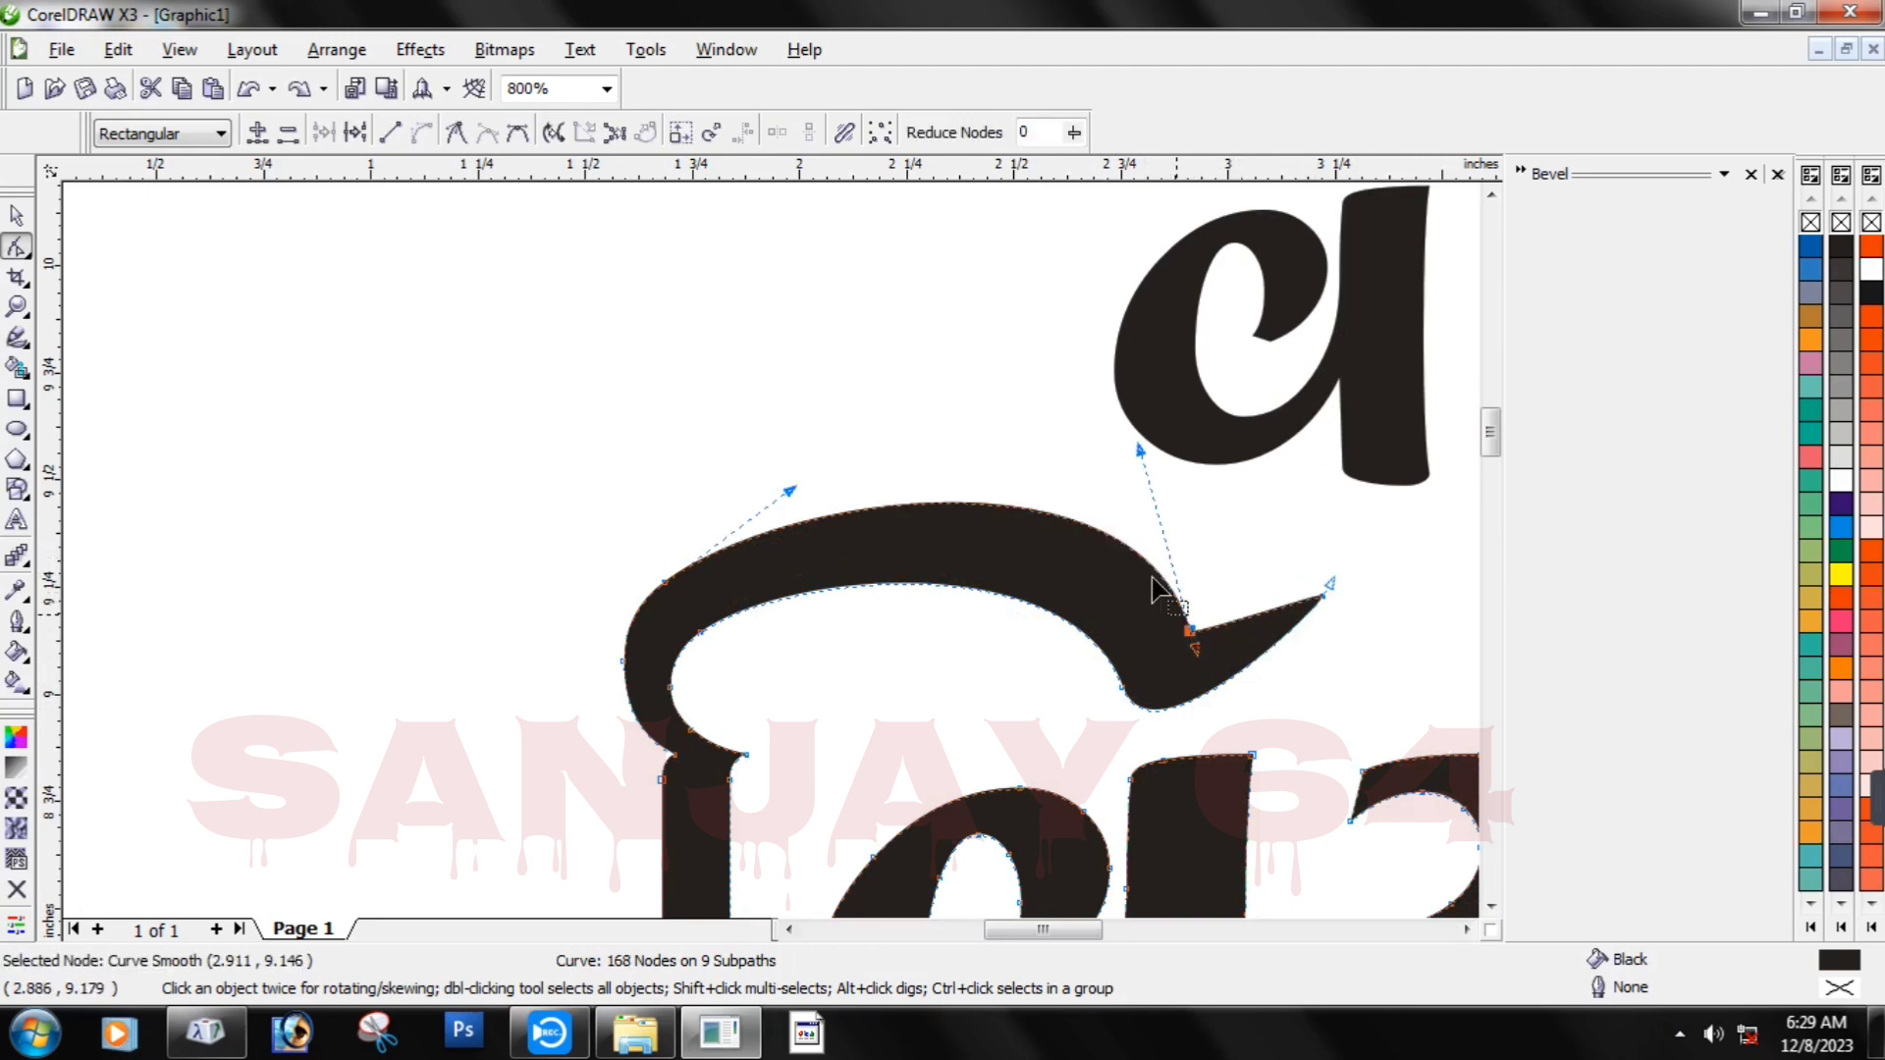
# Adjust the curve handles on both edges and at the tip so the vowel sign's hook flows into an upswept tail.
pyautogui.moveTo(1134, 445); pyautogui.dragTo(1087, 501)
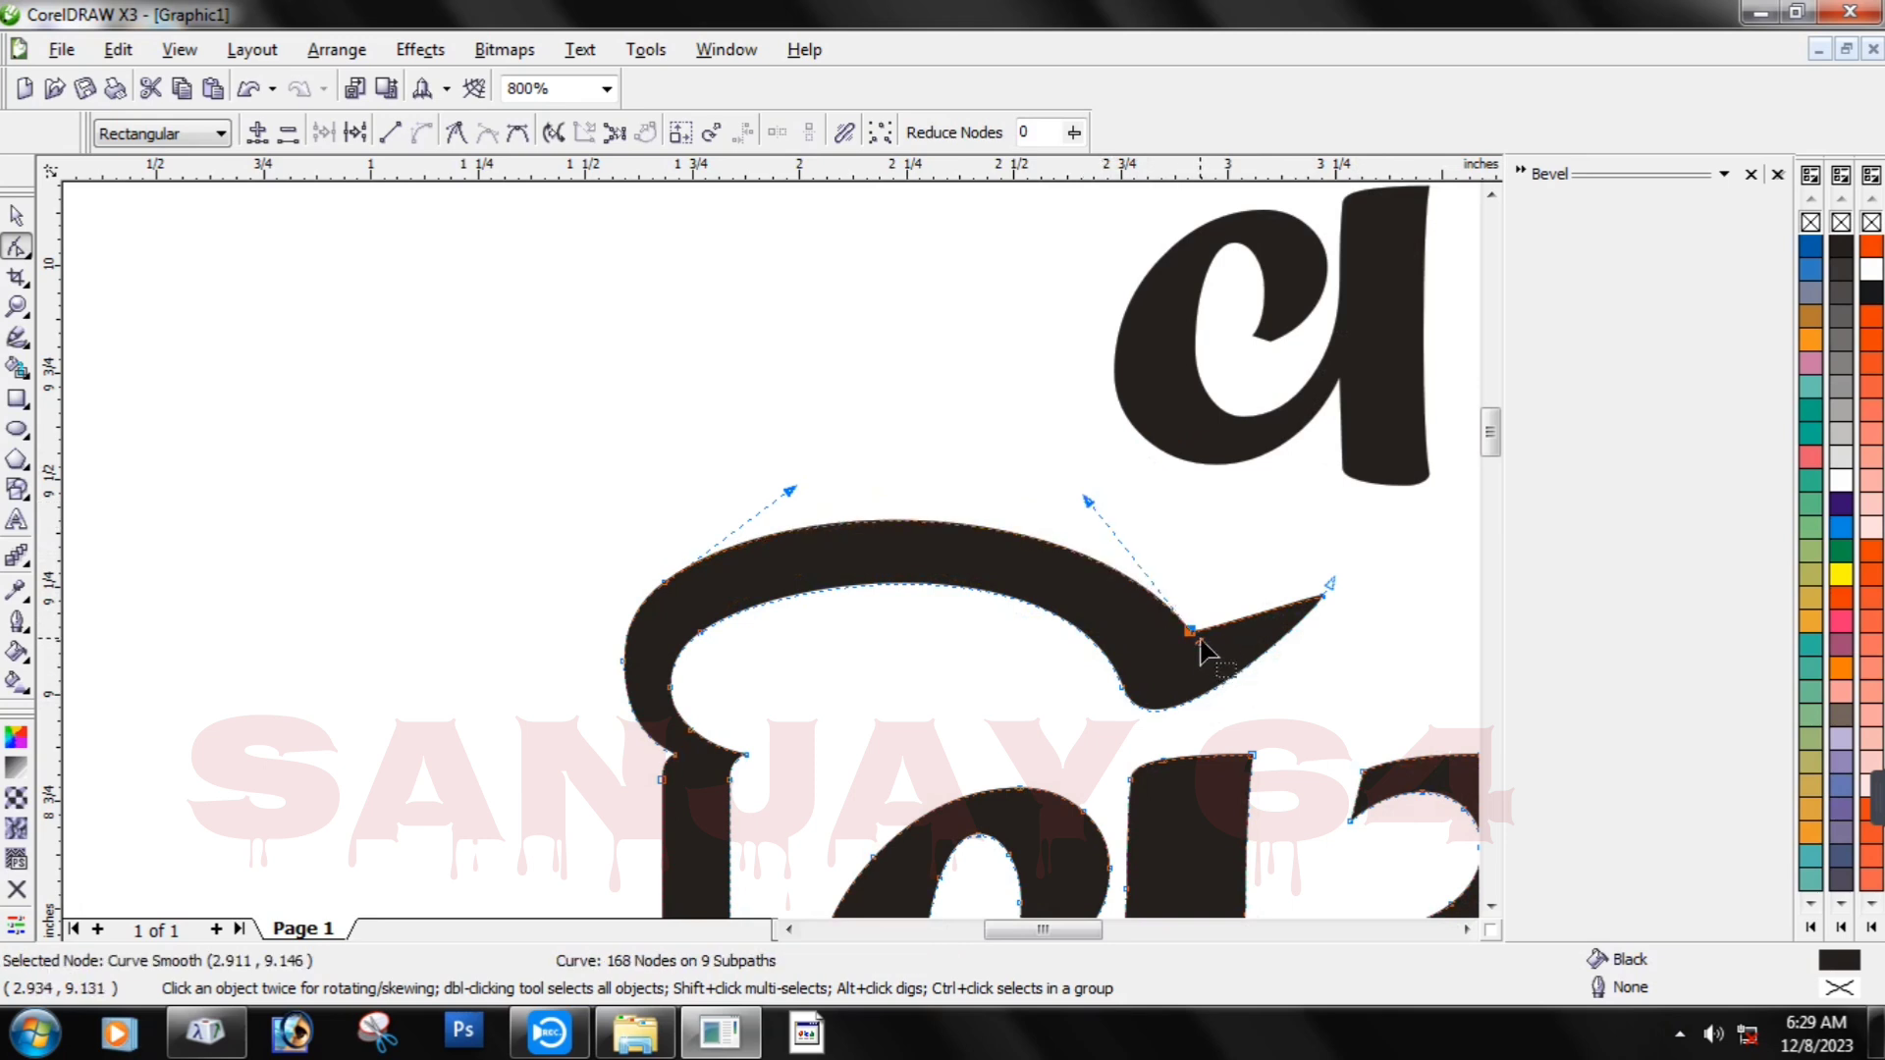
pyautogui.moveTo(1200, 648); pyautogui.dragTo(1239, 645)
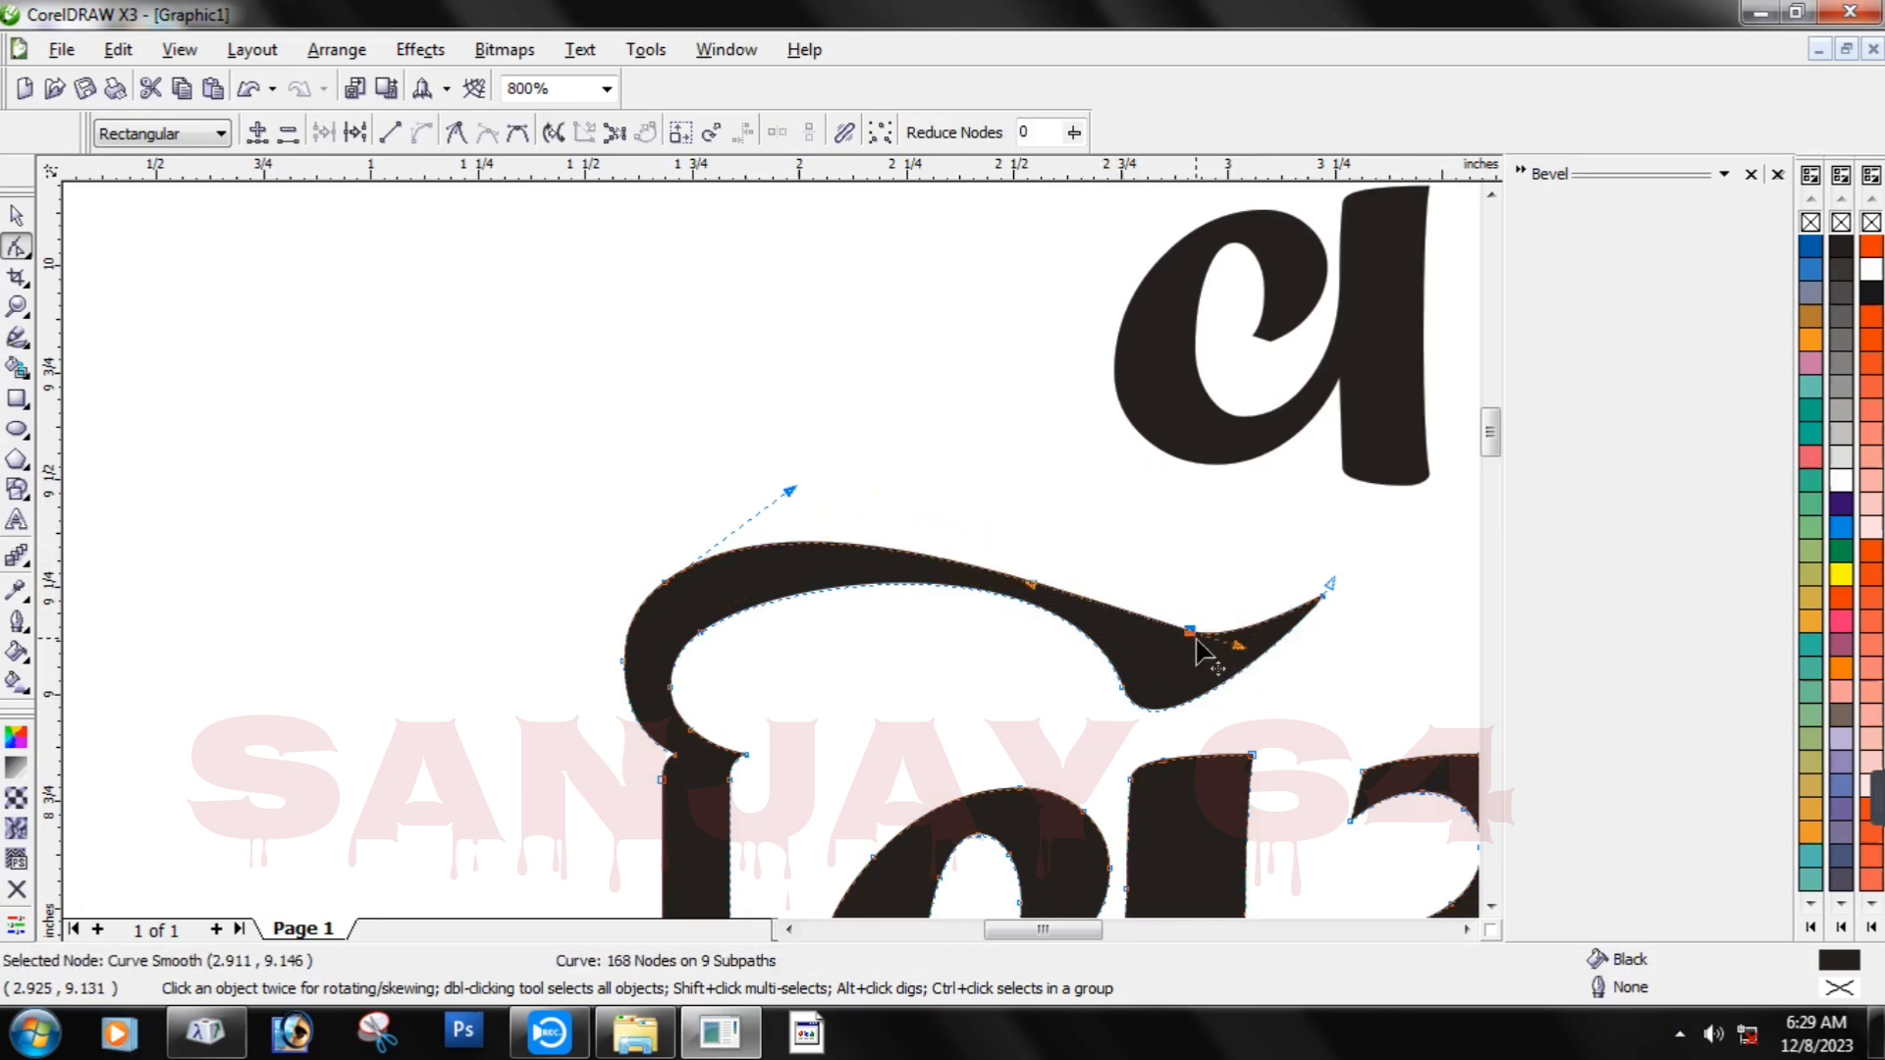
pyautogui.click(1123, 688)
pyautogui.moveTo(1157, 777); pyautogui.dragTo(1208, 743)
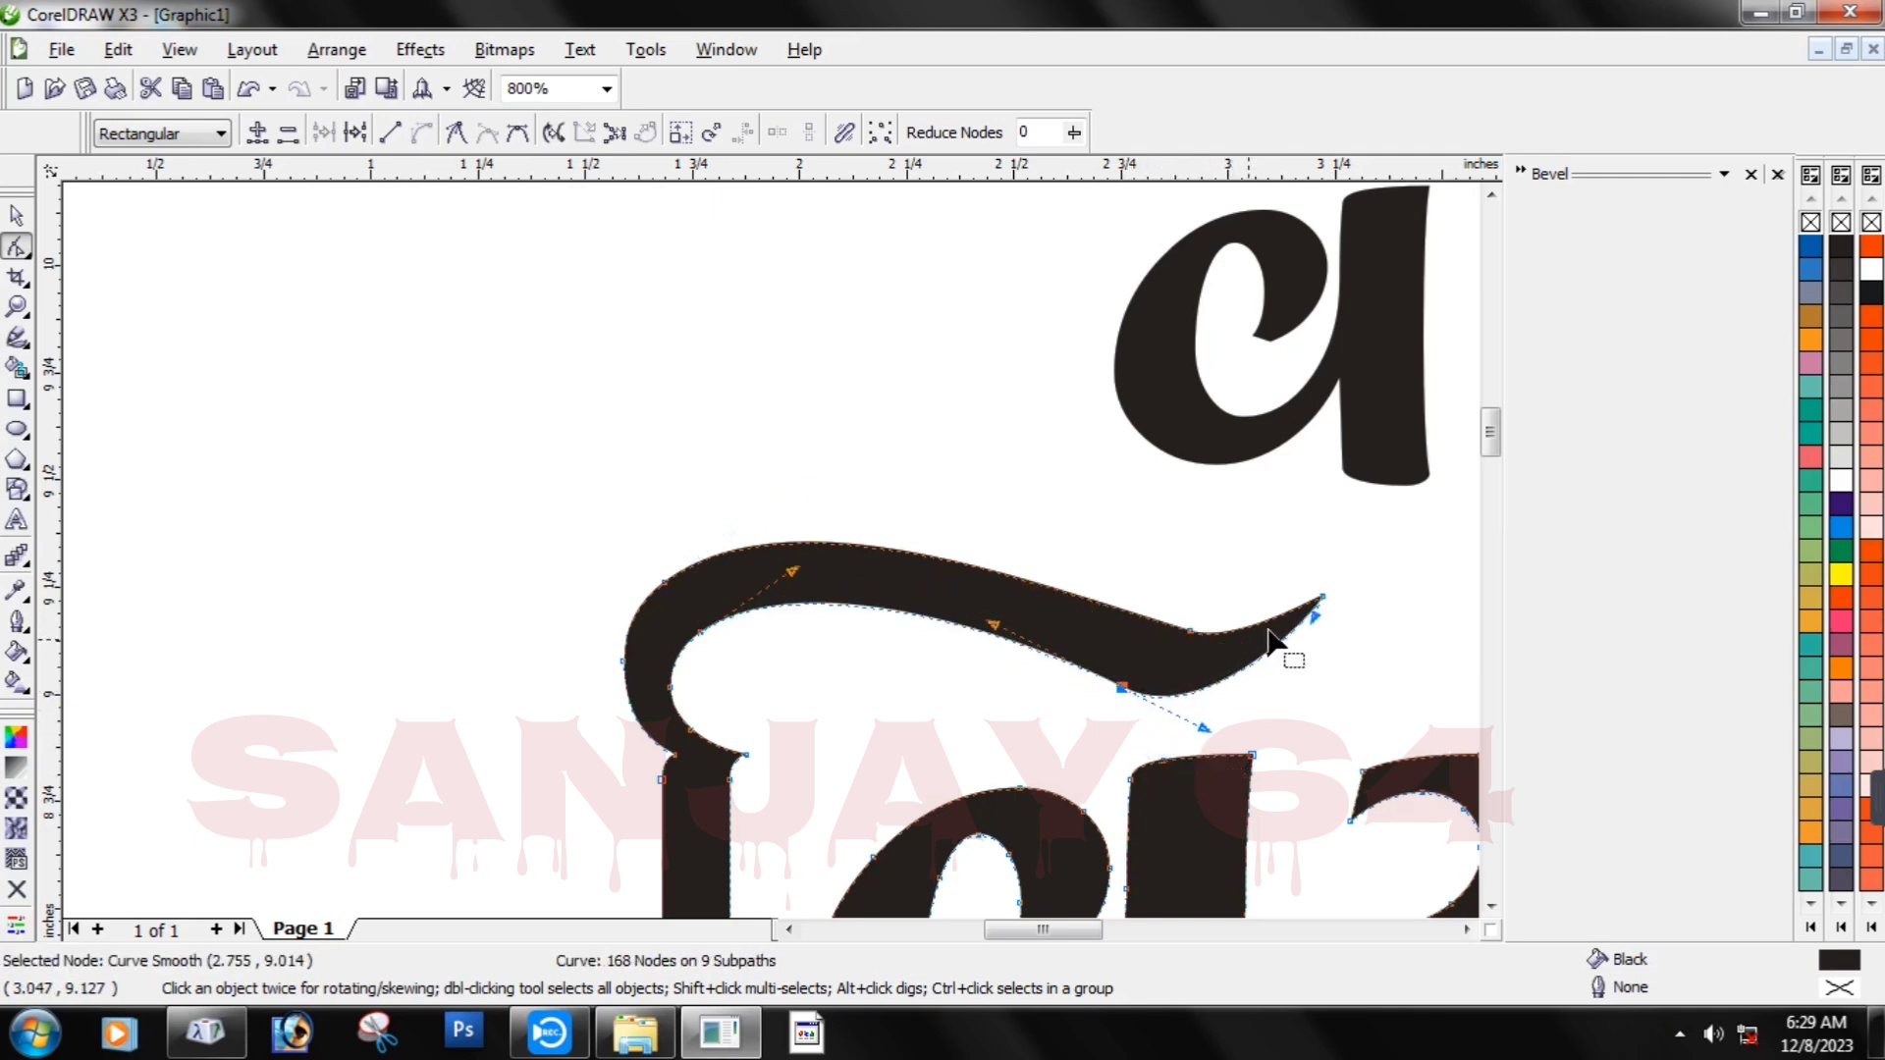
pyautogui.click(1321, 597)
pyautogui.moveTo(1262, 580); pyautogui.dragTo(1372, 552)
pyautogui.click(1305, 646)
pyautogui.scroll(-2, 778, 560)
pyautogui.click(17, 215)
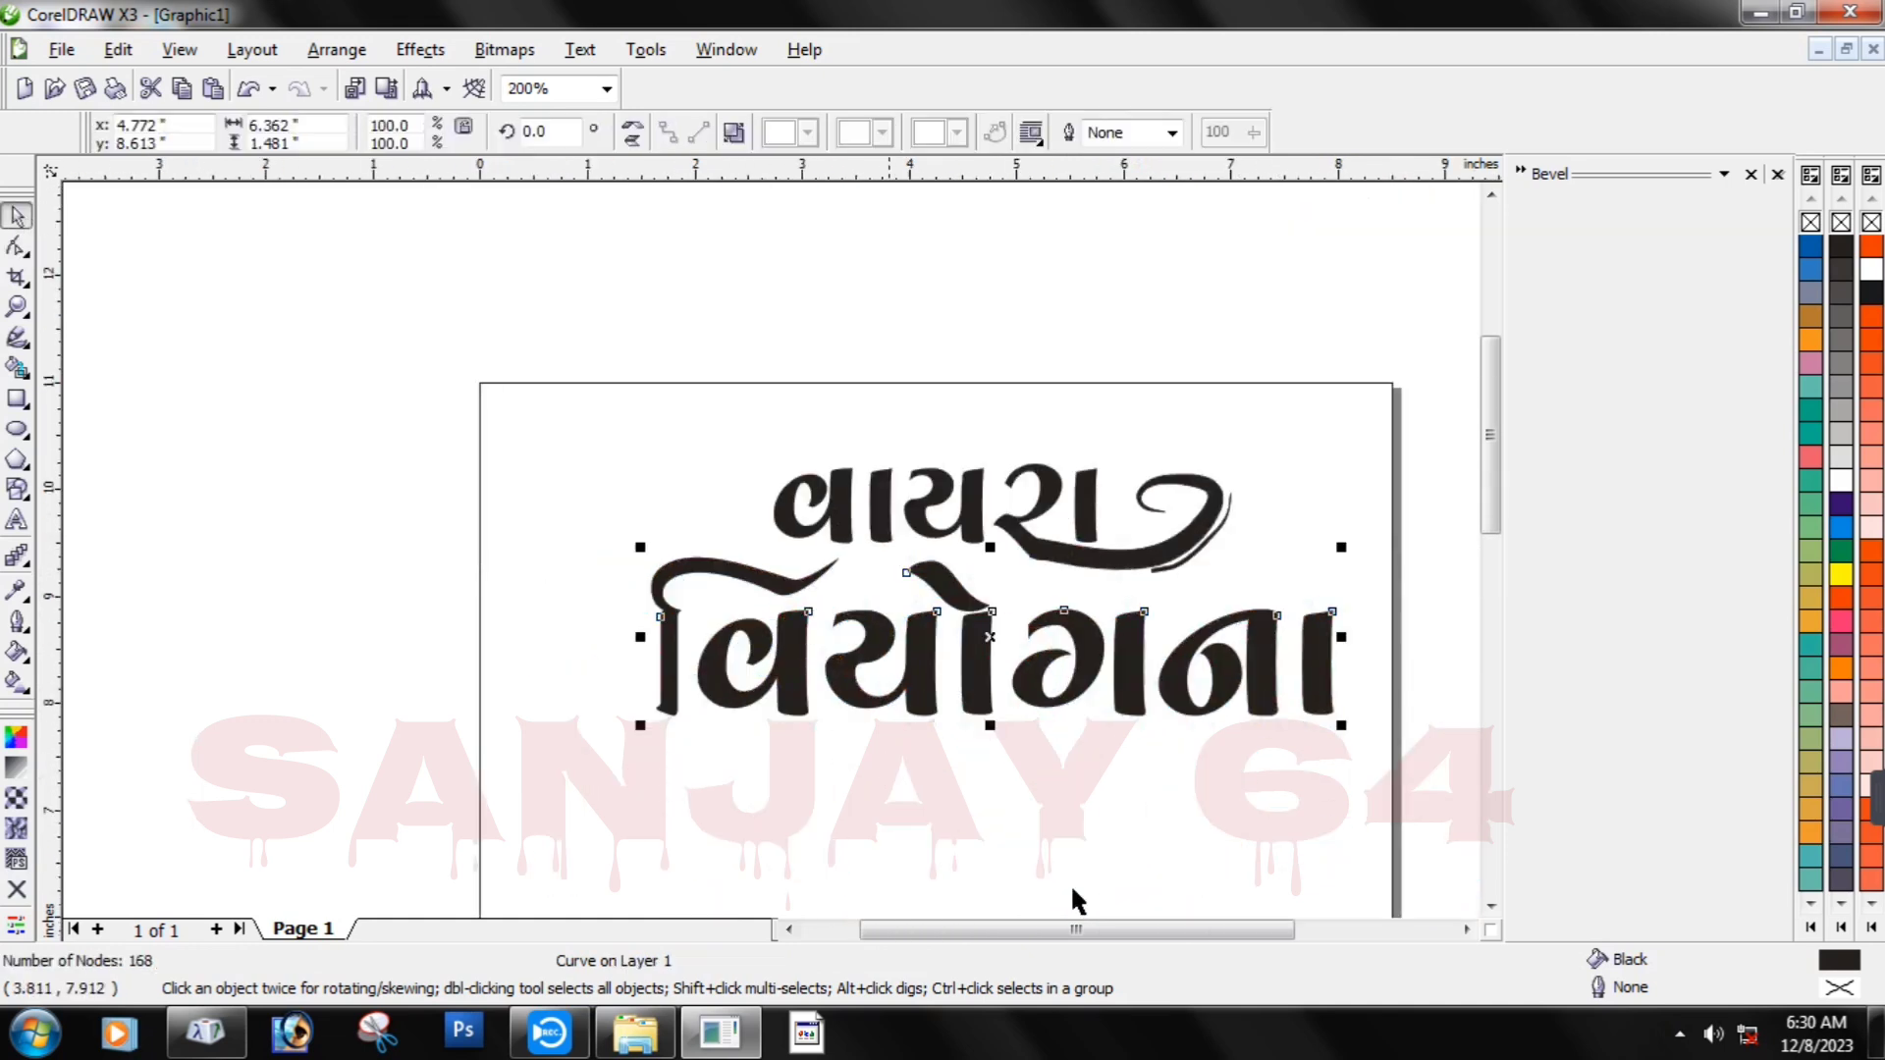
pyautogui.click(1025, 770)
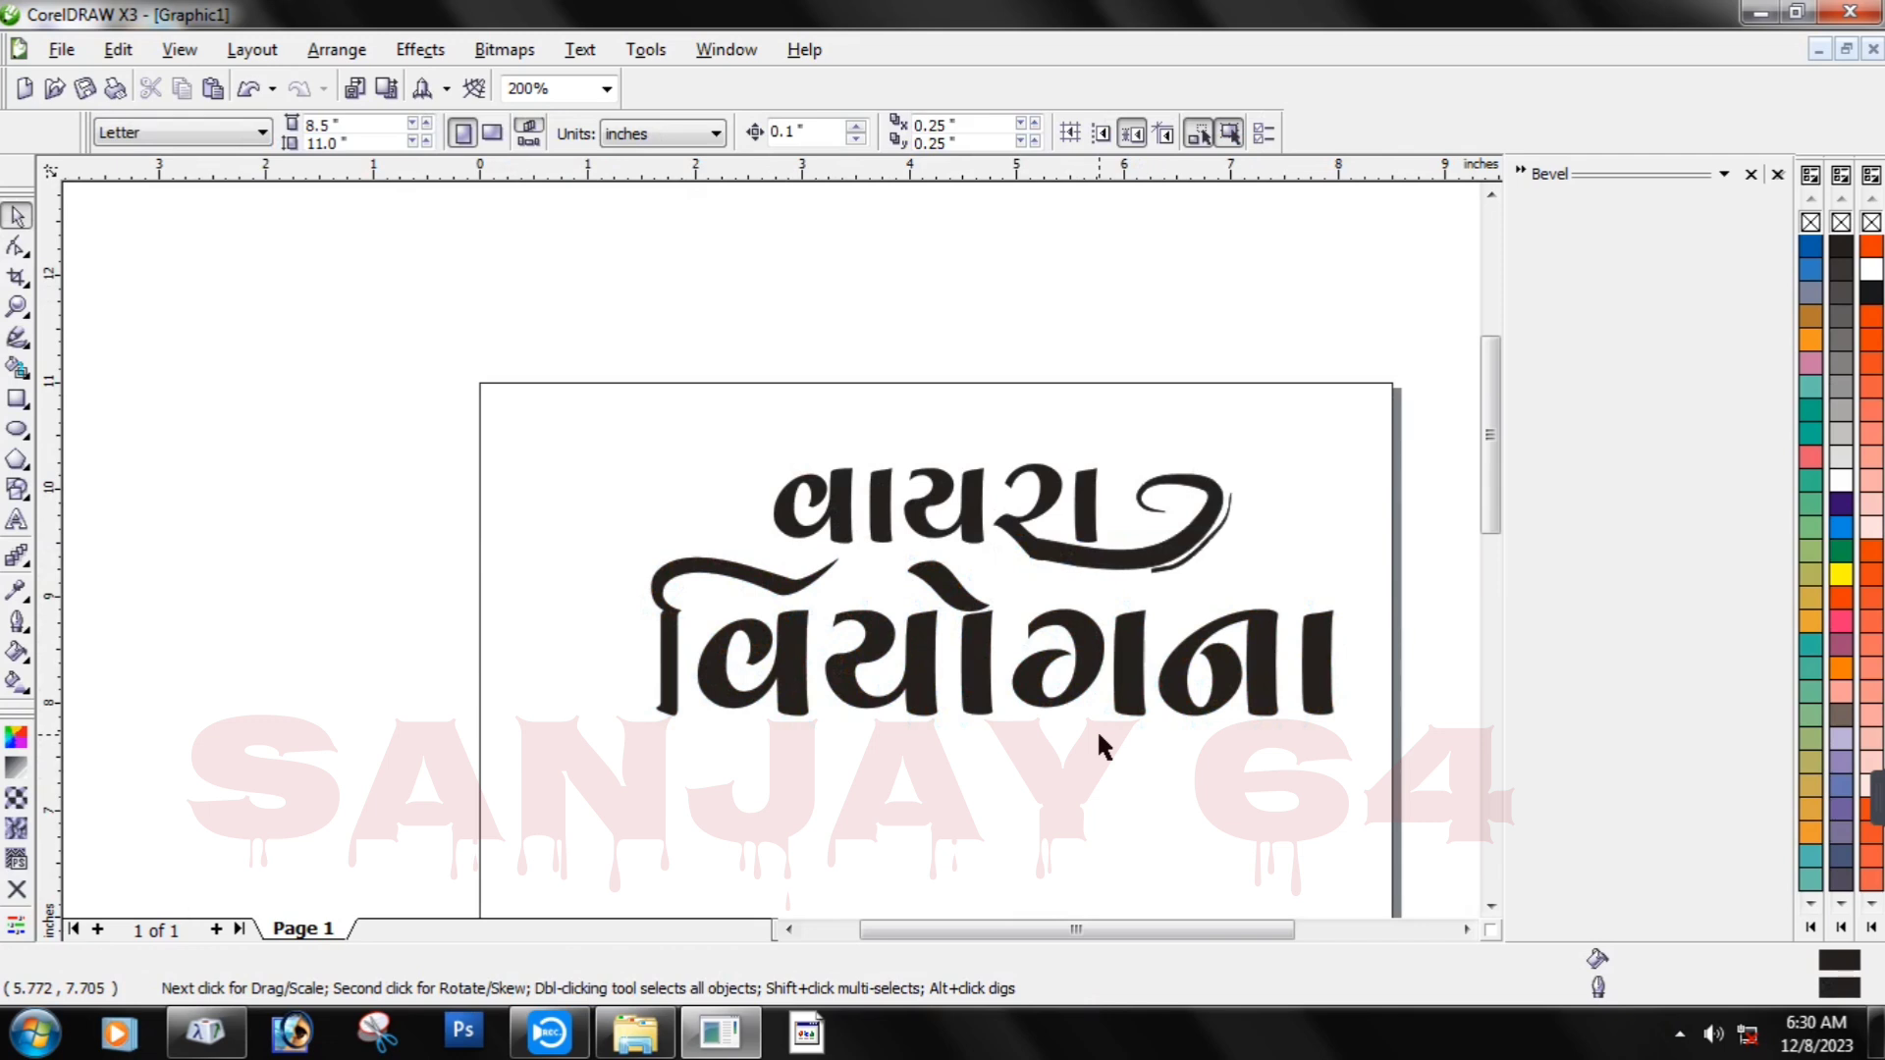
# Copy the word "વાયા" from Character Map and paste it into CorelDRAW as artistic text below "વિયોગના".
pyautogui.scroll(-1, 1022, 602)
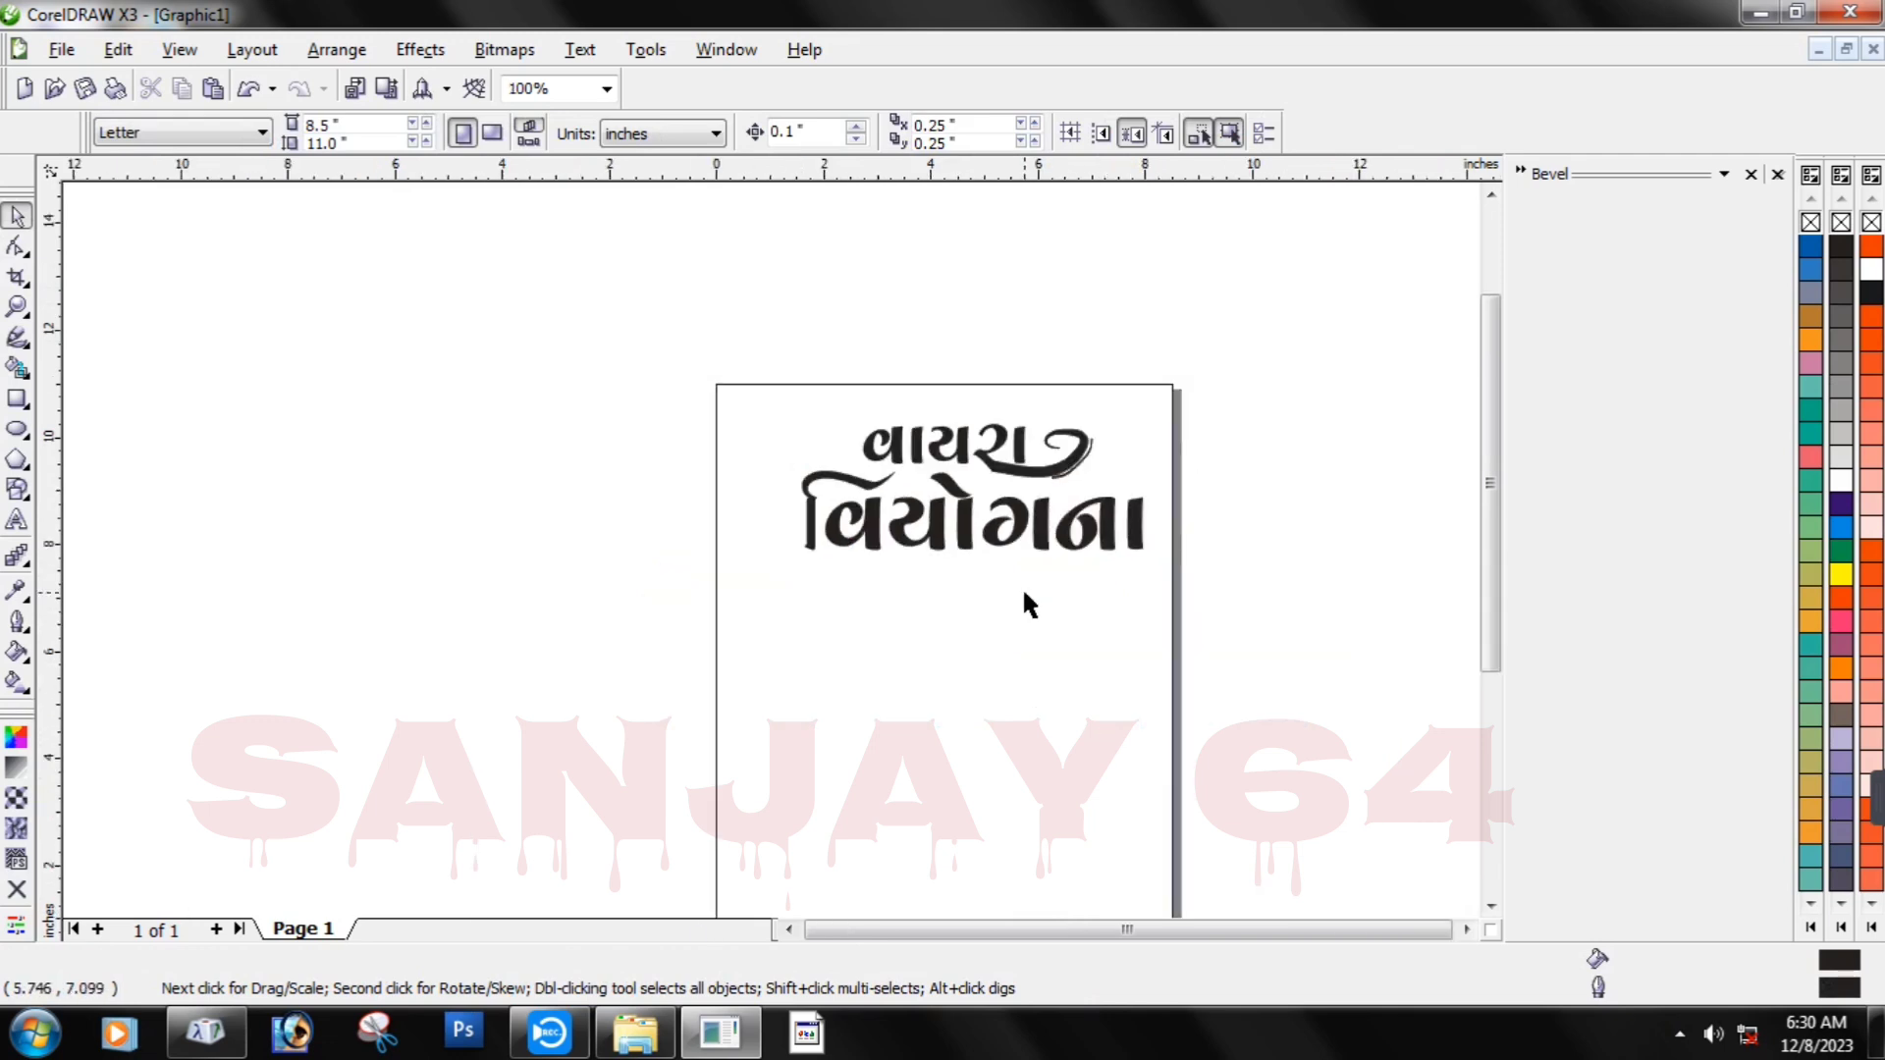
pyautogui.scroll(1, 770, 559)
pyautogui.click(205, 1030)
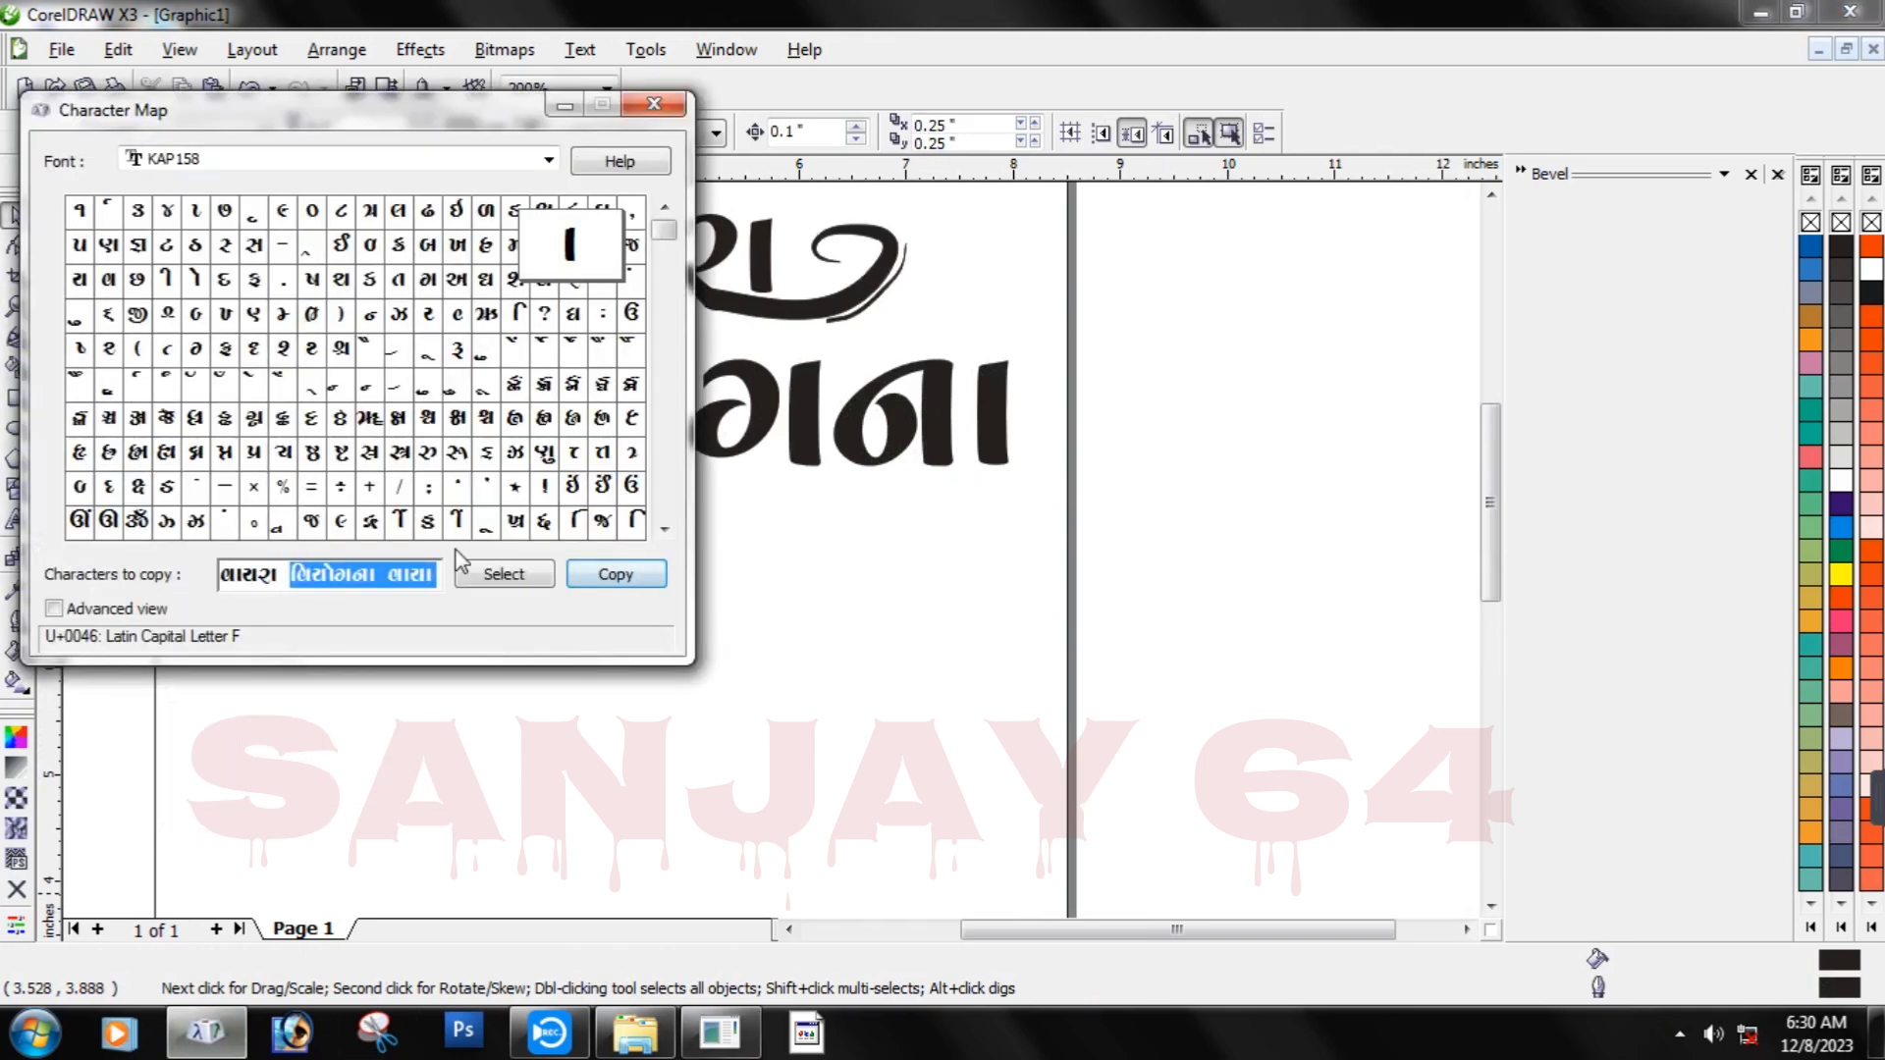
pyautogui.doubleClick(403, 580)
pyautogui.click(615, 574)
pyautogui.click(10, 589)
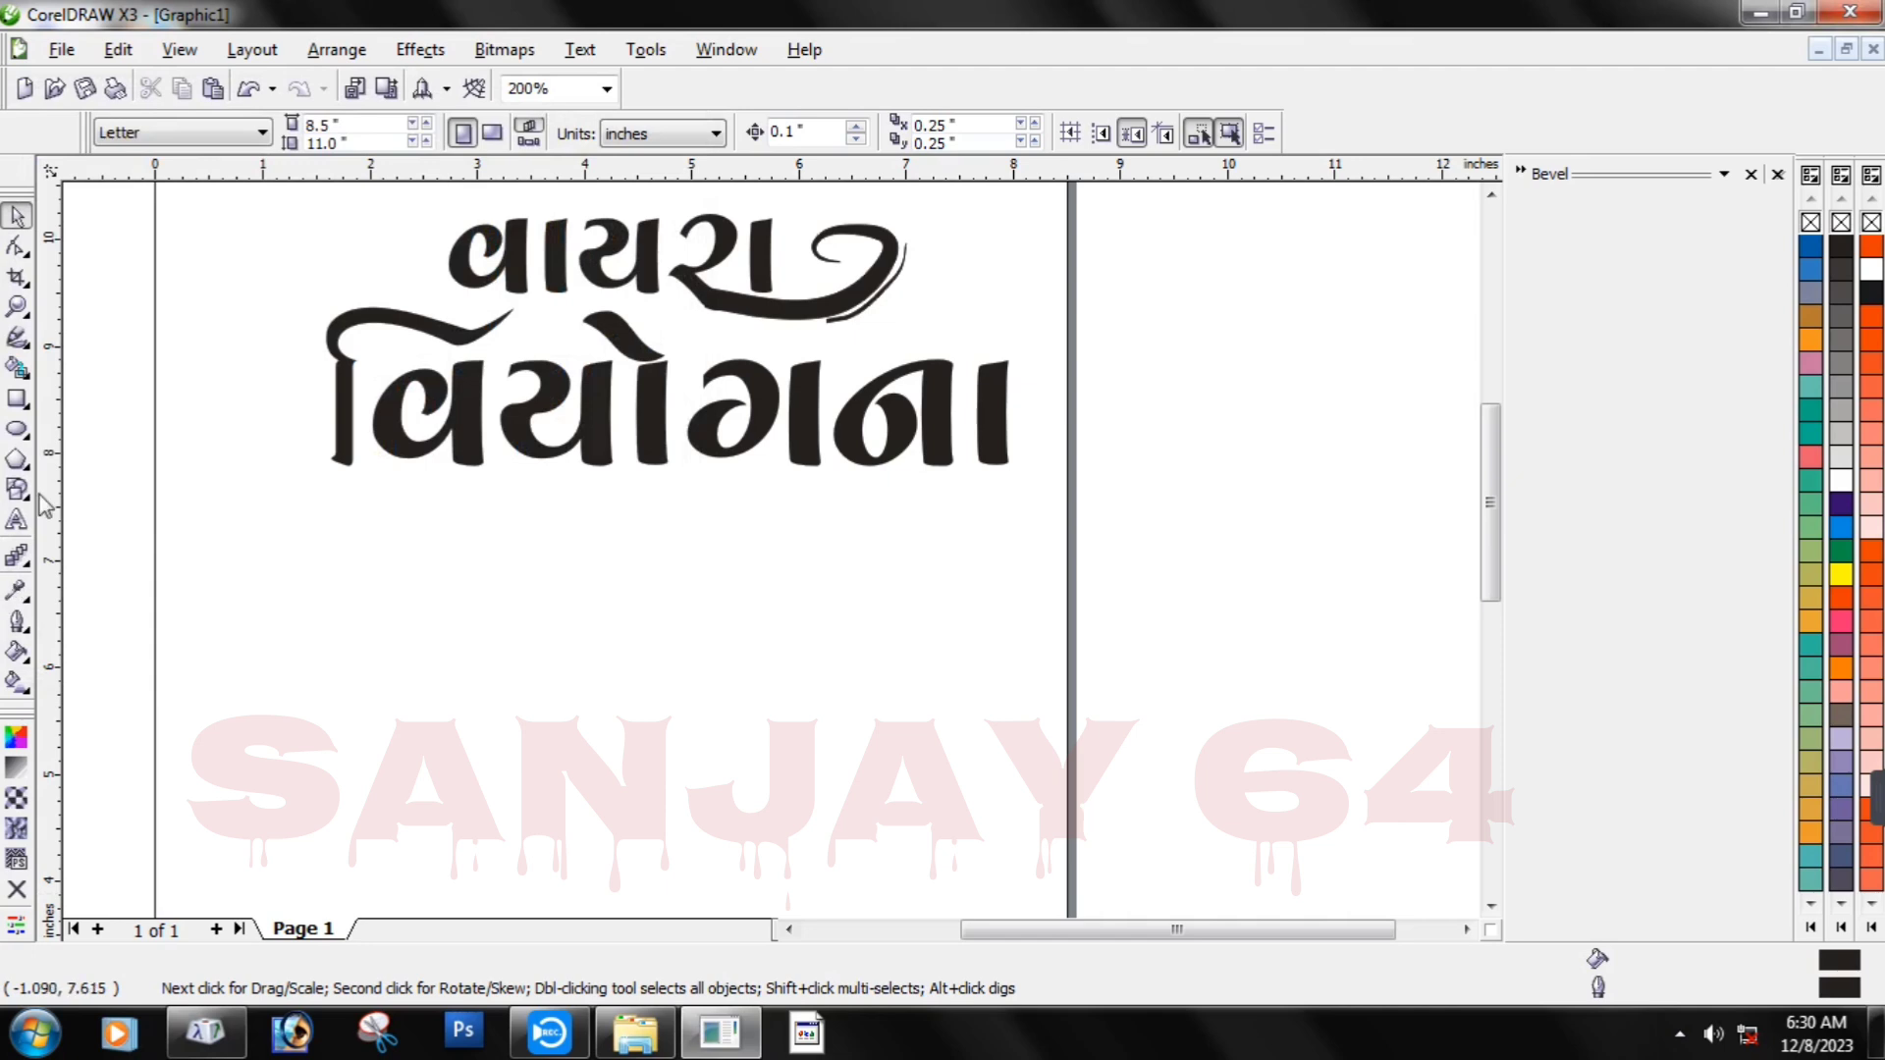
pyautogui.click(20, 521)
pyautogui.click(432, 643)
pyautogui.hotkey('ctrl', 'v')
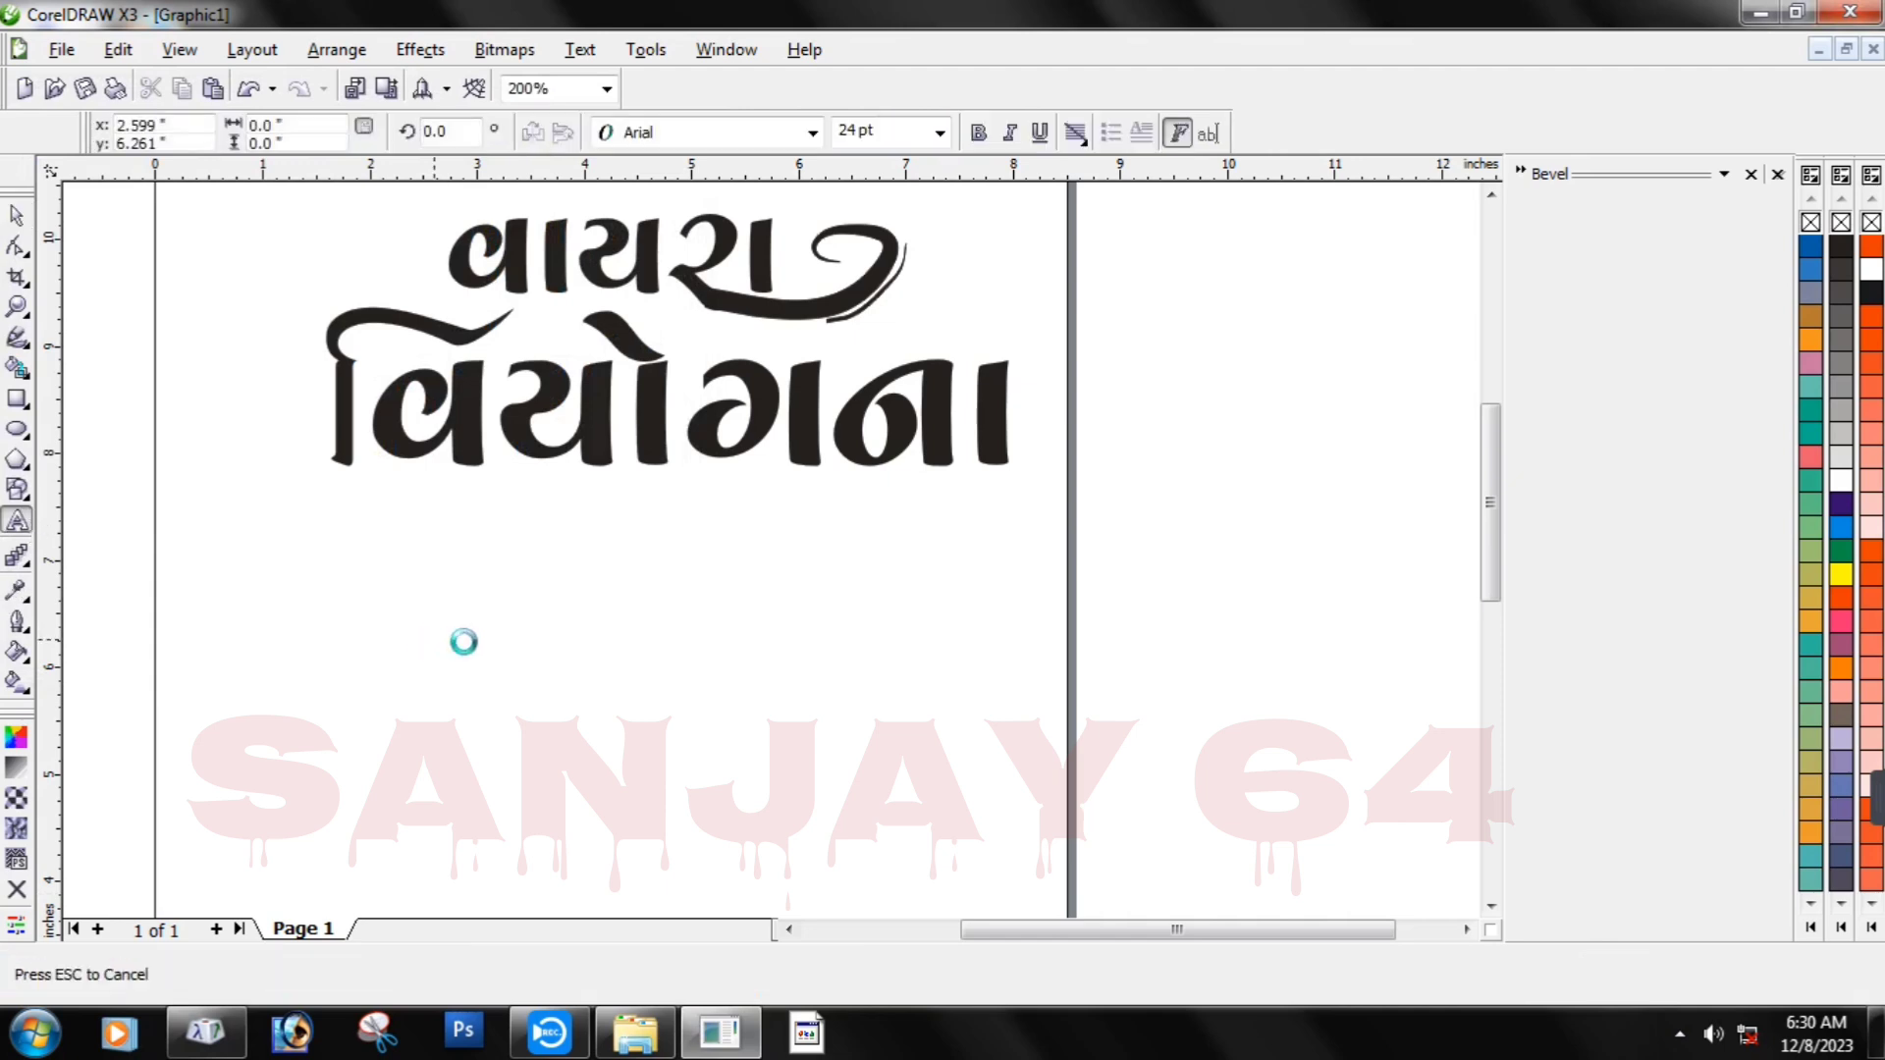
# Move "વાયા" beneath the right half of "વિયોગના" and enlarge it slightly, keeping it close under that word.
pyautogui.moveTo(481, 650); pyautogui.dragTo(784, 572)
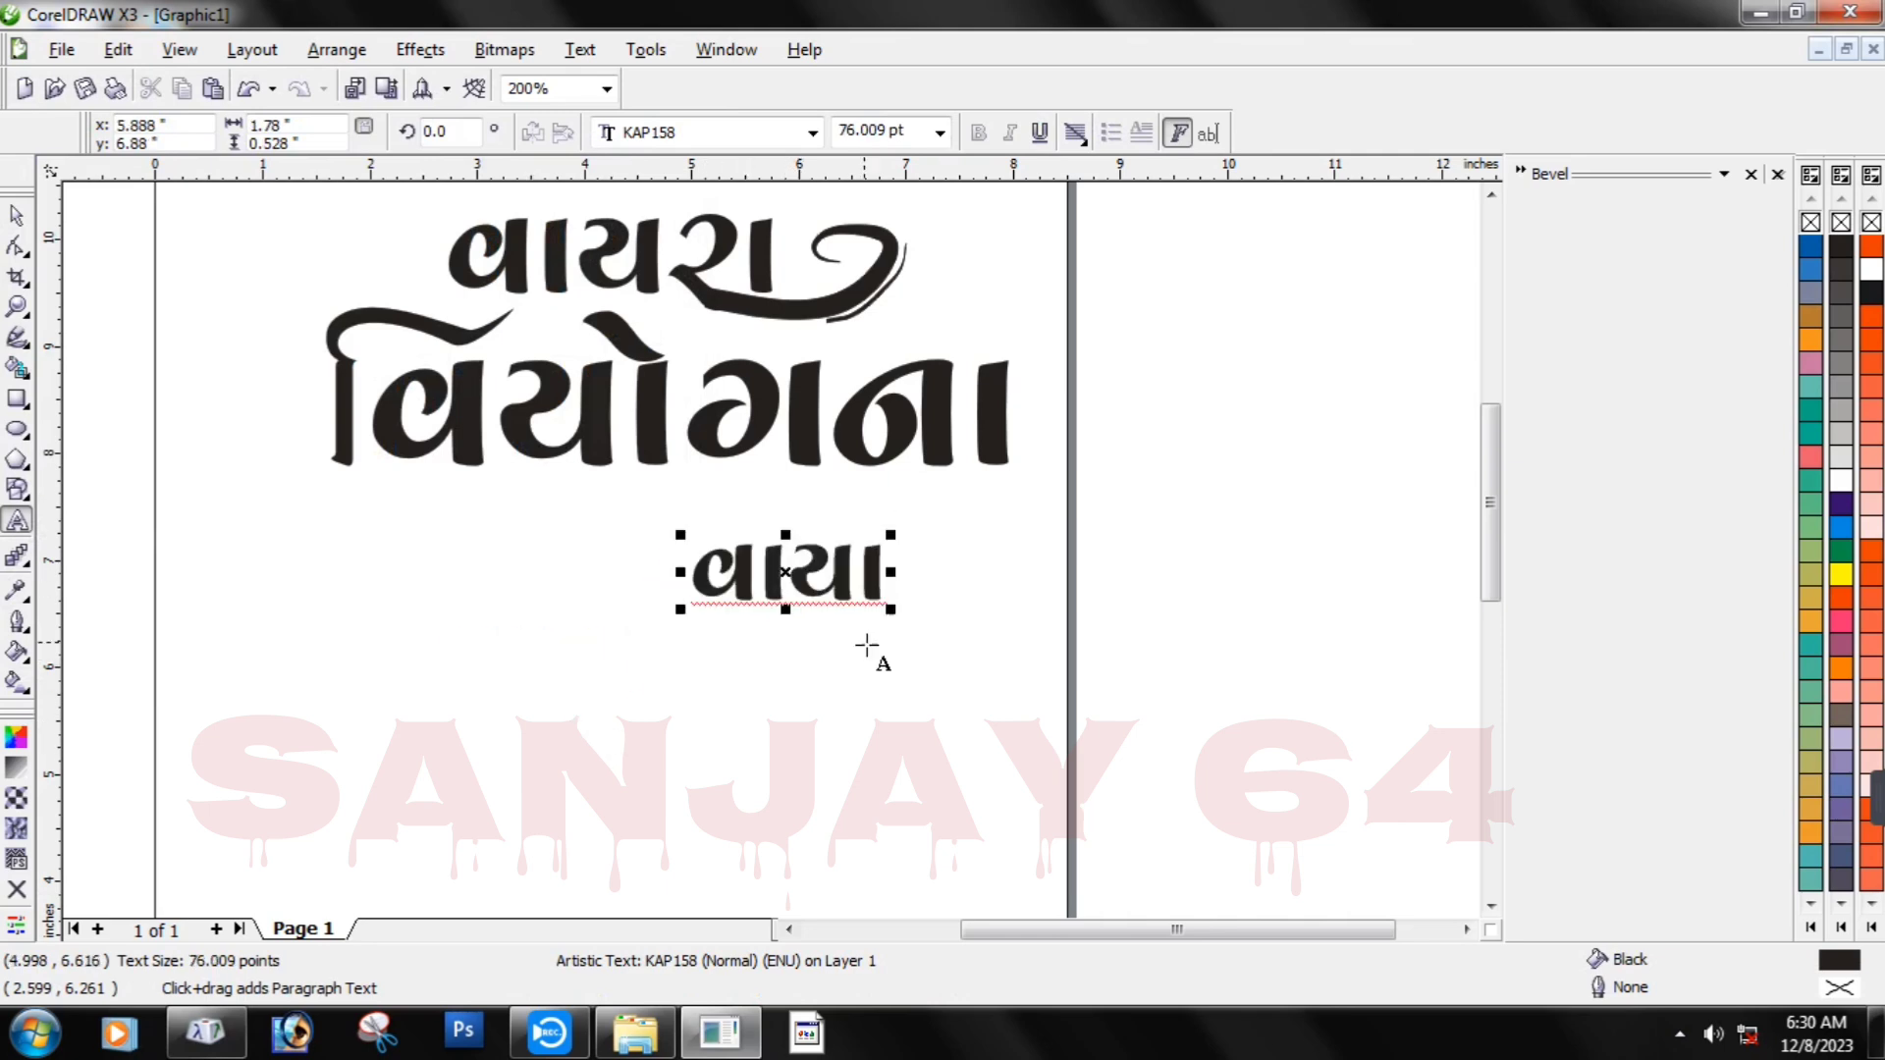
pyautogui.moveTo(898, 616); pyautogui.dragTo(940, 645)
pyautogui.moveTo(783, 573); pyautogui.dragTo(818, 552)
pyautogui.click(830, 672)
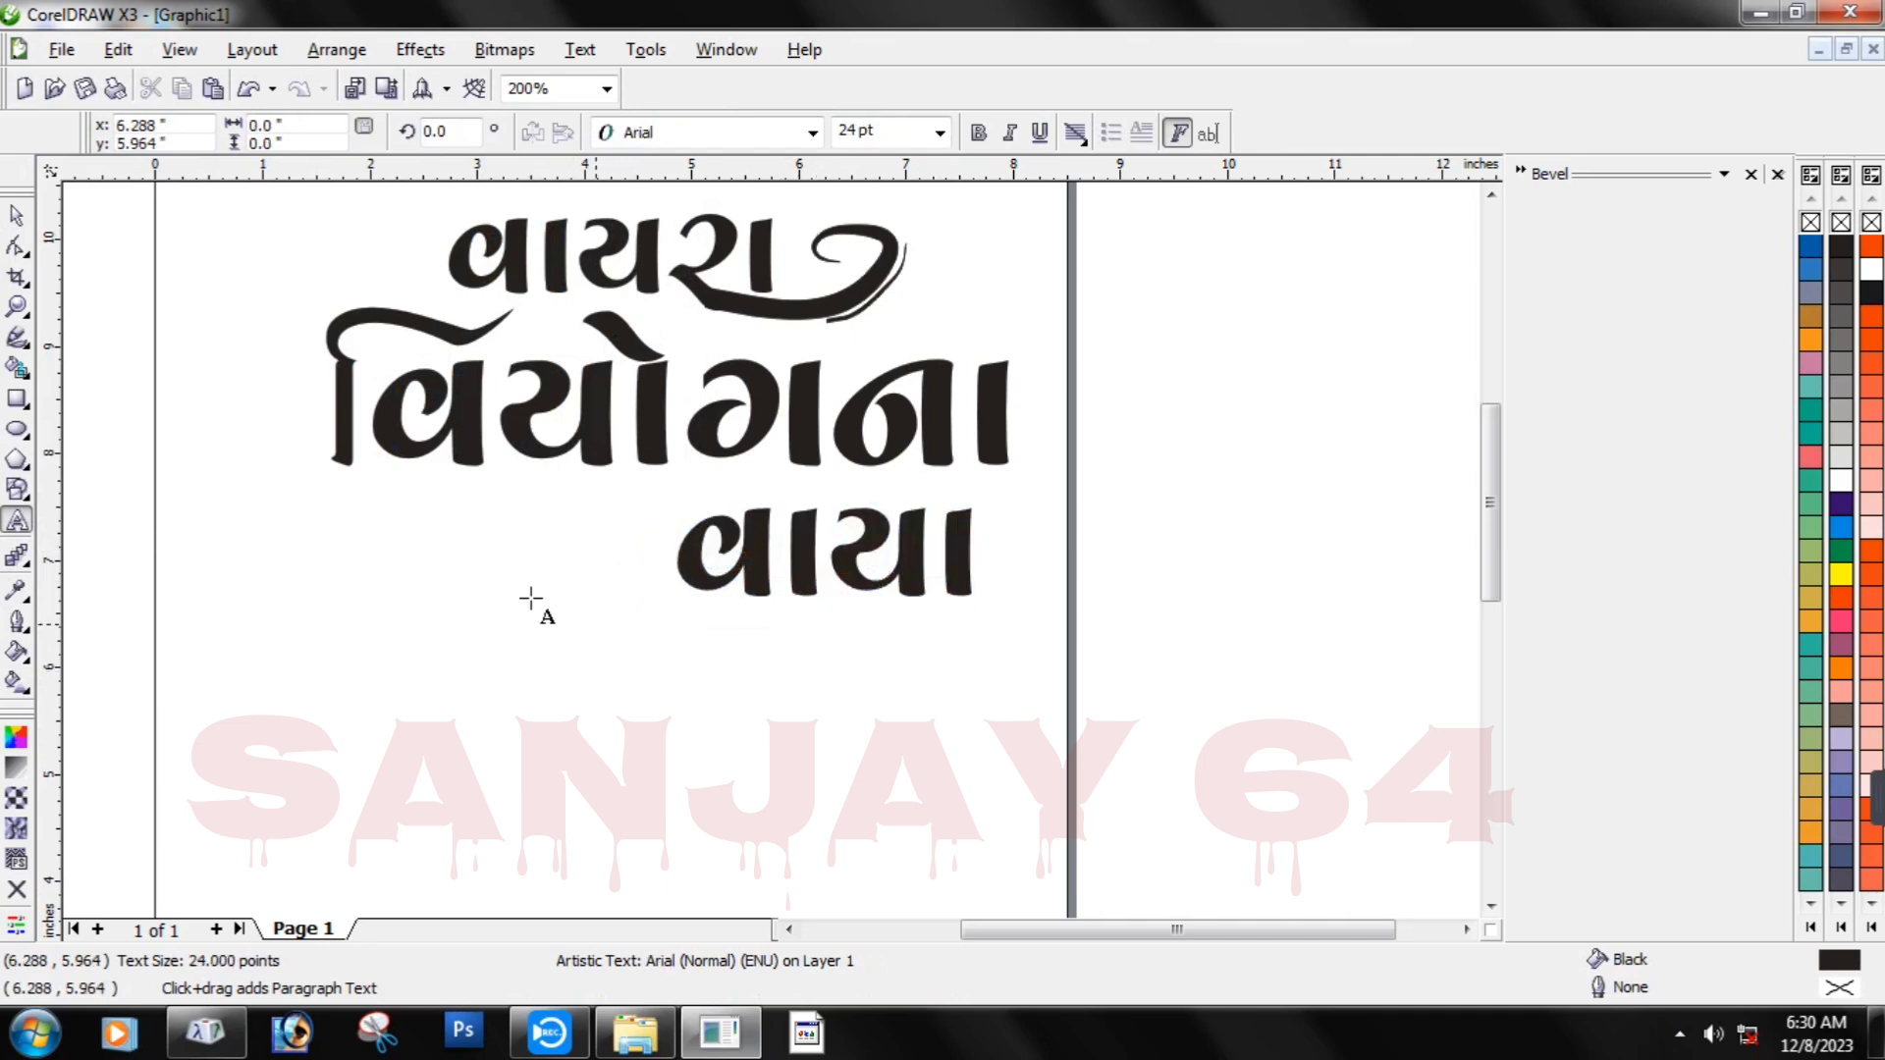
# Draw a looped artistic media swash running leftward from the first letter of "વાયા", beneath "વિયોગના".
pyautogui.click(16, 338)
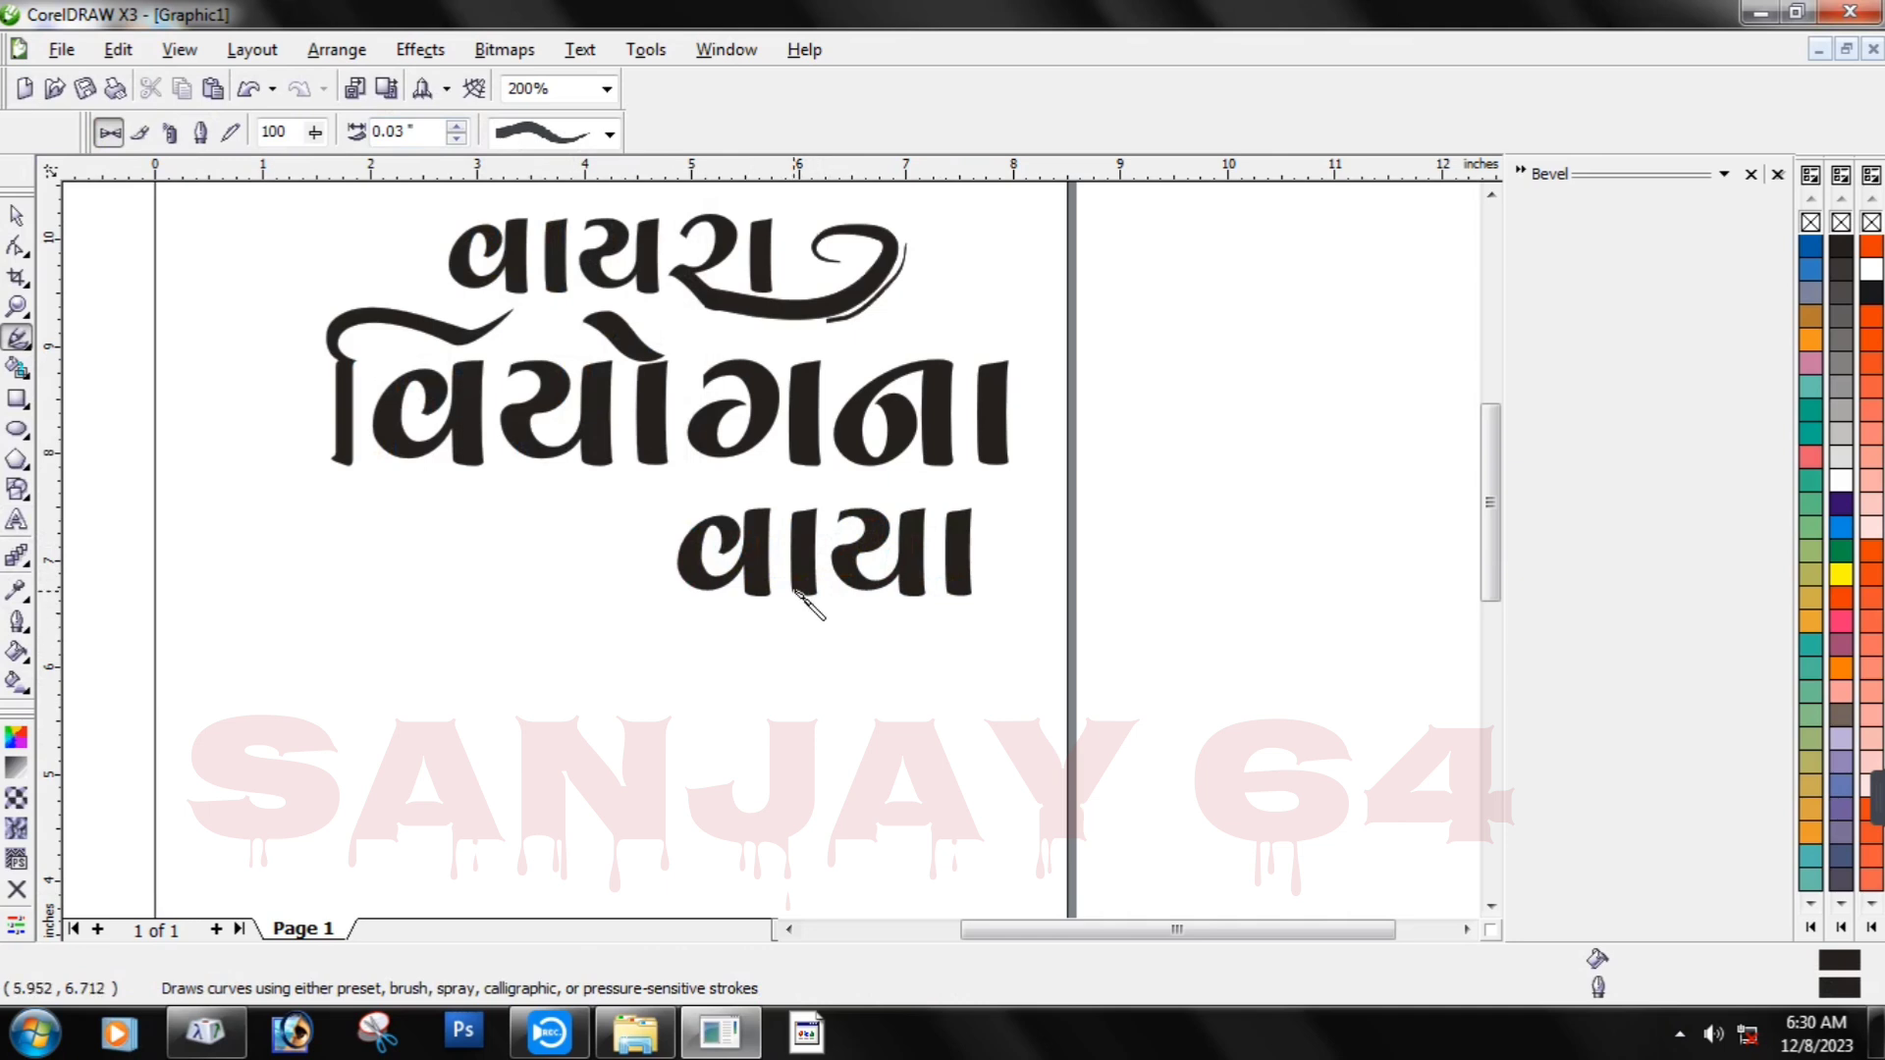
pyautogui.moveTo(728, 541)
pyautogui.mouseDown()
pyautogui.moveTo(665, 571)
pyautogui.moveTo(552, 495)
pyautogui.moveTo(576, 463)
pyautogui.moveTo(618, 485)
pyautogui.moveTo(508, 543)
pyautogui.moveTo(429, 541)
pyautogui.mouseUp()
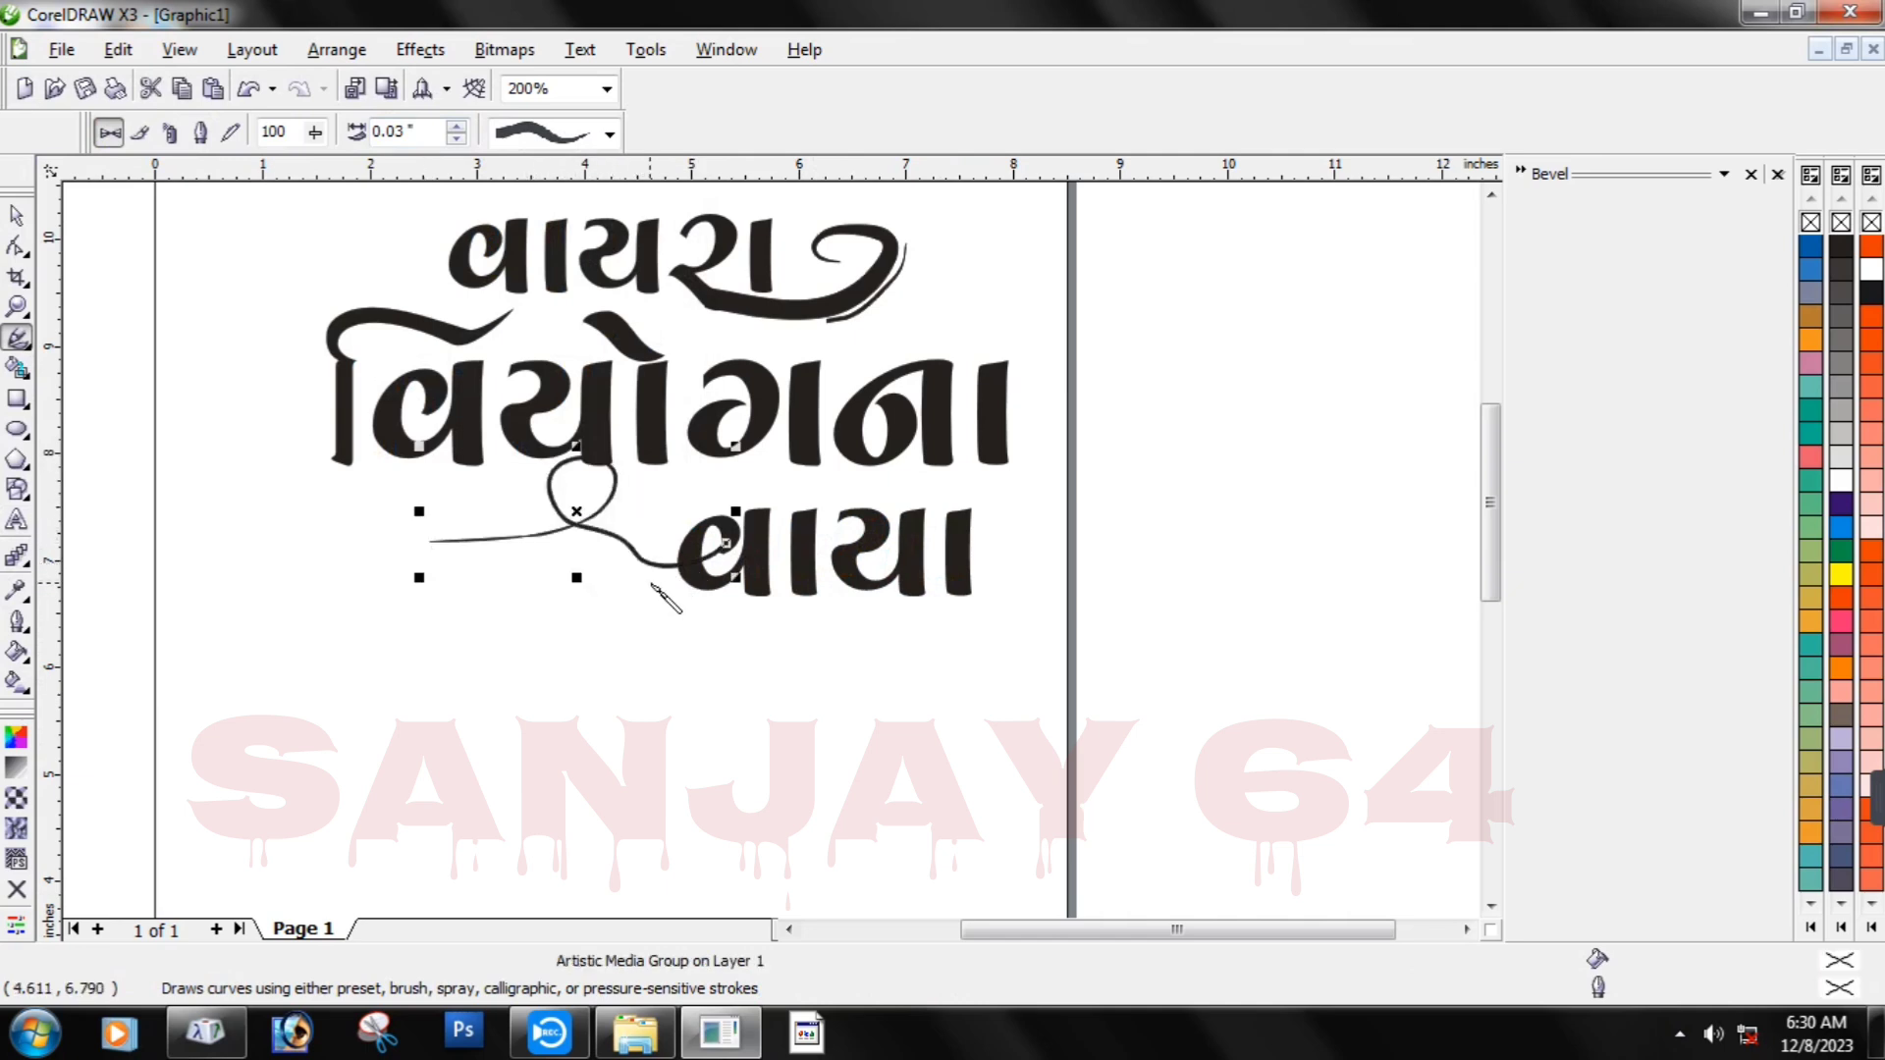
# Undo the looped swash beside "વાયા" and try replacement strokes running leftward from its first letter, undoing each one.
pyautogui.hotkey('ctrl', 'z')
pyautogui.moveTo(734, 556)
pyautogui.mouseDown()
pyautogui.moveTo(699, 567)
pyautogui.moveTo(594, 528)
pyautogui.mouseUp()
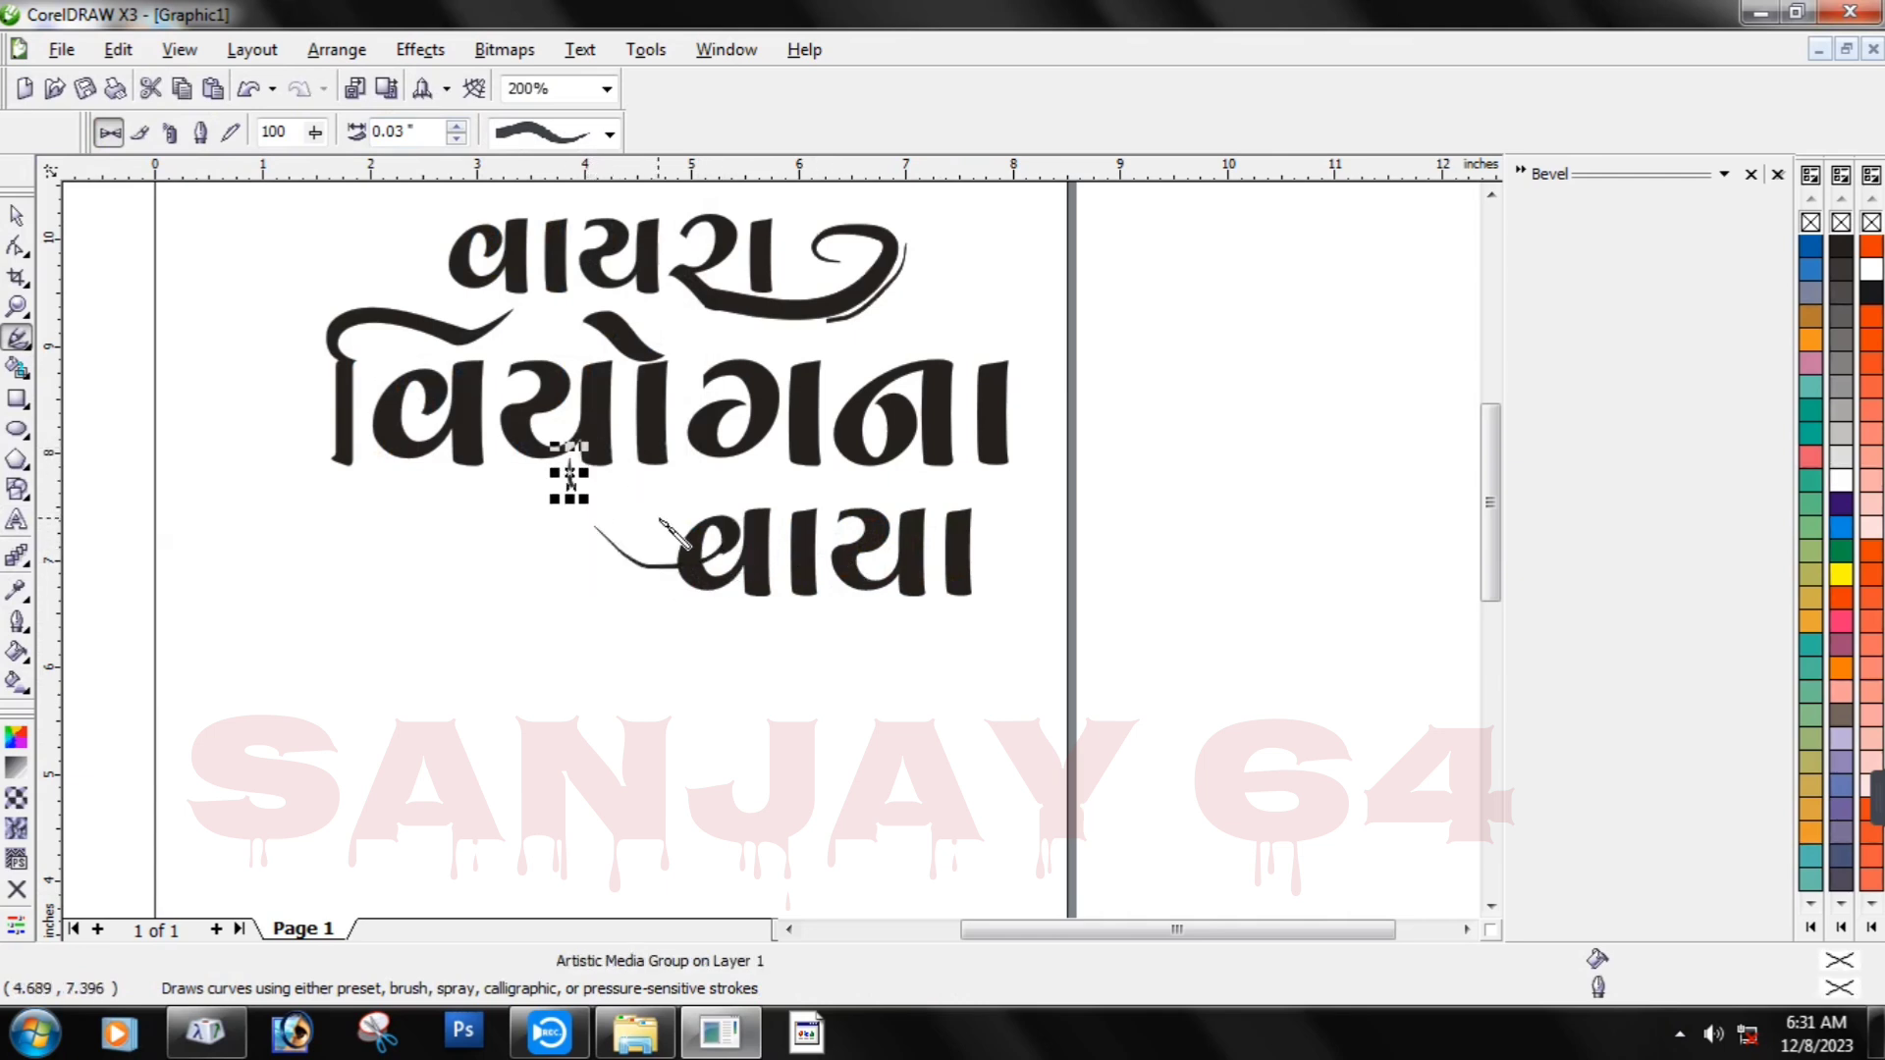
pyautogui.hotkey('ctrl', 'z')
pyautogui.moveTo(731, 536)
pyautogui.mouseDown()
pyautogui.moveTo(617, 548)
pyautogui.moveTo(595, 494)
pyautogui.moveTo(638, 469)
pyautogui.moveTo(632, 491)
pyautogui.moveTo(500, 517)
pyautogui.moveTo(390, 569)
pyautogui.mouseUp()
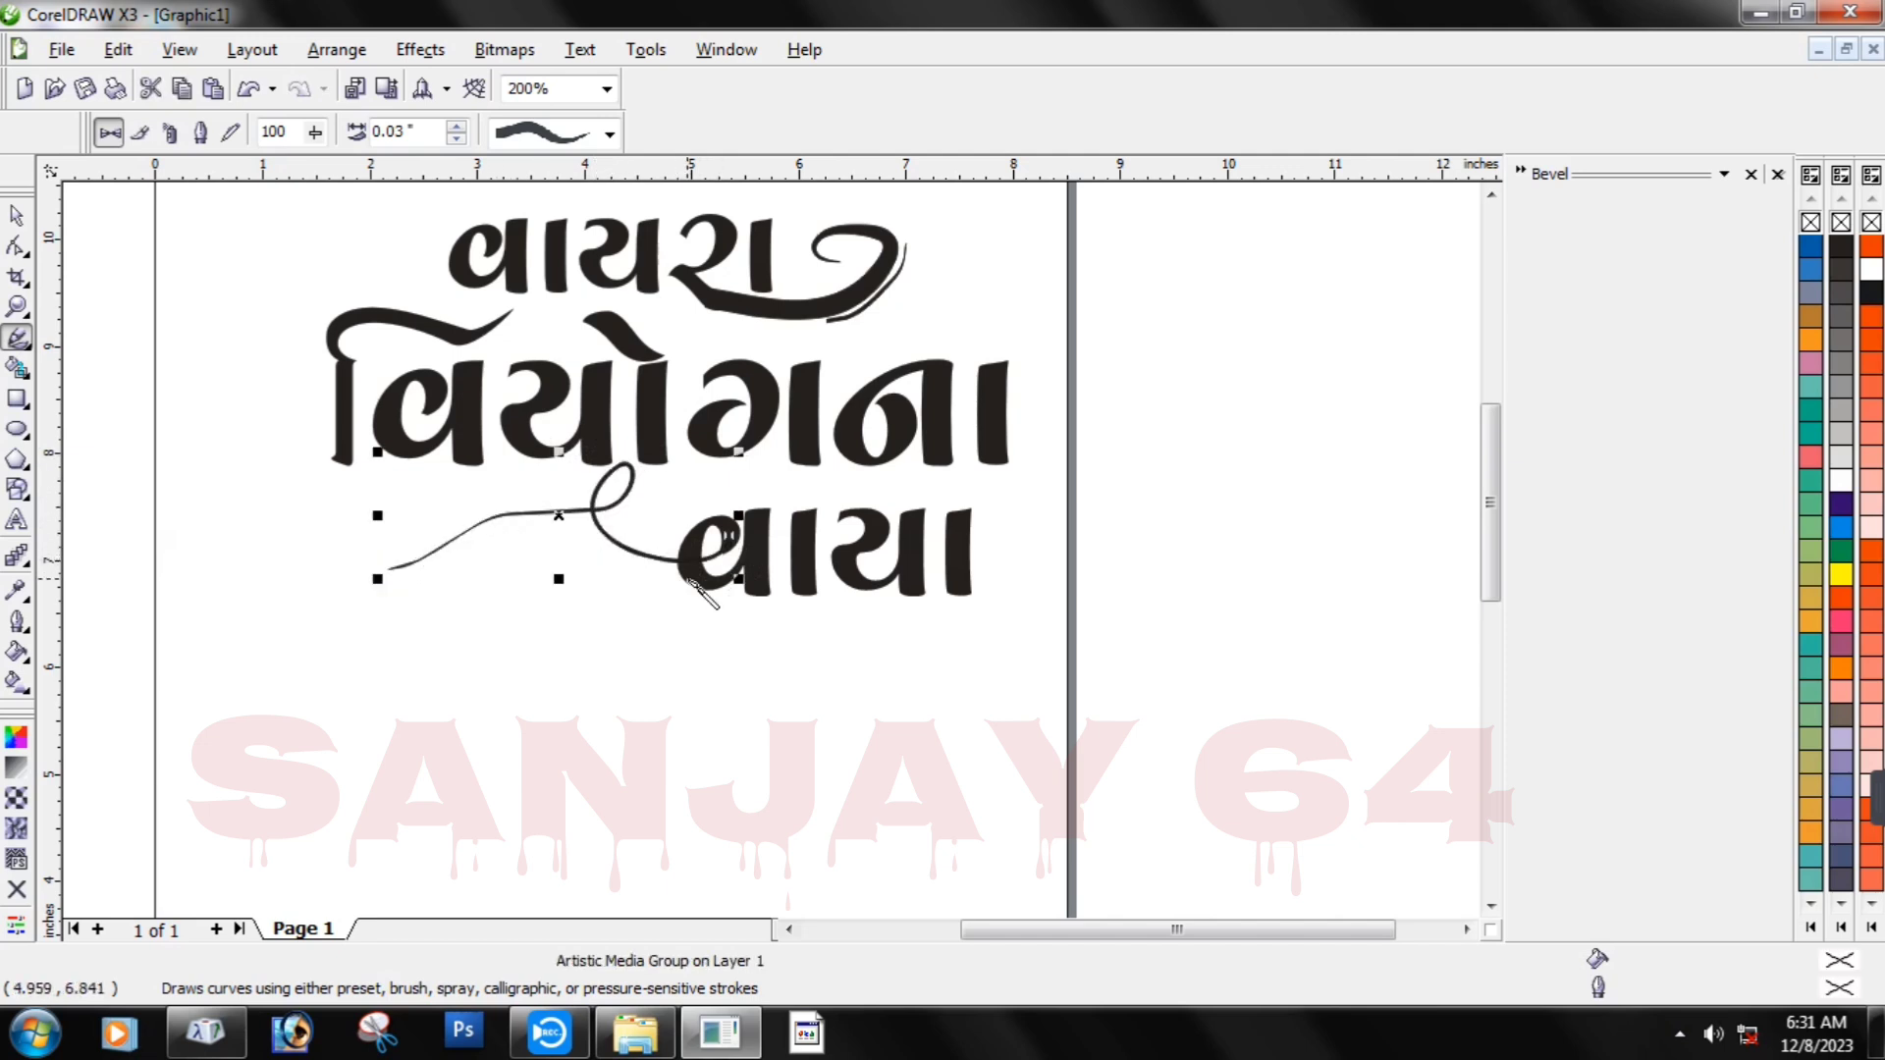
pyautogui.hotkey('ctrl', 'z')
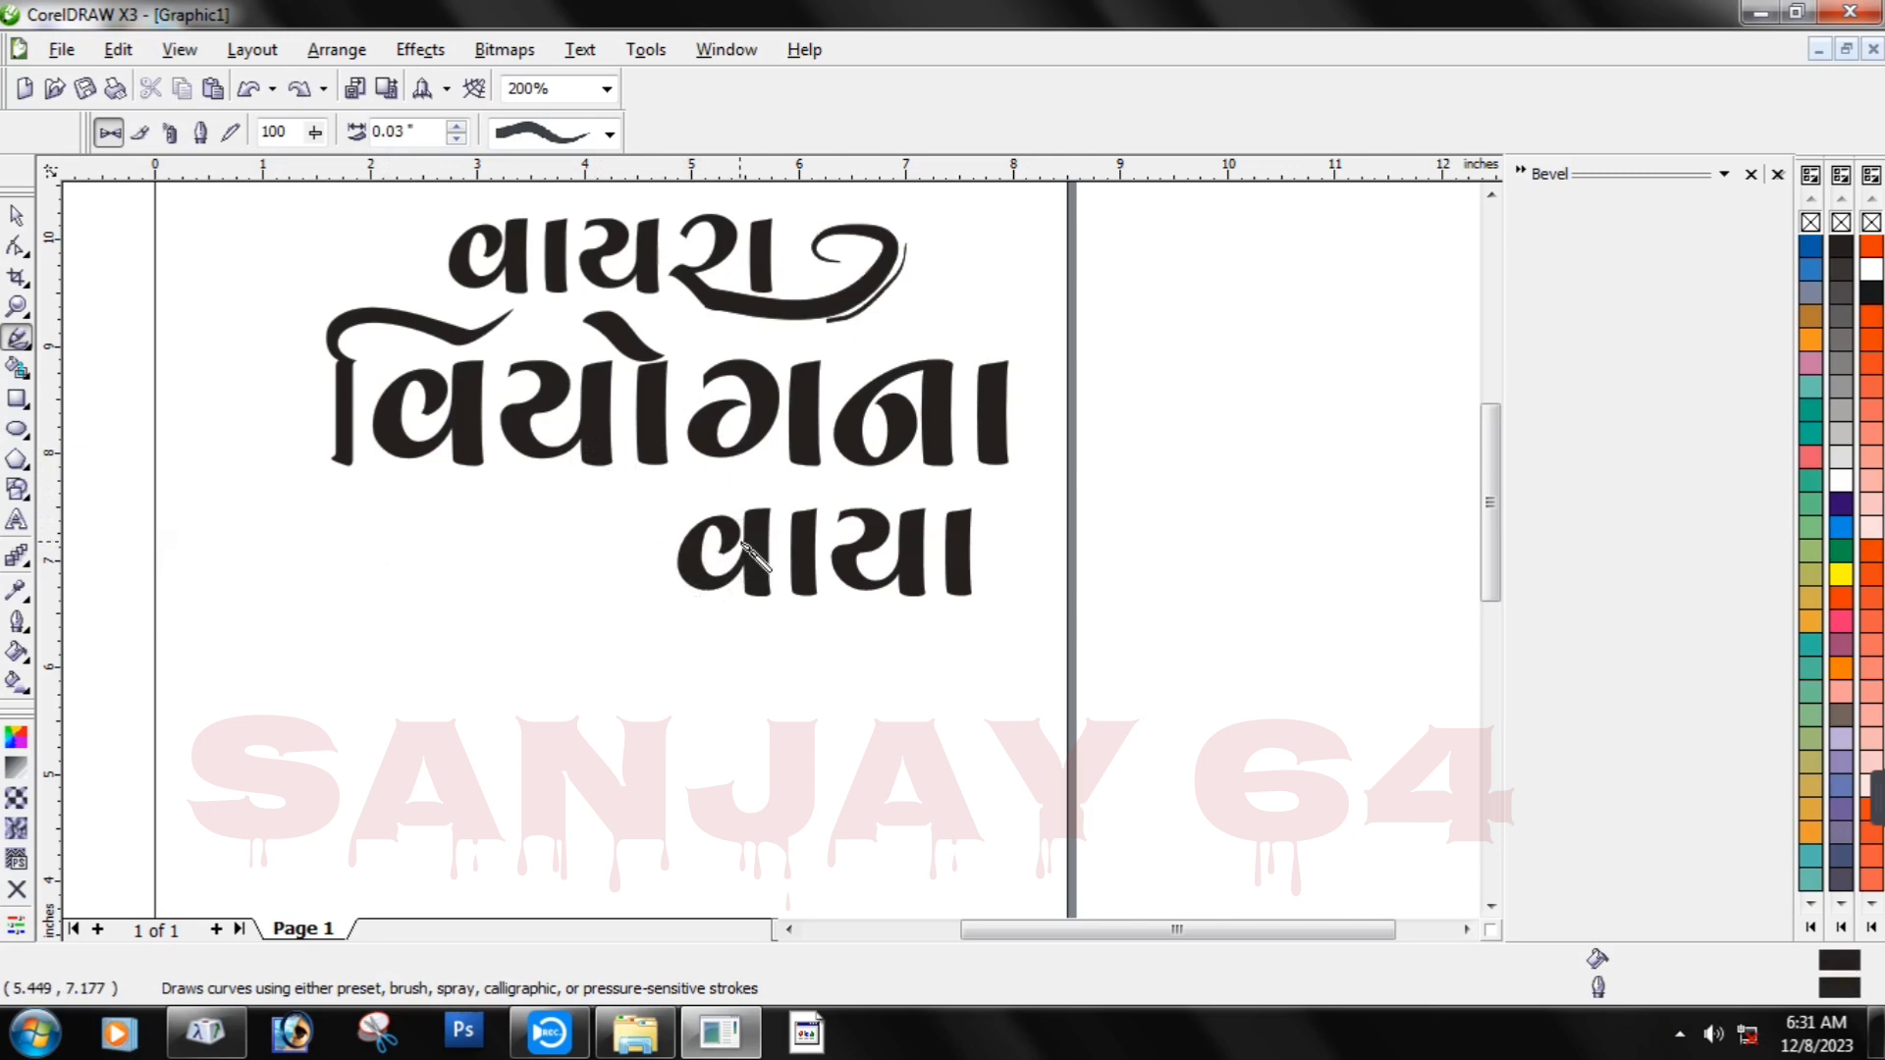
# Try a swash with a tall narrow loop and a nearly straight tail from "વાયા", review the whole lettering and undo the stroke.
pyautogui.moveTo(721, 549)
pyautogui.mouseDown()
pyautogui.moveTo(567, 490)
pyautogui.moveTo(601, 461)
pyautogui.moveTo(587, 525)
pyautogui.moveTo(410, 552)
pyautogui.mouseUp()
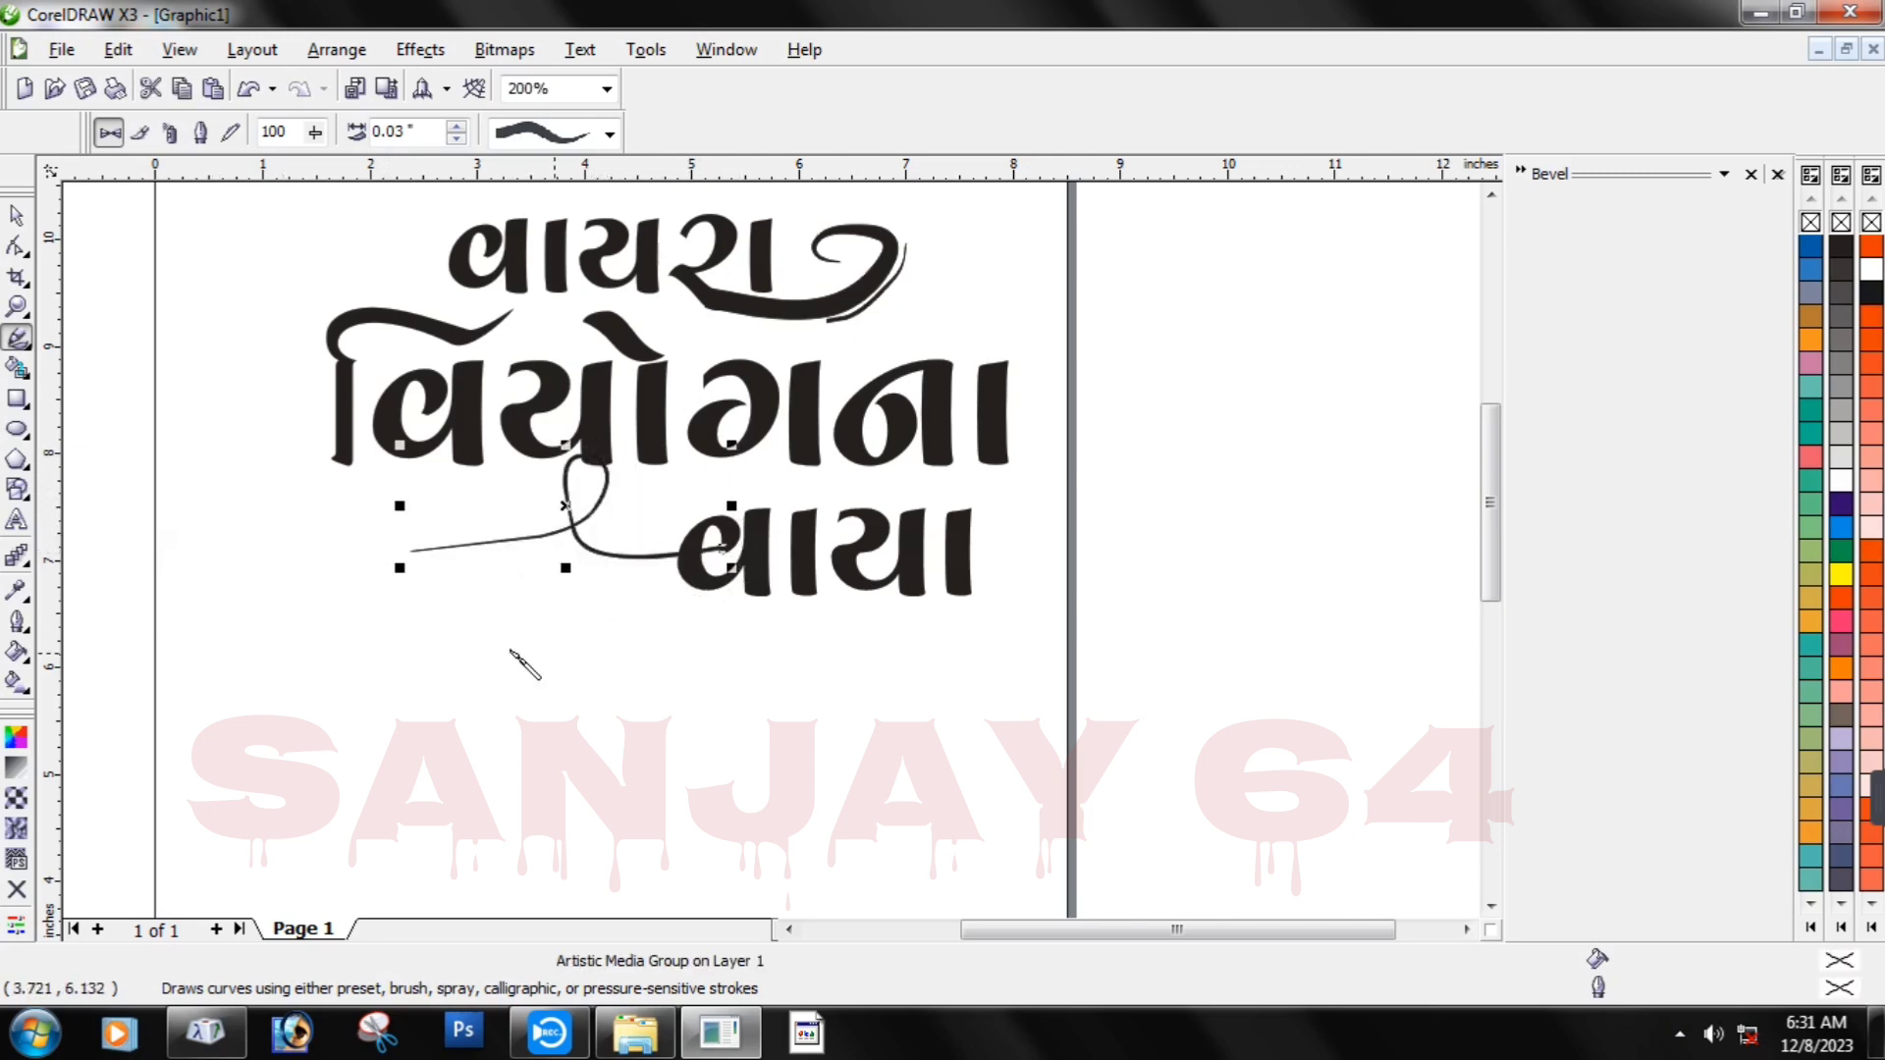
pyautogui.press('space')
pyautogui.click(757, 716)
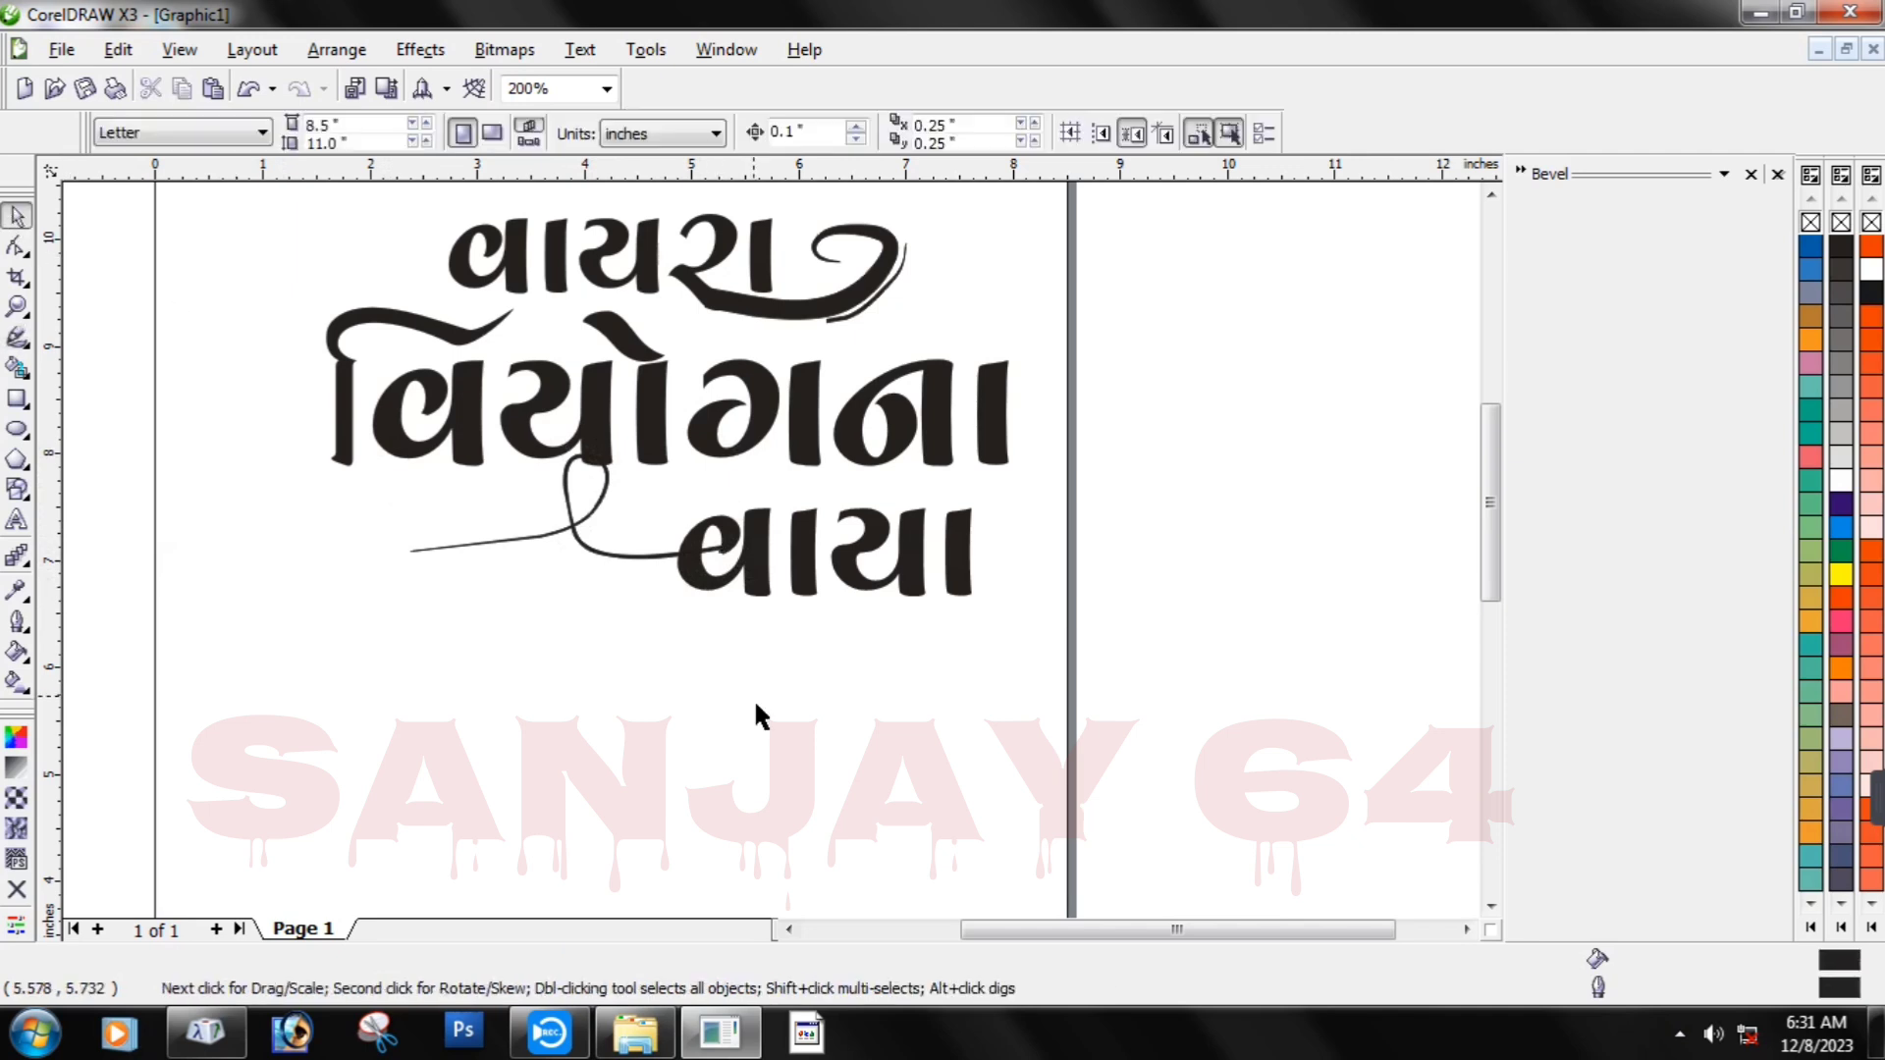
pyautogui.scroll(-2, 775, 560)
pyautogui.scroll(1, 727, 415)
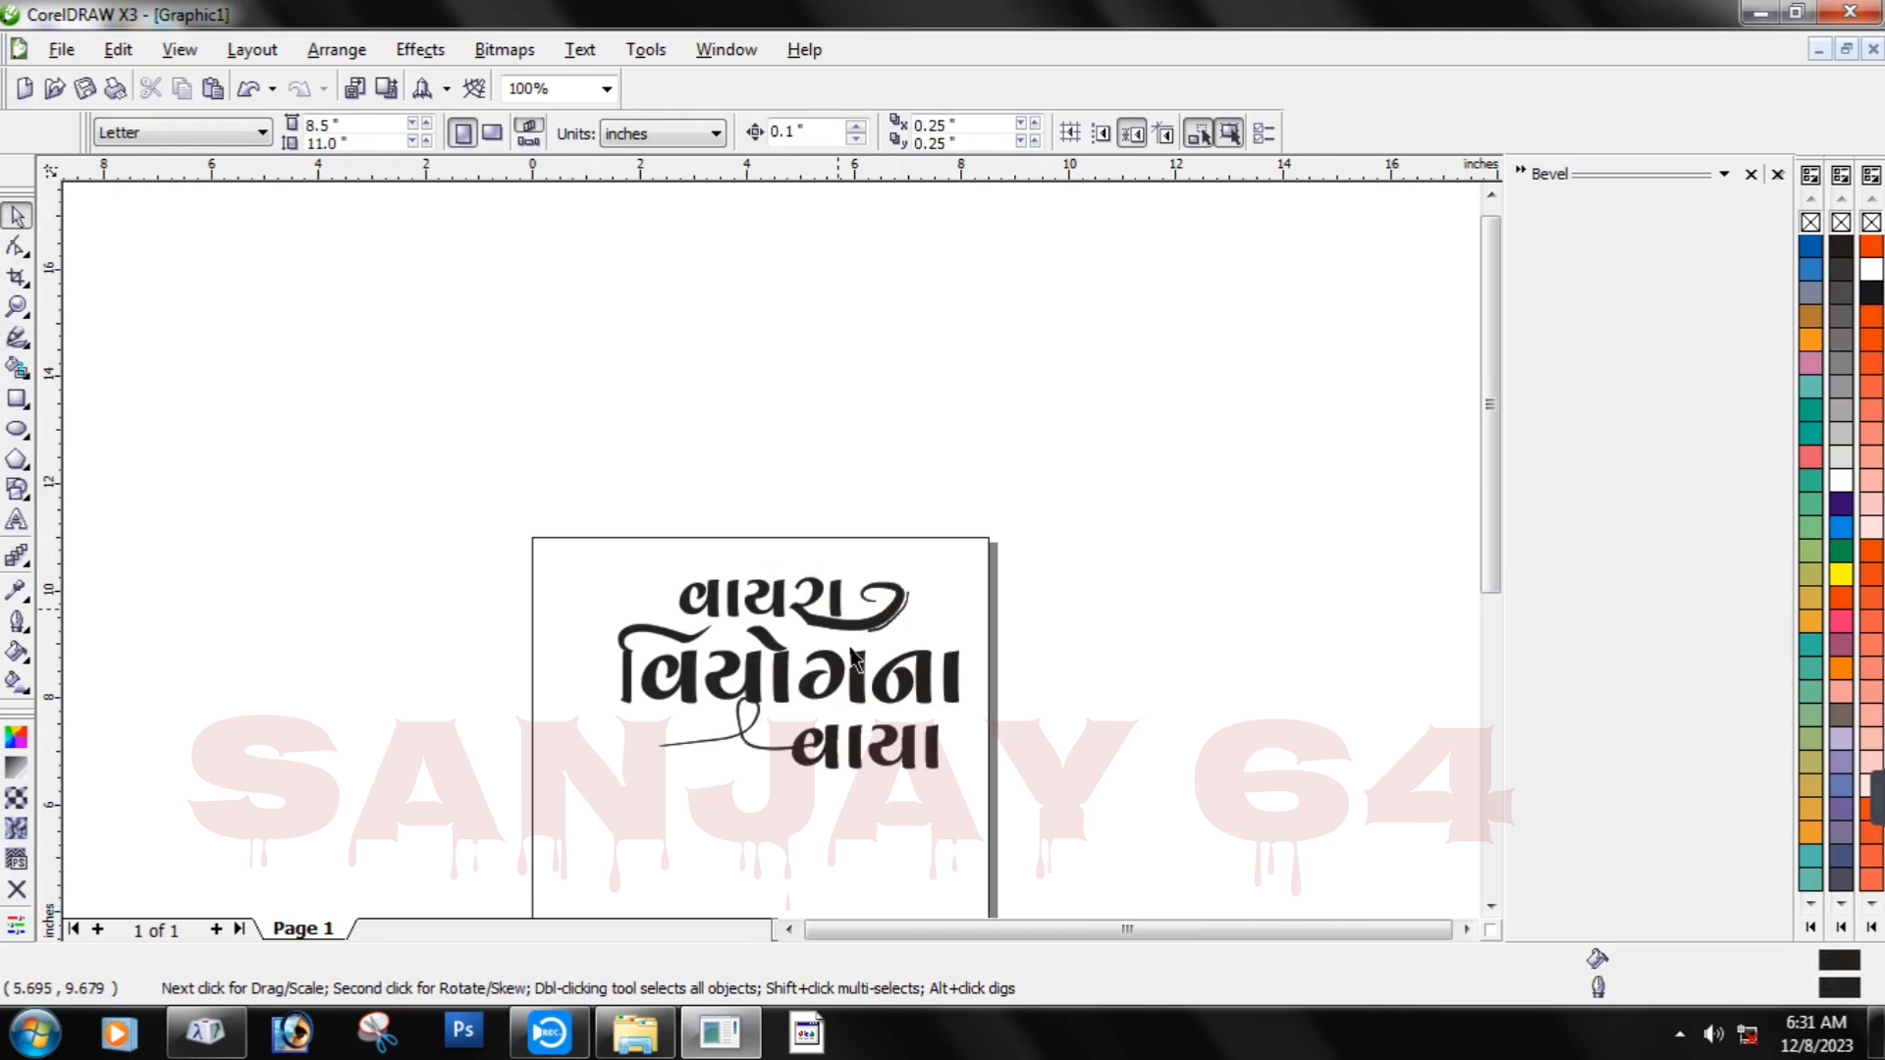
pyautogui.hotkey('ctrl', 'z')
pyautogui.scroll(1, 803, 752)
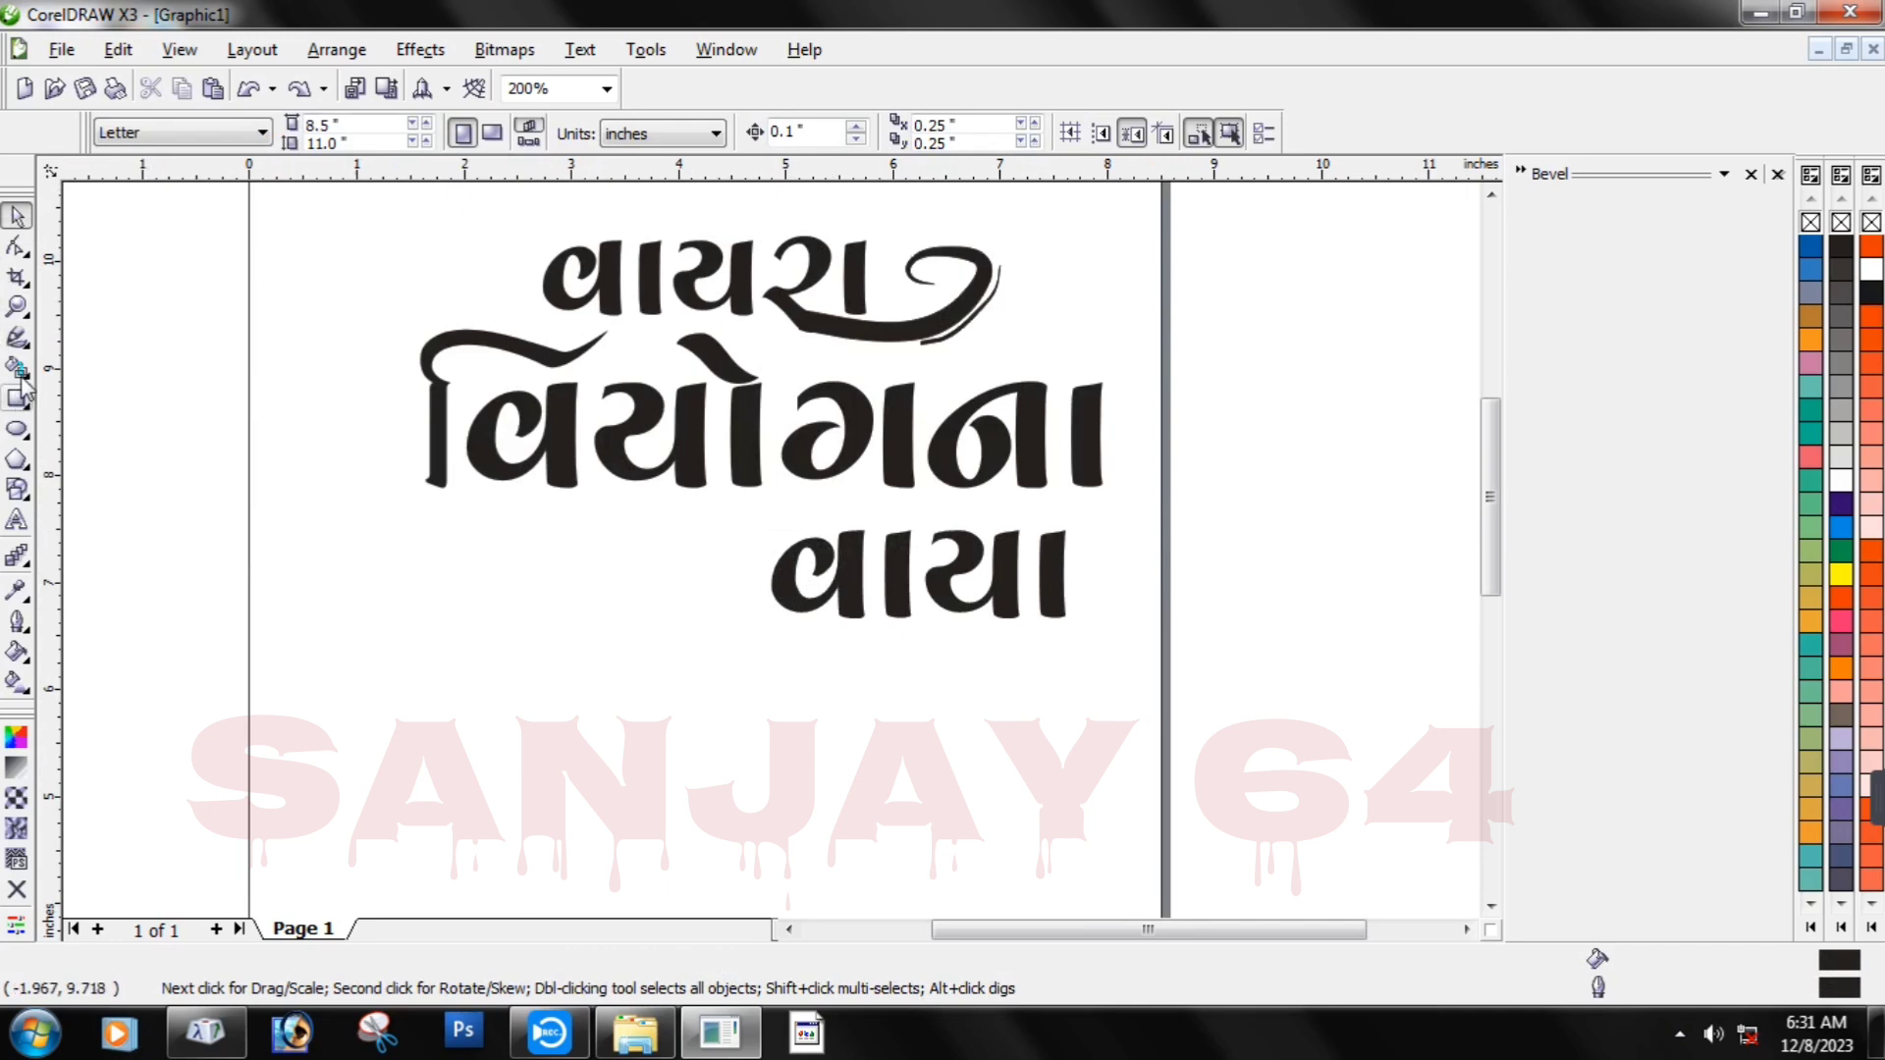
# Try new artistic media strokes from the first letter of "વાયા", including a loop with a long flat tail, and undo them.
pyautogui.click(17, 336)
pyautogui.moveTo(815, 575)
pyautogui.mouseDown()
pyautogui.moveTo(633, 520)
pyautogui.moveTo(636, 491)
pyautogui.mouseUp()
pyautogui.hotkey('ctrl', 'z')
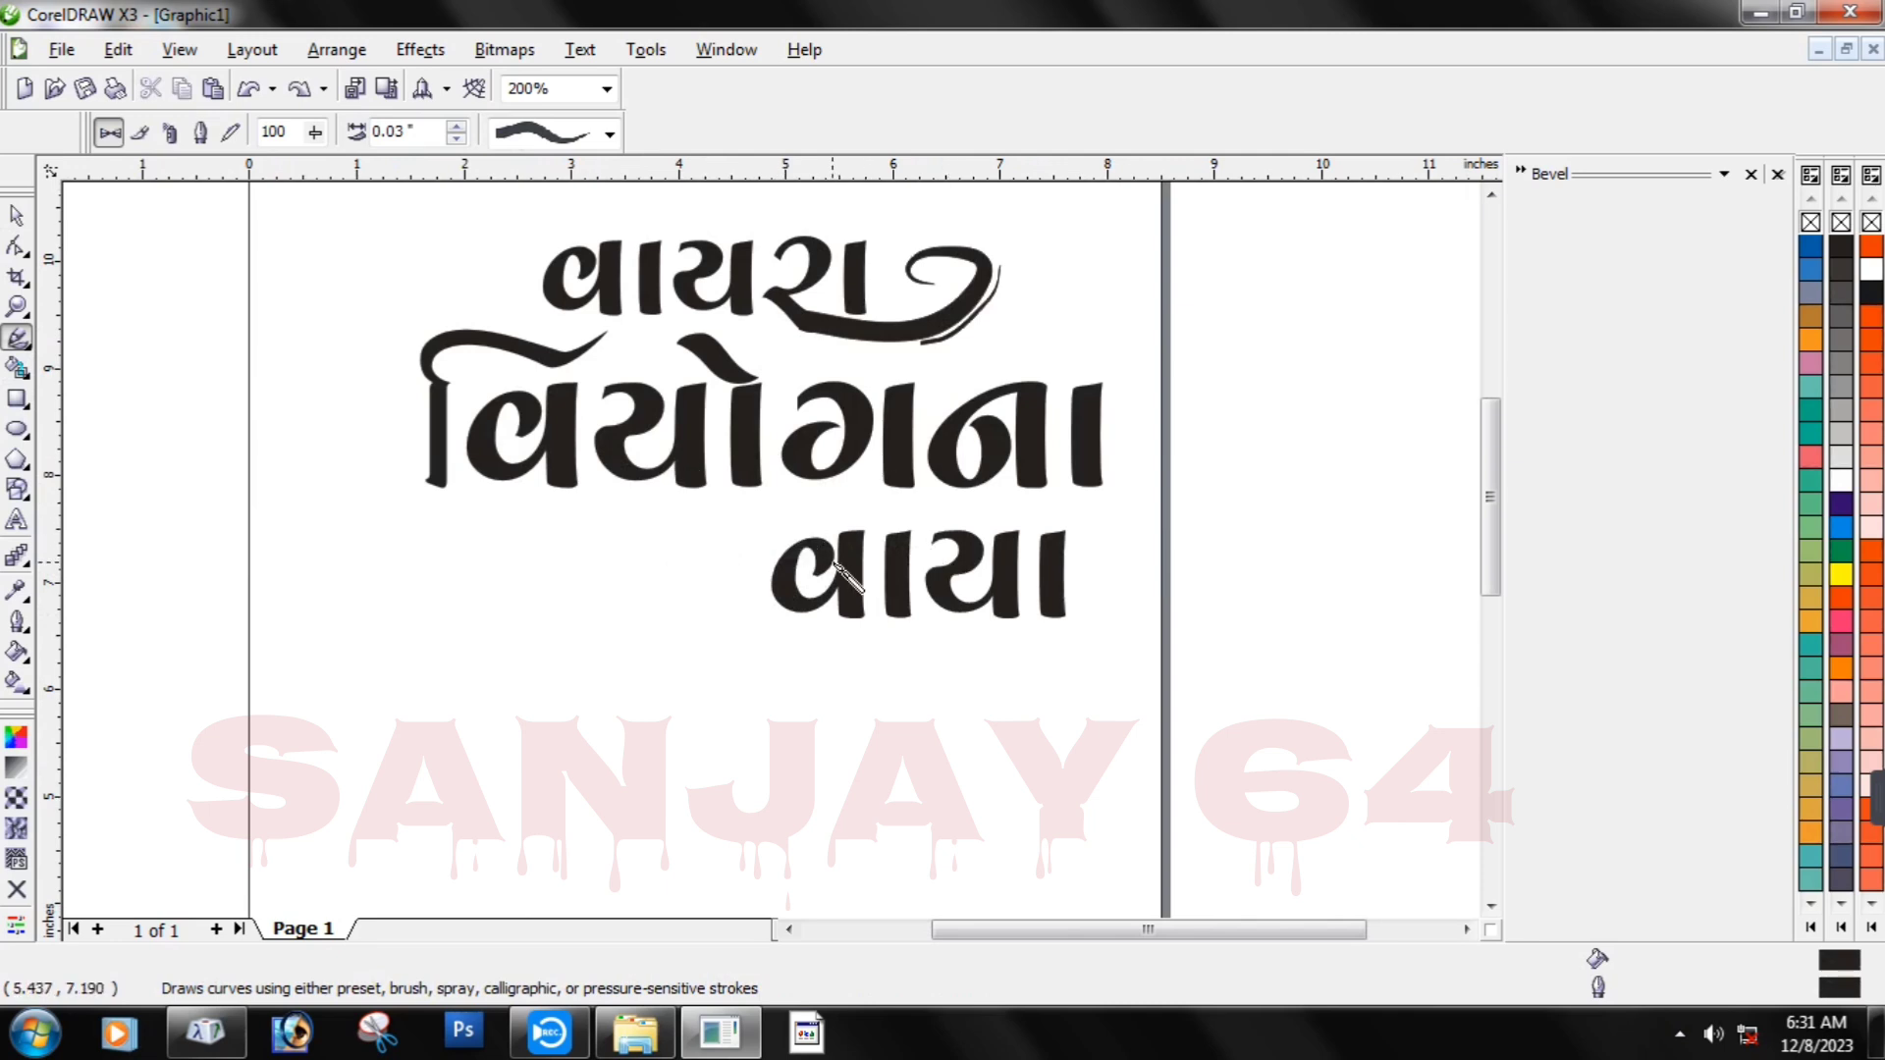
pyautogui.moveTo(827, 567)
pyautogui.mouseDown()
pyautogui.moveTo(777, 596)
pyautogui.moveTo(689, 578)
pyautogui.moveTo(665, 527)
pyautogui.mouseUp()
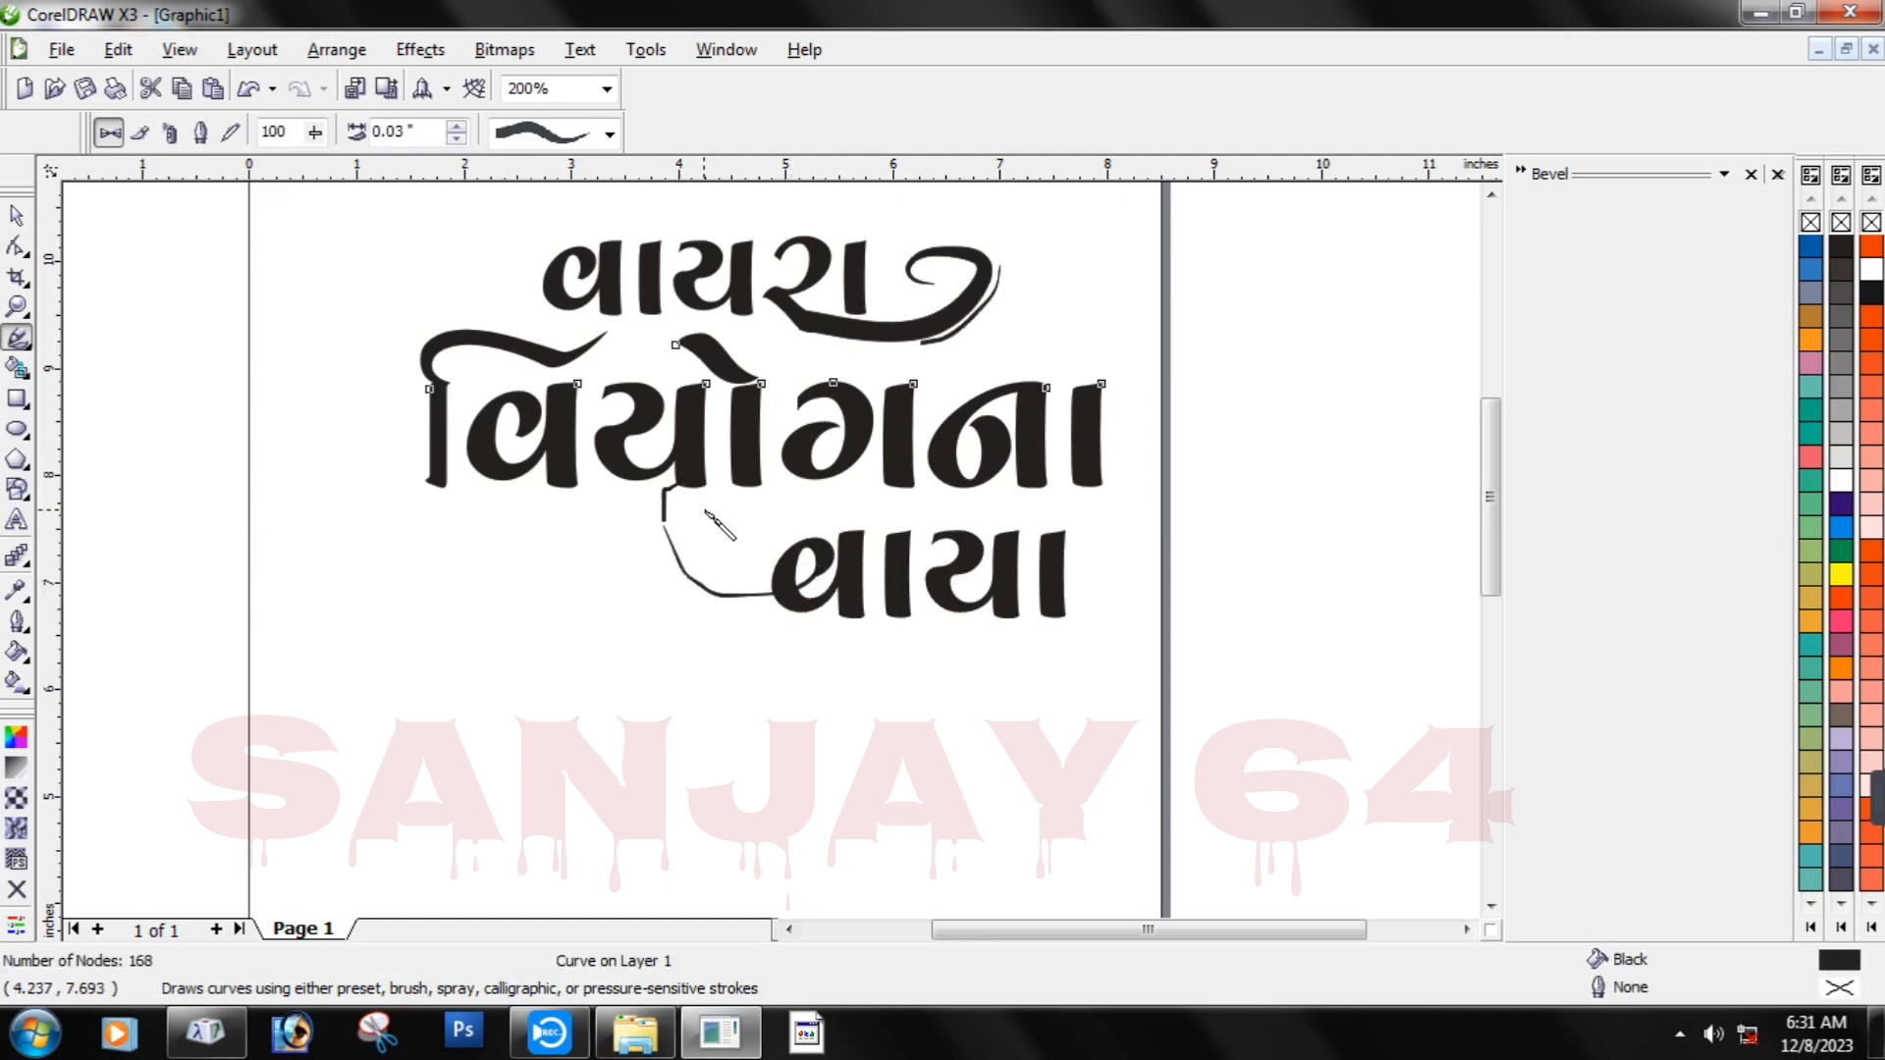
pyautogui.hotkey('ctrl', 'z')
pyautogui.moveTo(825, 577)
pyautogui.mouseDown()
pyautogui.moveTo(713, 581)
pyautogui.moveTo(669, 538)
pyautogui.moveTo(661, 484)
pyautogui.moveTo(706, 485)
pyautogui.moveTo(710, 516)
pyautogui.moveTo(665, 547)
pyautogui.moveTo(474, 538)
pyautogui.moveTo(444, 587)
pyautogui.mouseUp()
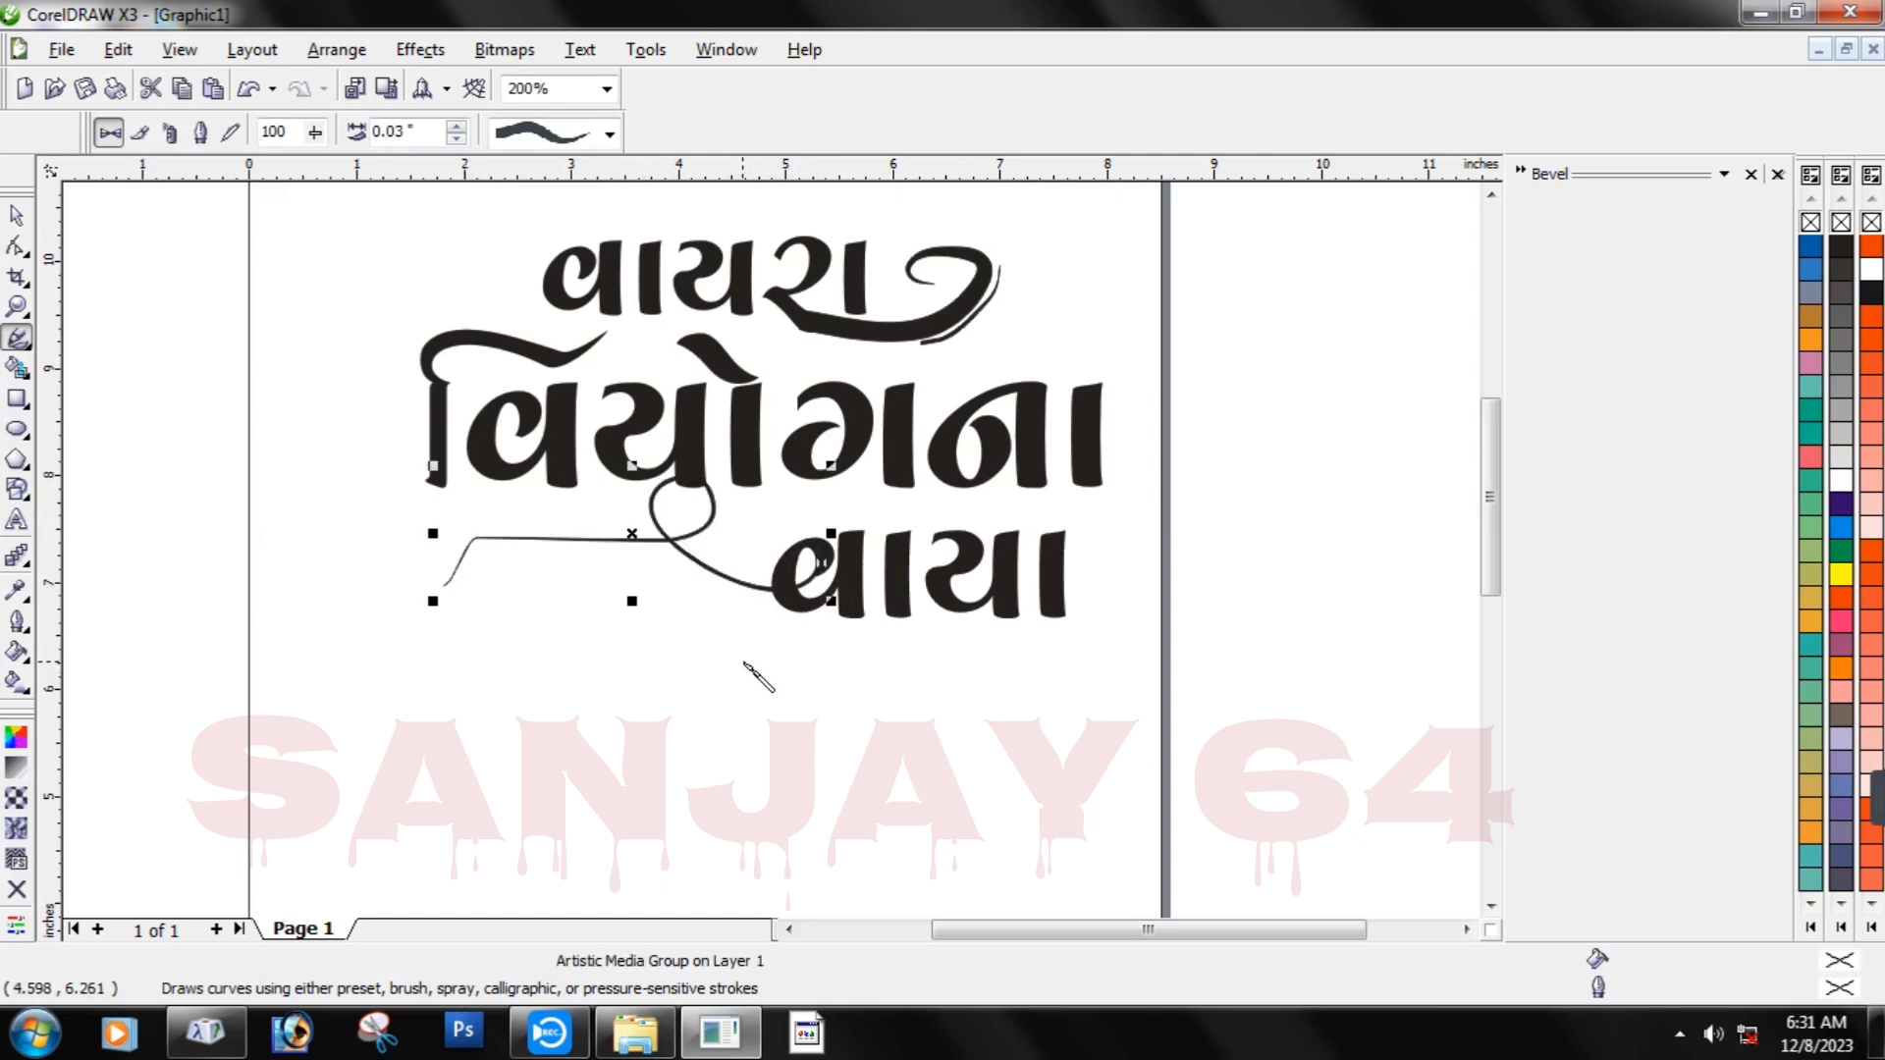
pyautogui.hotkey('ctrl', 'z')
# Try three more artistic media strokes curving up from "વાયા" toward "વિયોગના", undoing each one.
pyautogui.moveTo(822, 571)
pyautogui.mouseDown()
pyautogui.moveTo(721, 592)
pyautogui.moveTo(679, 486)
pyautogui.moveTo(700, 490)
pyautogui.mouseUp()
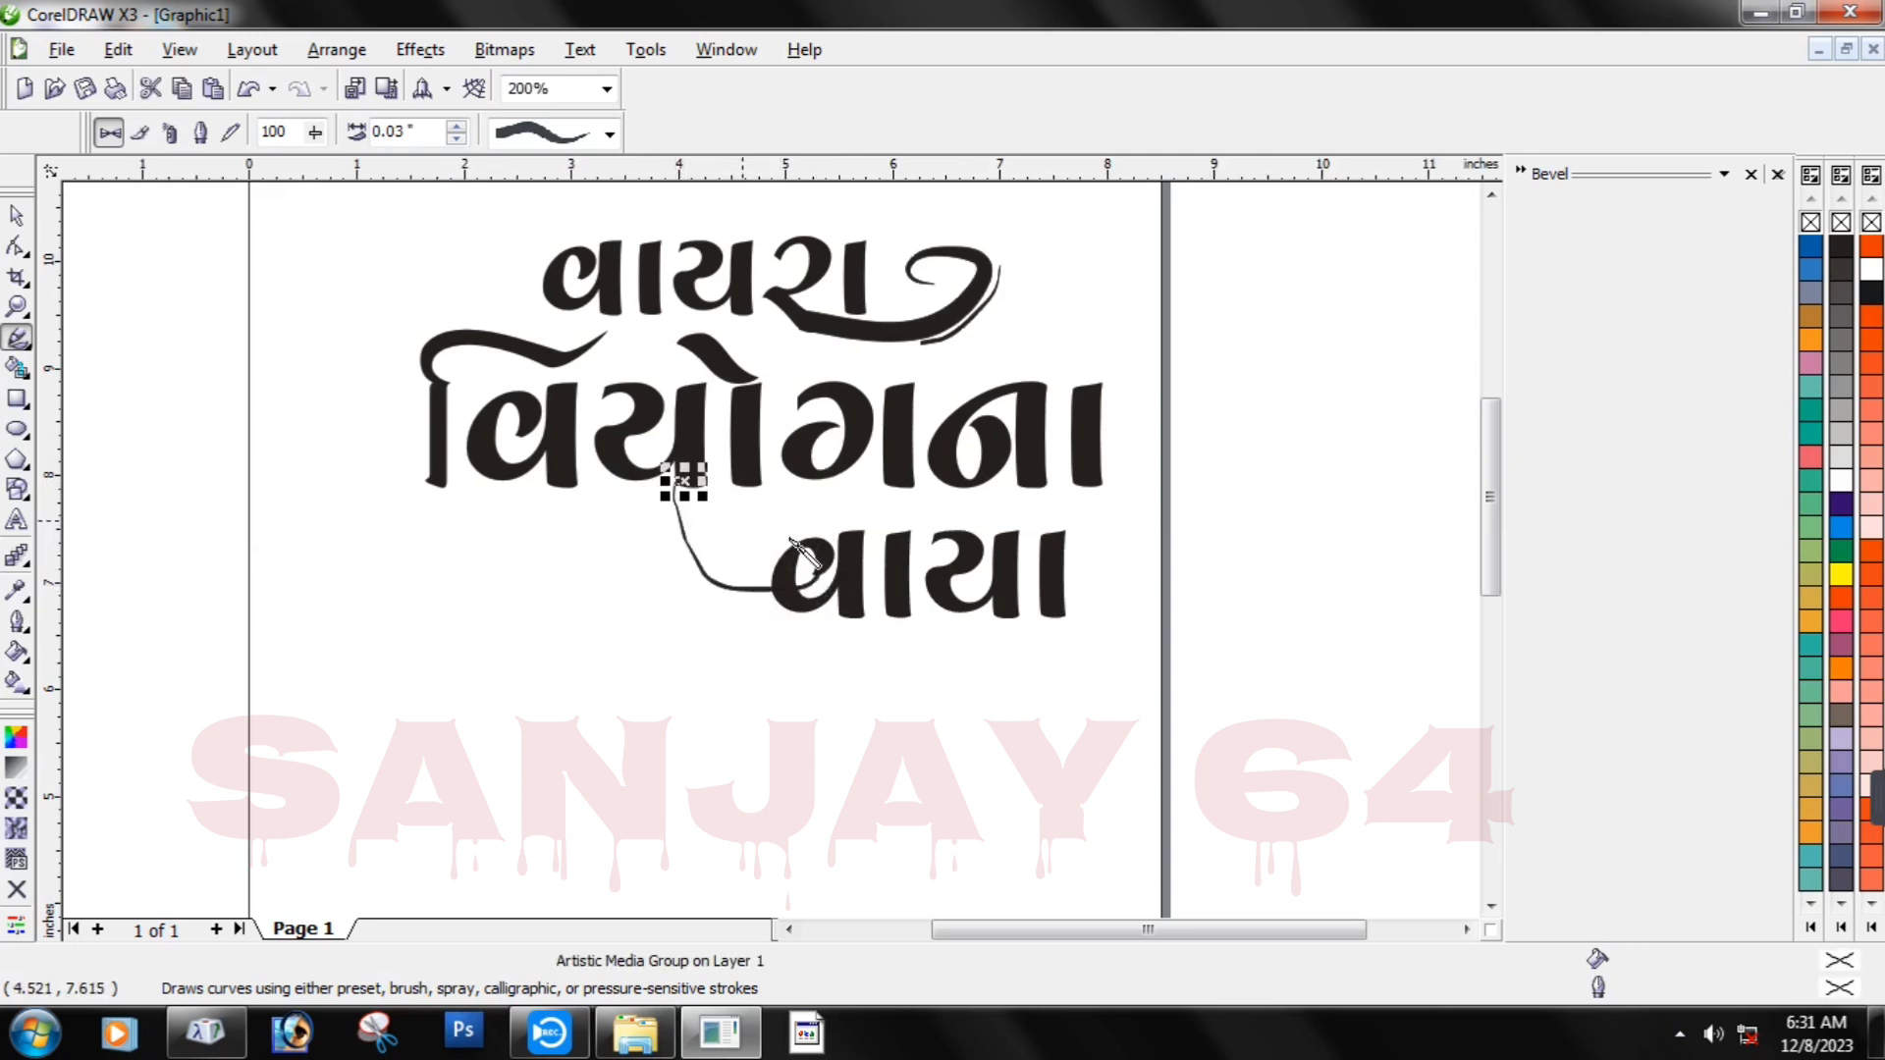
pyautogui.hotkey('ctrl', 'z')
pyautogui.moveTo(823, 575)
pyautogui.mouseDown()
pyautogui.moveTo(704, 561)
pyautogui.moveTo(676, 488)
pyautogui.mouseUp()
pyautogui.hotkey('ctrl', 'z')
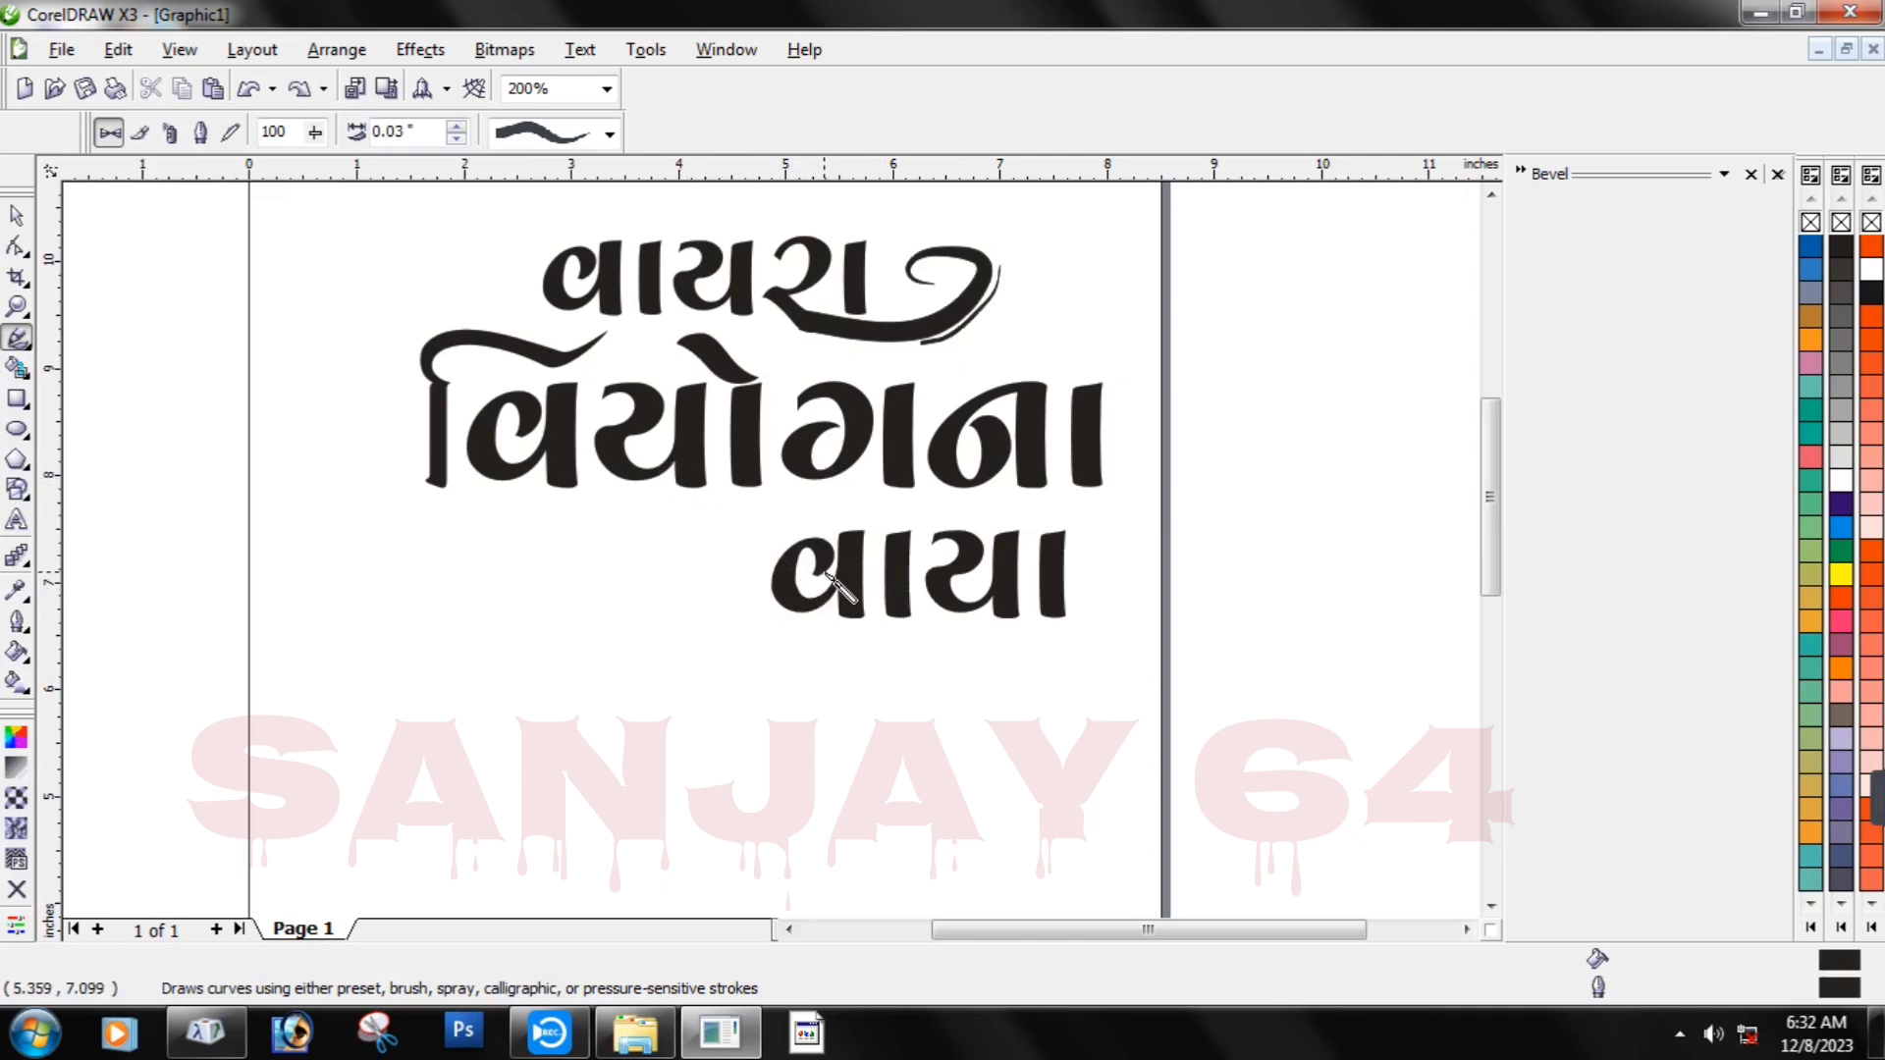
pyautogui.moveTo(828, 573)
pyautogui.mouseDown()
pyautogui.moveTo(758, 581)
pyautogui.moveTo(671, 528)
pyautogui.mouseUp()
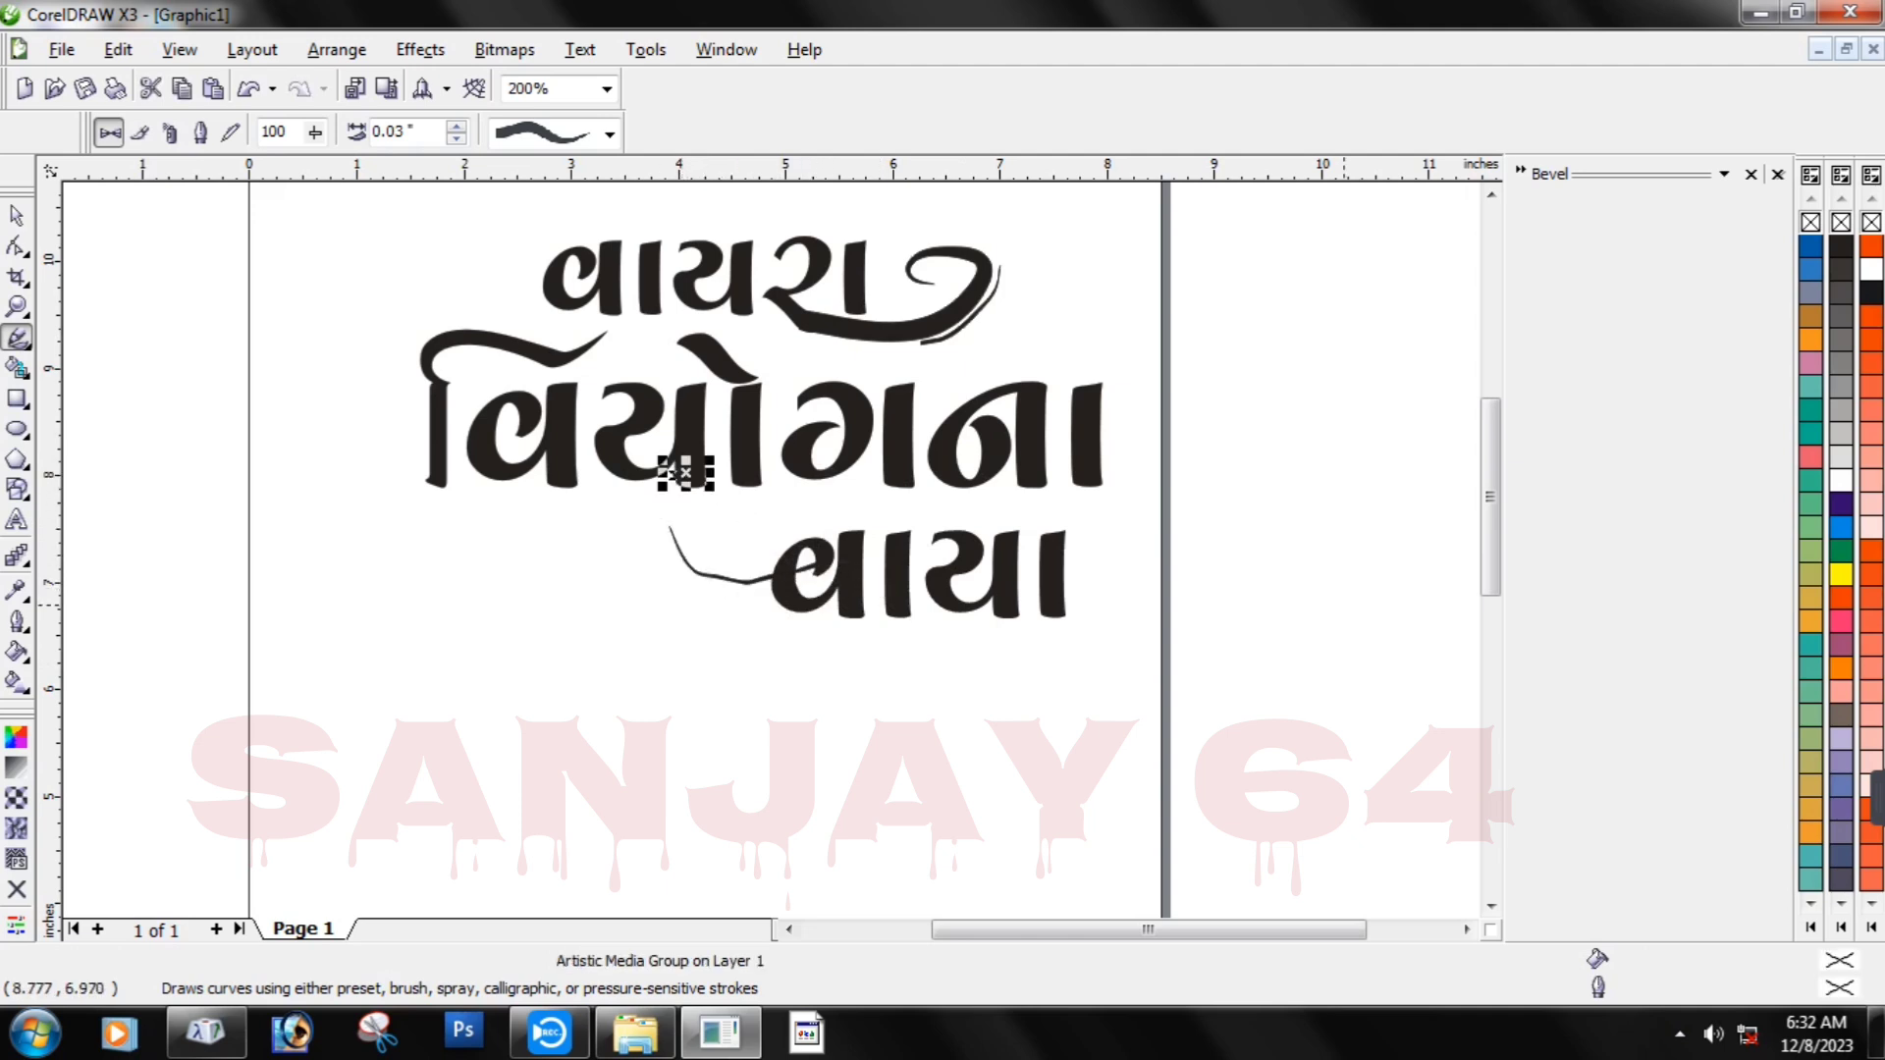
pyautogui.hotkey('ctrl', 'z')
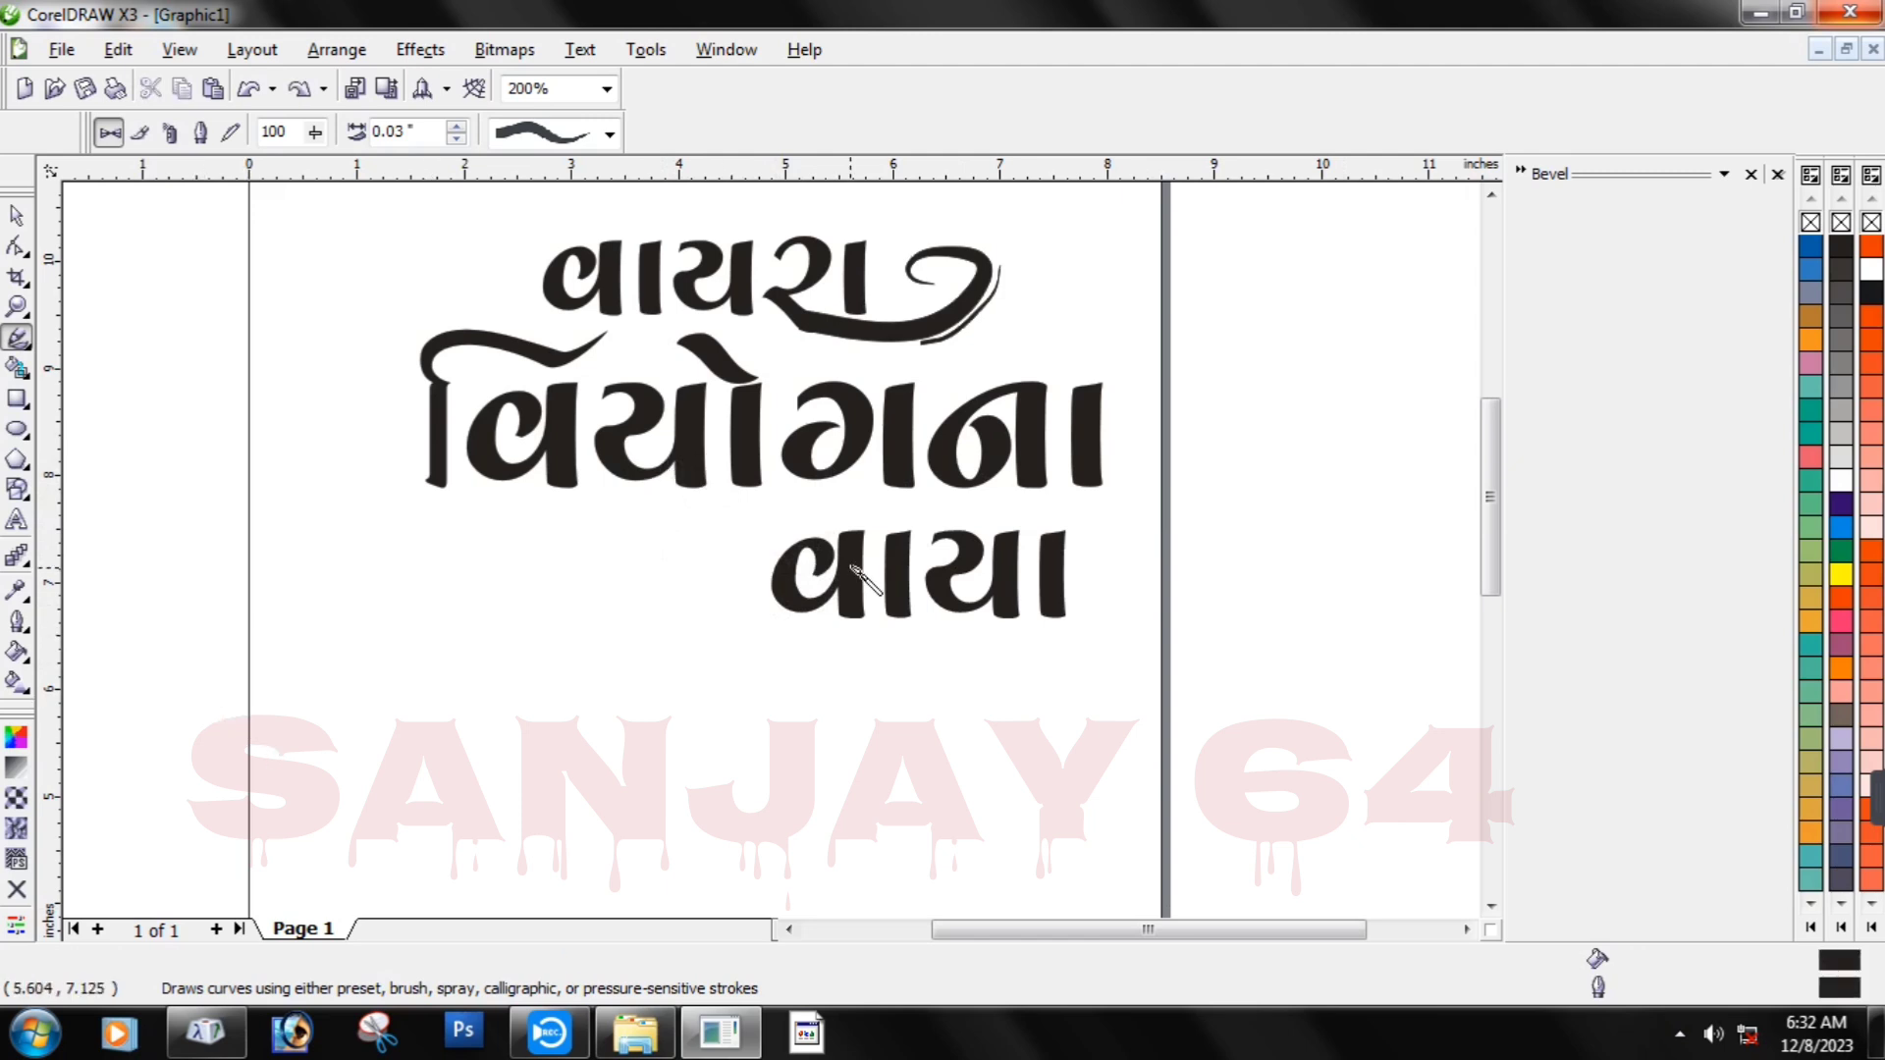
# Draw a looped artistic media swash from the first letter of "વાયા" leftward beneath "વિયોગના", ending in a down-curved tail.
pyautogui.moveTo(823, 581)
pyautogui.mouseDown()
pyautogui.moveTo(677, 588)
pyautogui.moveTo(655, 516)
pyautogui.moveTo(708, 492)
pyautogui.moveTo(726, 508)
pyautogui.moveTo(654, 581)
pyautogui.moveTo(508, 596)
pyautogui.moveTo(475, 638)
pyautogui.mouseUp()
pyautogui.click(547, 582)
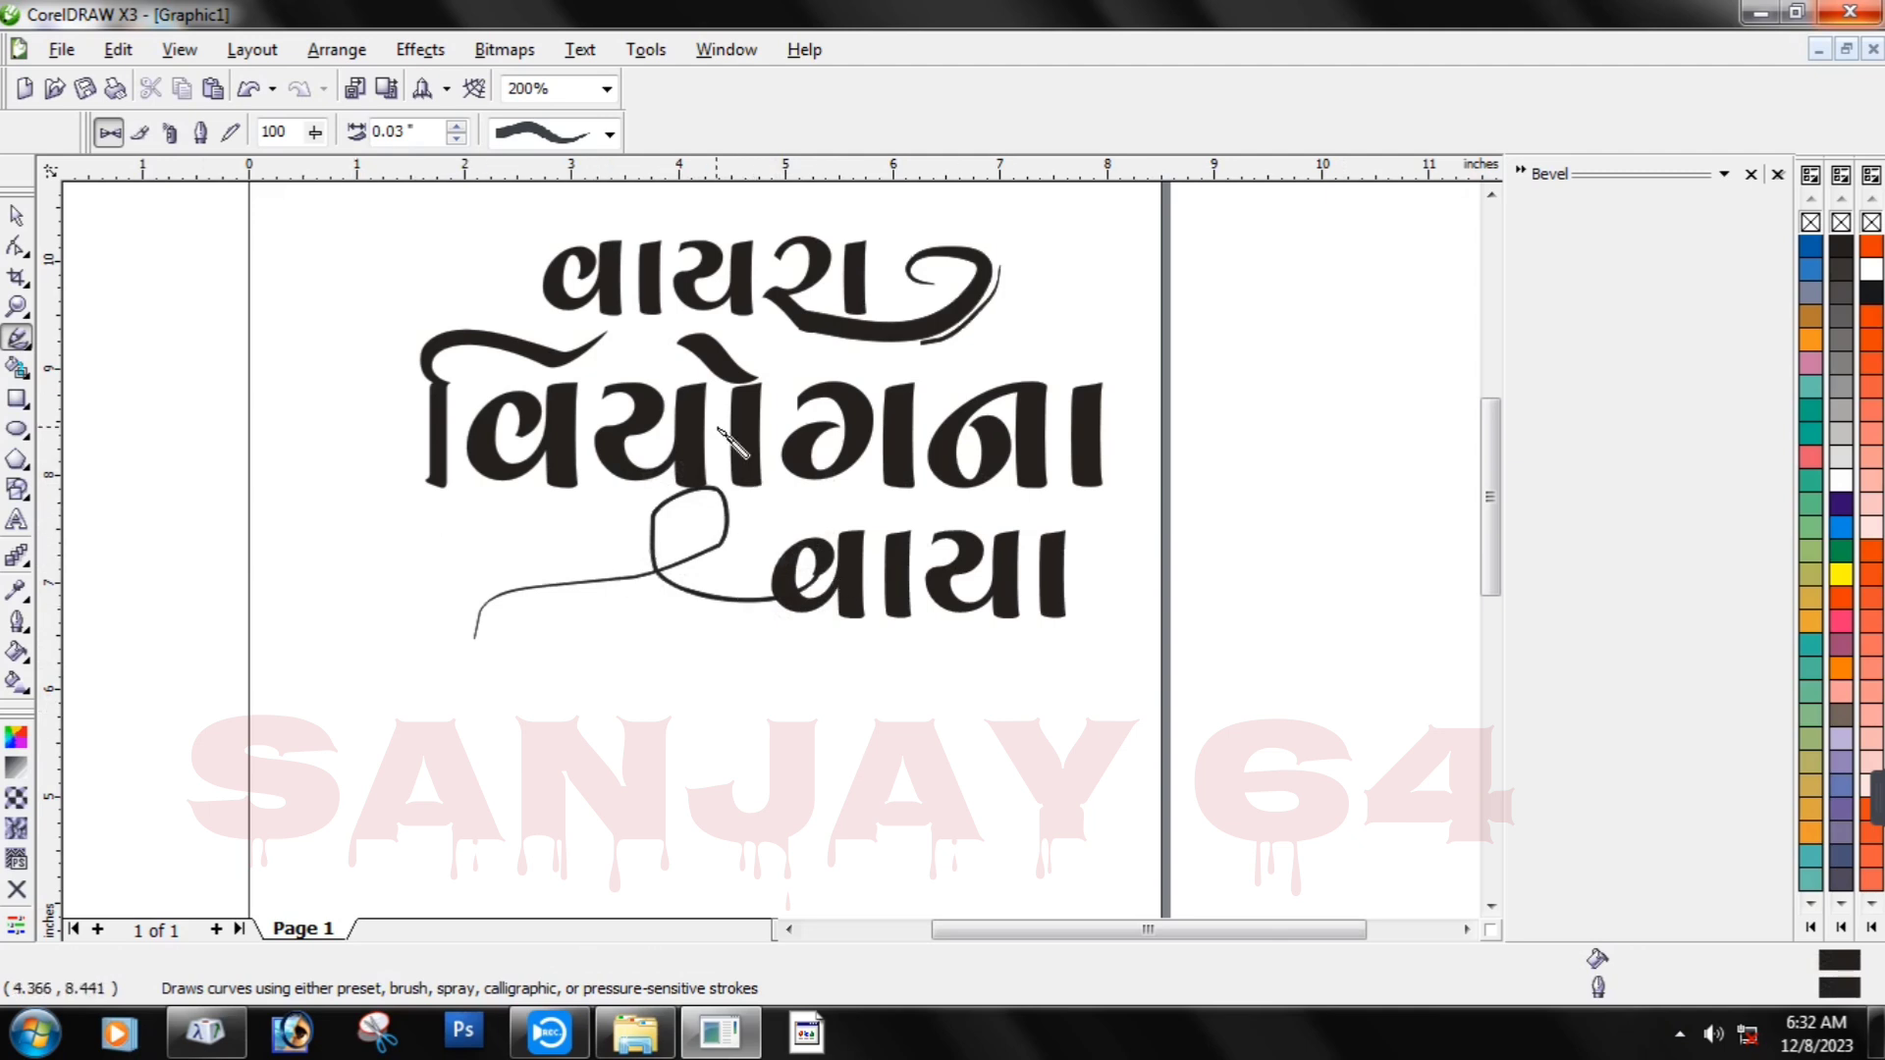
pyautogui.scroll(-1, 729, 527)
pyautogui.scroll(1, 672, 402)
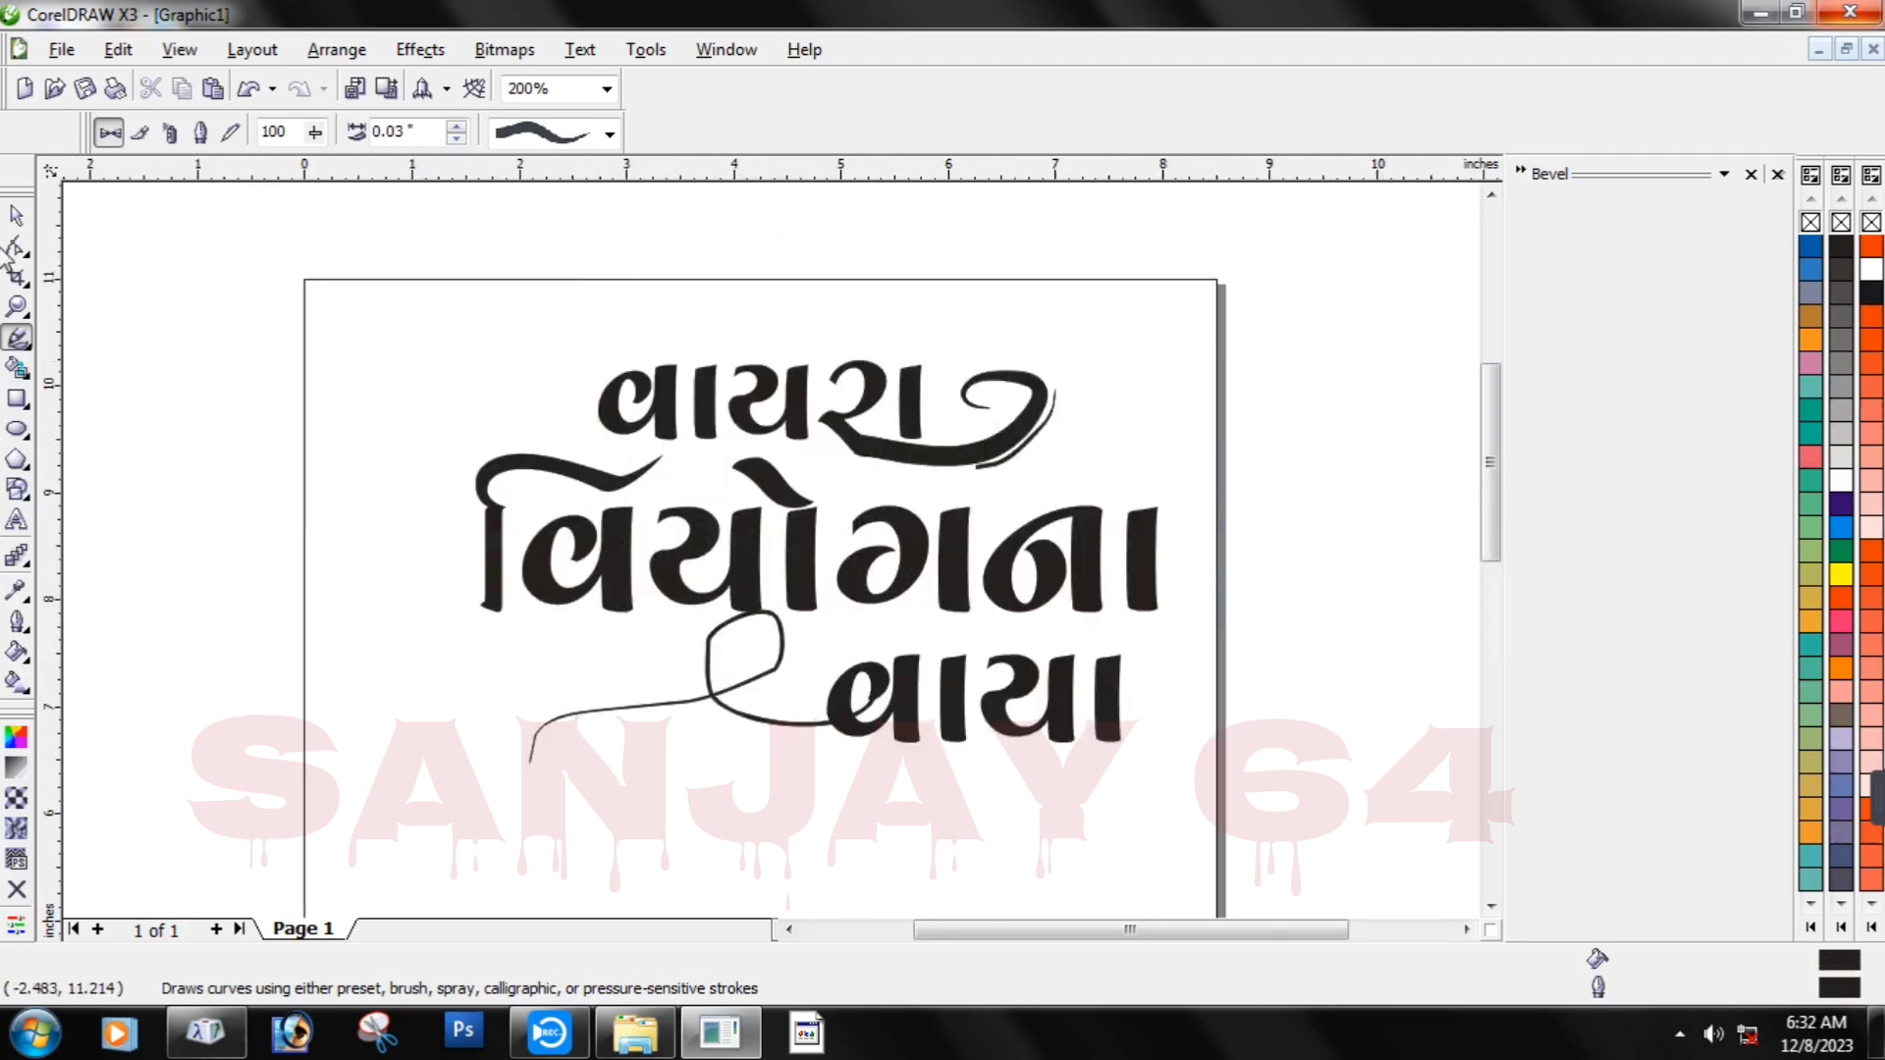
# Select all the lettering and swashes and fill them with magenta.
pyautogui.click(16, 243)
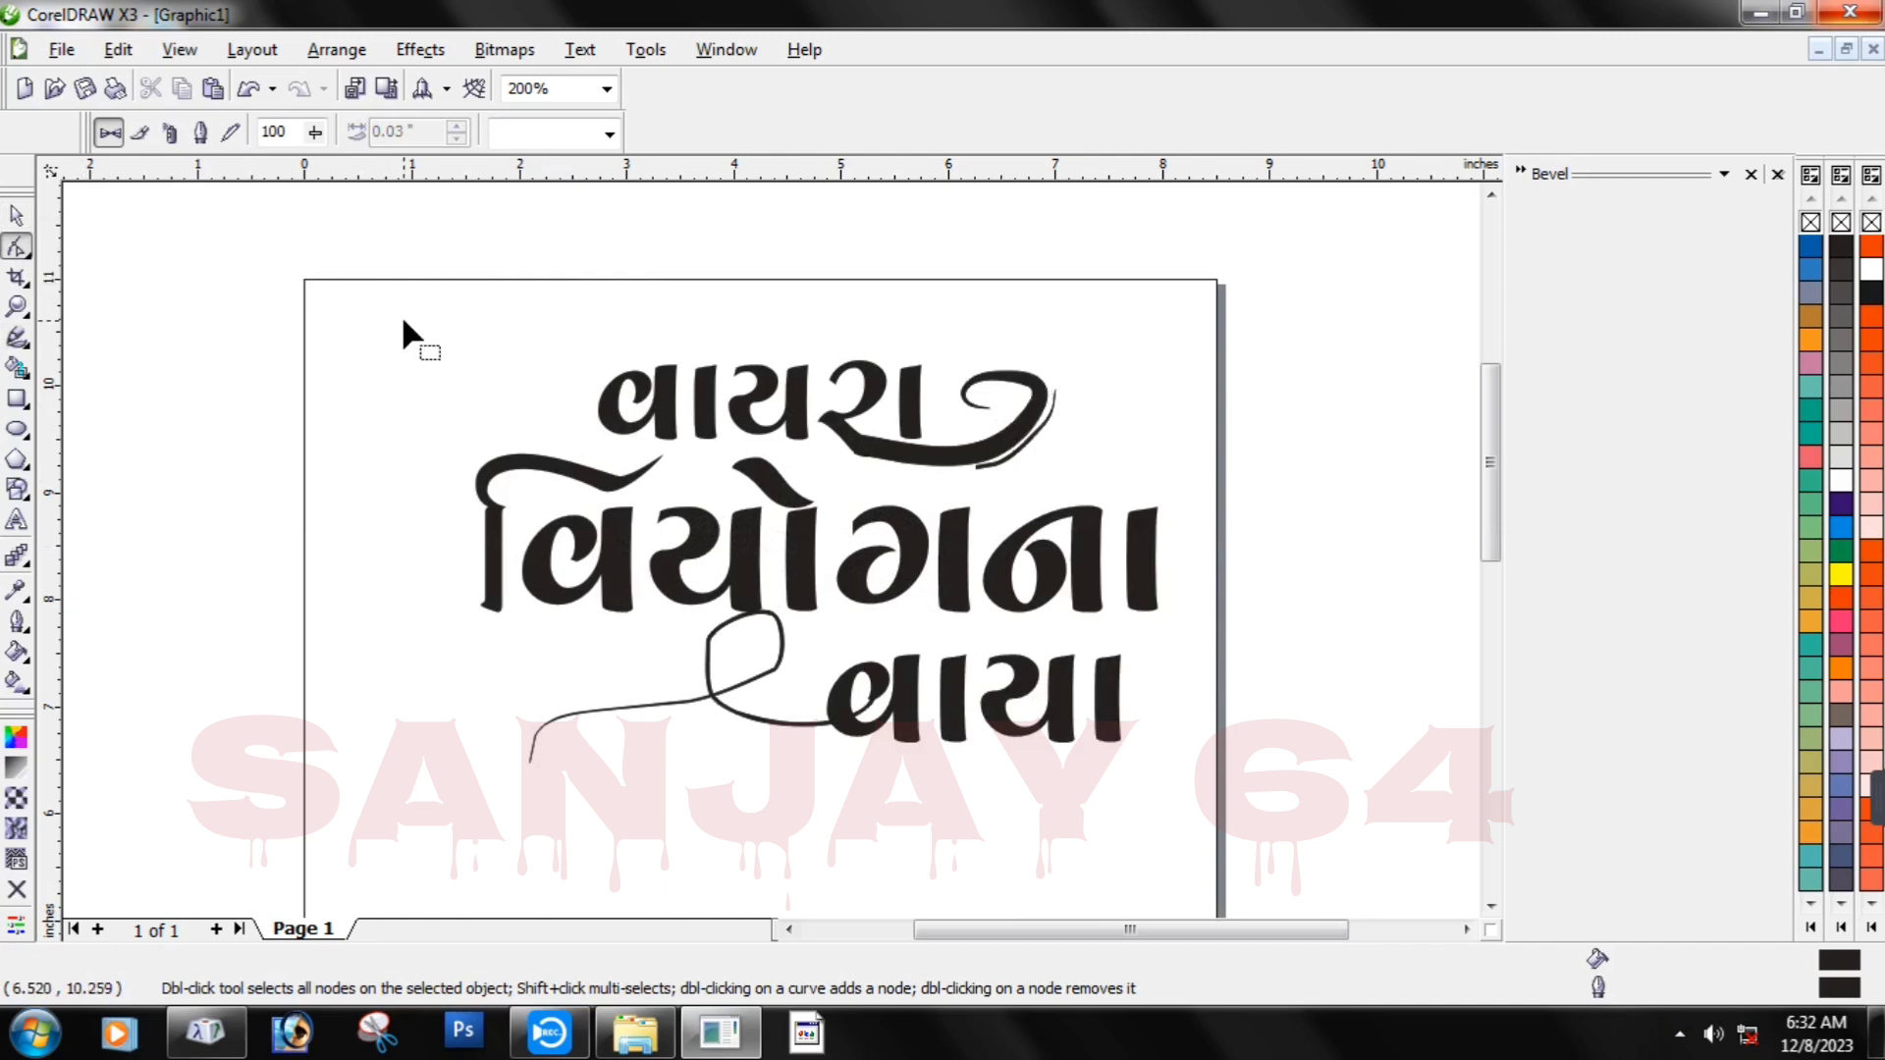
pyautogui.click(15, 212)
pyautogui.moveTo(157, 240); pyautogui.dragTo(1211, 774)
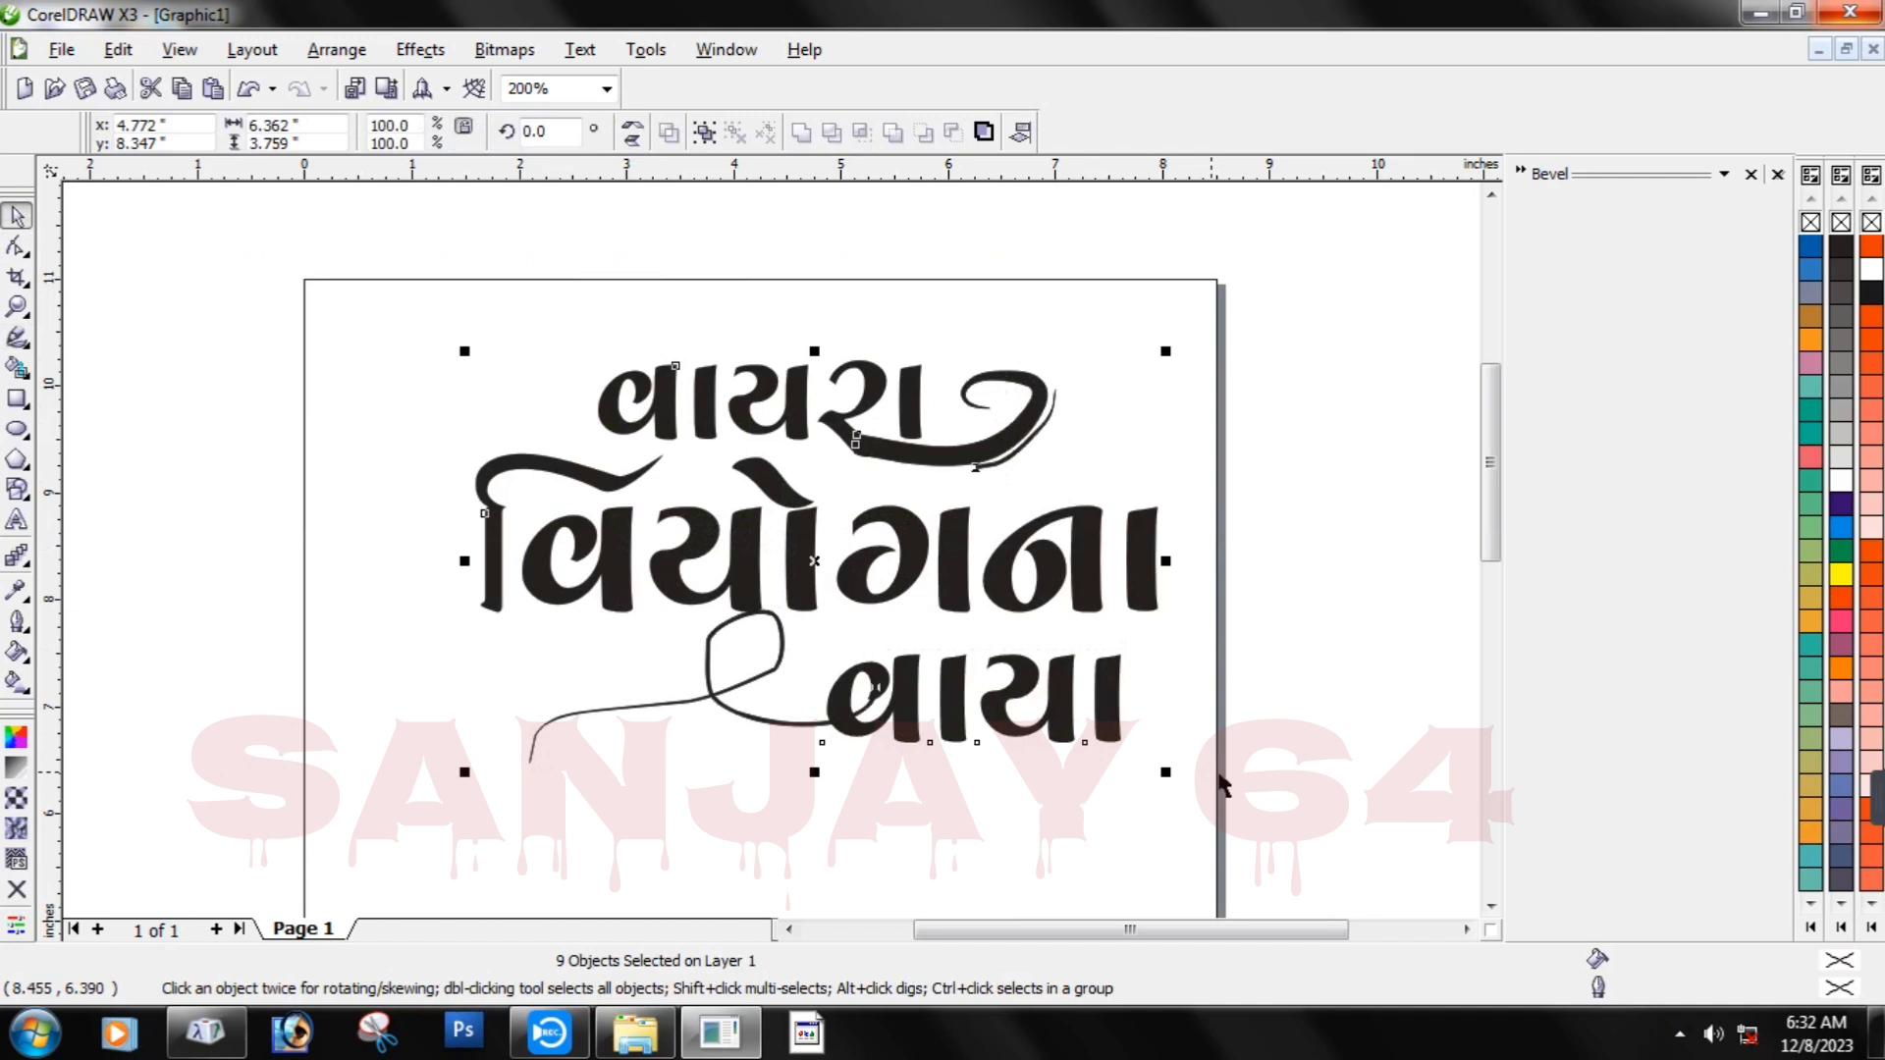
pyautogui.click(1809, 363)
pyautogui.click(1810, 293)
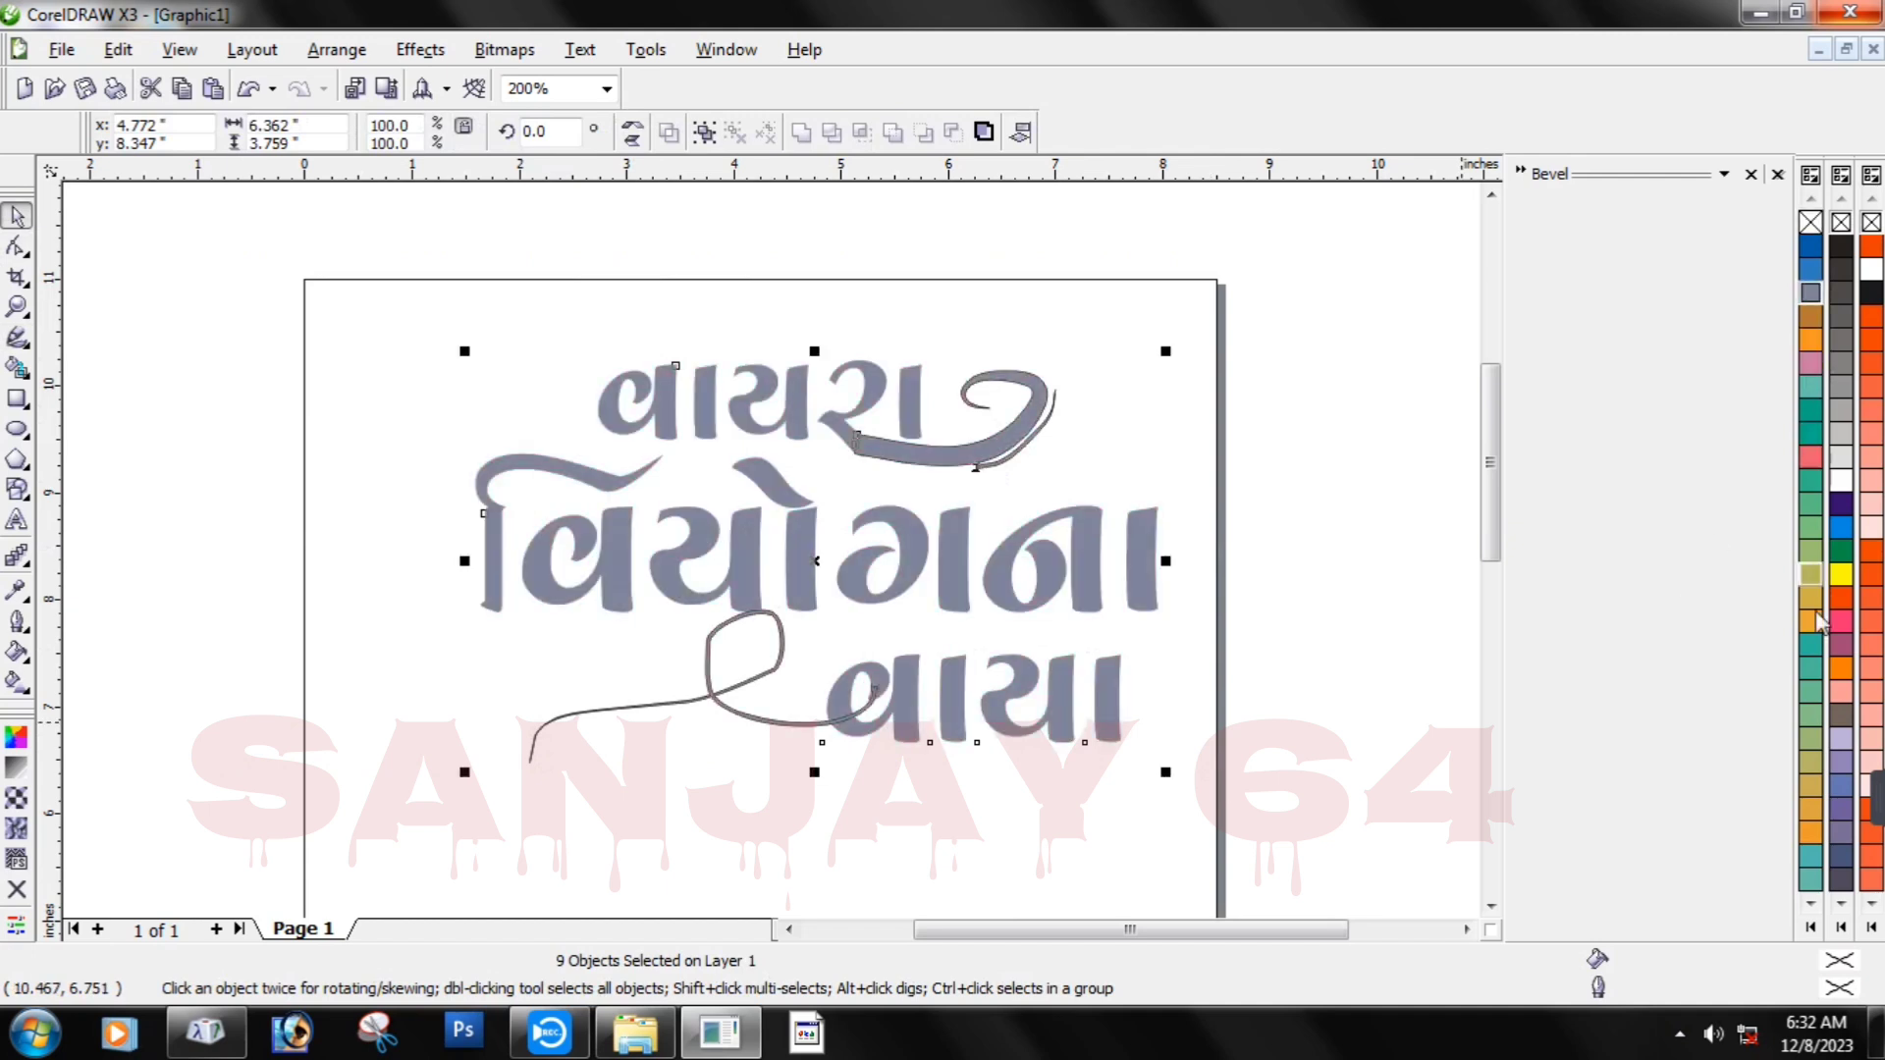
pyautogui.click(1842, 668)
pyautogui.click(1842, 621)
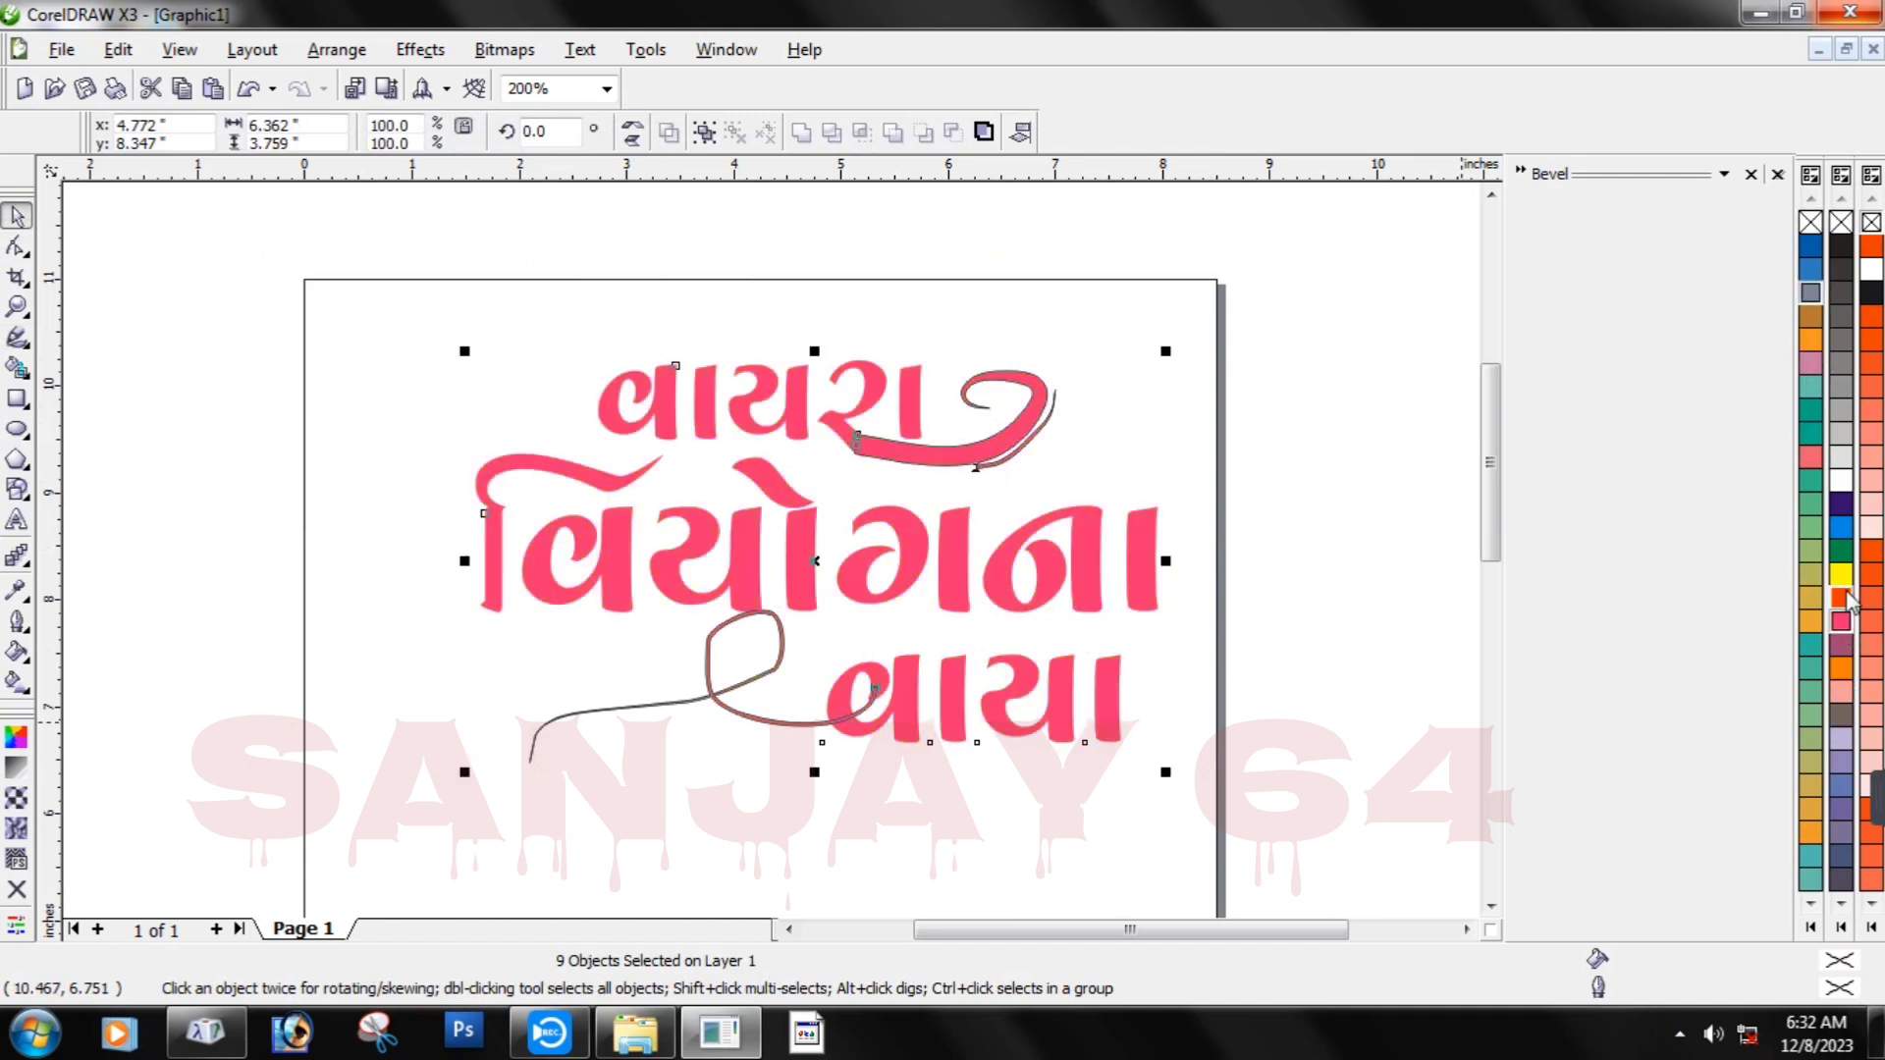
pyautogui.click(1122, 455)
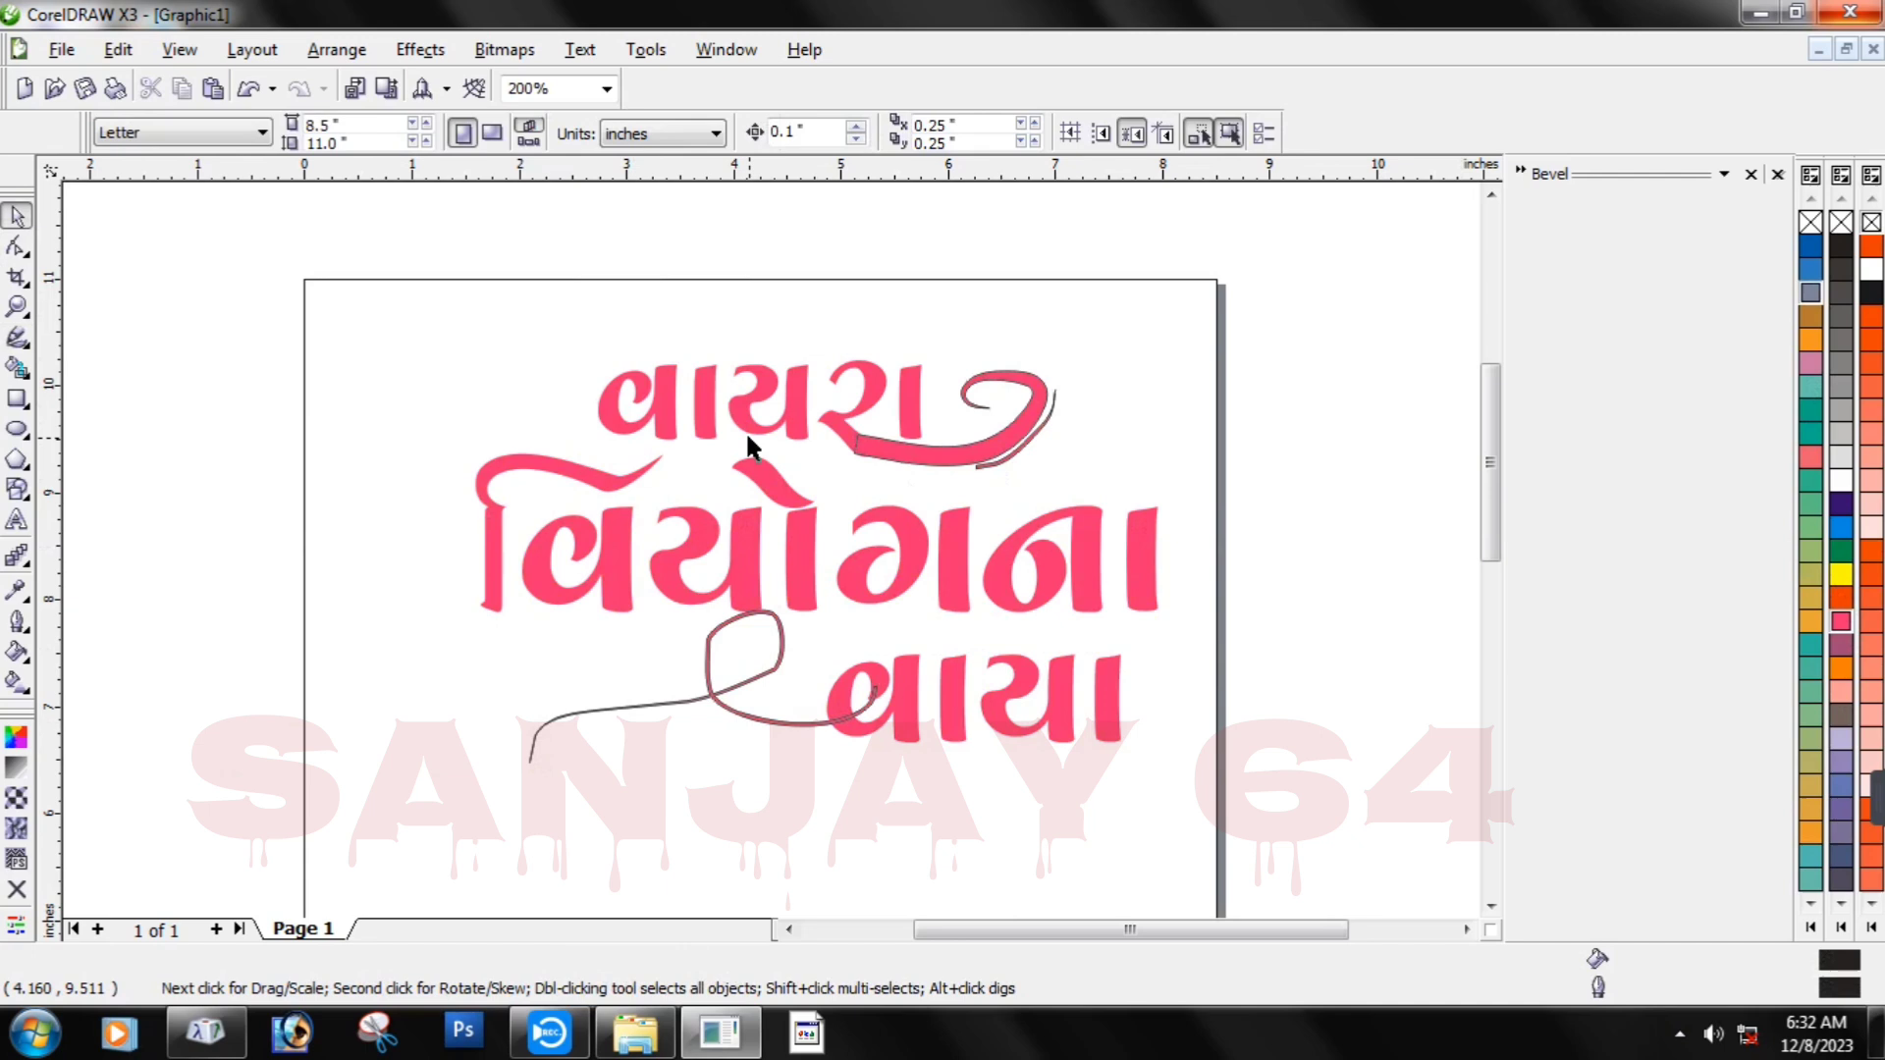
# Remove the outline from the thin accent stroke beneath the "વાયરા" swash and fill the stroke with 80% Black.
pyautogui.click(1003, 453)
pyautogui.press('F10')
pyautogui.click(1004, 451)
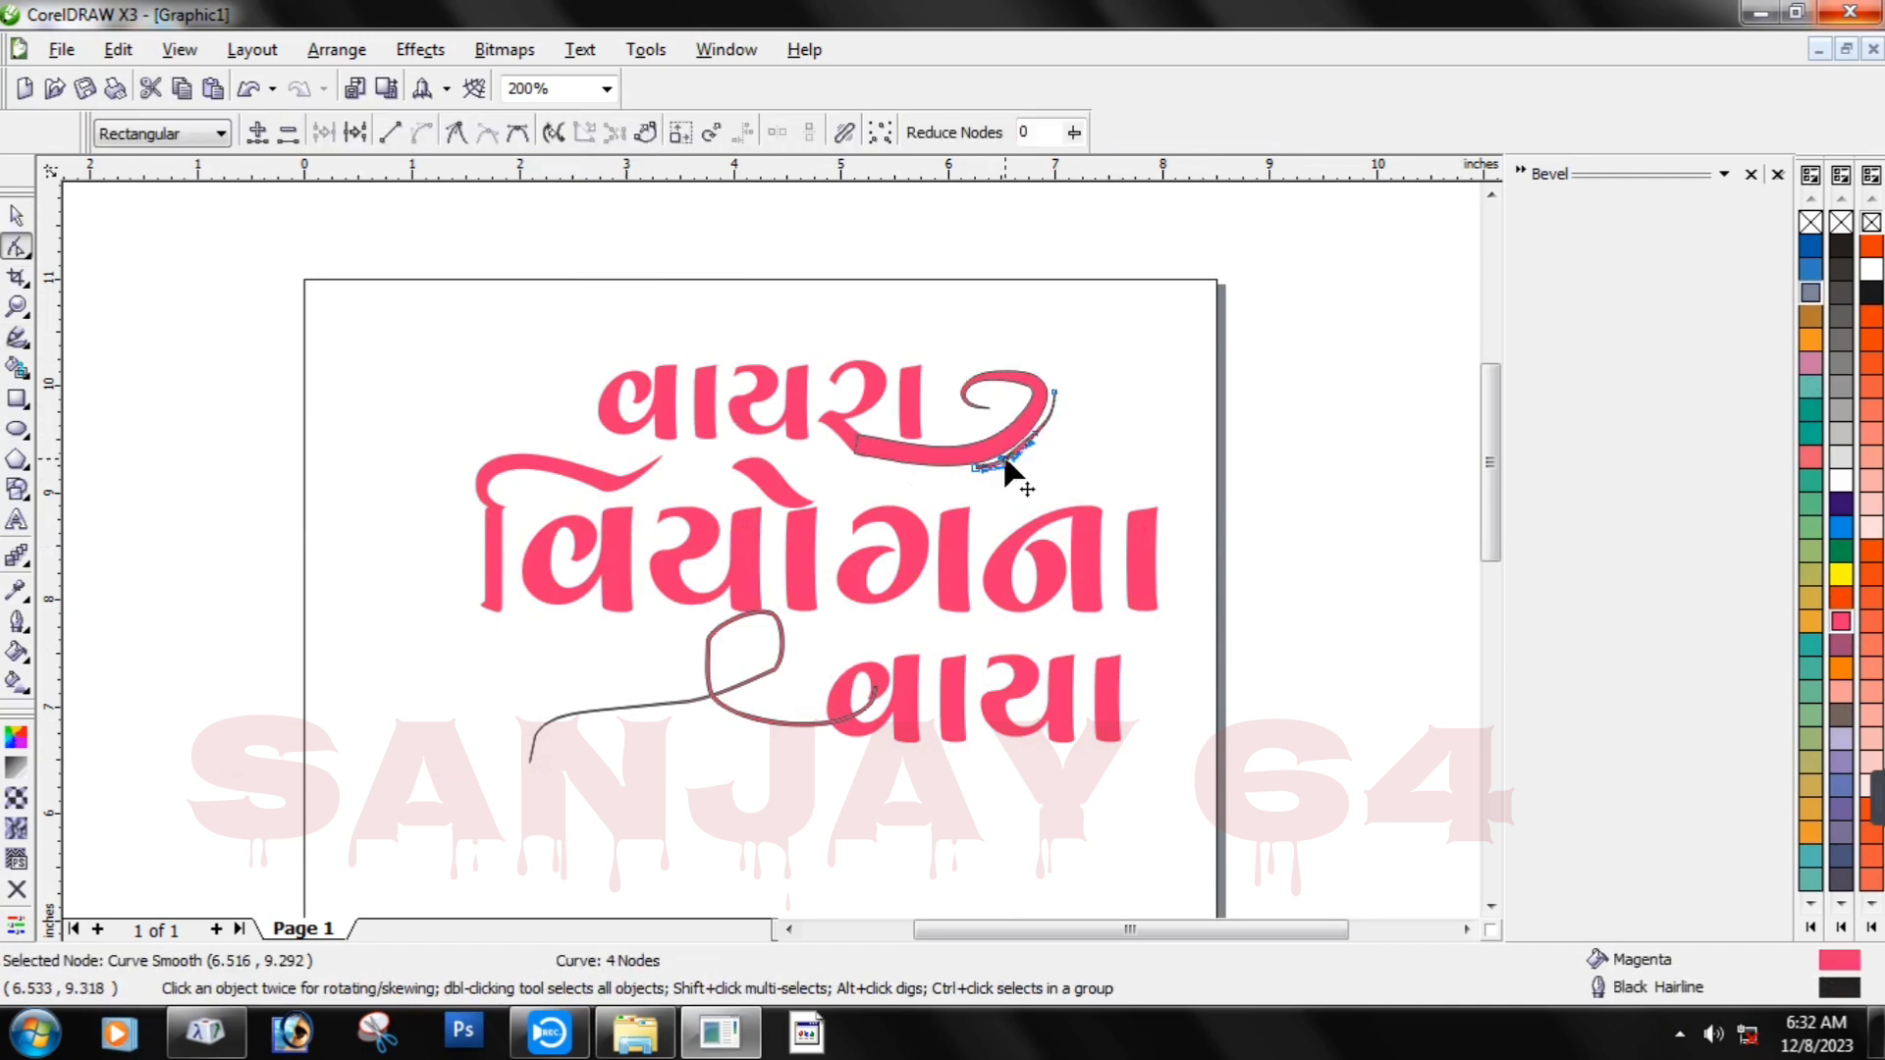
pyautogui.click(1842, 225)
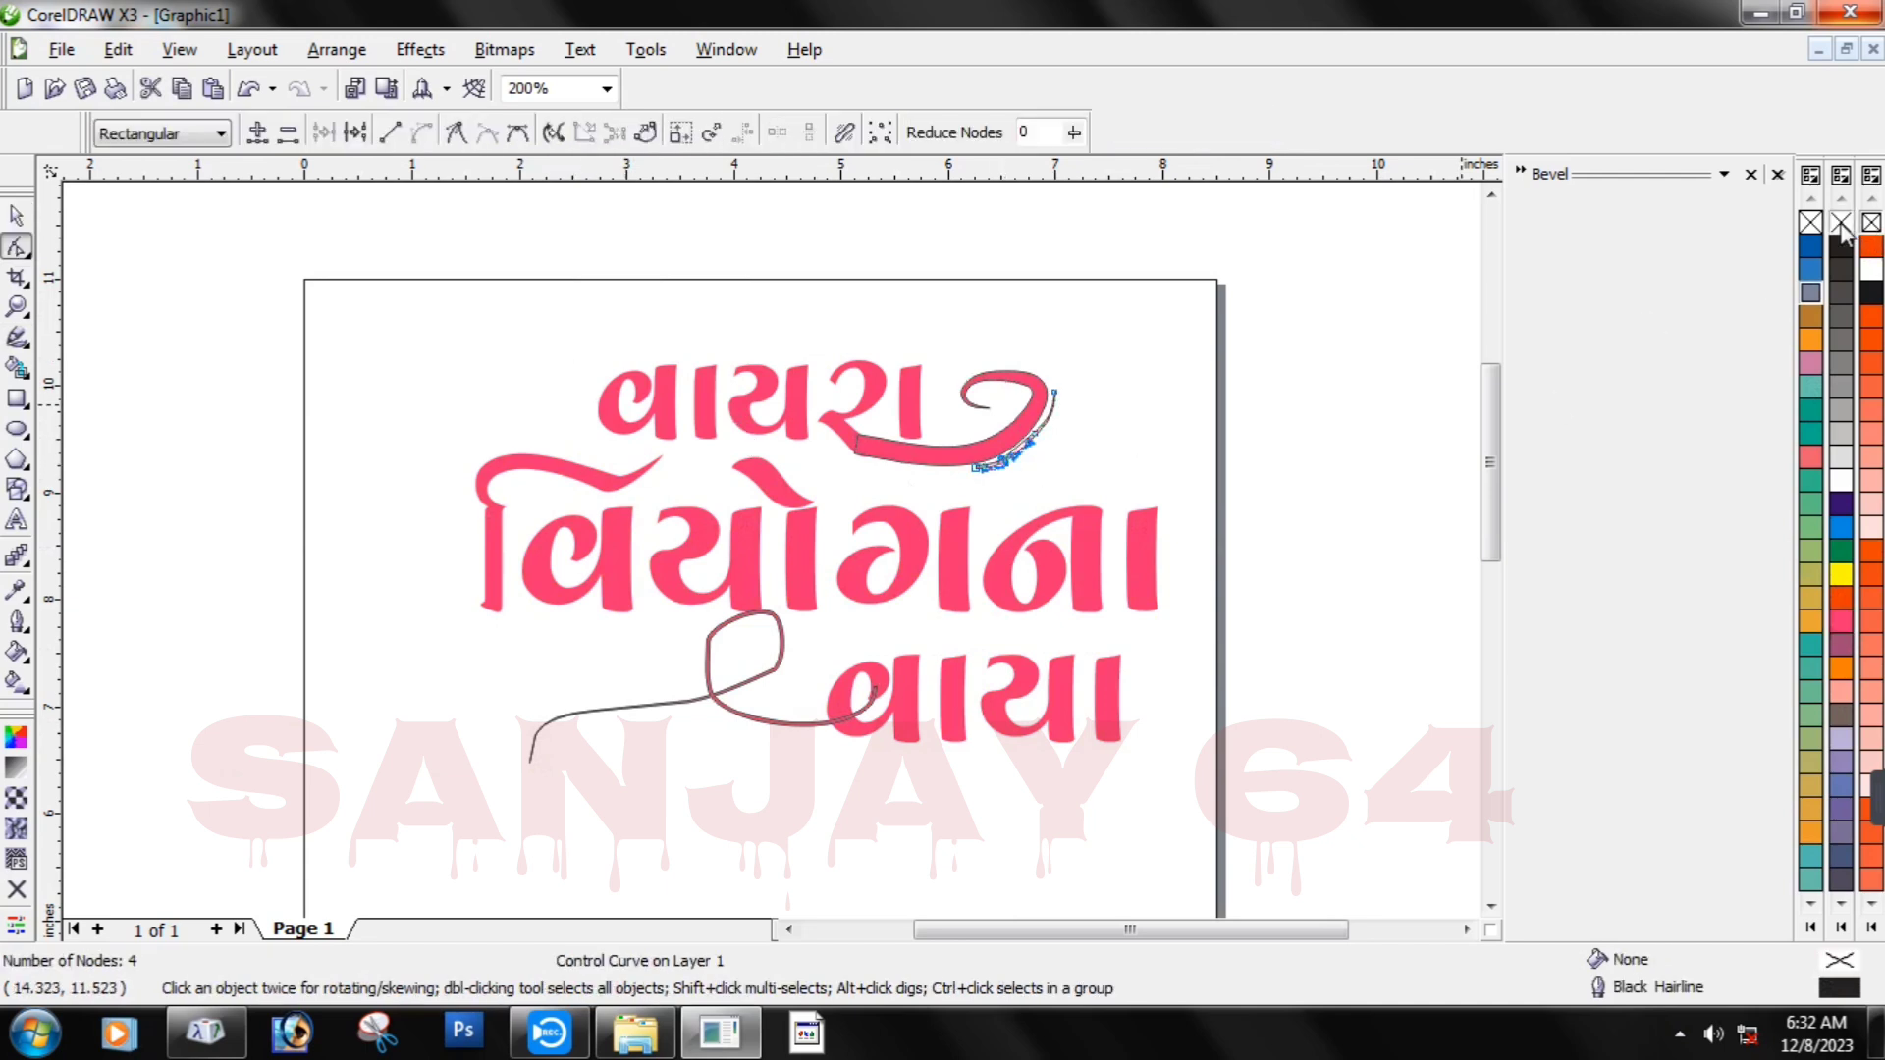
pyautogui.click(1035, 432)
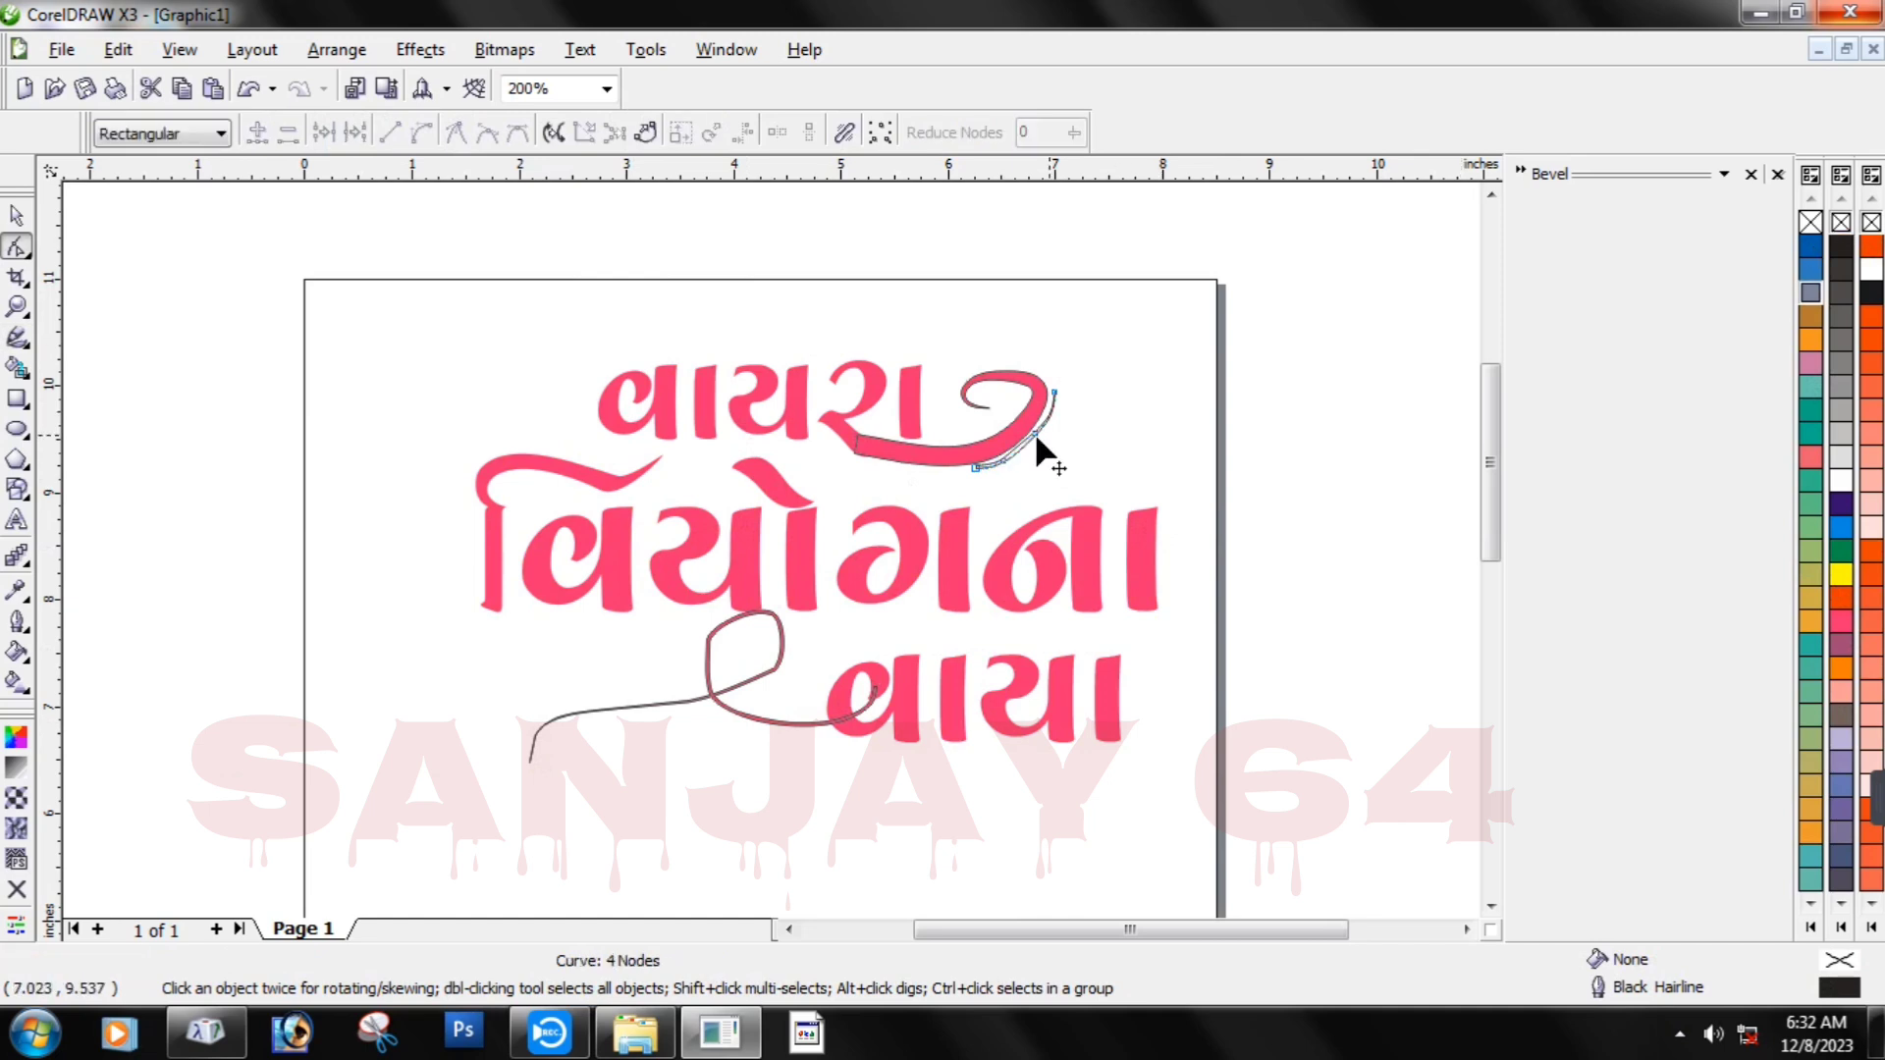
pyautogui.rightClick(1841, 225)
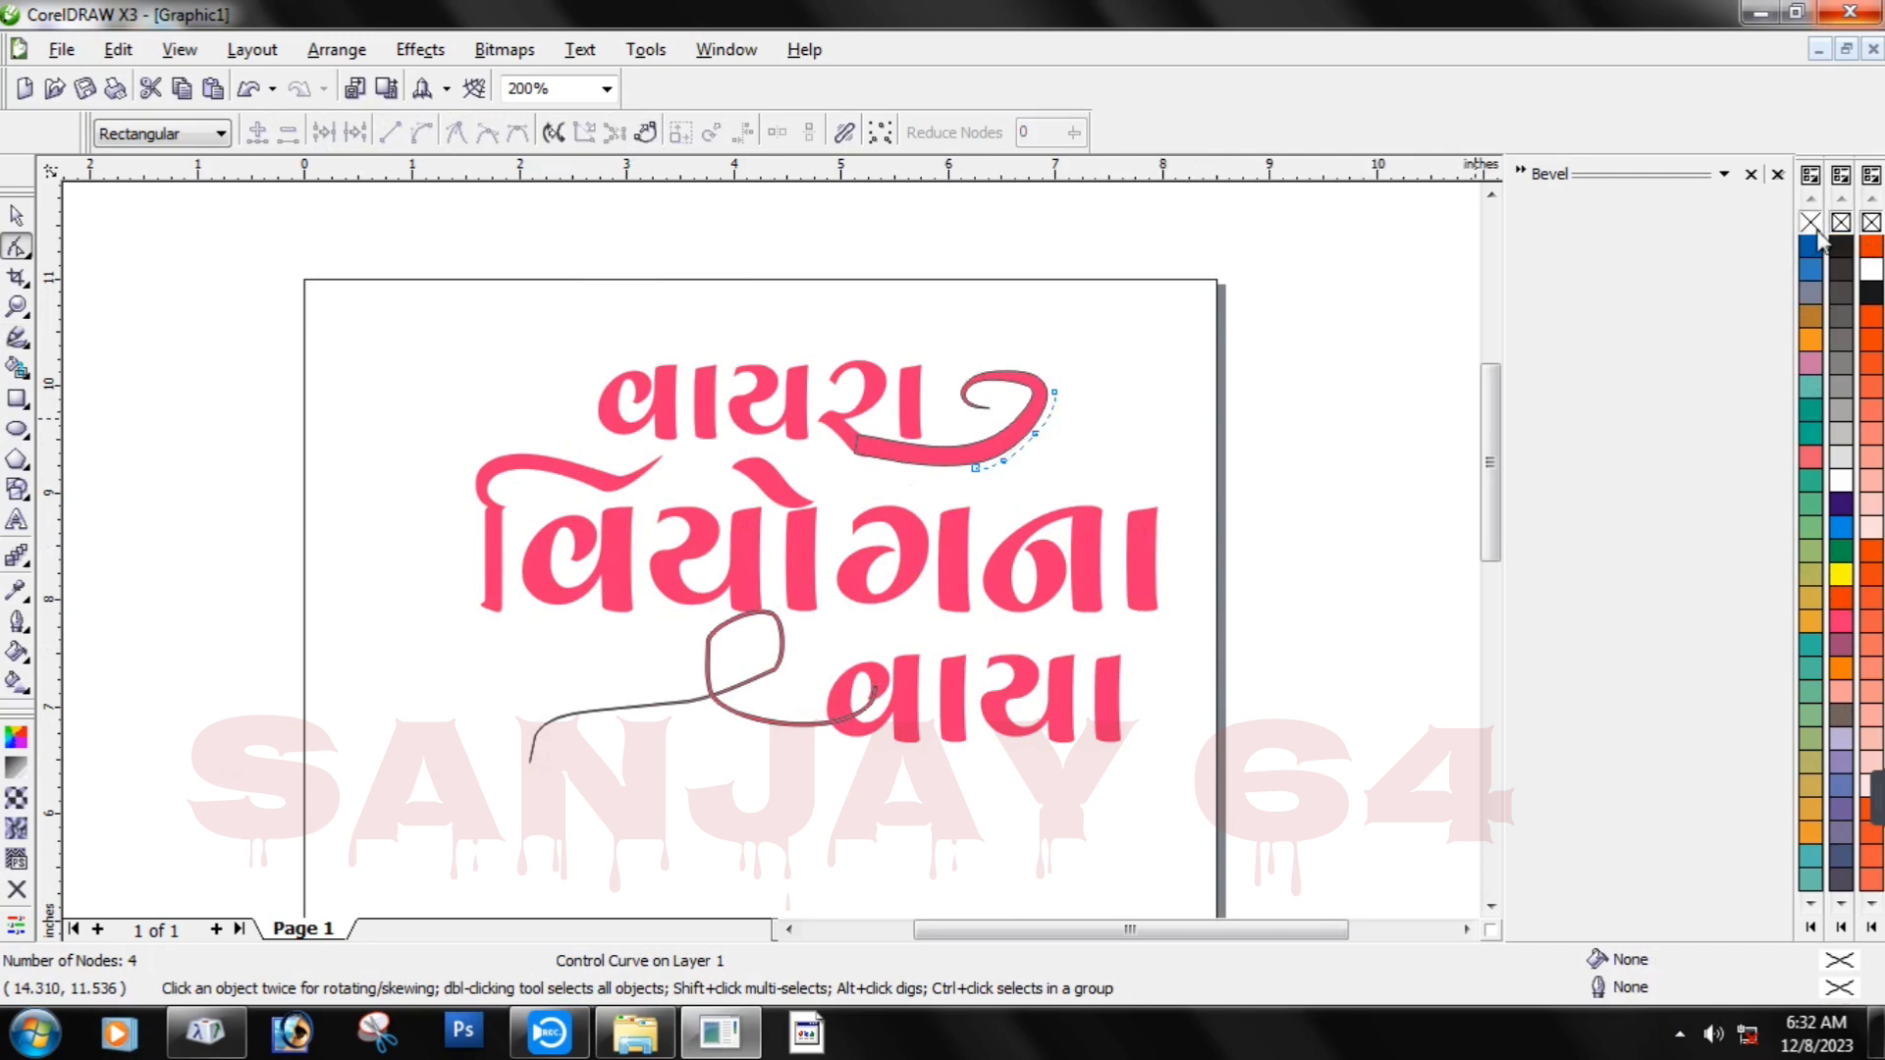
pyautogui.click(1840, 293)
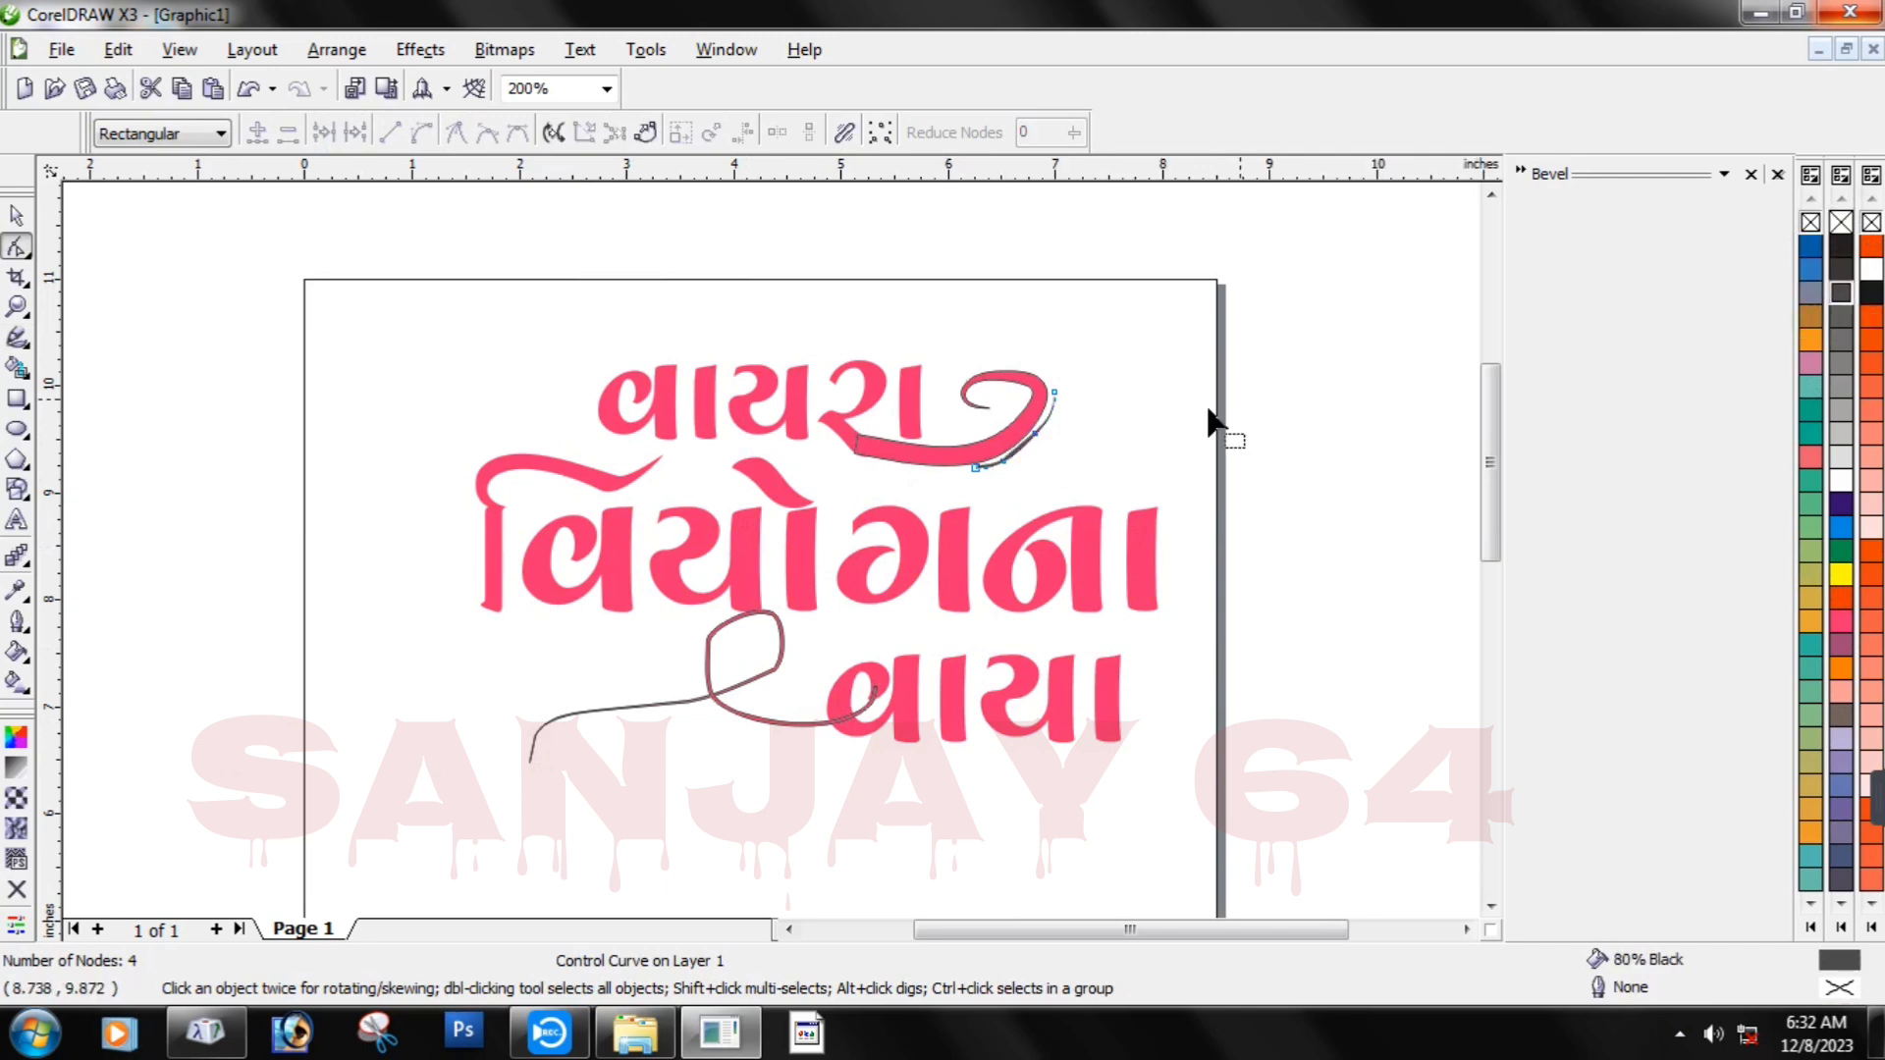
# Remove the black hairline outline from the looped swash beside "વાયા" and keep its fill magenta.
pyautogui.click(901, 577)
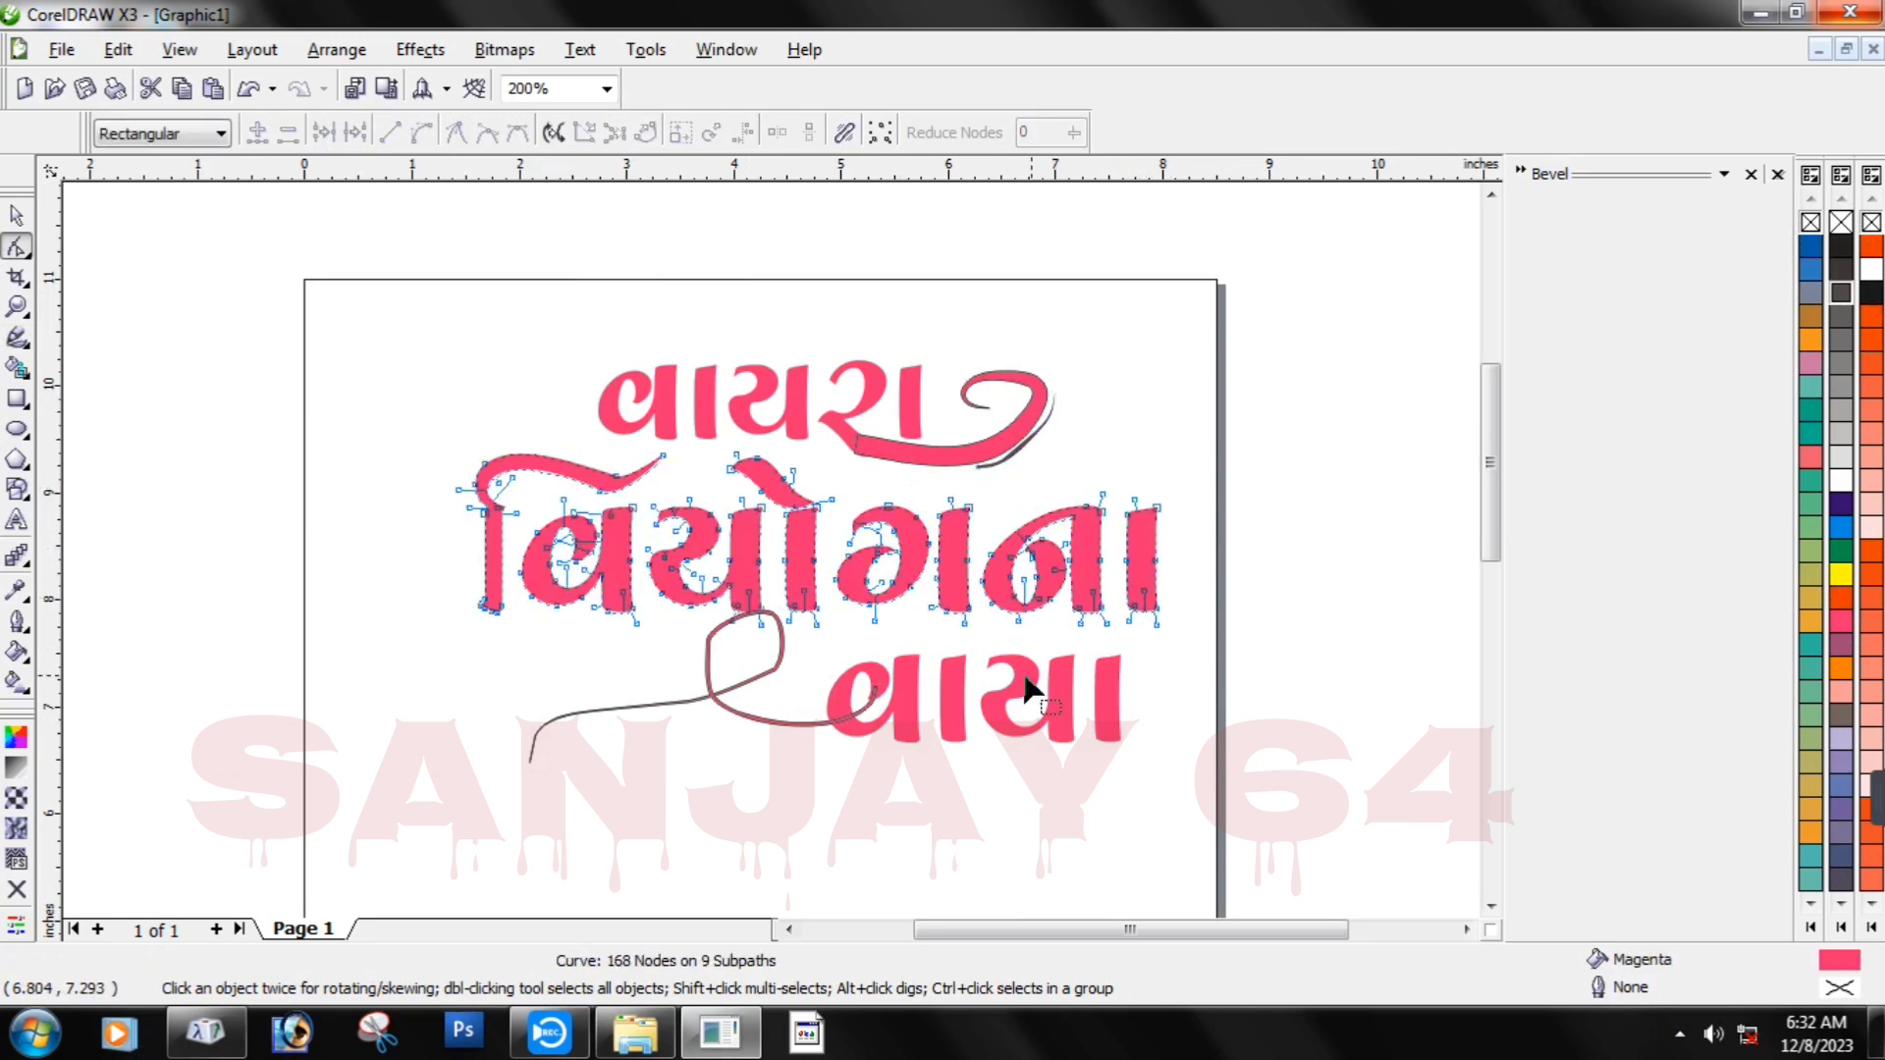
pyautogui.click(800, 723)
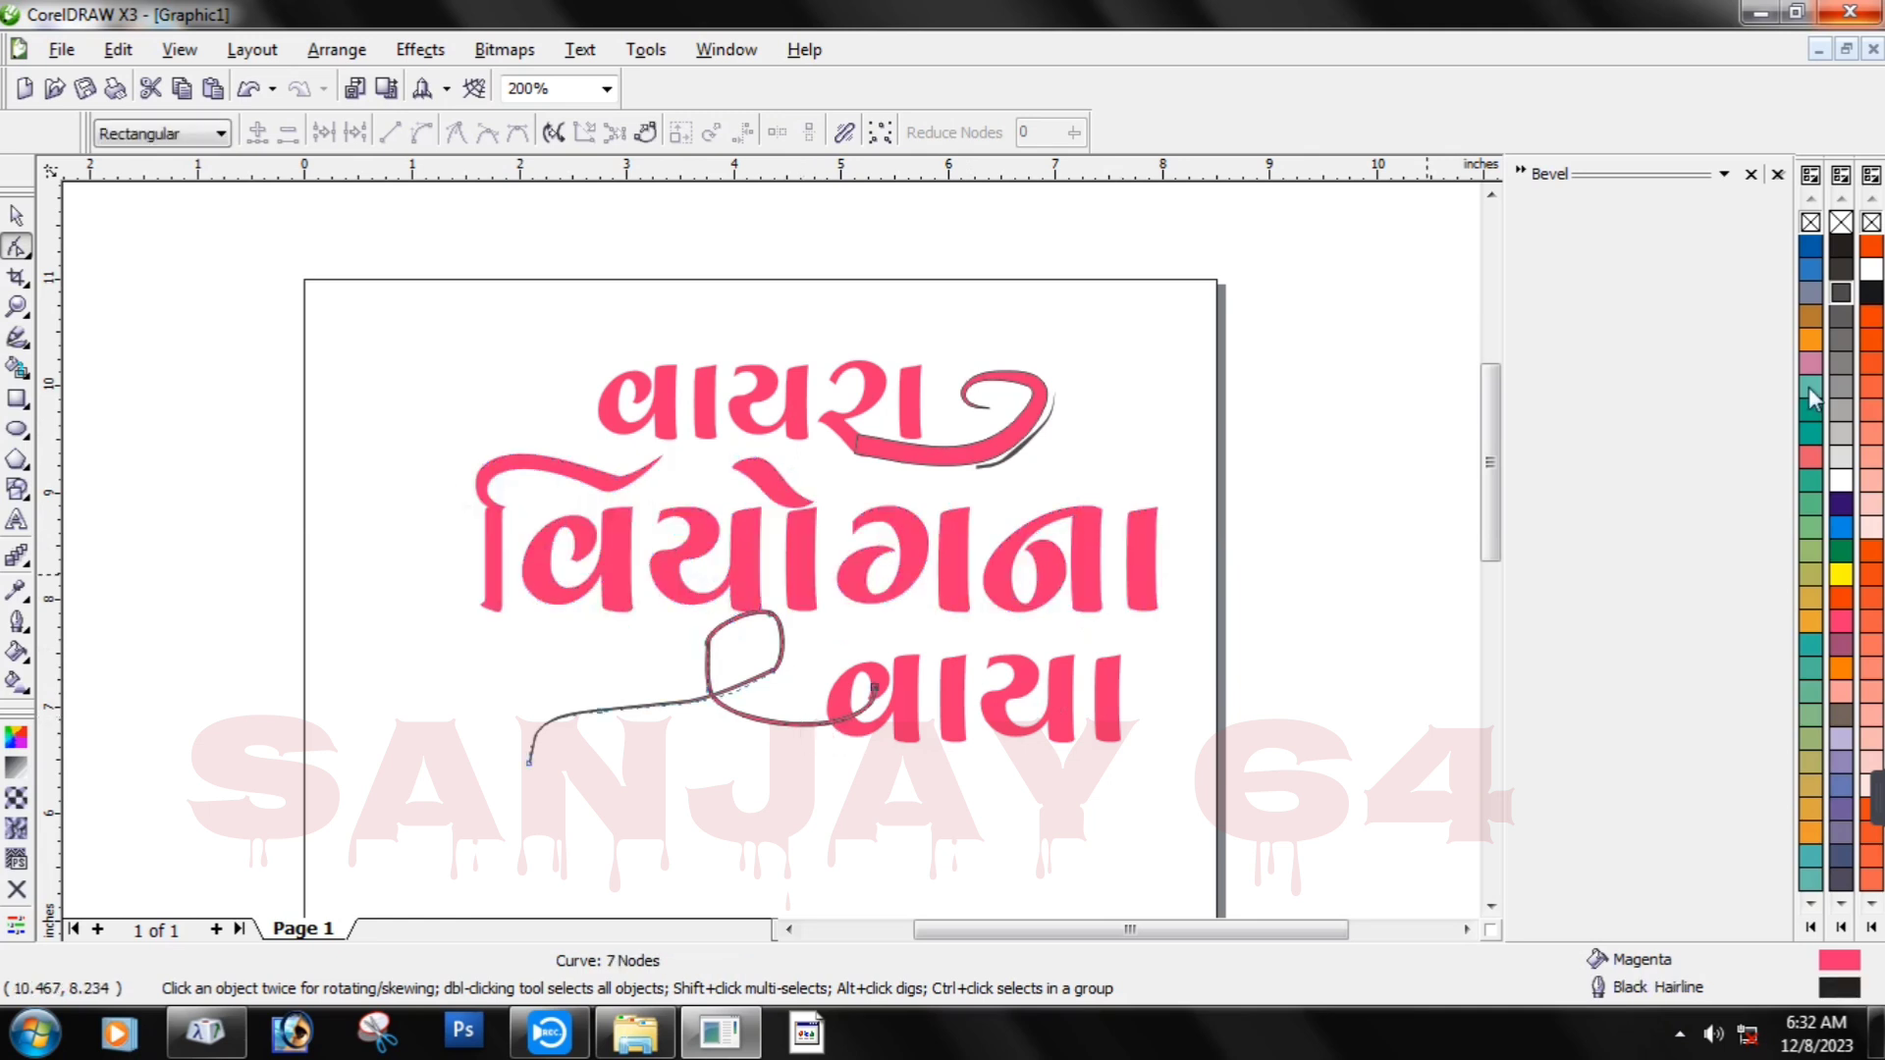
pyautogui.click(1842, 593)
pyautogui.rightClick(1841, 222)
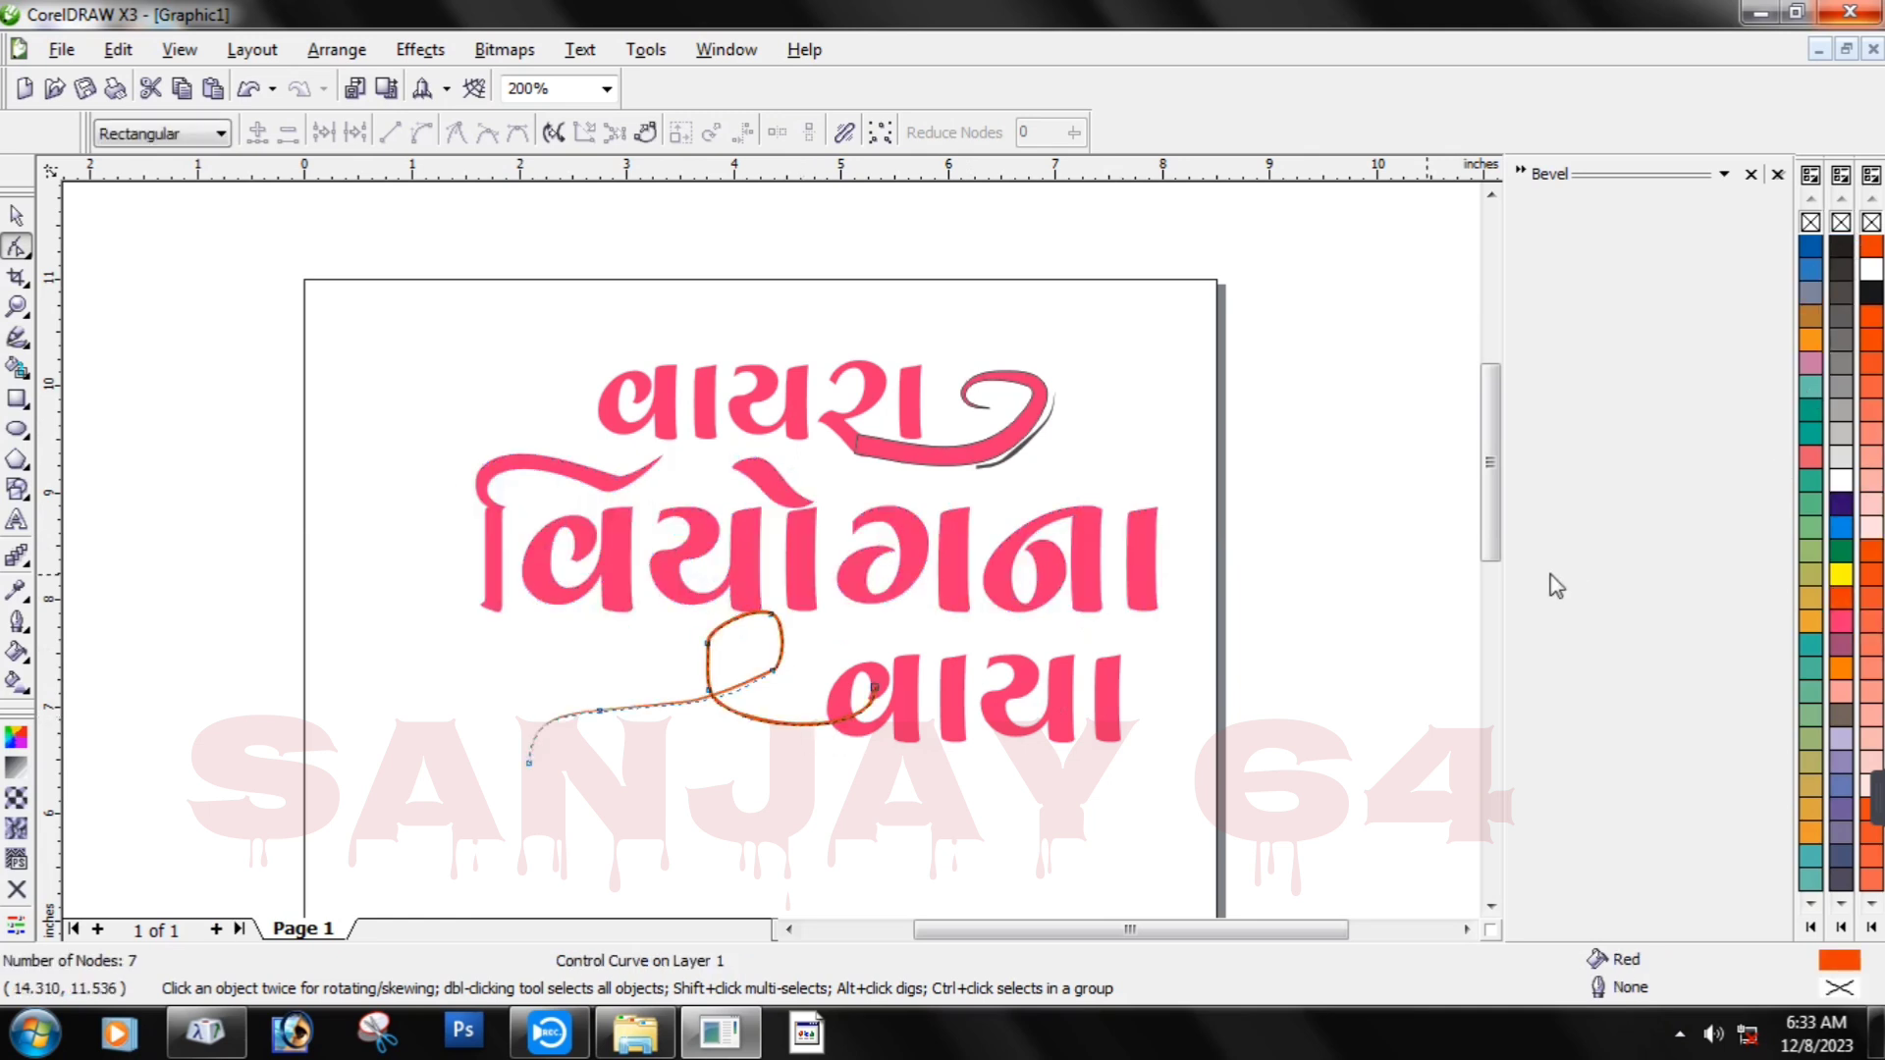
pyautogui.click(1839, 622)
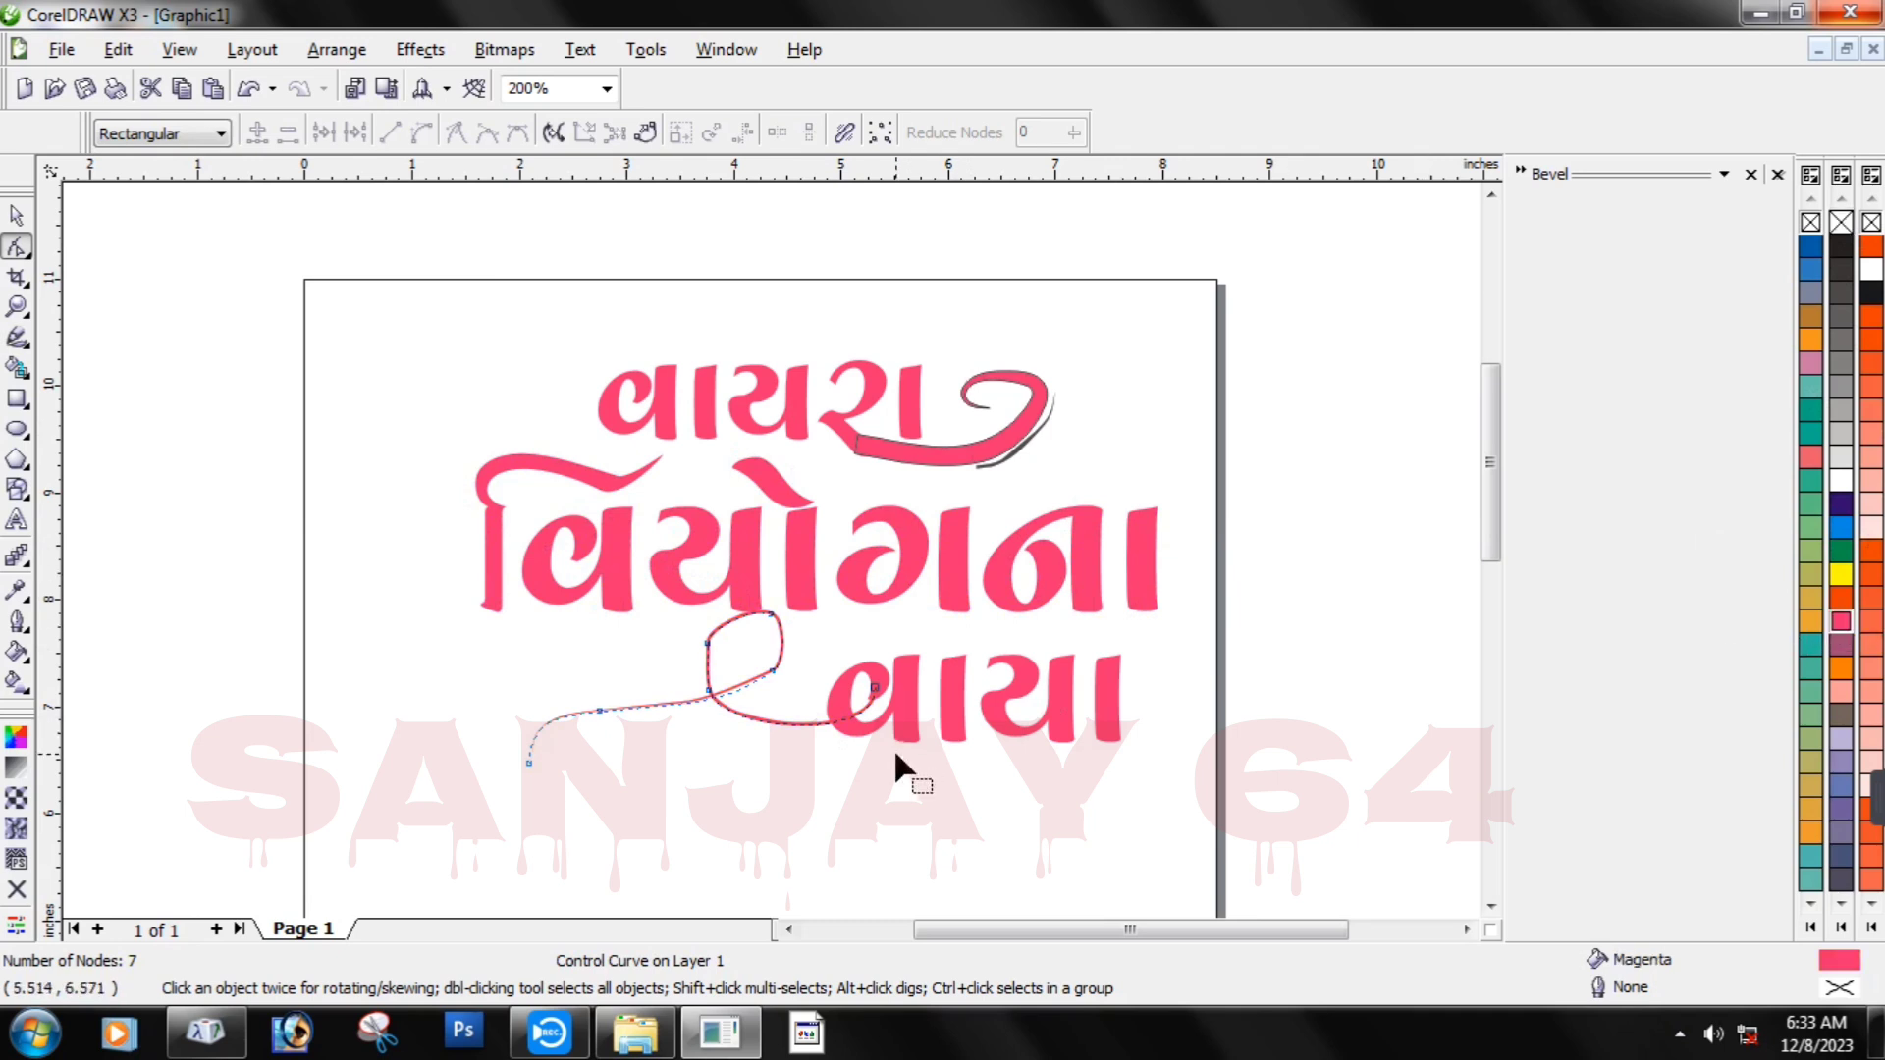
# Fill the thin accent stroke beneath the "વાયરા" swash with magenta.
pyautogui.click(883, 531)
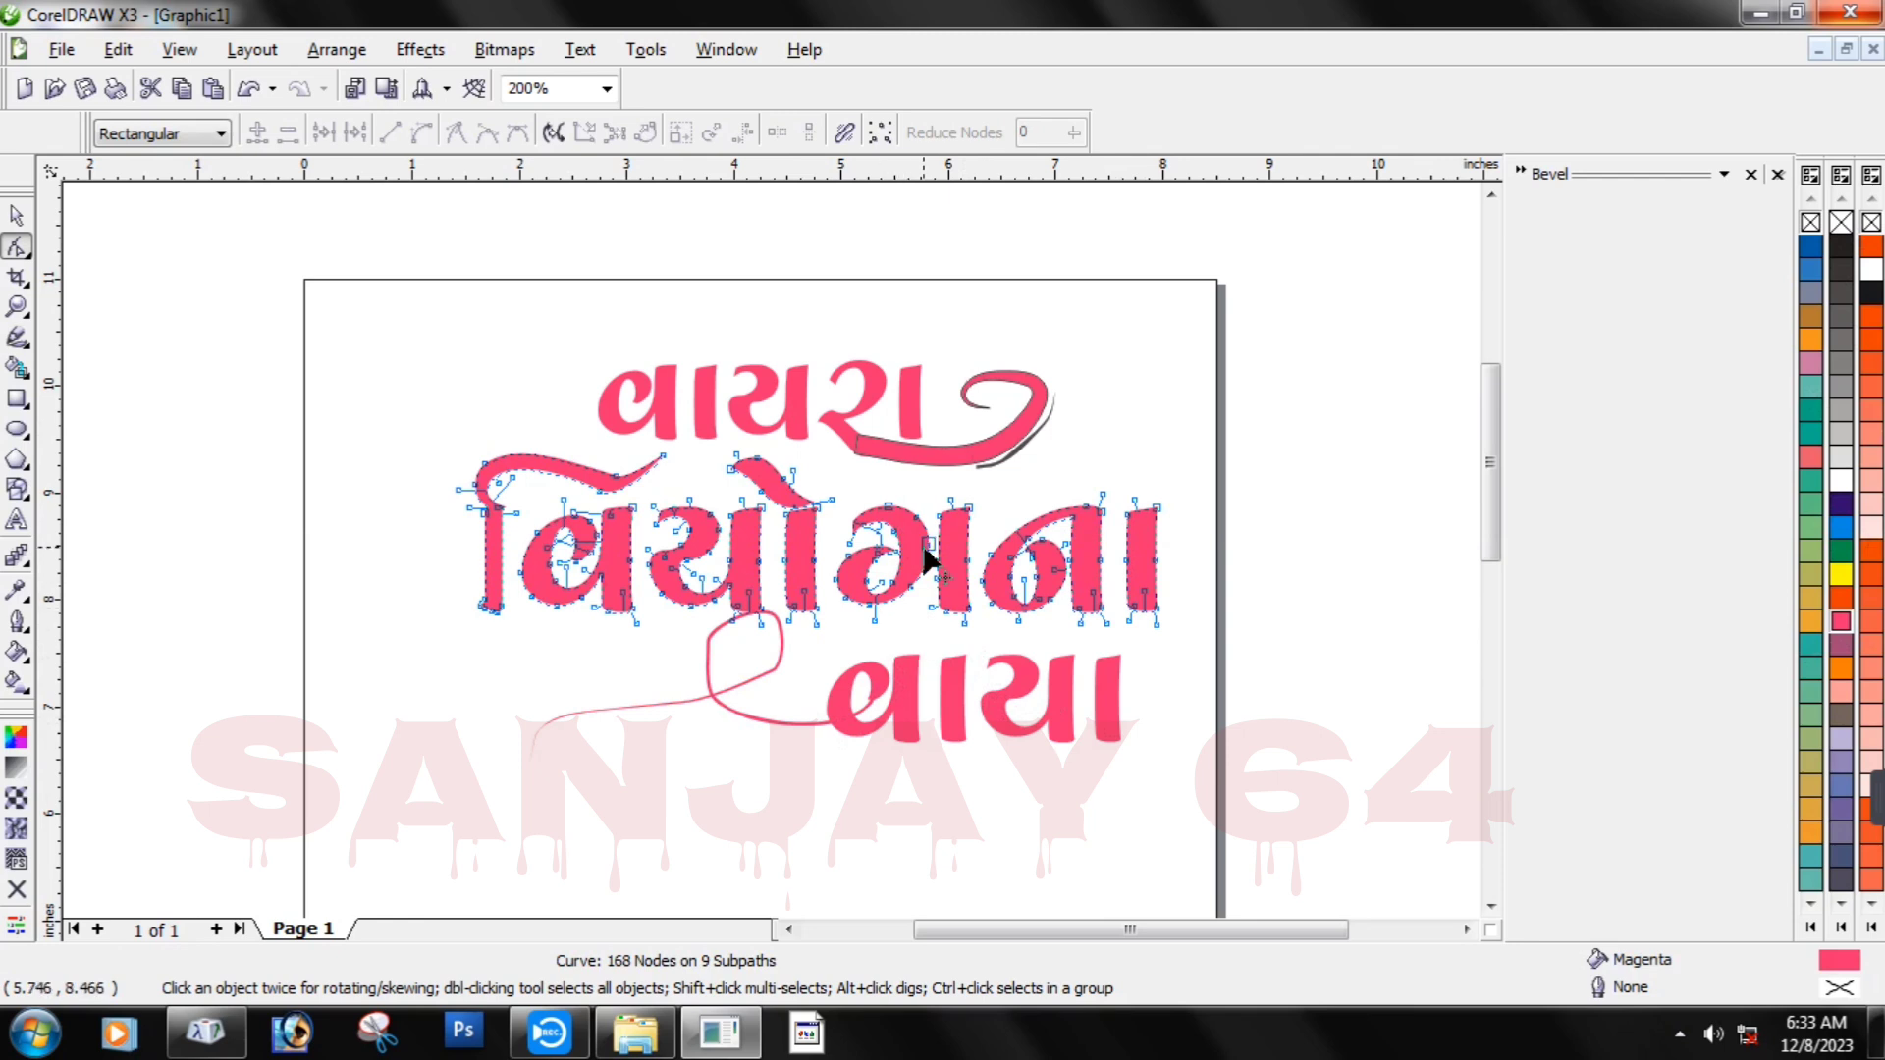
pyautogui.press('Escape')
pyautogui.click(1015, 455)
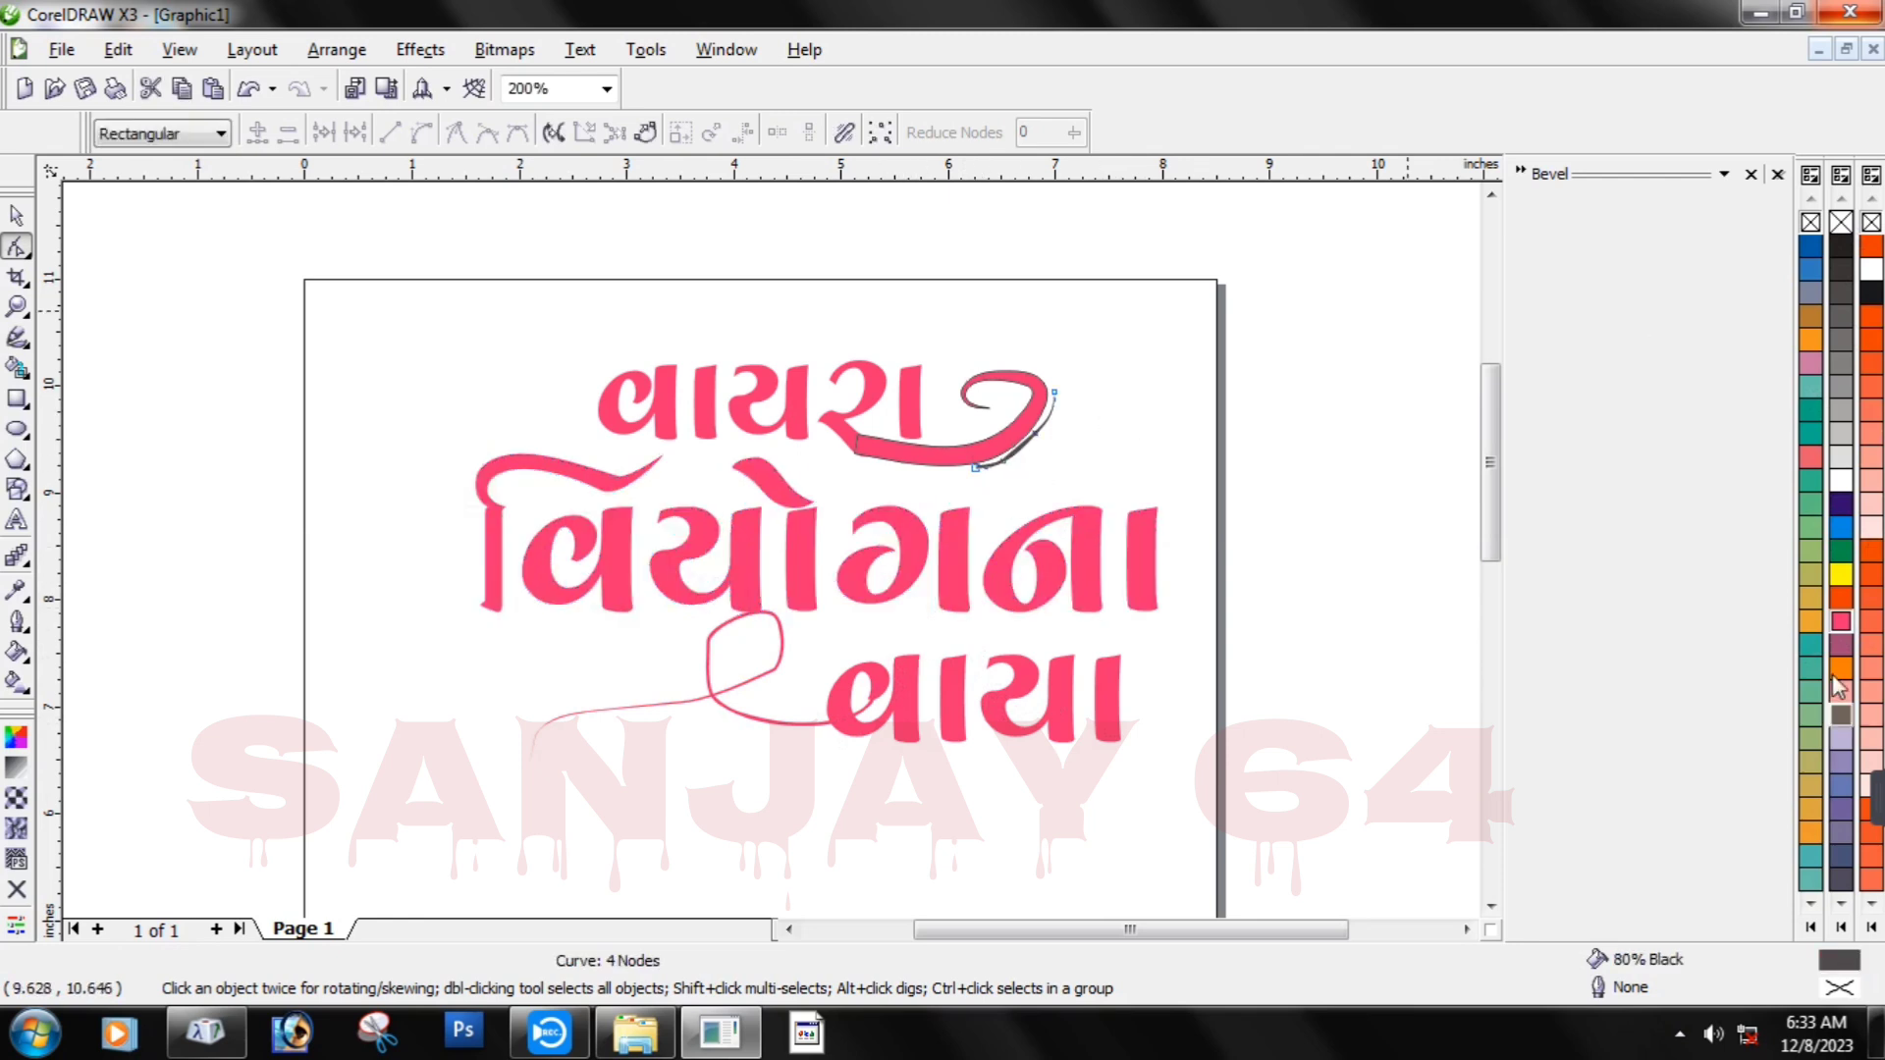
pyautogui.click(1841, 620)
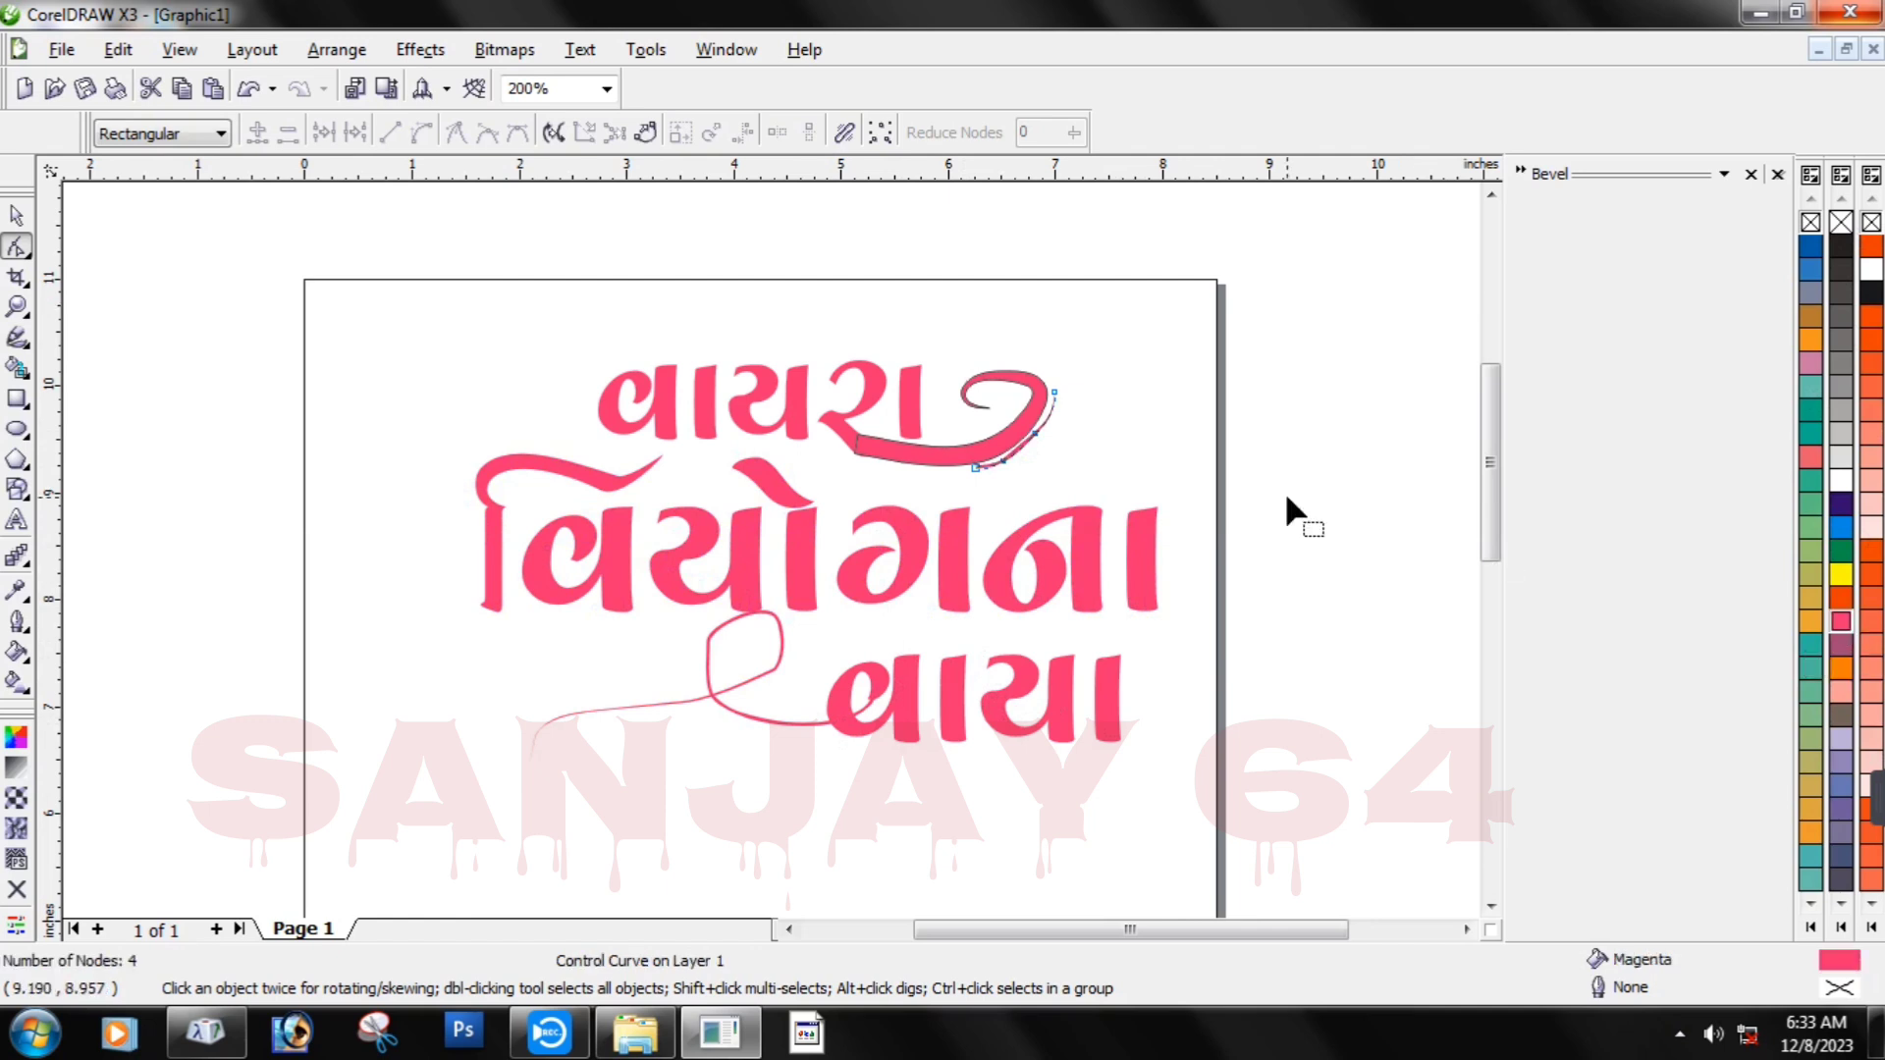
# Remove the black outline from the thick curled swash at the end of "વાયરા".
pyautogui.click(1084, 570)
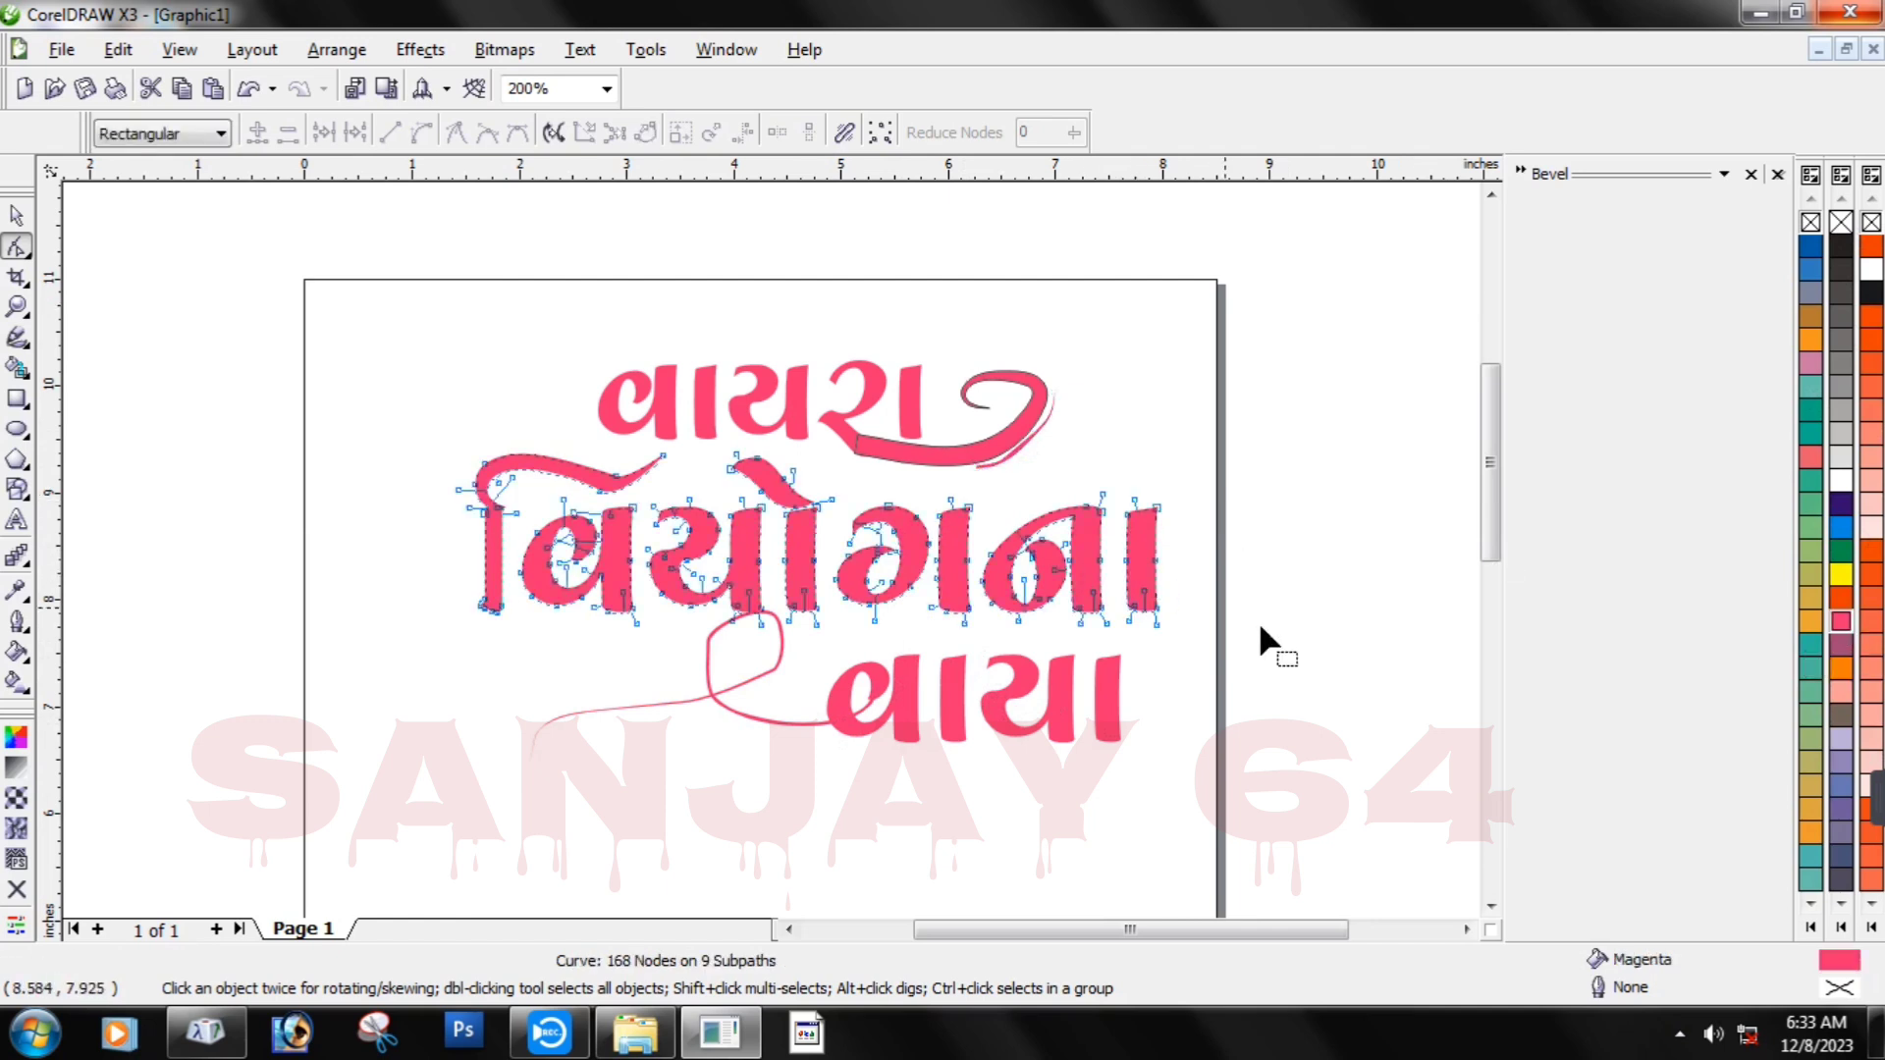
pyautogui.click(901, 446)
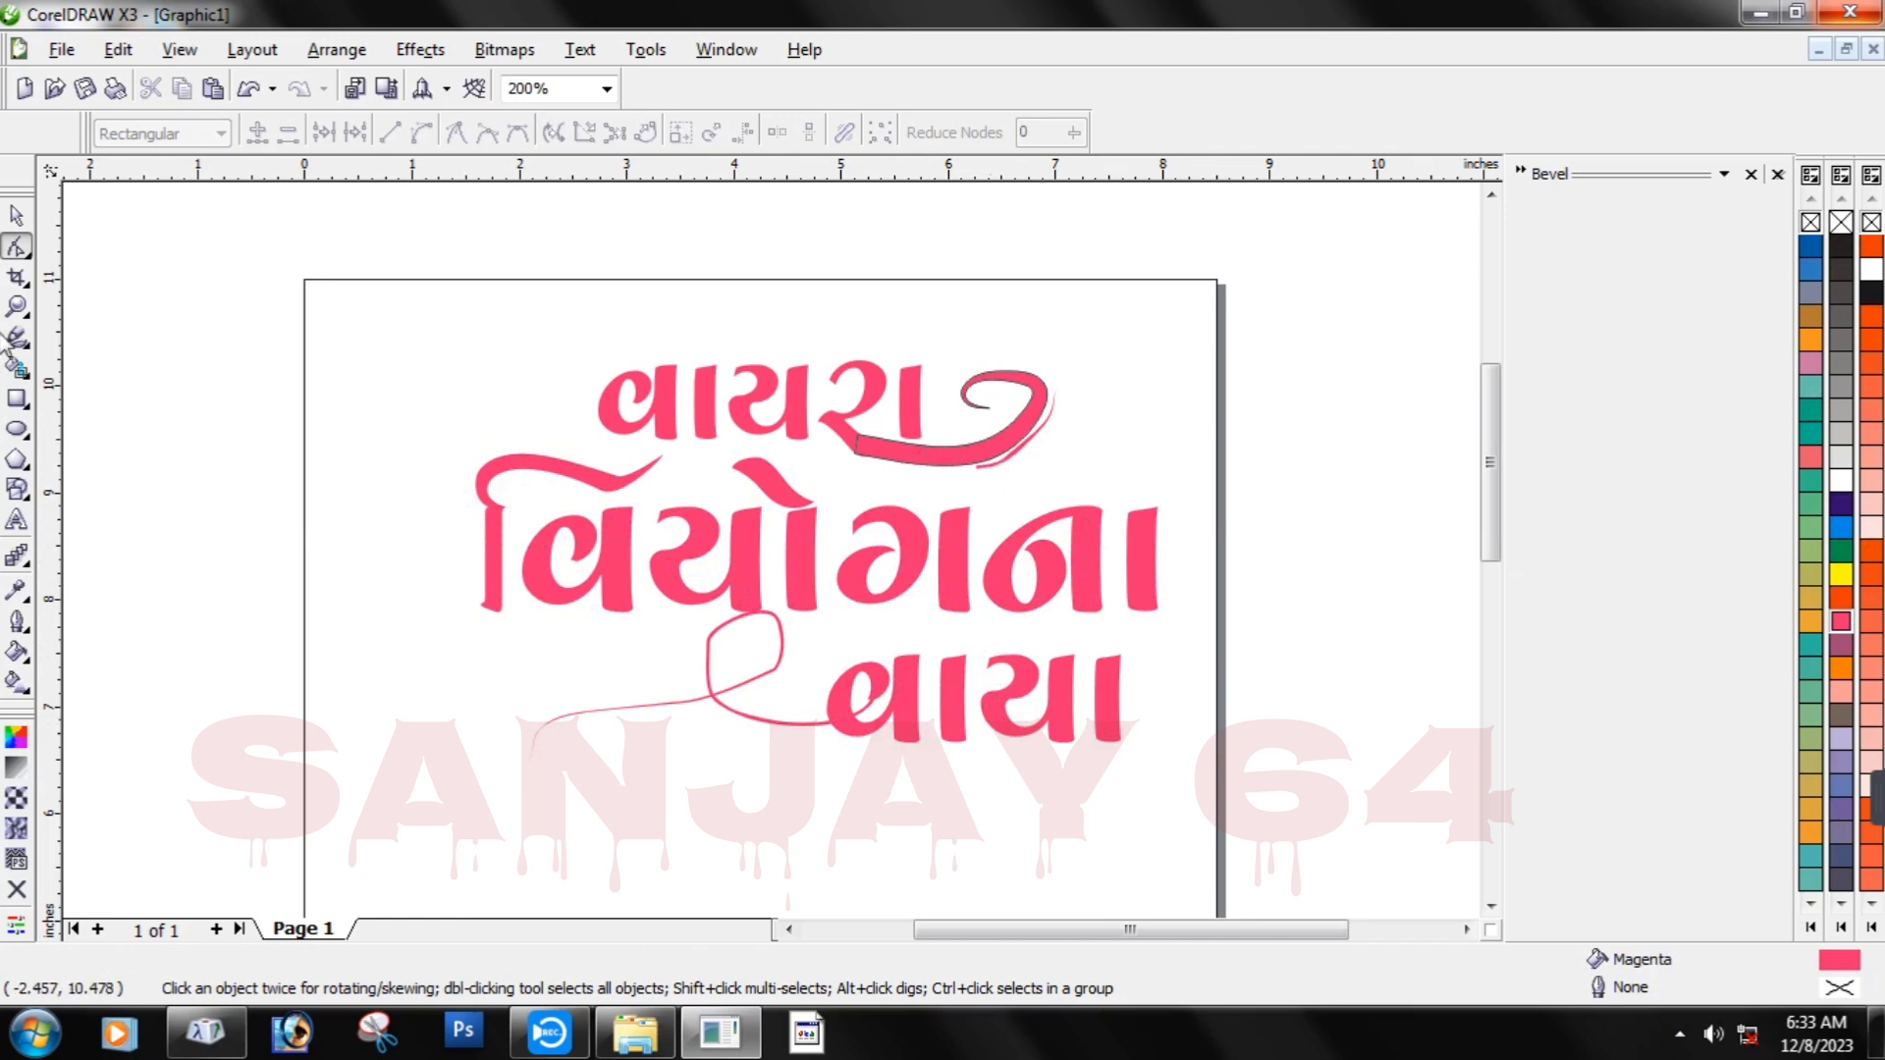
pyautogui.click(30, 221)
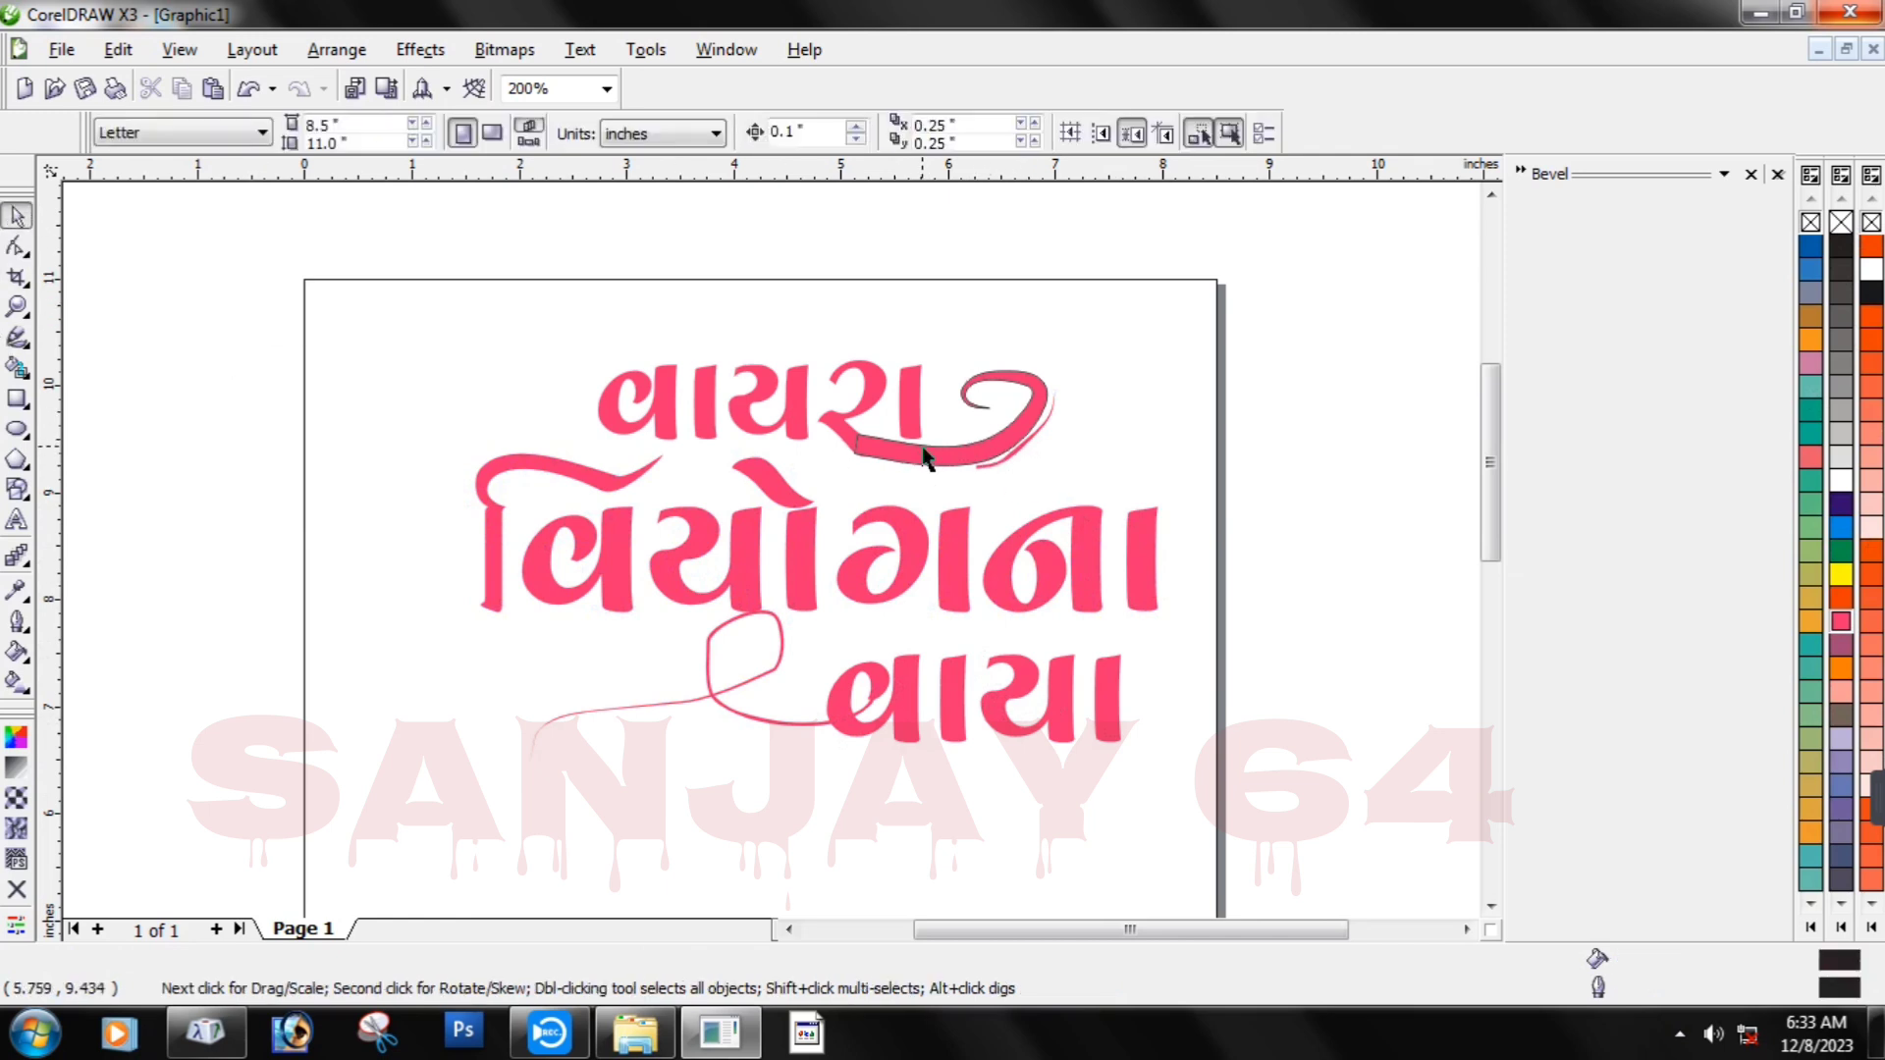
pyautogui.click(927, 448)
pyautogui.rightClick(1839, 224)
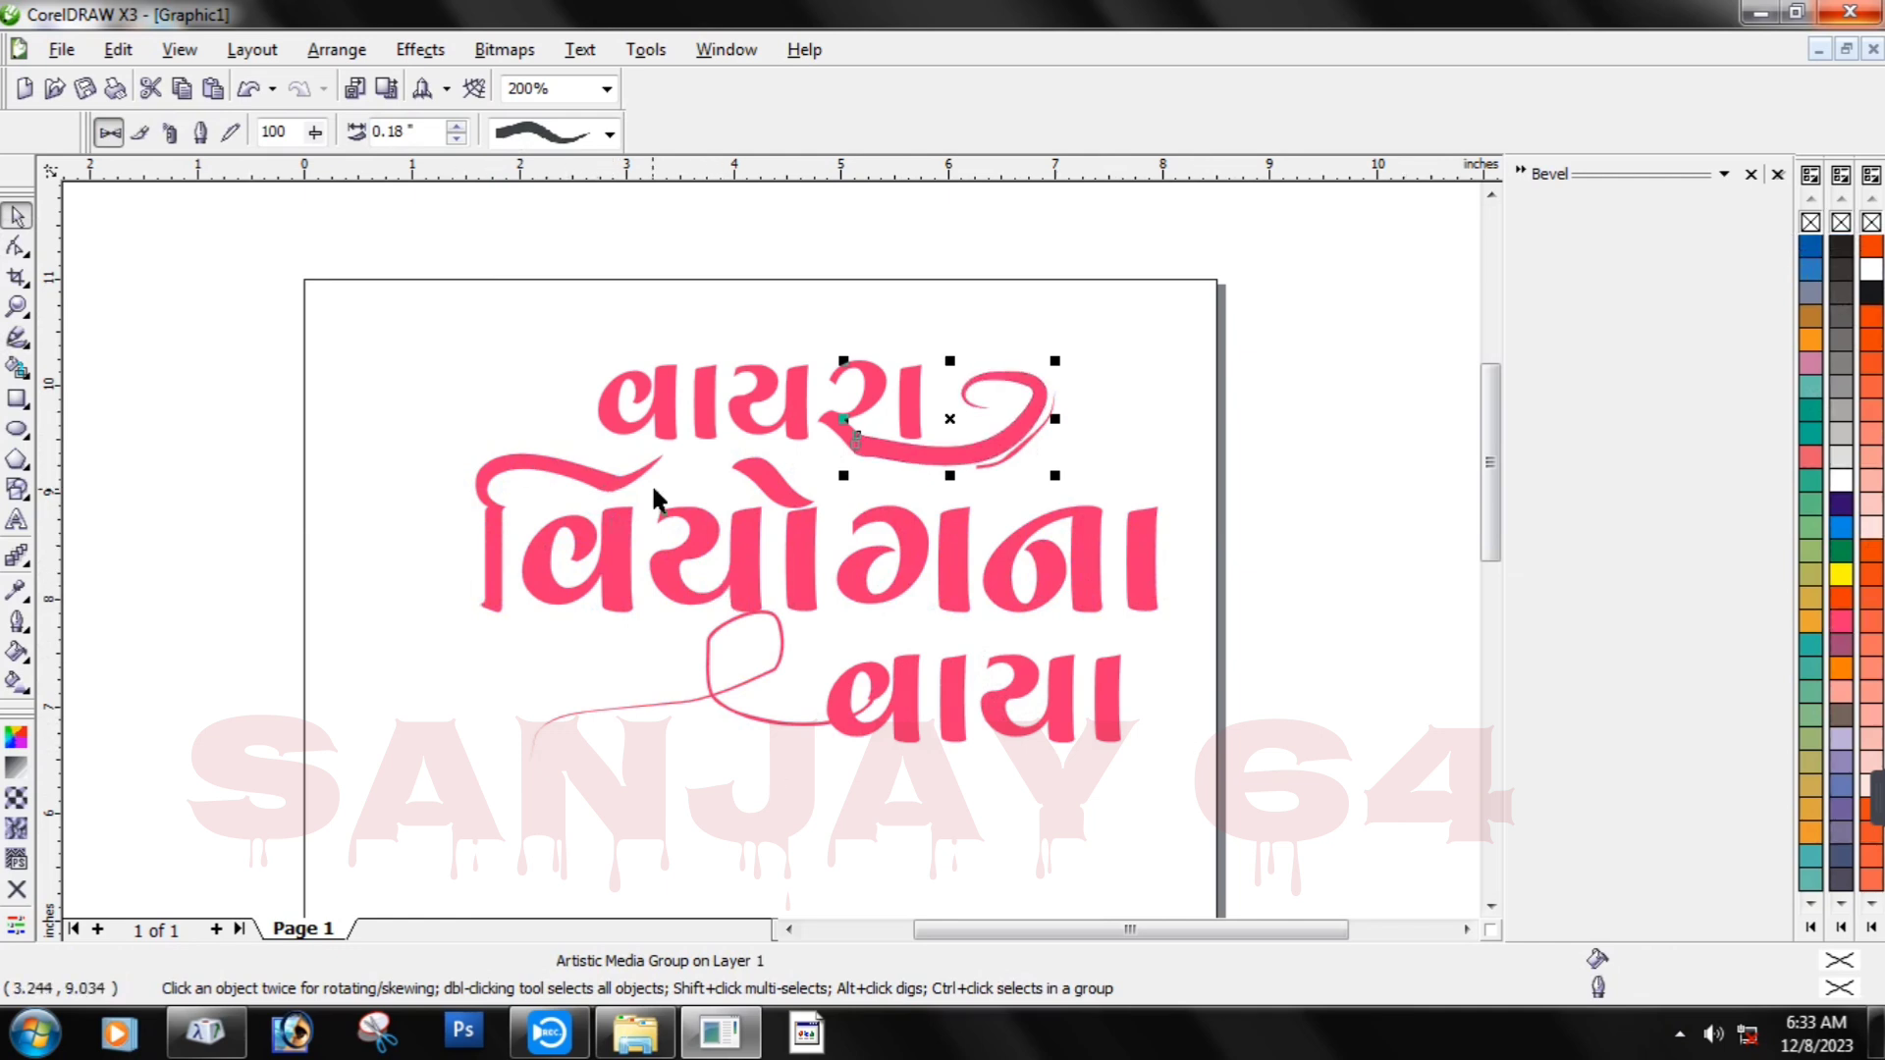
pyautogui.click(14, 248)
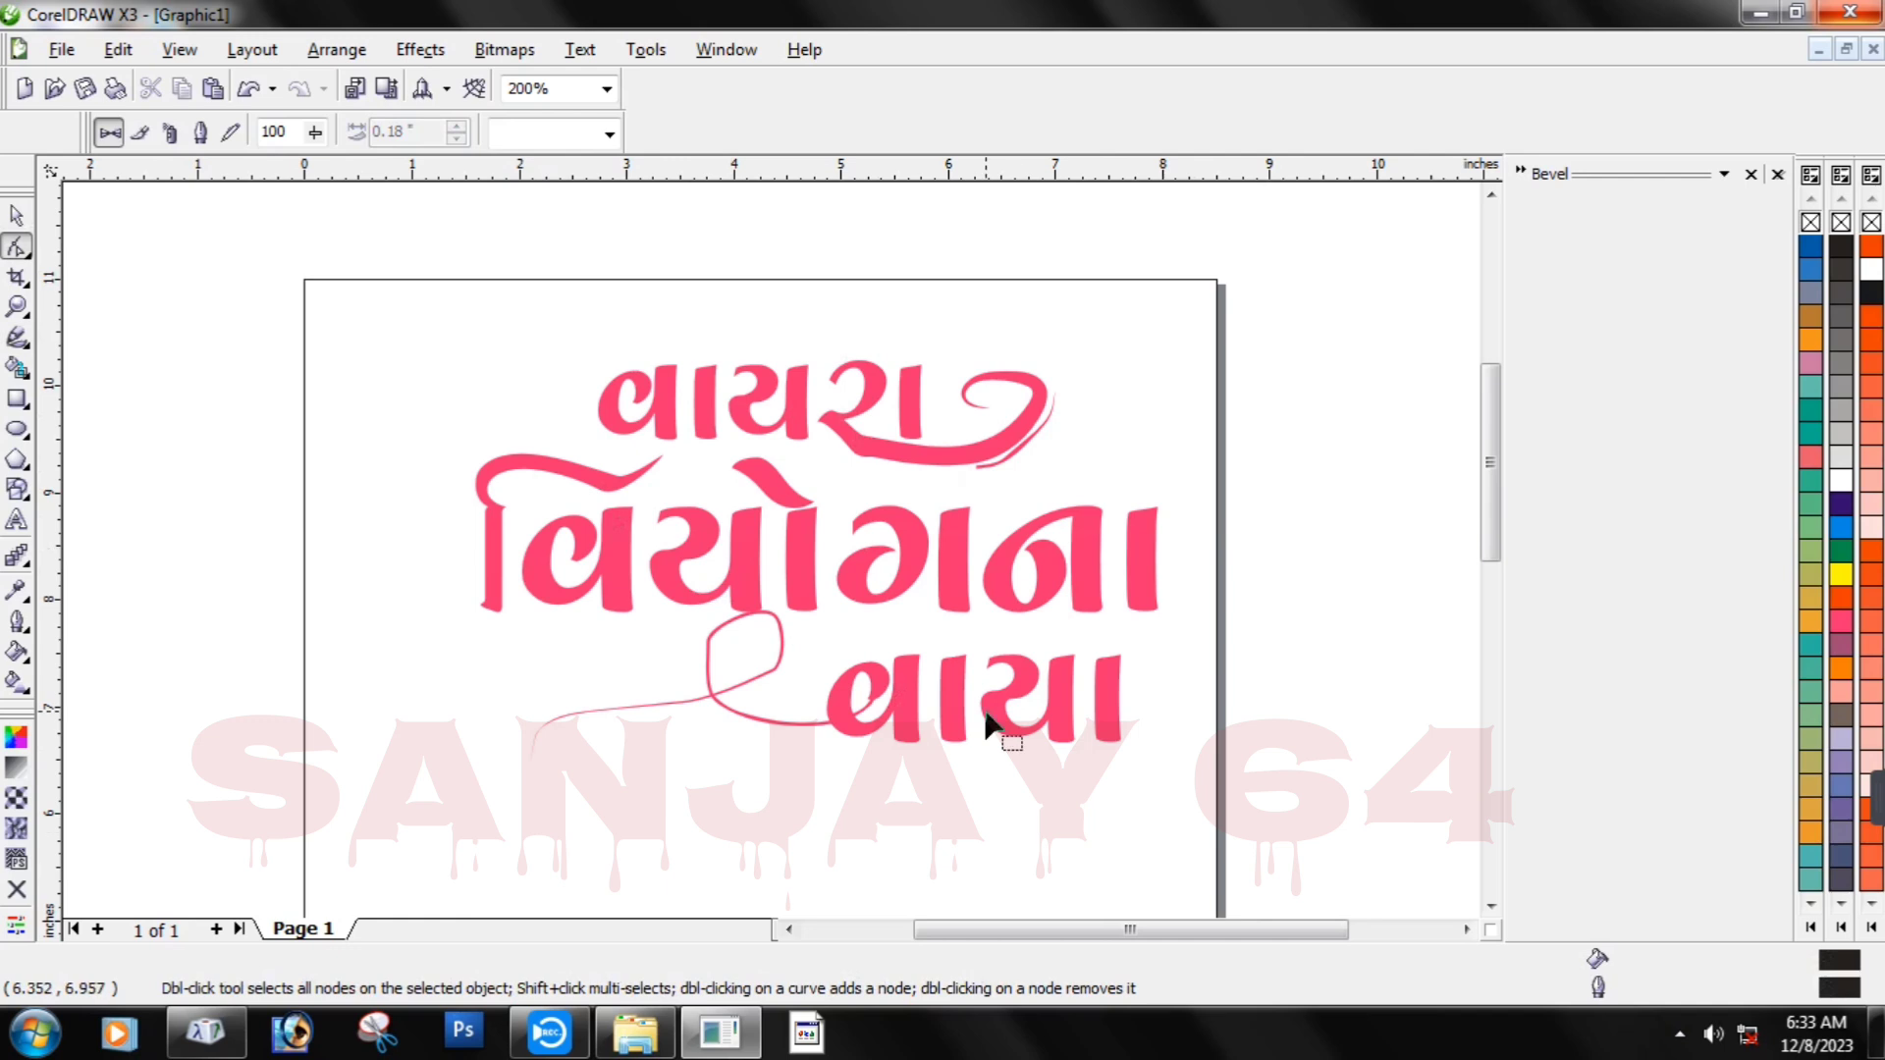